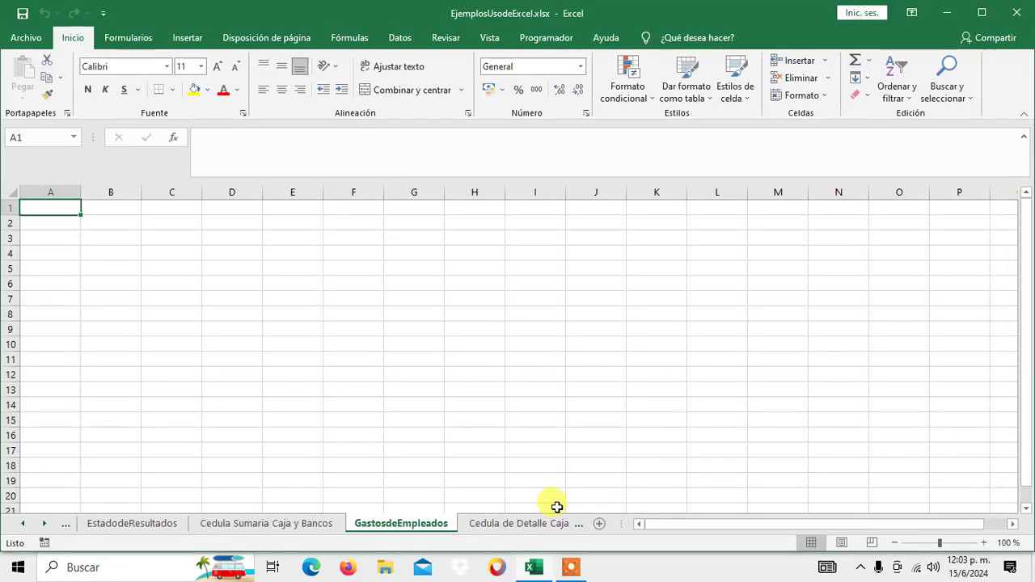
# Step: Maximize the Excel window showing the blank GastosdeEmpleados sheet and move to cell A2
pyautogui.click(984, 12)
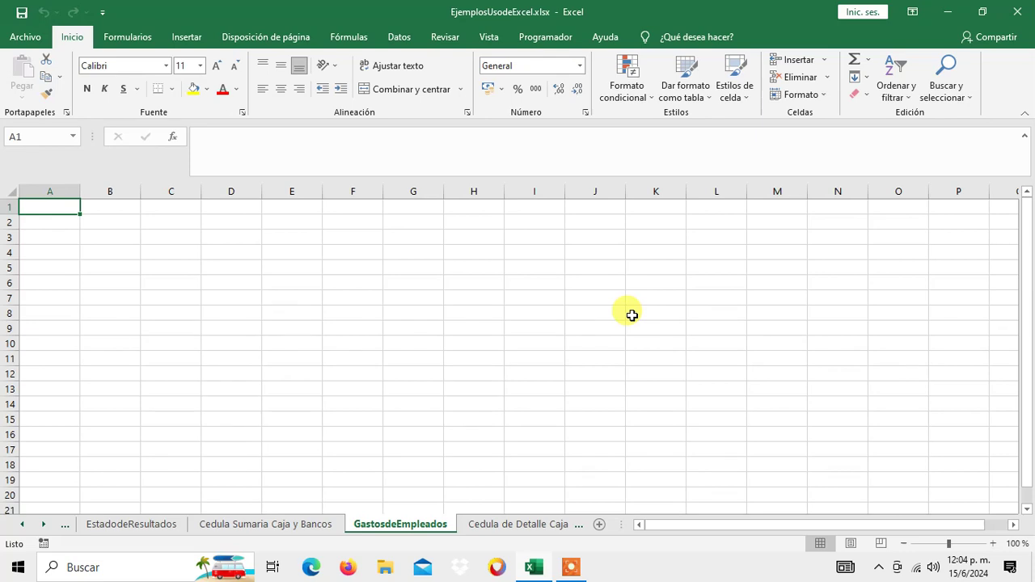
pyautogui.press('Down')
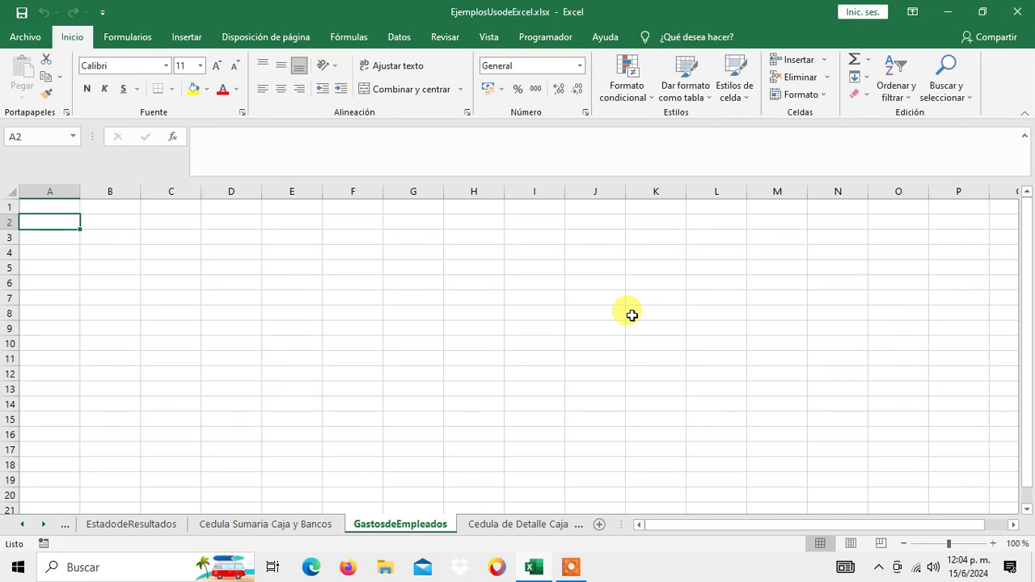
# Step: Enter 'Ferreteros, S.A.' in A2, dropping the leading 'Compañía' and fixing the ending period
pyautogui.write('Compañ')
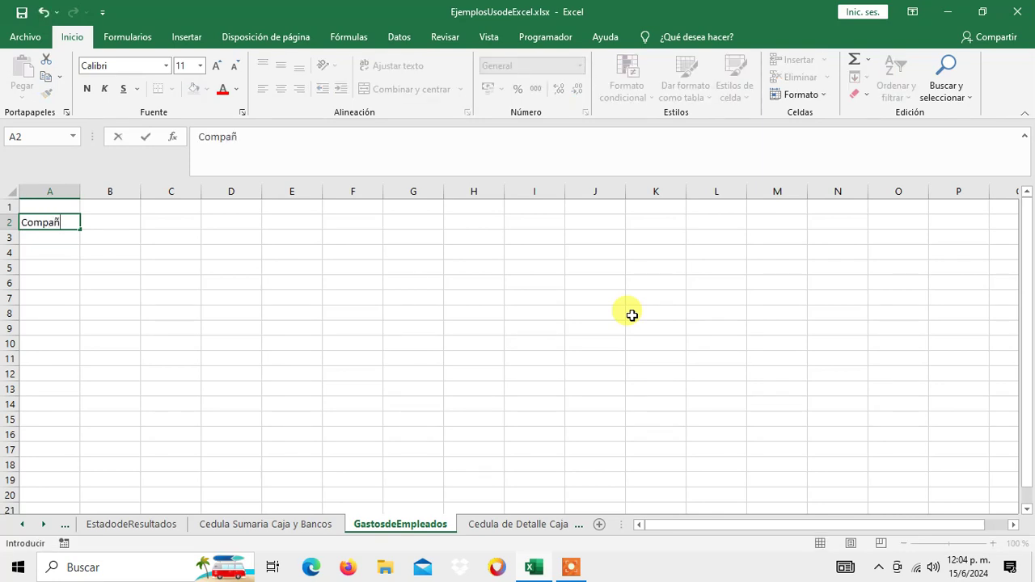
pyautogui.write('ía')
pyautogui.write('Ferreteros, S.A-')
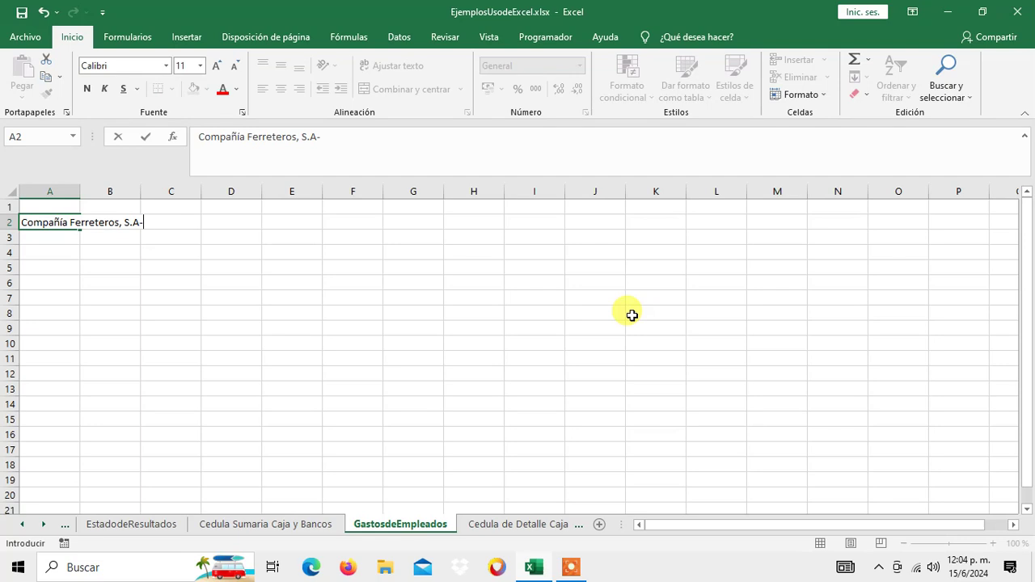
pyautogui.press('Return')
pyautogui.press('Up')
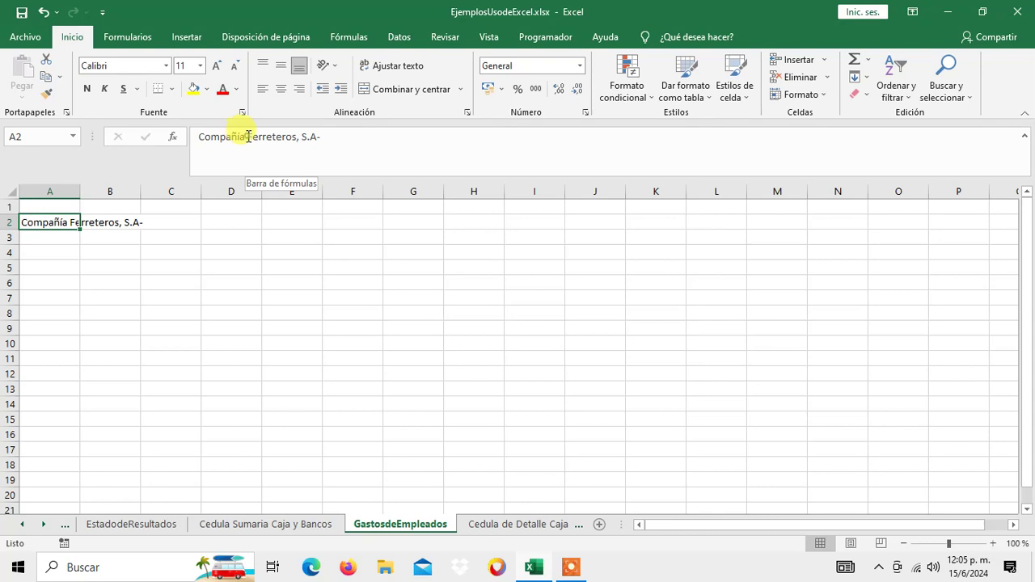
pyautogui.click(249, 135)
pyautogui.press('BackSpace')
pyautogui.press('BackSpace')
pyautogui.press('BackSpace')
pyautogui.press('BackSpace')
pyautogui.press('BackSpace')
pyautogui.press('BackSpace')
pyautogui.press('BackSpace')
pyautogui.press('BackSpace')
pyautogui.press('BackSpace')
pyautogui.press('Return')
pyautogui.press('Up')
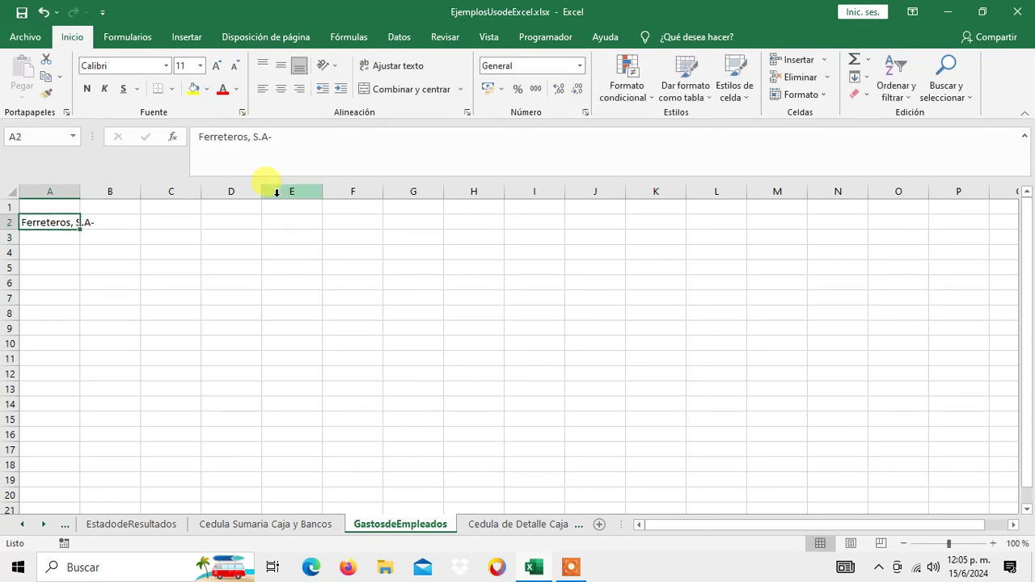
pyautogui.click(280, 139)
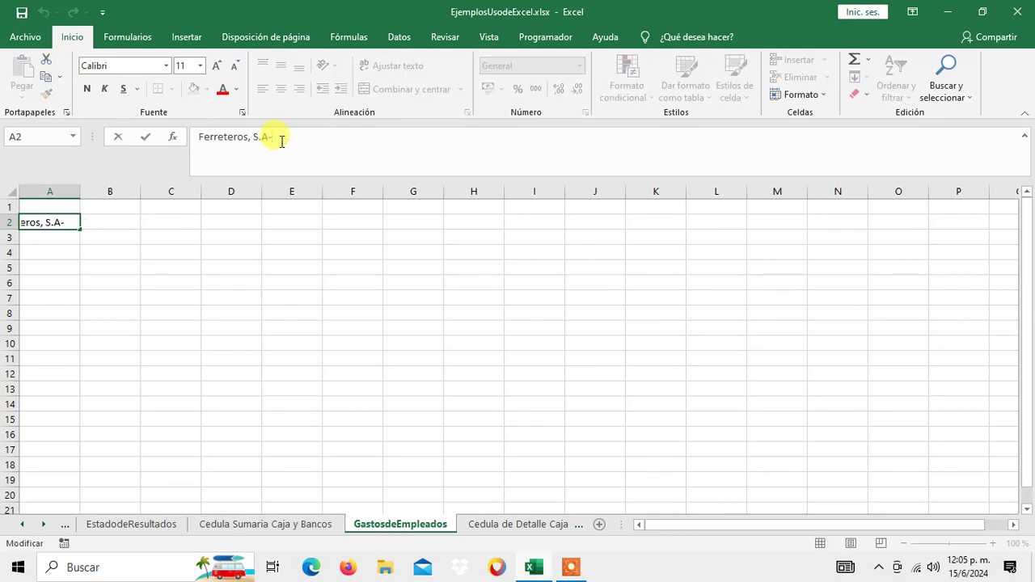
pyautogui.press('BackSpace')
pyautogui.write('.')
pyautogui.press('Return')
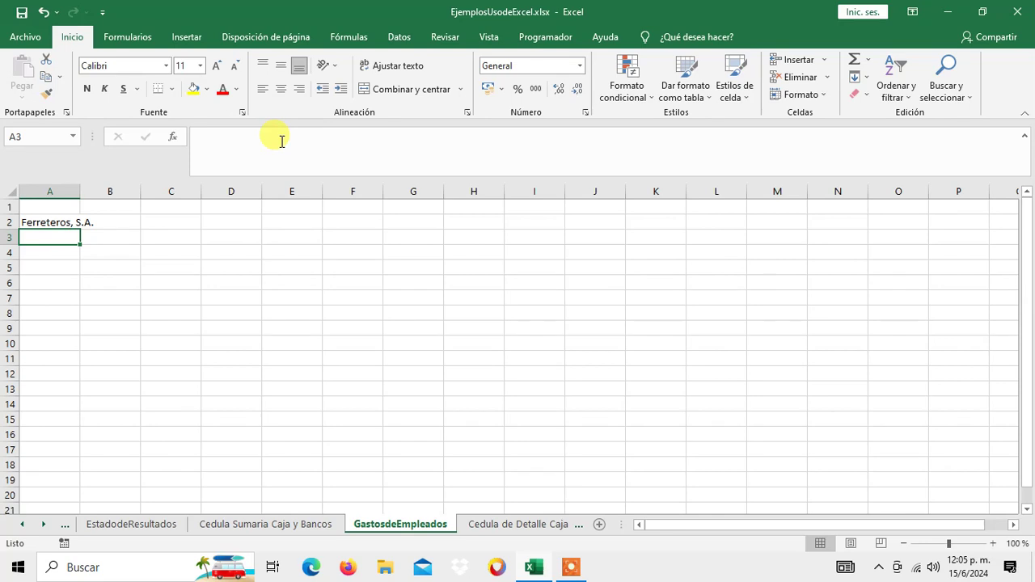
# Step: Type the title 'Comprobante de Gastos de Viajes de Empleados' into cell A4
pyautogui.press('Down')
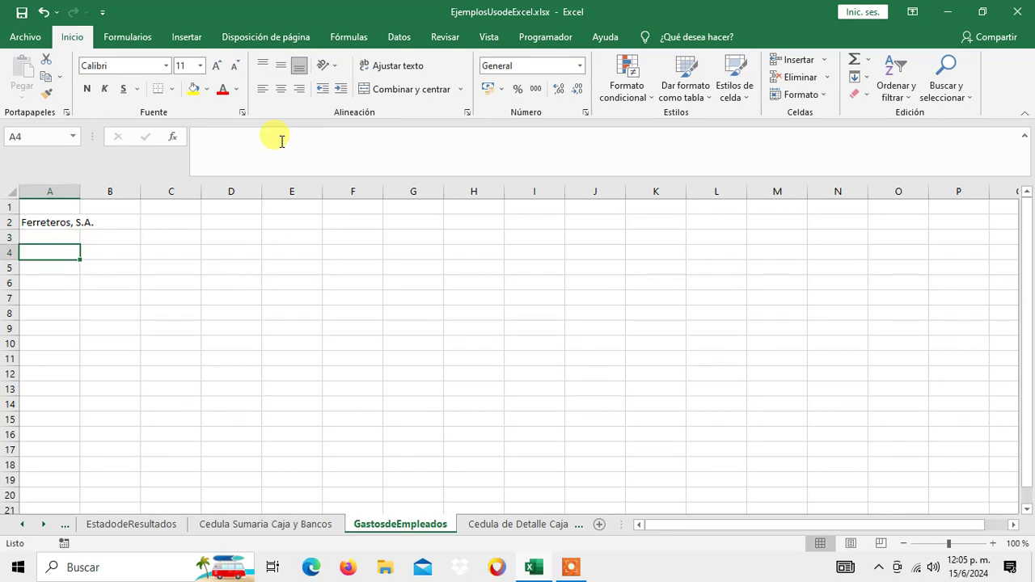
pyautogui.write('Comprobante de Gastos de Emp')
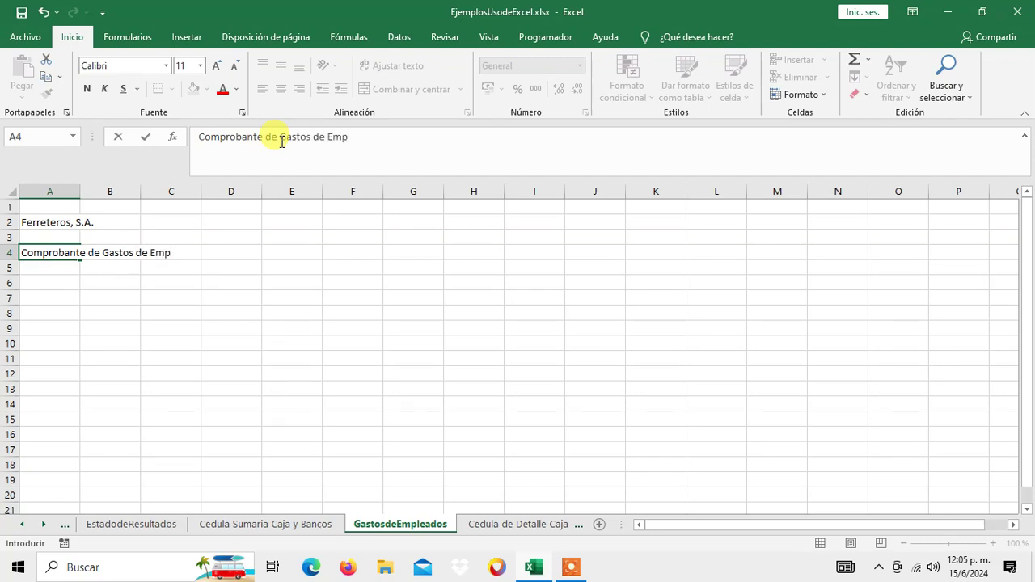
pyautogui.press('BackSpace')
pyautogui.press('BackSpace')
pyautogui.press('BackSpace')
pyautogui.write('Viajes de Empleados')
pyautogui.press('Return')
pyautogui.press('Up')
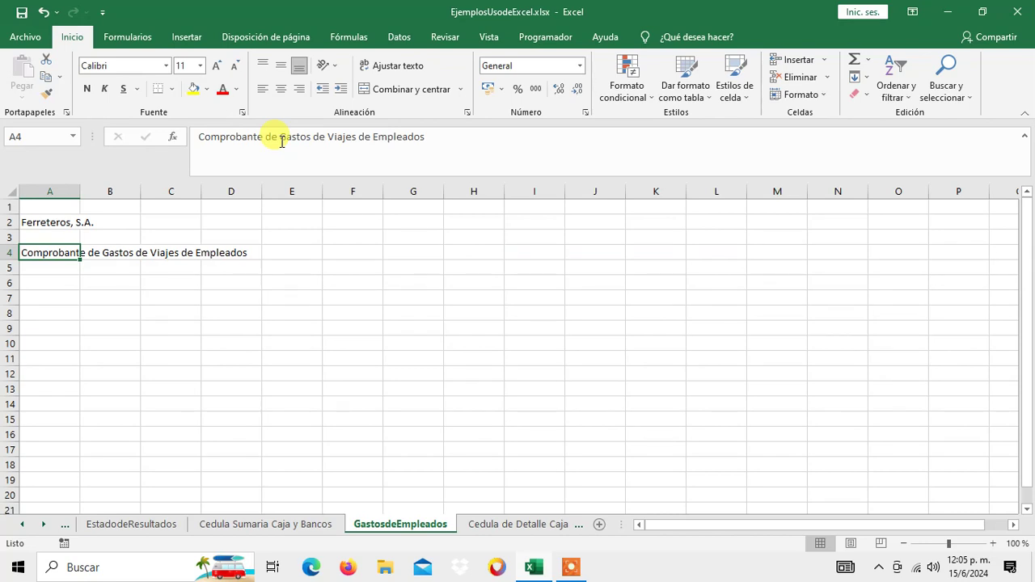
pyautogui.press('Return')
pyautogui.press('Return')
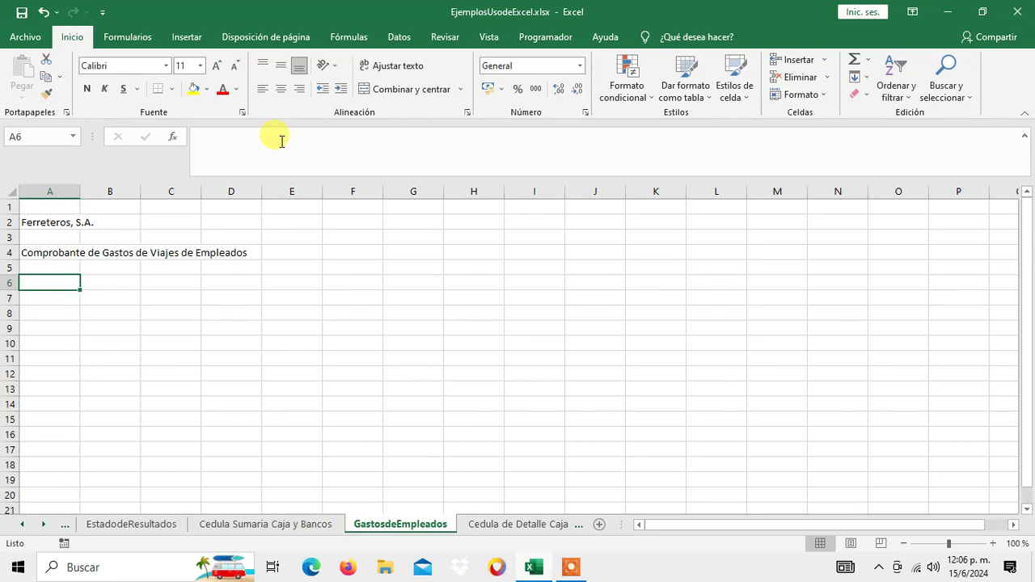
# Step: Enter 'Empleado:' in A6 and the employee's full name in B6
pyautogui.write('No')
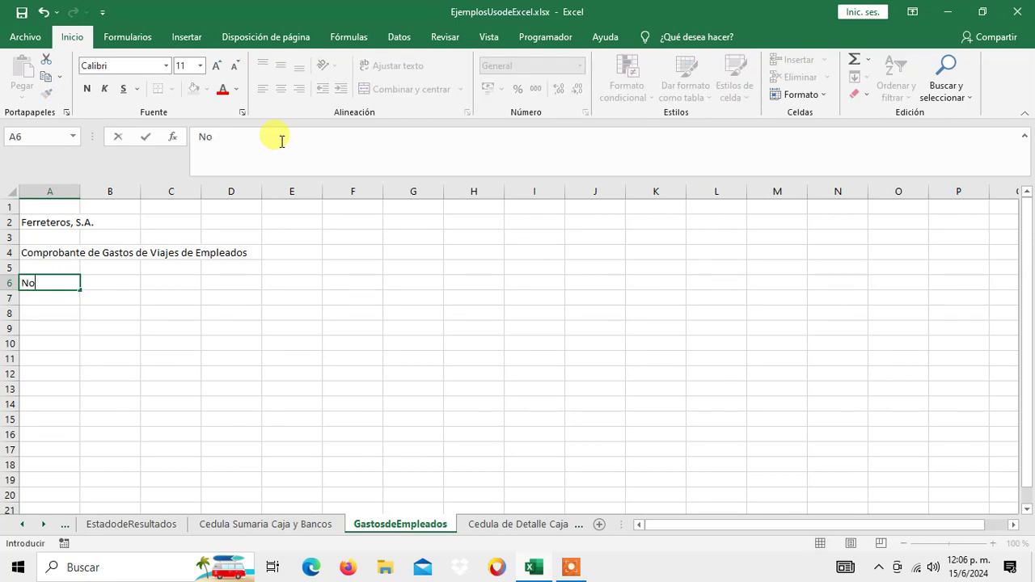
pyautogui.press('BackSpace')
pyautogui.press('BackSpace')
pyautogui.write('Empleado:')
pyautogui.press('Tab')
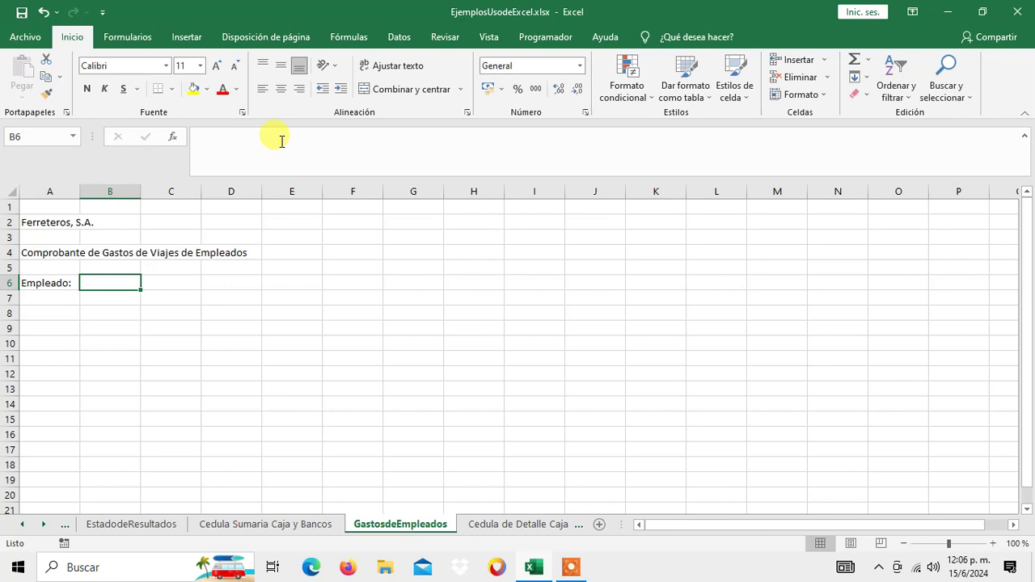
pyautogui.write('Fernando Urbina')
pyautogui.press('Return')
pyautogui.press('Up')
# Step: Enter the label 'Cedula' in C6 and the employee's ID number in D6
pyautogui.press('Right')
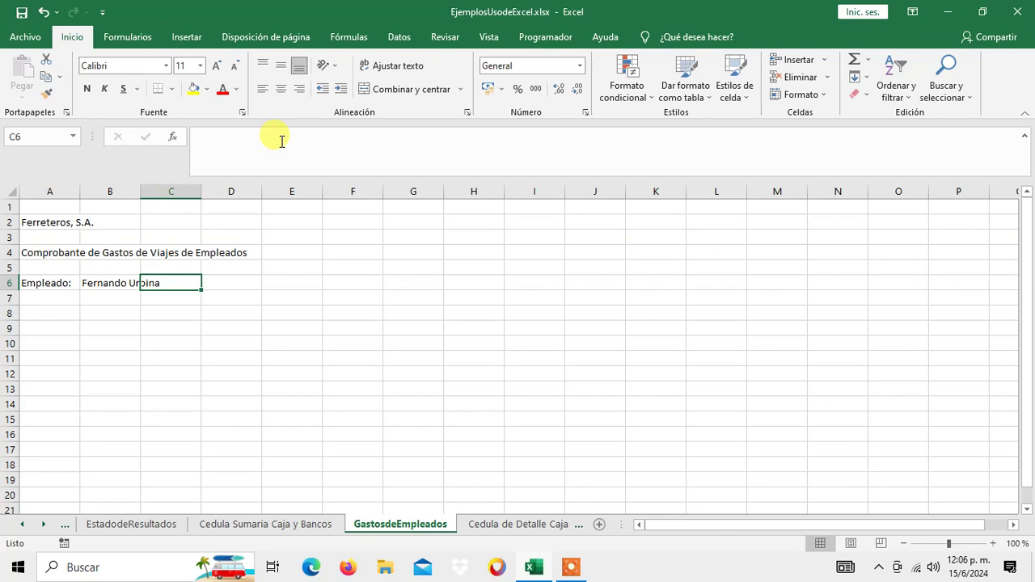
pyautogui.write('C')
pyautogui.write('eul')
pyautogui.press('BackSpace')
pyautogui.press('BackSpace')
pyautogui.write('dula')
pyautogui.press('Return')
pyautogui.press('Up')
pyautogui.press('Right')
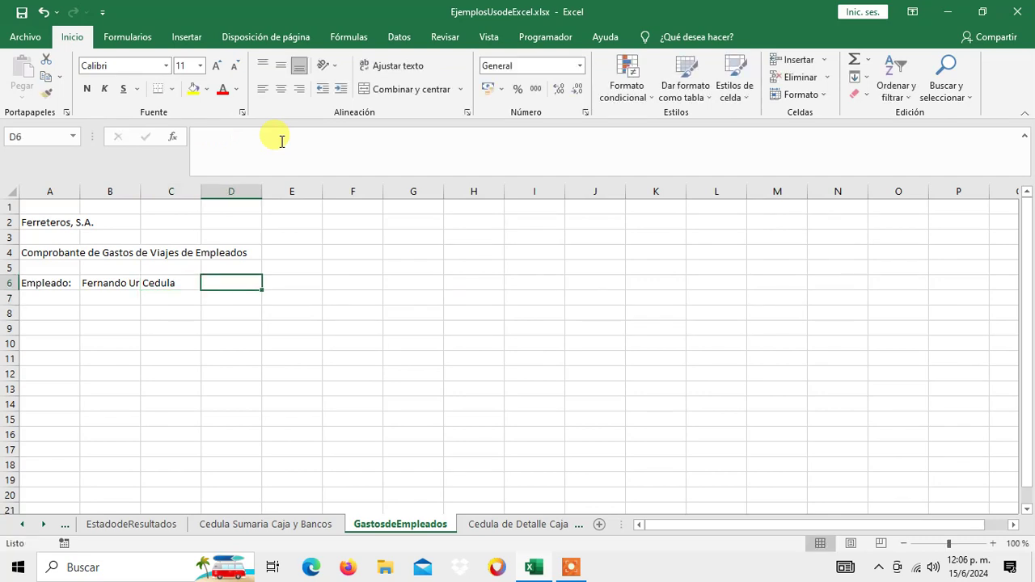
pyautogui.write('45425455')
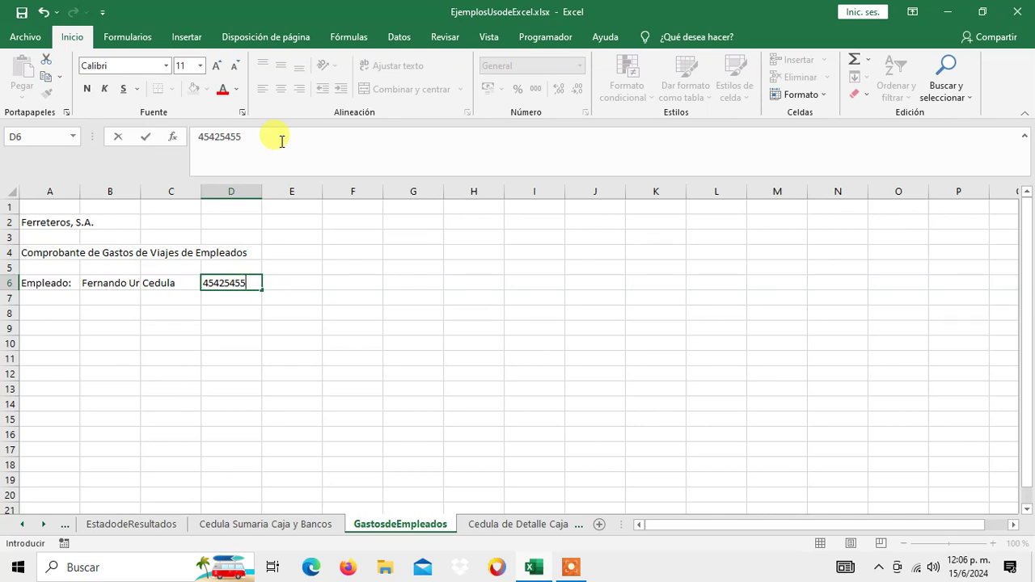
pyautogui.press('Return')
pyautogui.press('Up')
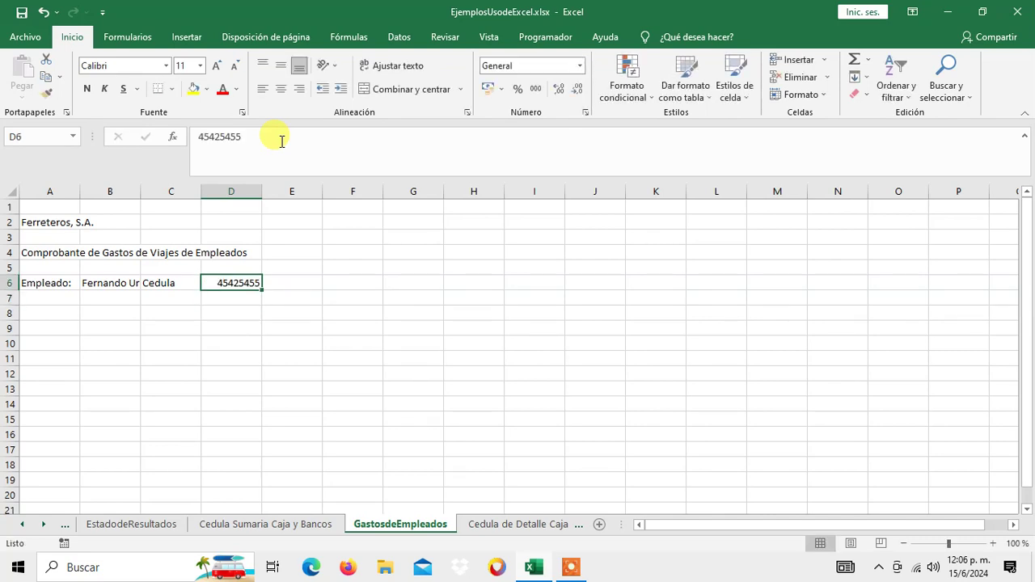
# Step: Enter the label 'Id Seguro Social' in E6 and the employee's social security number in F6
pyautogui.press('Right')
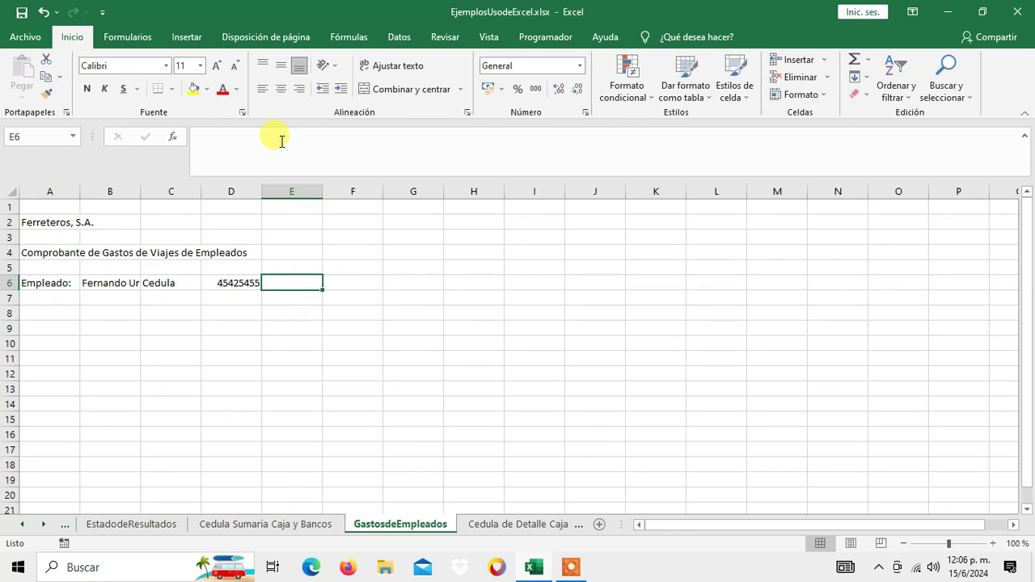
pyautogui.write('Id Seguro Social')
pyautogui.press('Return')
pyautogui.press('Up')
pyautogui.press('Right')
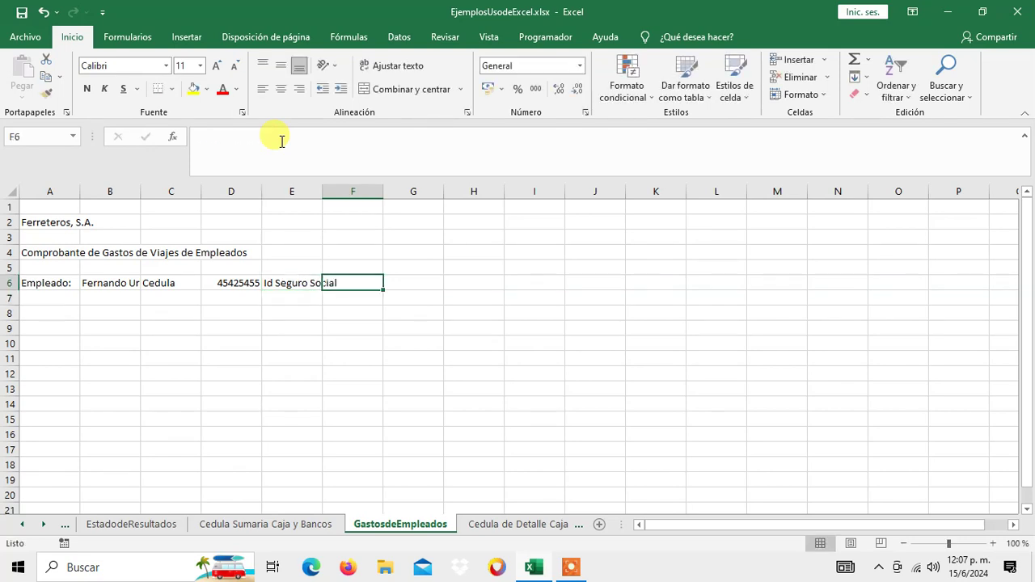
pyautogui.write('4578756')
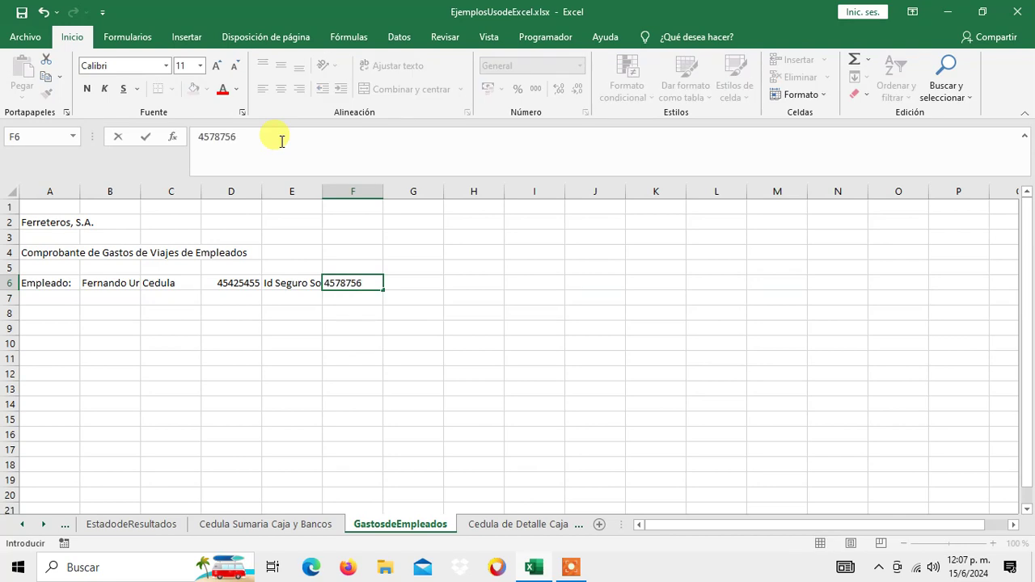
pyautogui.press('Return')
pyautogui.press('Up')
pyautogui.press('Left')
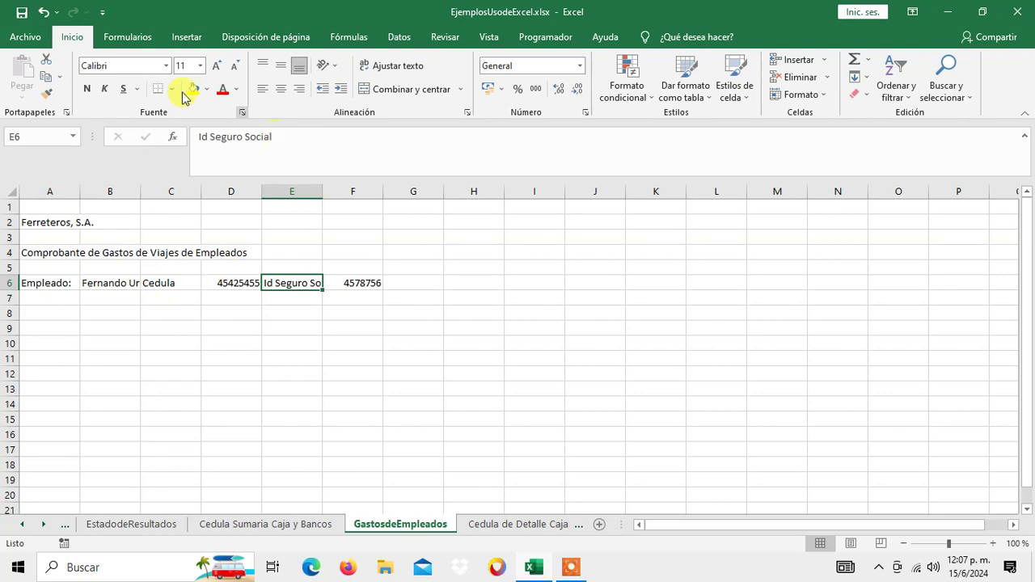
# Step: Autofit columns B and E to fit the employee name and 'Id Seguro Social'
pyautogui.doubleClick(141, 190)
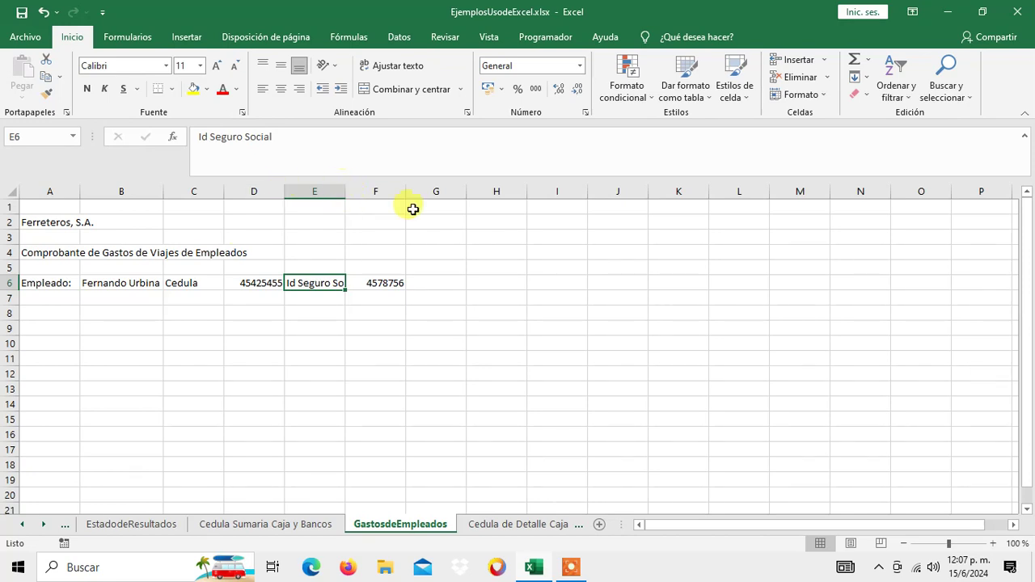
pyautogui.doubleClick(345, 192)
pyautogui.click(393, 284)
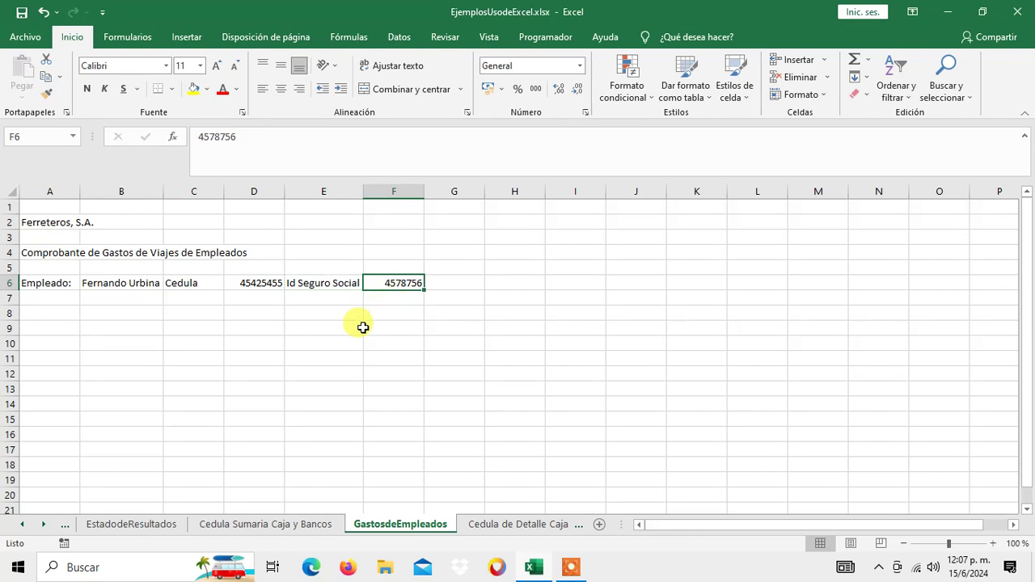
# Step: Enter 'Departamento' in A7 and 'Contabilidad' in B7
pyautogui.press('Down')
pyautogui.press('Left')
pyautogui.press('Left')
pyautogui.press('Left')
pyautogui.press('Left')
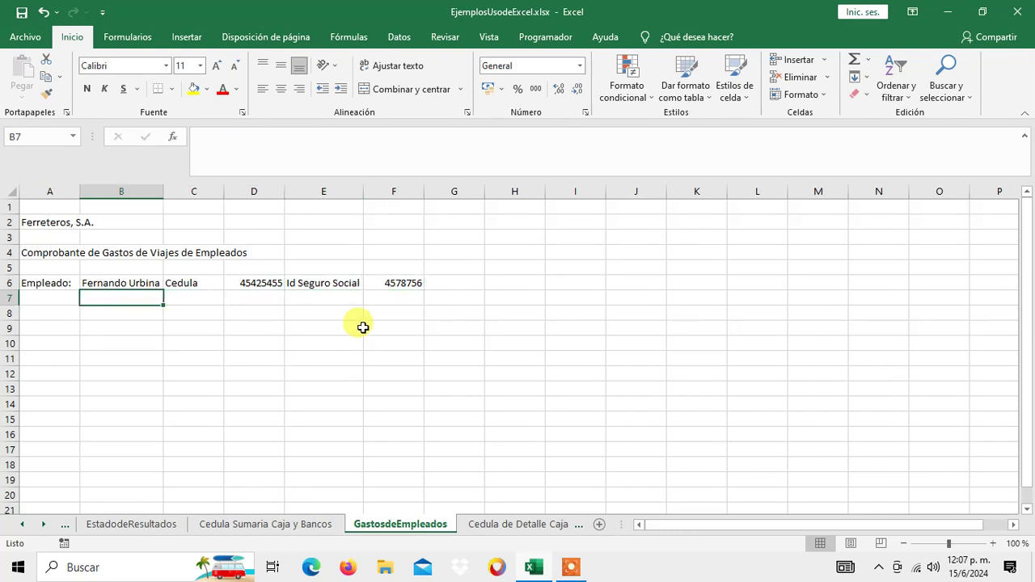
pyautogui.press('Left')
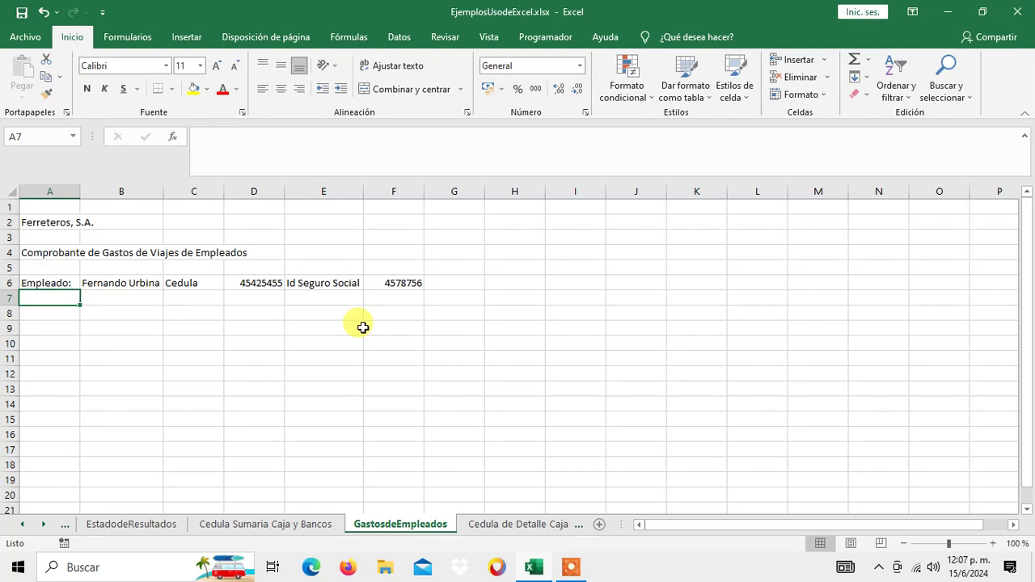
pyautogui.write('Departamento')
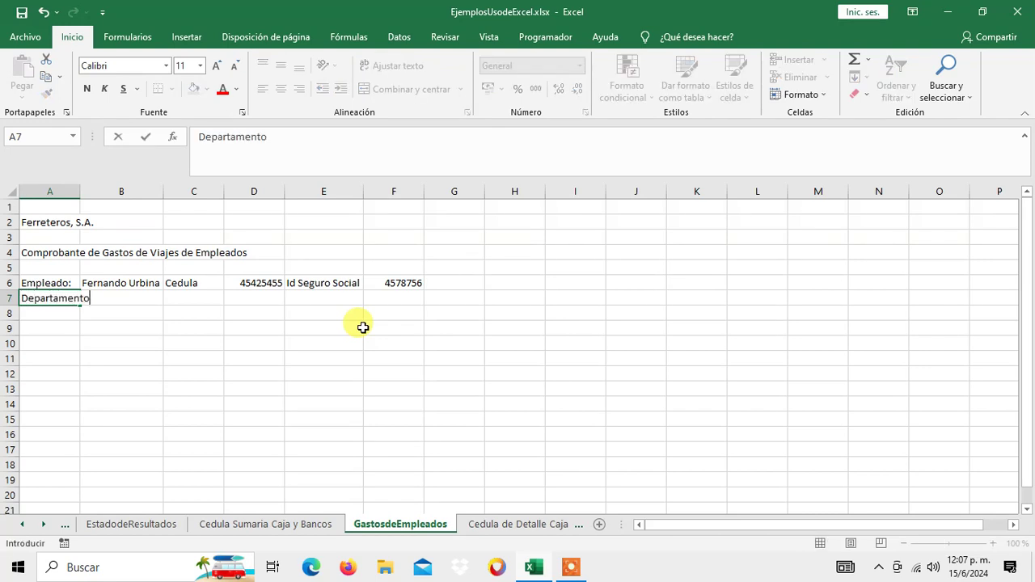
pyautogui.press('Tab')
pyautogui.write('Contabilidad')
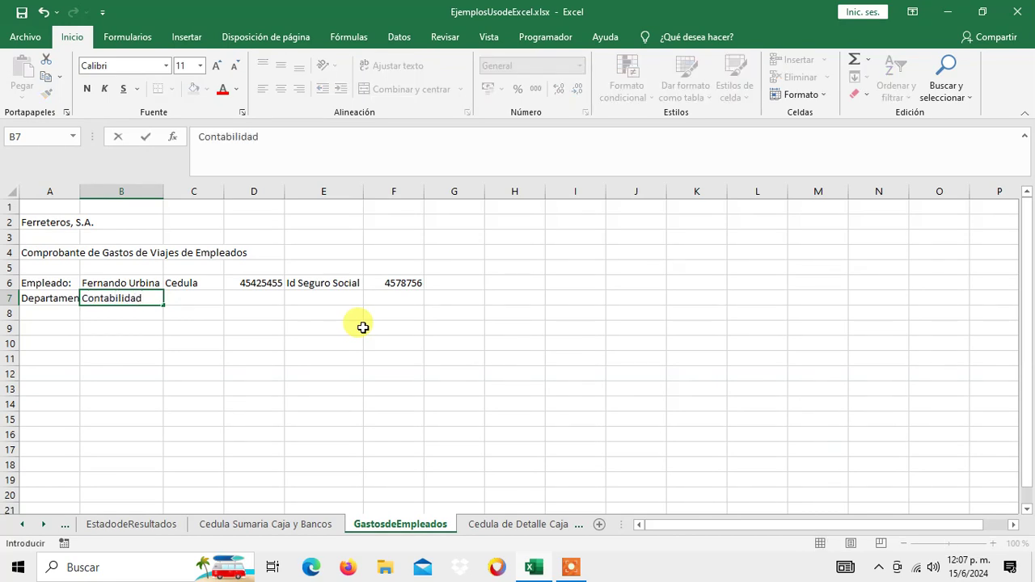
pyautogui.press('Tab')
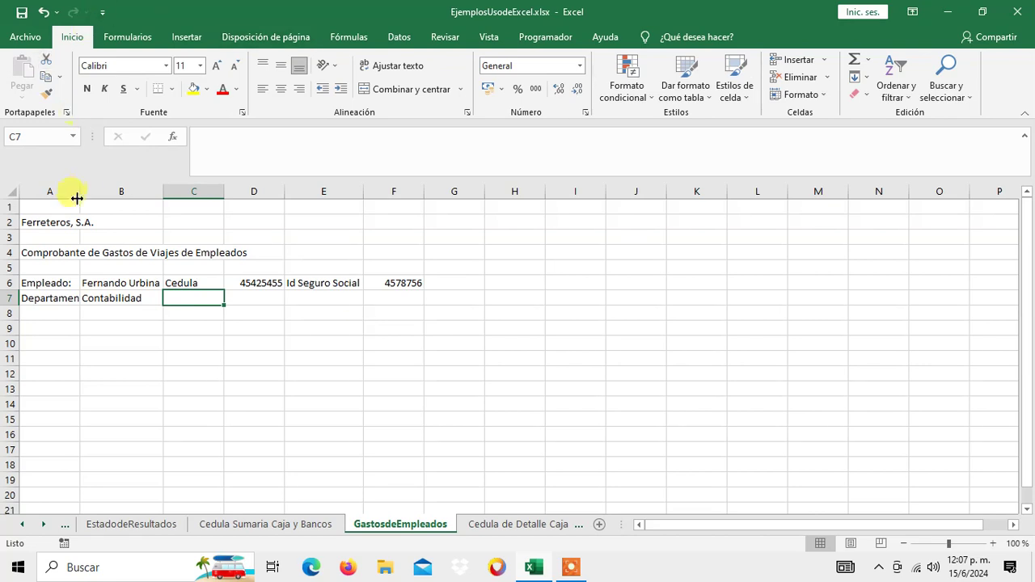
# Step: Adjust column A's width, then check the A4 title and the Contabilidad cell
pyautogui.doubleClick(78, 193)
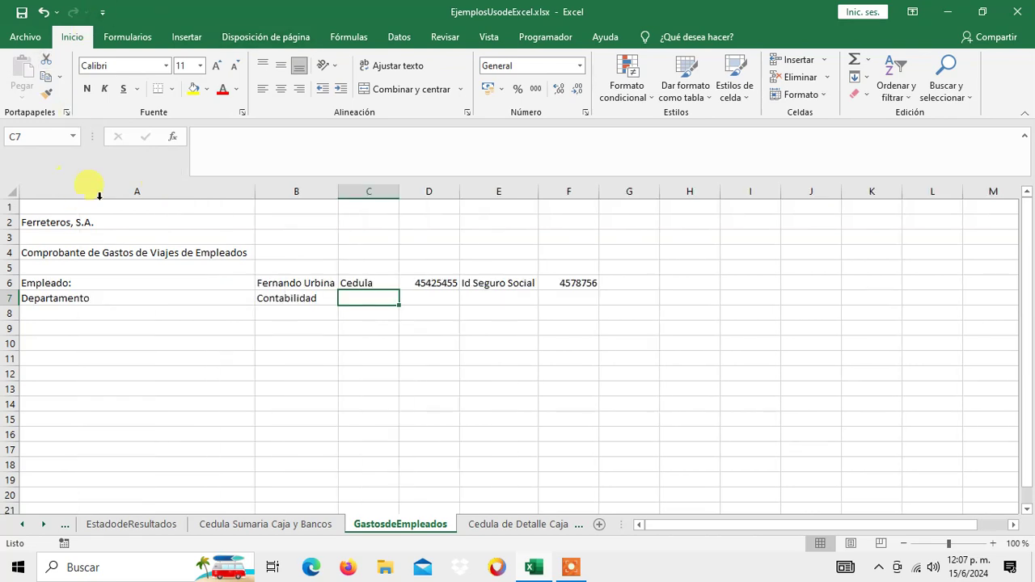
pyautogui.moveTo(256, 190); pyautogui.dragTo(95, 191)
pyautogui.click(58, 257)
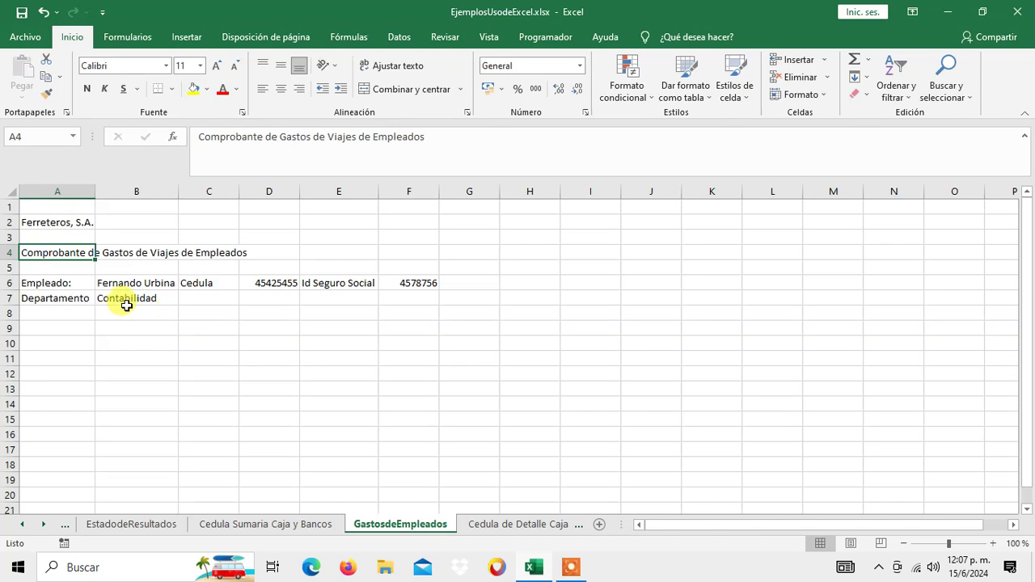
pyautogui.click(121, 301)
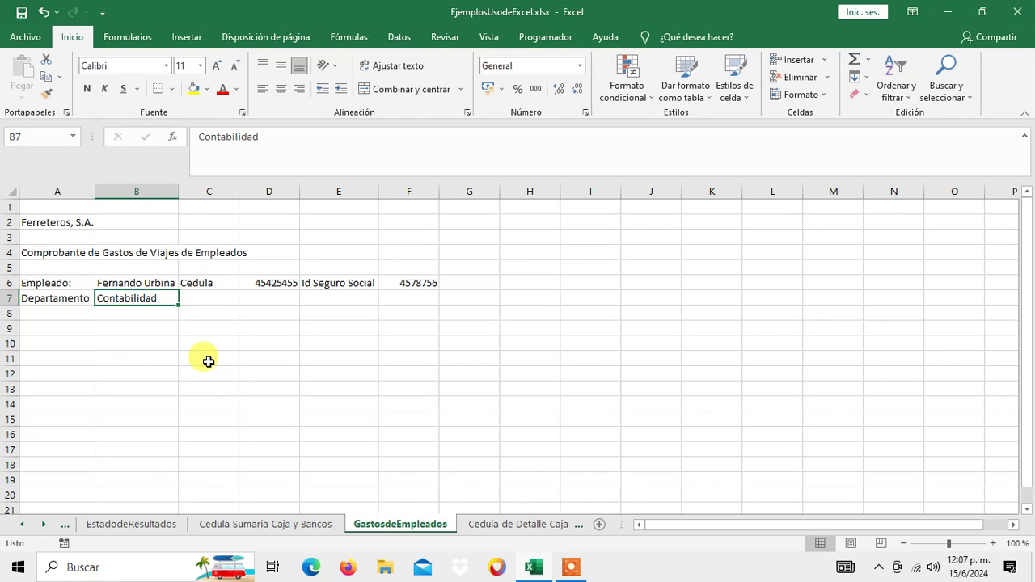
# Step: Add the voucher label 'No.' in G5 with the number 1 in H5
pyautogui.press('Up')
pyautogui.press('Up')
pyautogui.press('Right')
pyautogui.press('Right')
pyautogui.press('Right')
pyautogui.press('Right')
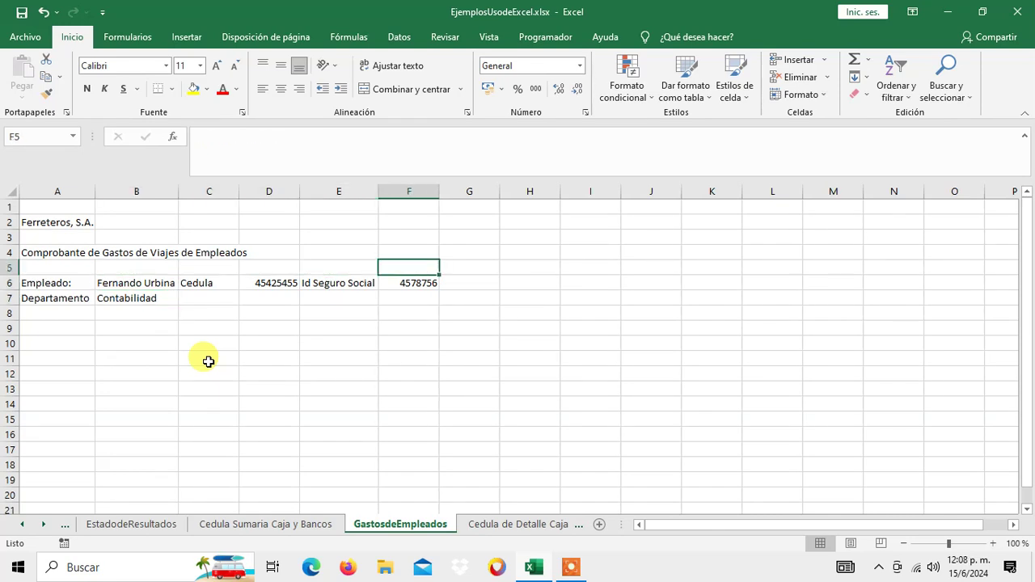
pyautogui.press('Right')
pyautogui.write('C')
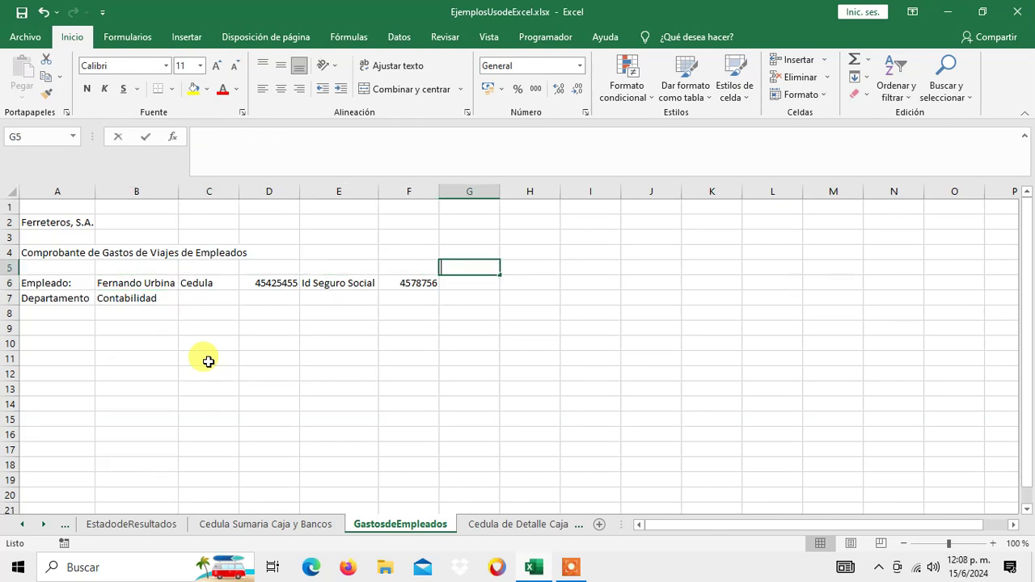
pyautogui.write('om')
pyautogui.press('BackSpace')
pyautogui.press('BackSpace')
pyautogui.press('BackSpace')
pyautogui.write('No.')
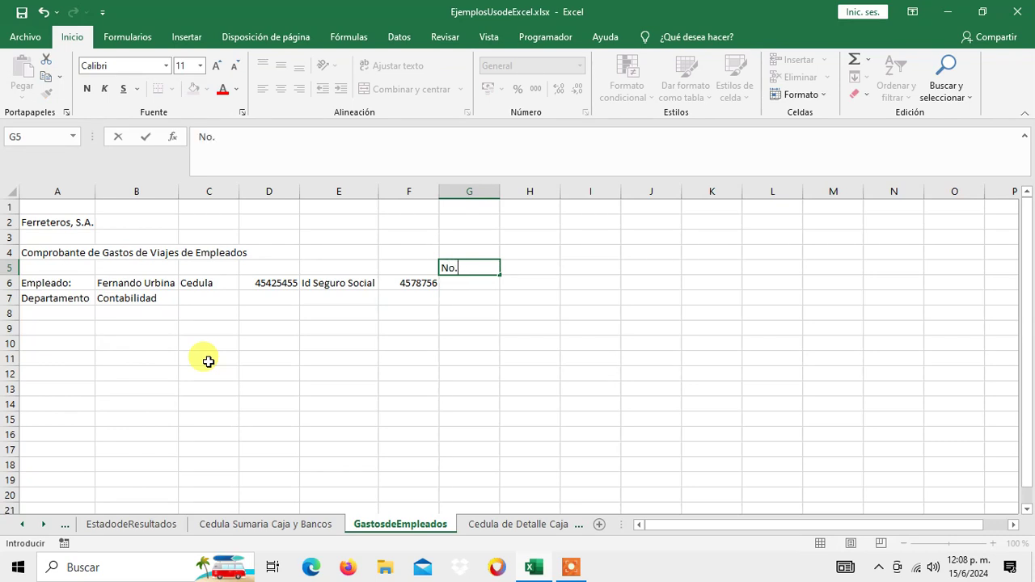
pyautogui.press('Return')
pyautogui.press('Return')
pyautogui.press('Up')
pyautogui.press('Up')
pyautogui.press('Right')
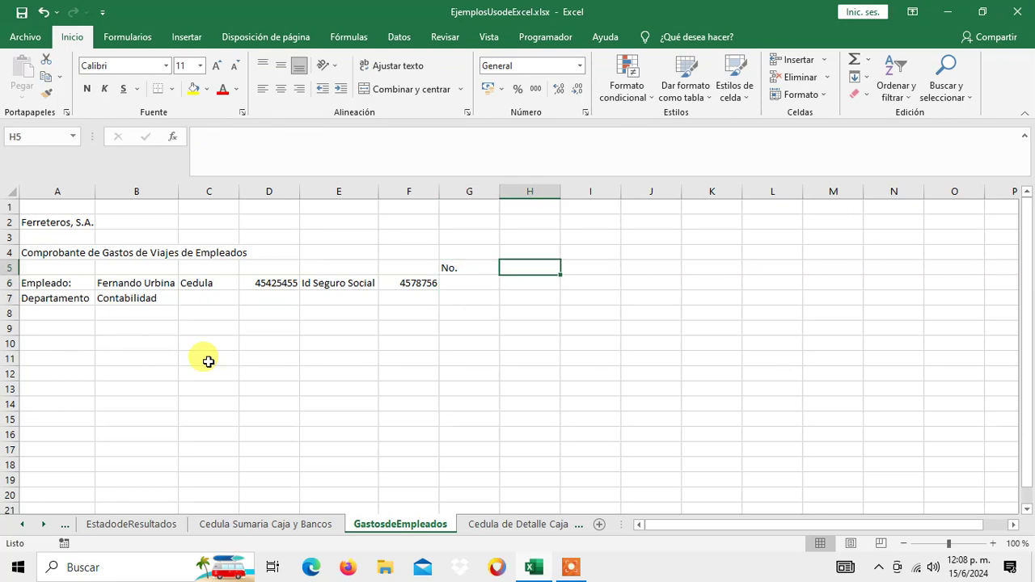
pyautogui.write('1')
pyautogui.hotkey('ctrl', 'Return')
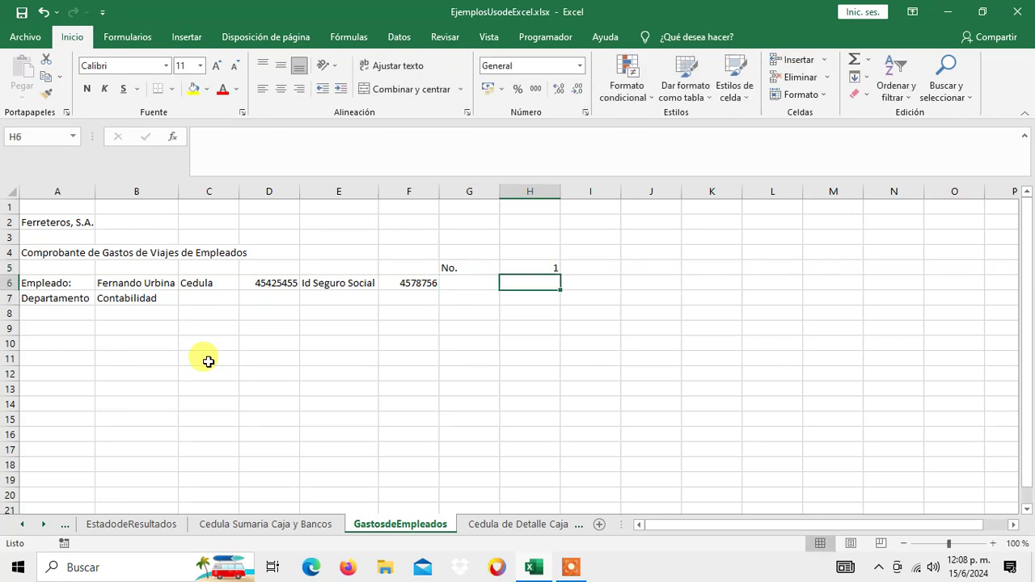
pyautogui.press('Left')
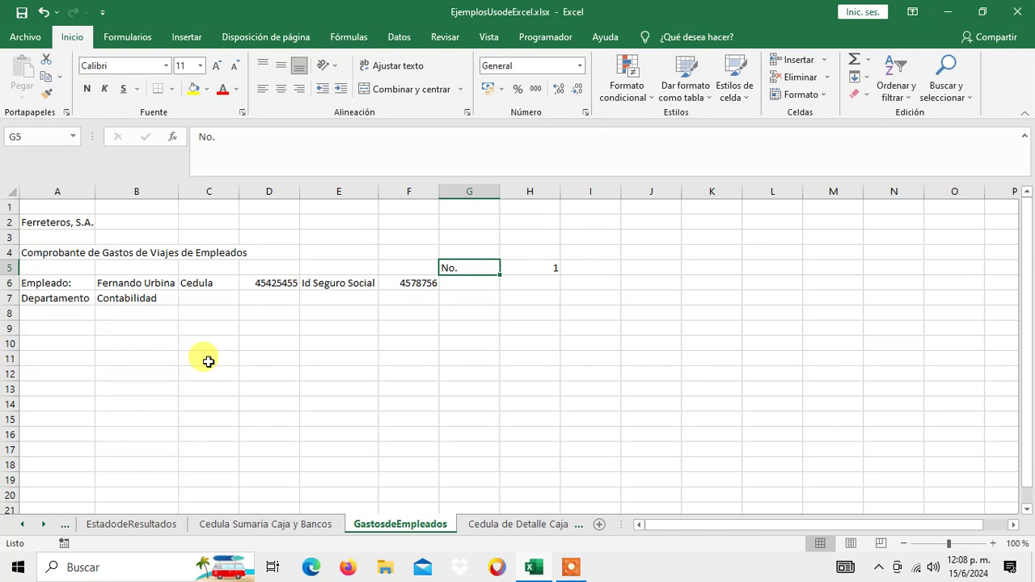
# Step: Type 'Tarea:' in C7 and start the task description 'Revisión de registros Sucursal' in D7
pyautogui.press('Down')
pyautogui.press('Down')
pyautogui.press('Down')
pyautogui.press('Left')
pyautogui.press('Left')
pyautogui.press('Left')
pyautogui.press('Left')
pyautogui.press('Up')
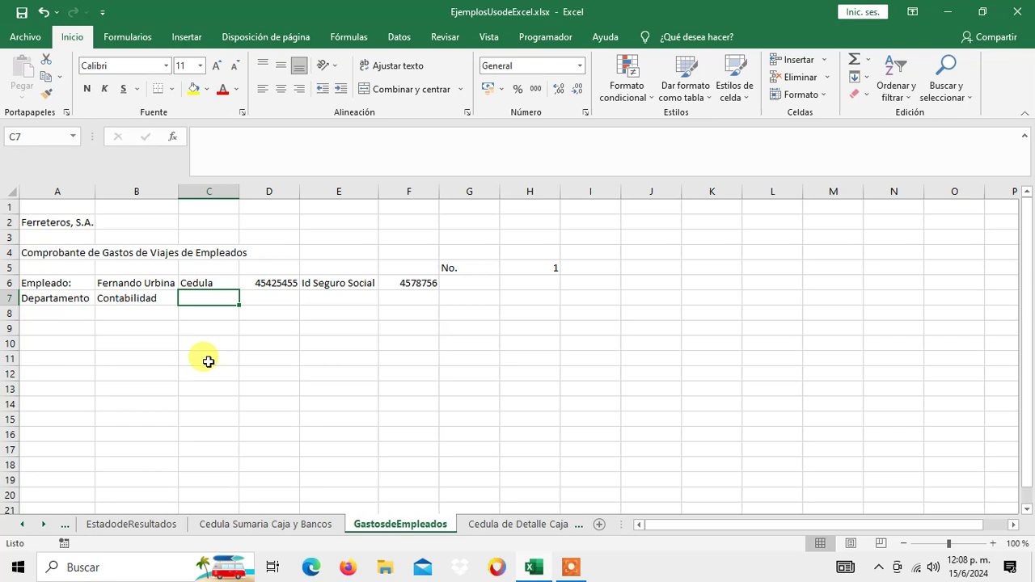
pyautogui.write('Tarea')
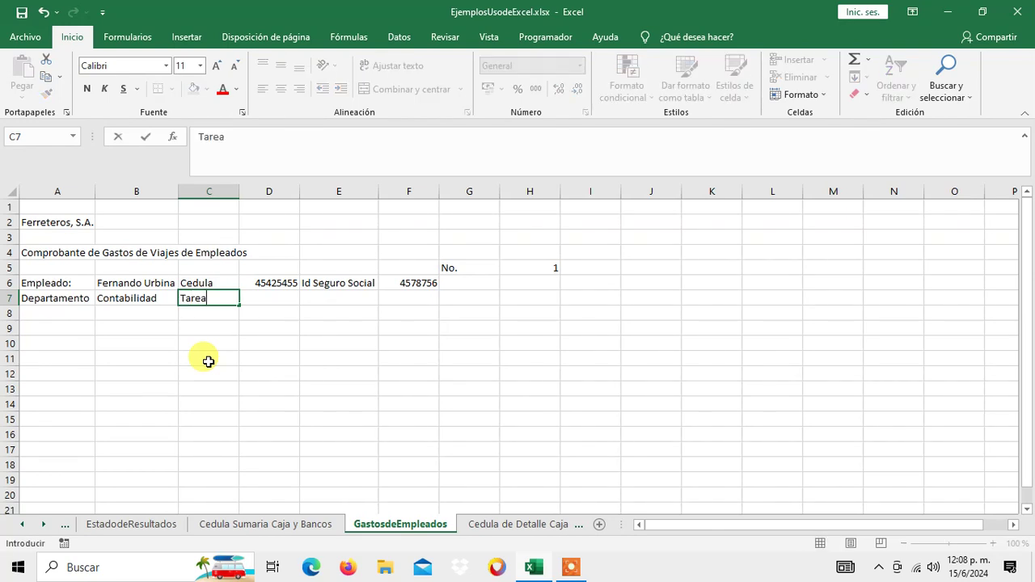
pyautogui.write(':')
pyautogui.press('Return')
pyautogui.press('Up')
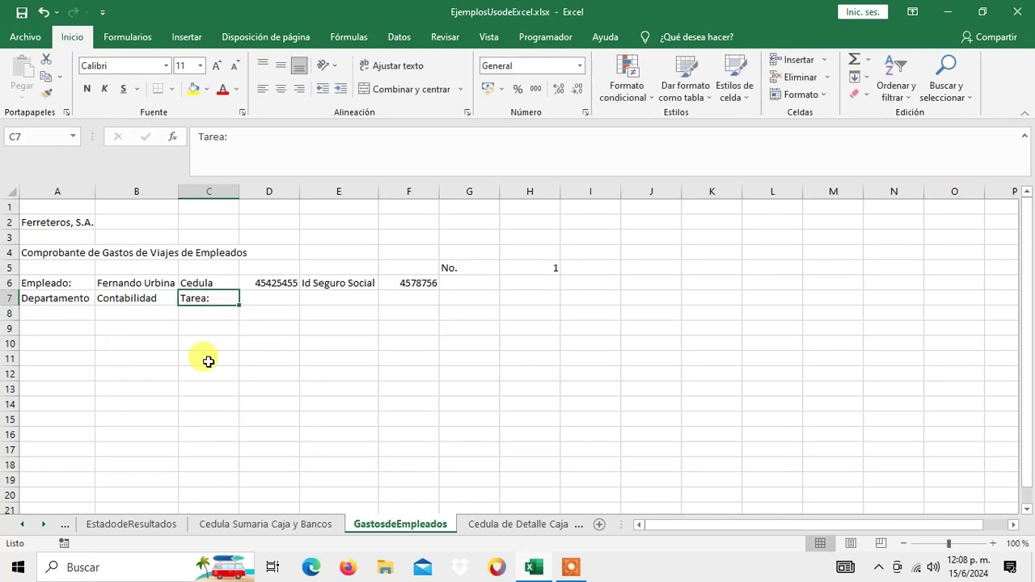
pyautogui.press('Right')
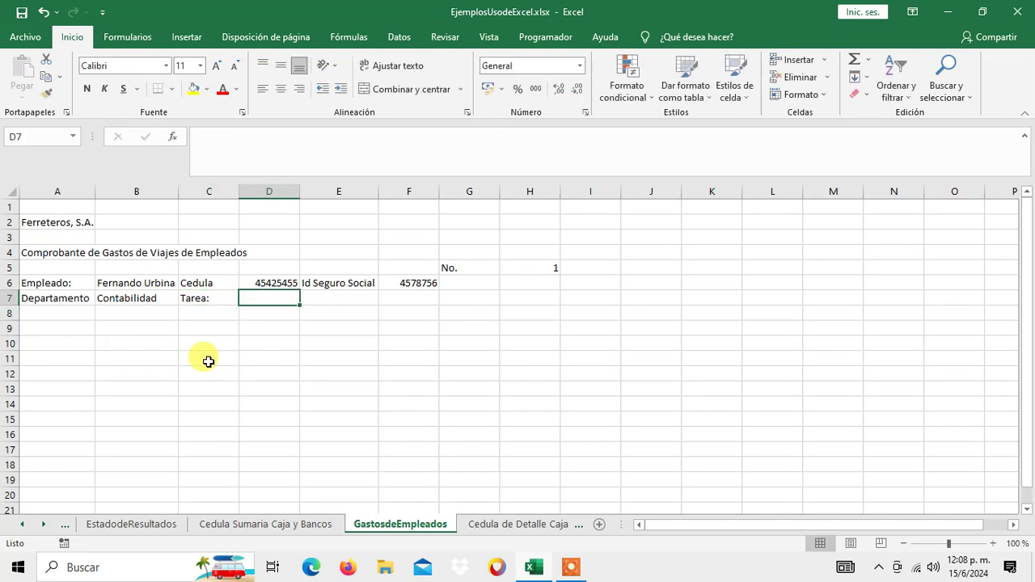
pyautogui.write('Revisi')
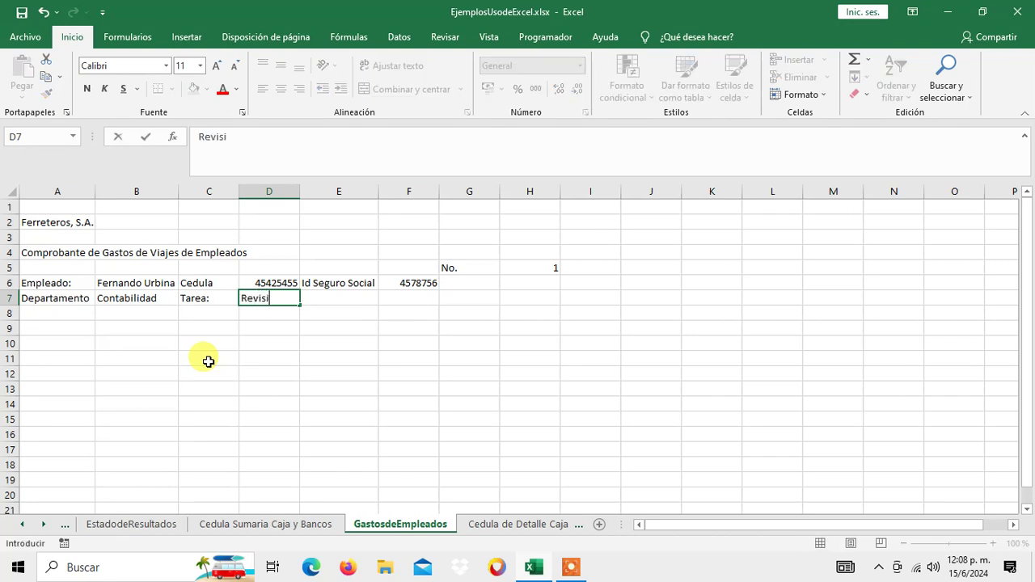
pyautogui.write('ón de registros S')
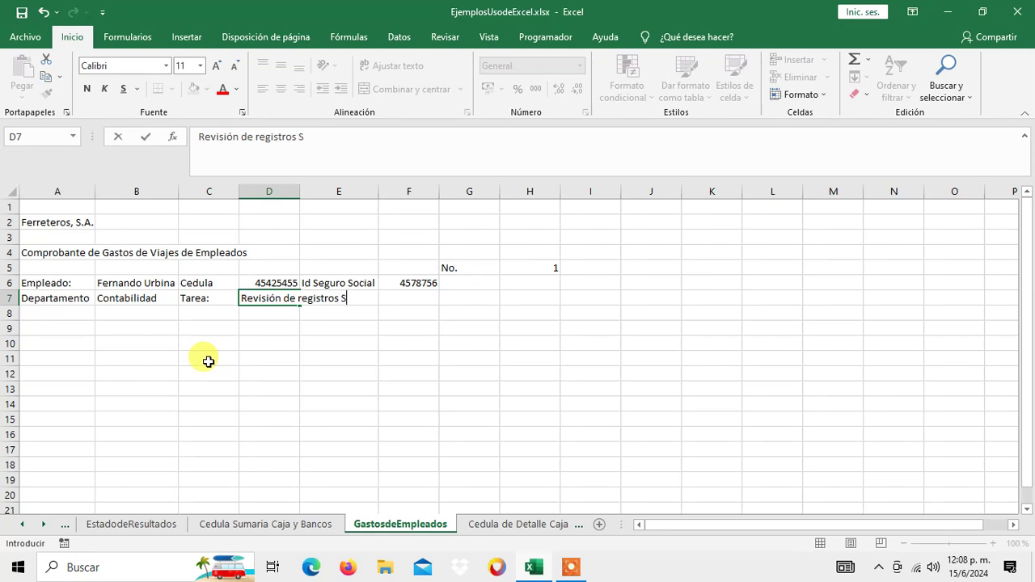
pyautogui.write('ucursal ')
pyautogui.write('A')
pyautogui.press('BackSpace')
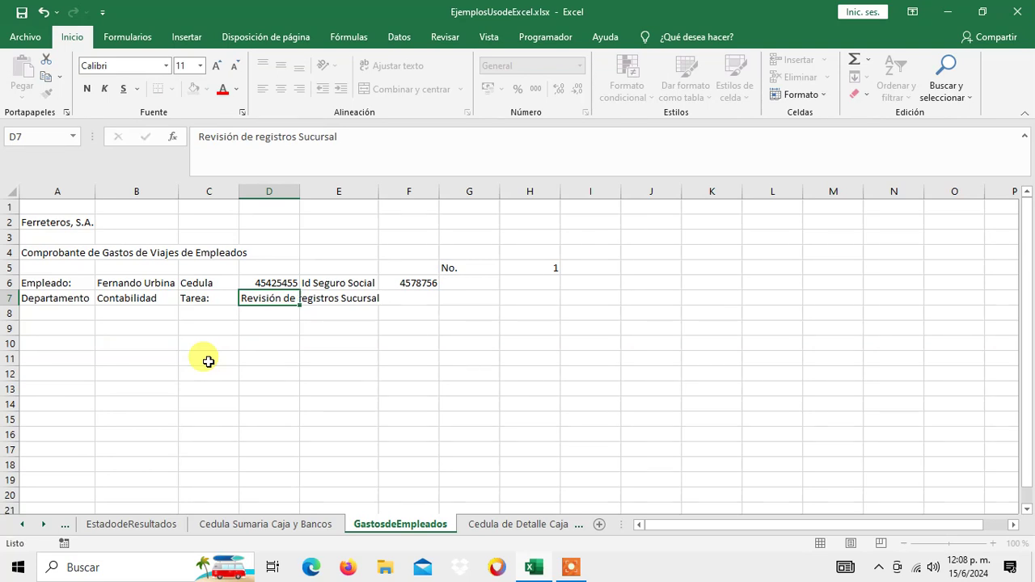
pyautogui.press('Return')
# Step: Cancel a stray entry in D8 and complete D7 as 'Revisión de registros Sucursal Altamira'
pyautogui.write('4')
pyautogui.press('Escape')
pyautogui.press('Up')
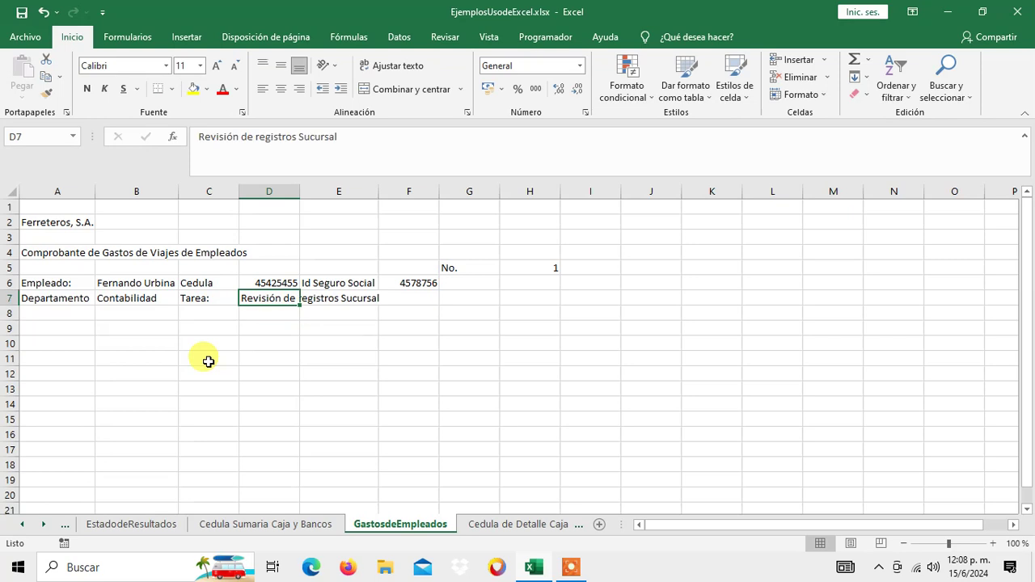
pyautogui.press('F2')
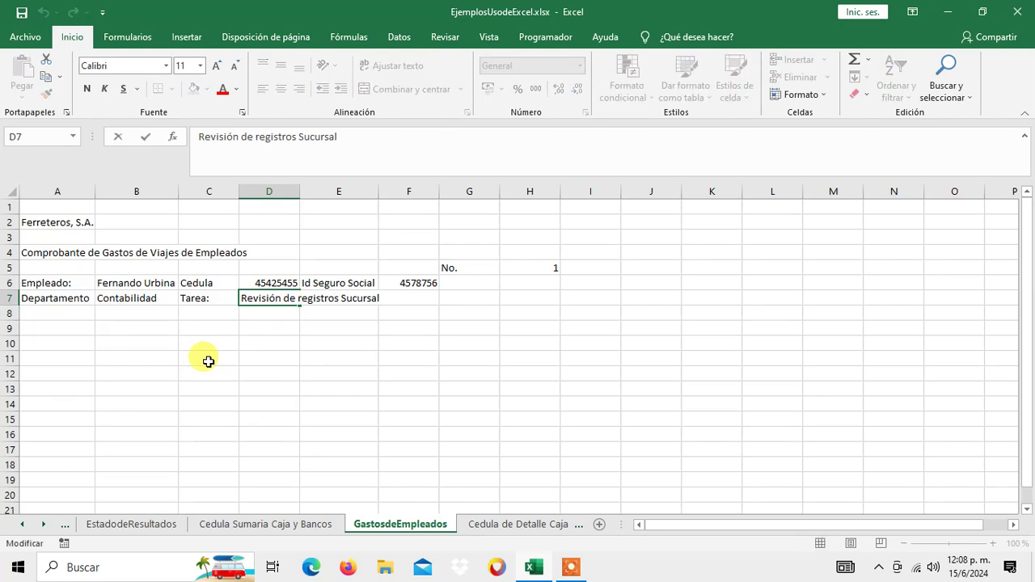
pyautogui.write('A')
pyautogui.write('ltamari')
pyautogui.press('BackSpace')
pyautogui.press('BackSpace')
pyautogui.press('BackSpace')
pyautogui.write('ira')
pyautogui.press('Return')
pyautogui.press('Up')
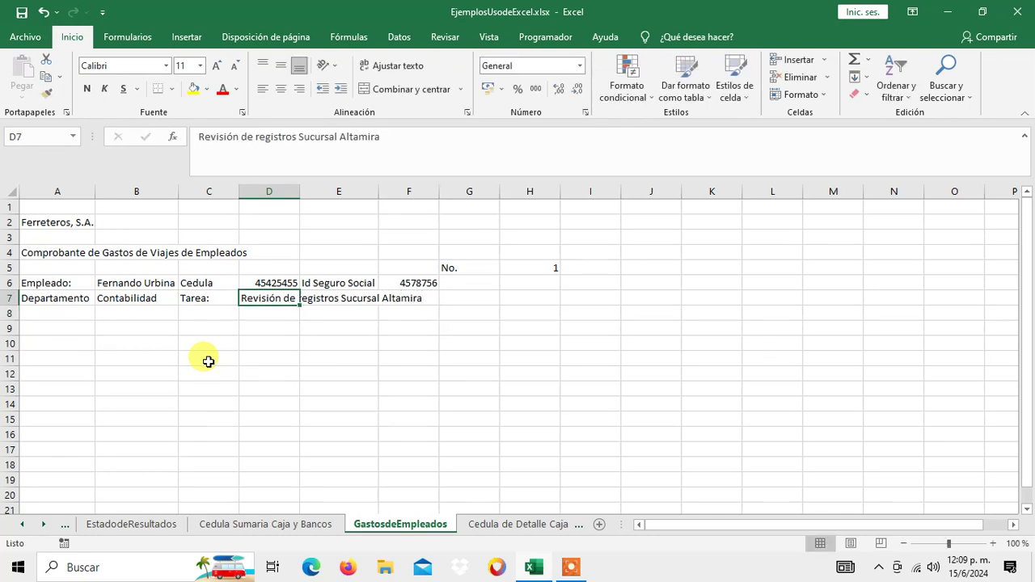
pyautogui.press('Left')
pyautogui.press('Right')
pyautogui.press('Left')
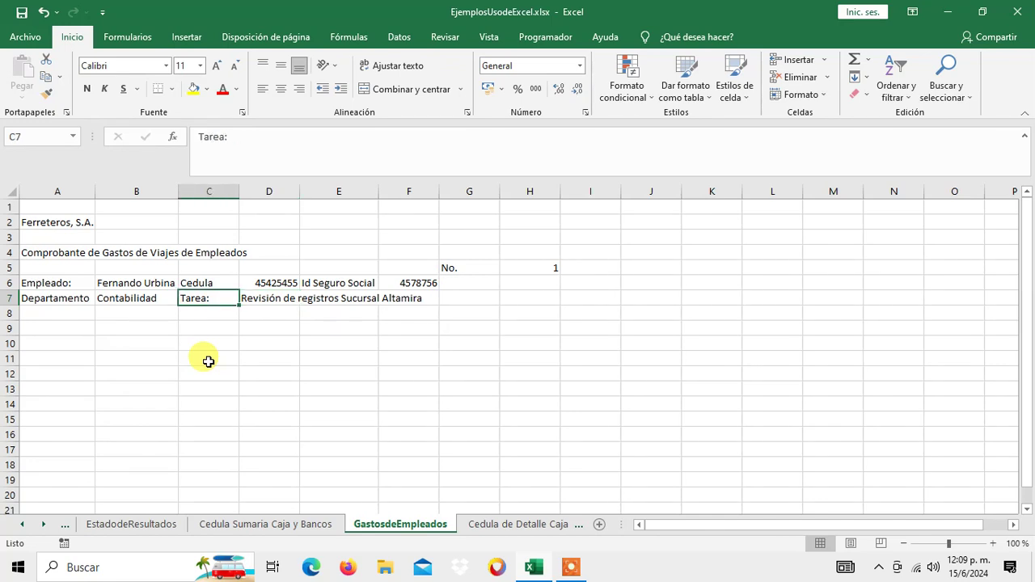
pyautogui.press('Right')
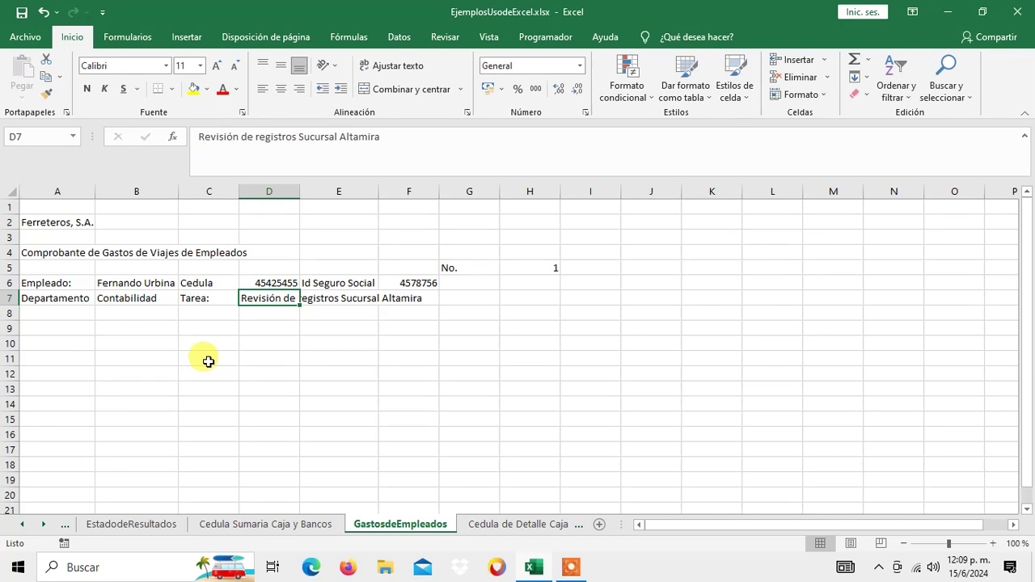
pyautogui.press('Down')
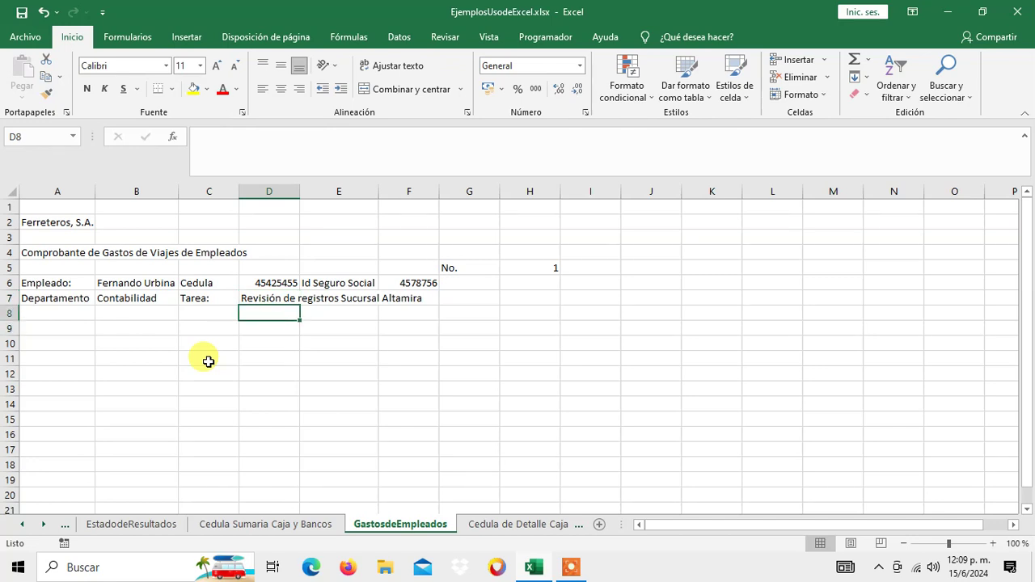
pyautogui.press('Left')
pyautogui.press('Left')
pyautogui.press('Left')
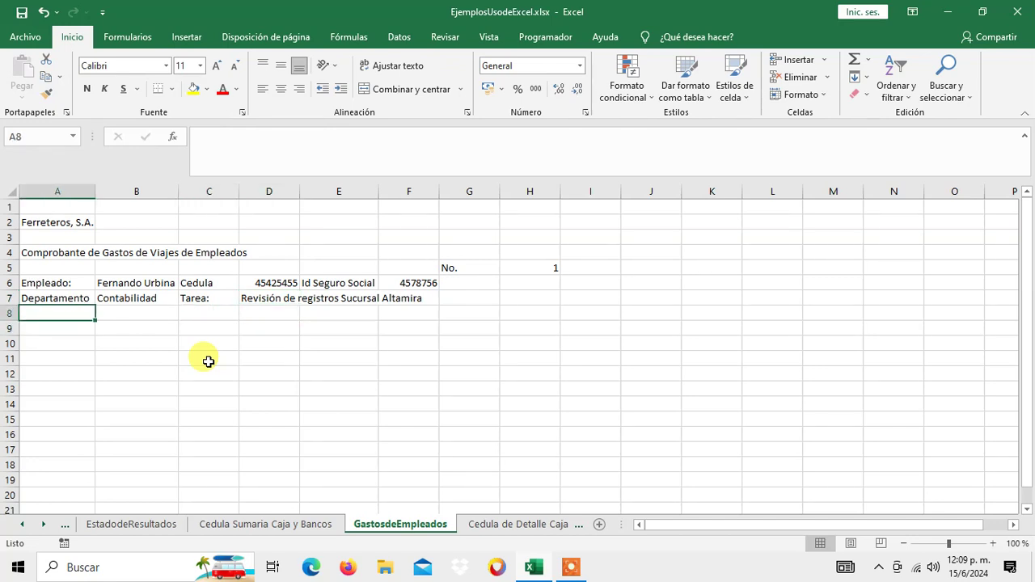
# Step: Enter the headers 'Fecha' in A8 and 'Ubicación' in B8
pyautogui.write('Fecha')
pyautogui.press('Tab')
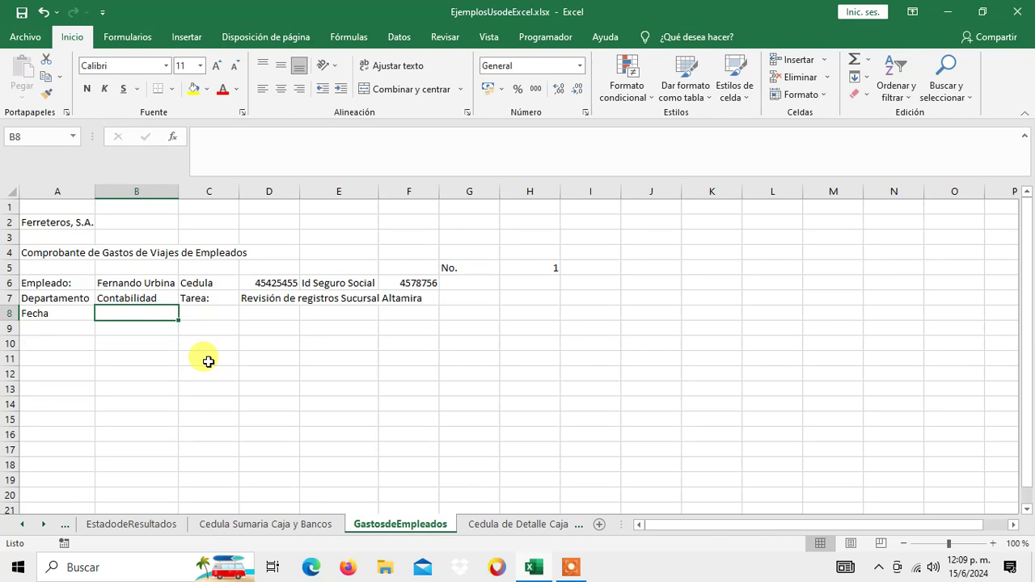
pyautogui.write('L')
pyautogui.press('BackSpace')
pyautogui.write('L')
pyautogui.press('BackSpace')
pyautogui.write('Ubicaci')
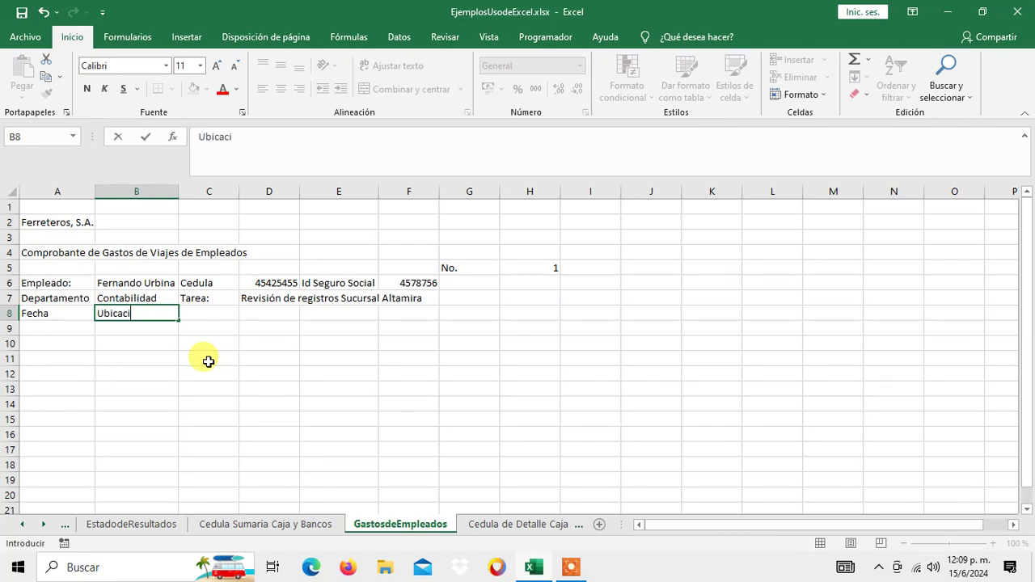
pyautogui.write('ón')
pyautogui.press('Return')
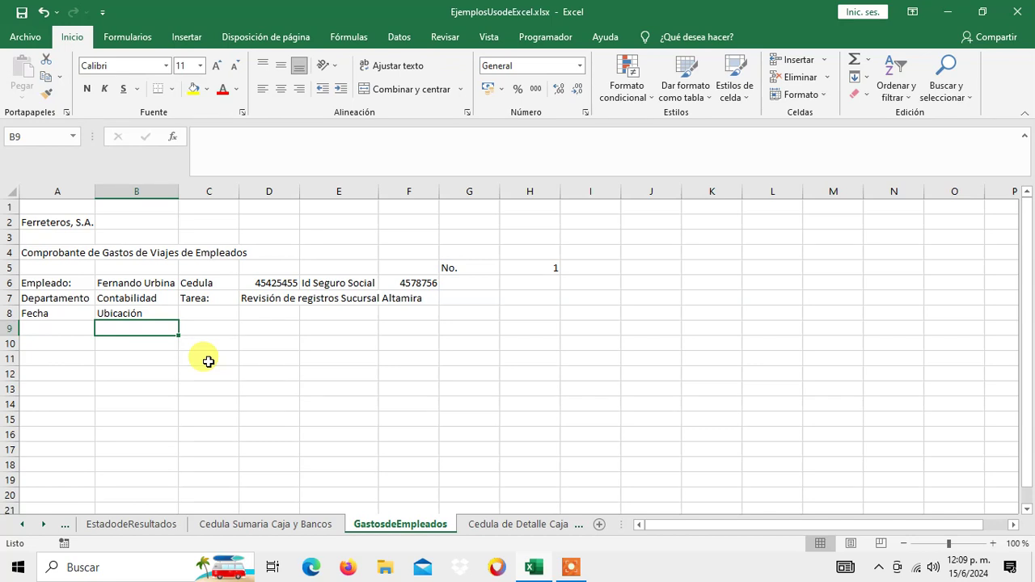
# Step: Enter the headers 'Alimentación' in C8 and 'Hospedaje' in D8
pyautogui.press('Up')
pyautogui.press('Right')
pyautogui.press('Left')
pyautogui.press('Left')
pyautogui.press('Right')
pyautogui.press('Right')
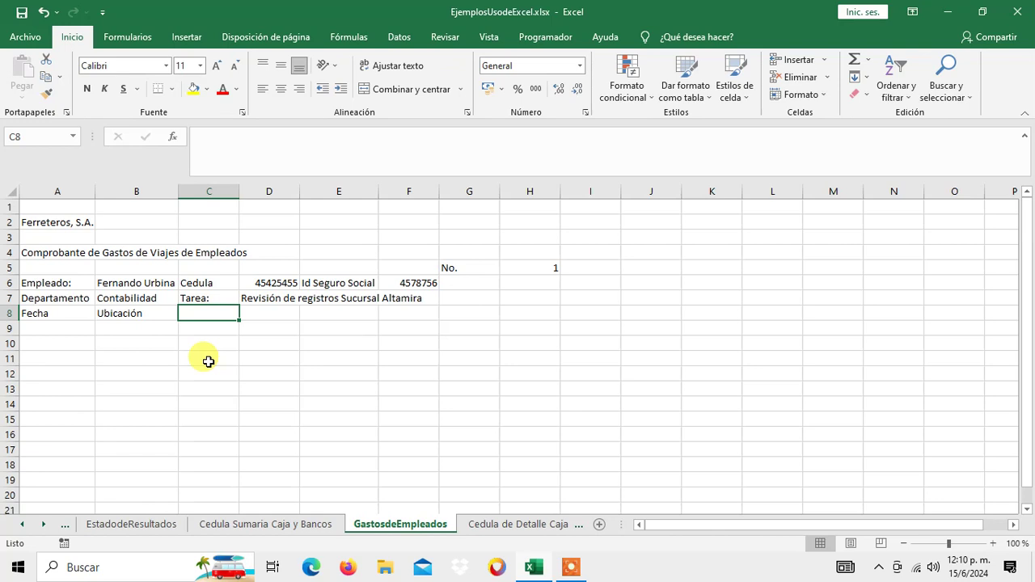
pyautogui.write('Alimentacion')
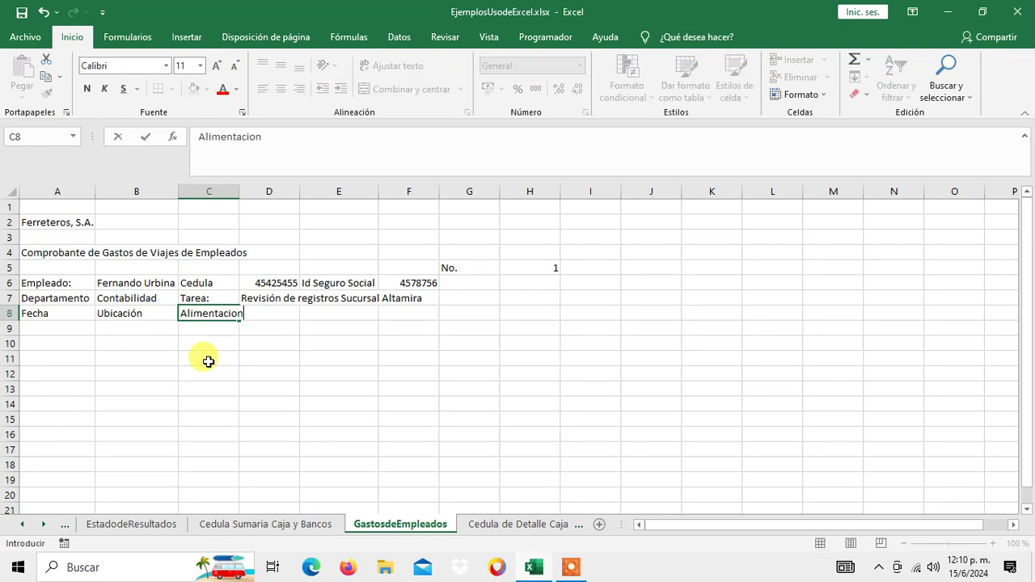
pyautogui.press('BackSpace')
pyautogui.press('BackSpace')
pyautogui.write('ón')
pyautogui.press('Tab')
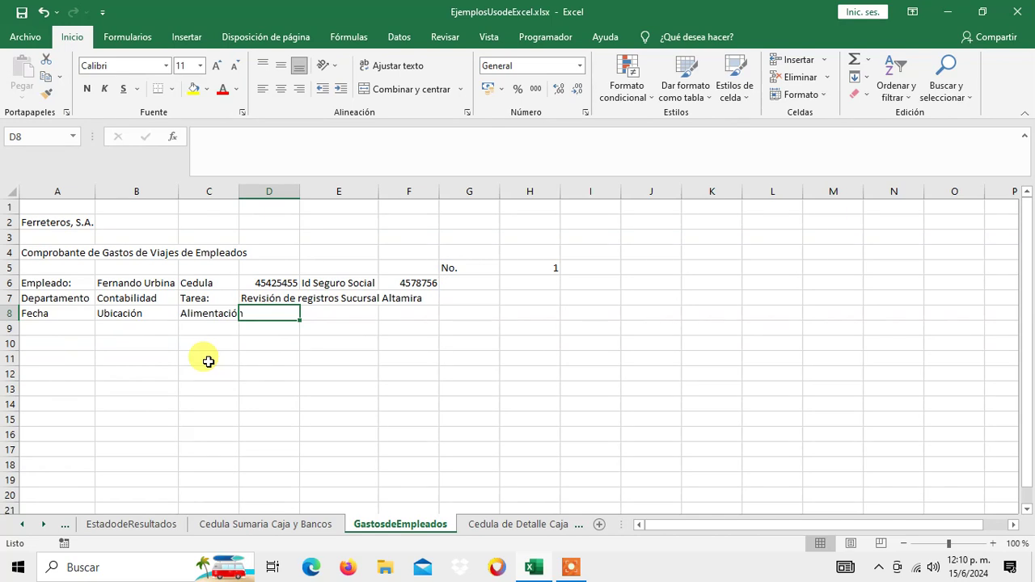
pyautogui.write('Hospedaje')
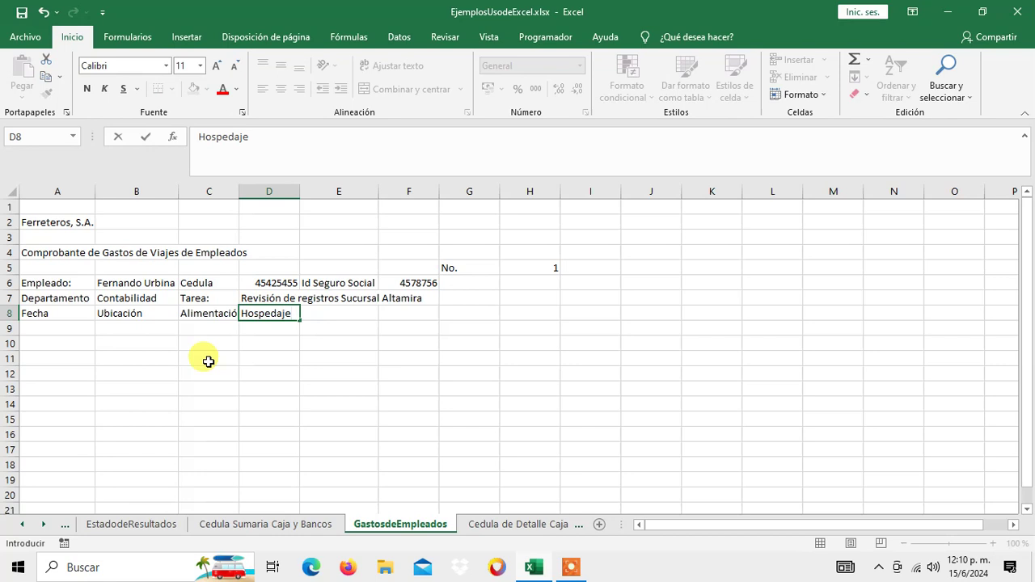
pyautogui.press('Tab')
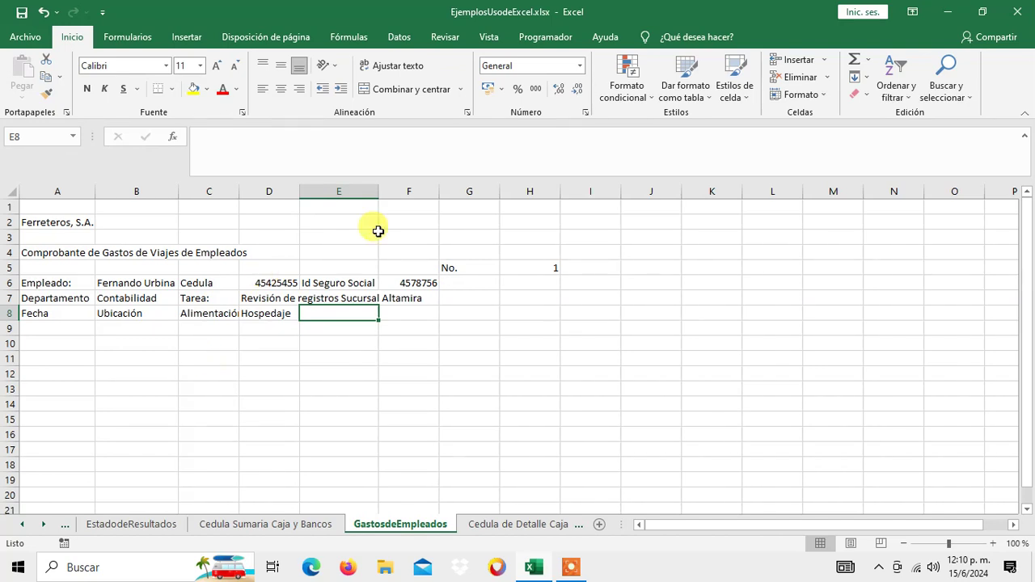
# Step: Insert a blank row above the headers and type 'Automovil' in E8
pyautogui.click(825, 66)
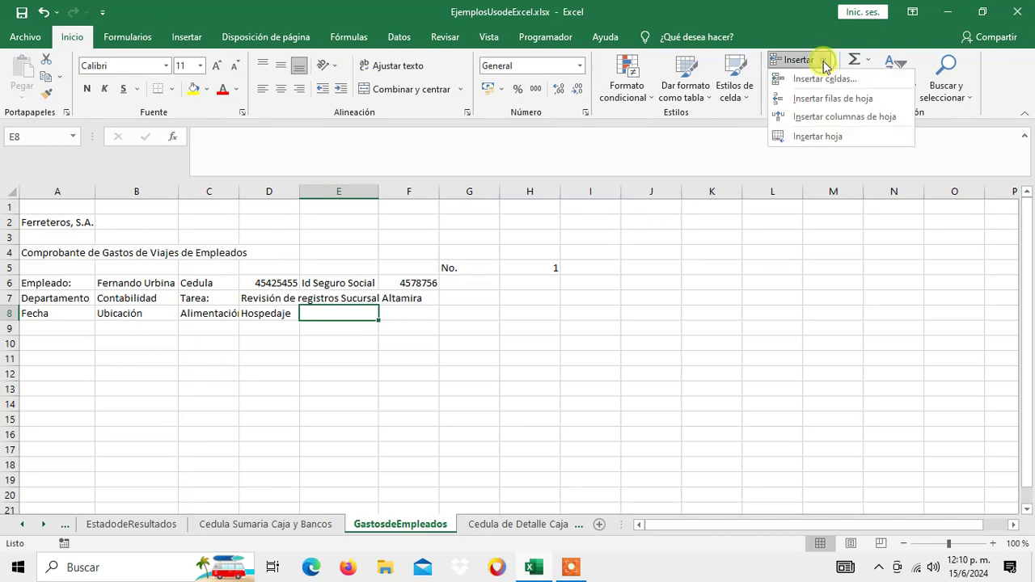
pyautogui.click(831, 97)
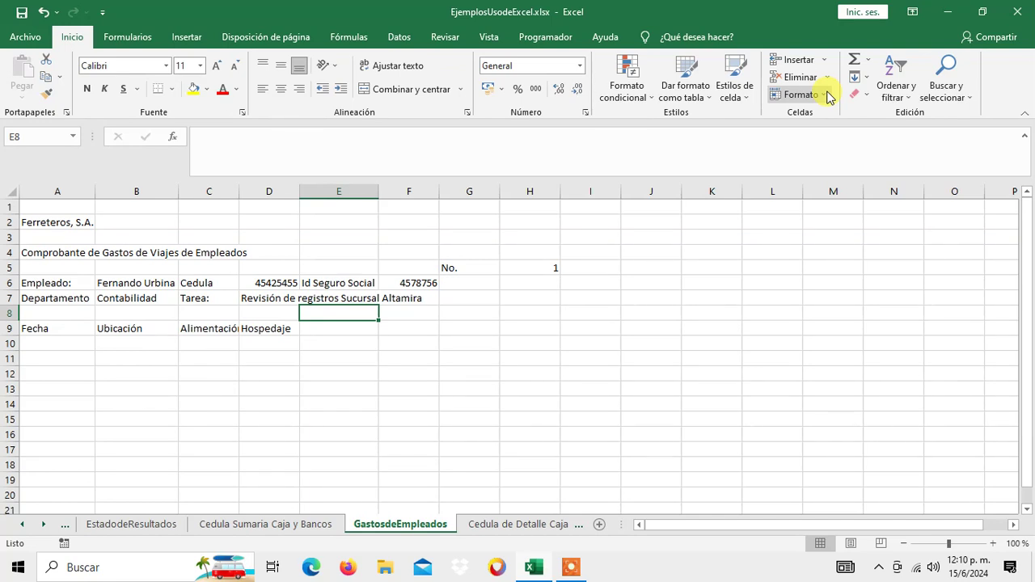
pyautogui.write('A')
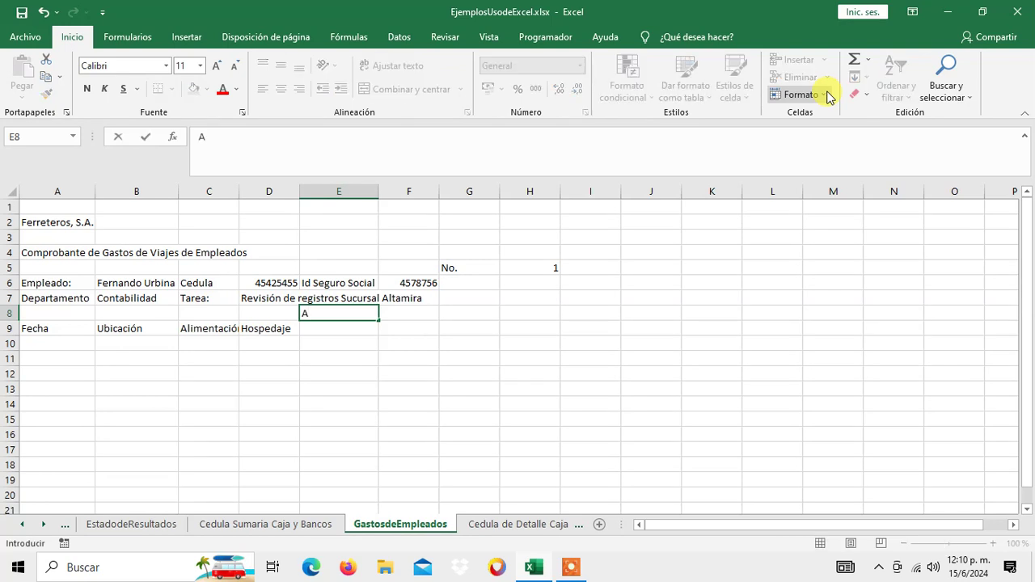
pyautogui.write('utomo')
pyautogui.press('BackSpace')
pyautogui.press('BackSpace')
pyautogui.write('movil')
pyautogui.press('Return')
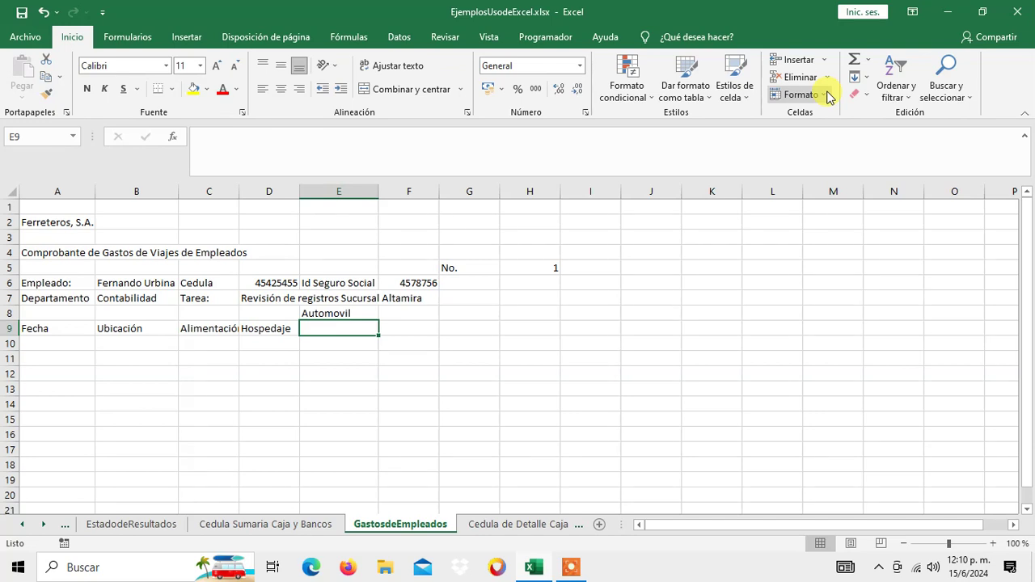
# Step: Add the sub-headers 'Kms' in E9 and 'Costo' in F9 beneath Automovil
pyautogui.write('Kms')
pyautogui.press('Tab')
pyautogui.write('Costo')
pyautogui.press('Up')
pyautogui.press('Left')
pyautogui.press('Right')
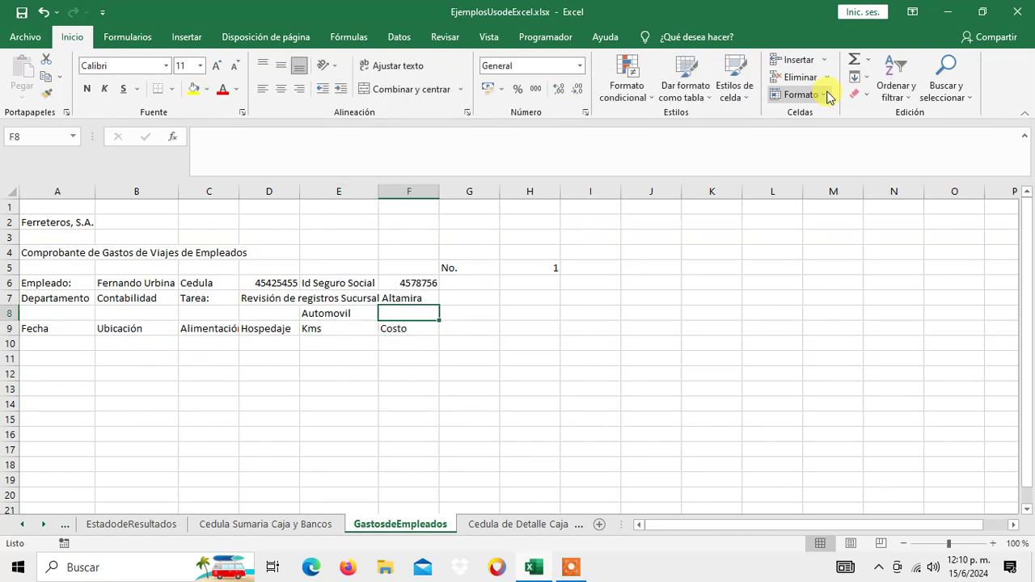
pyautogui.press('Right')
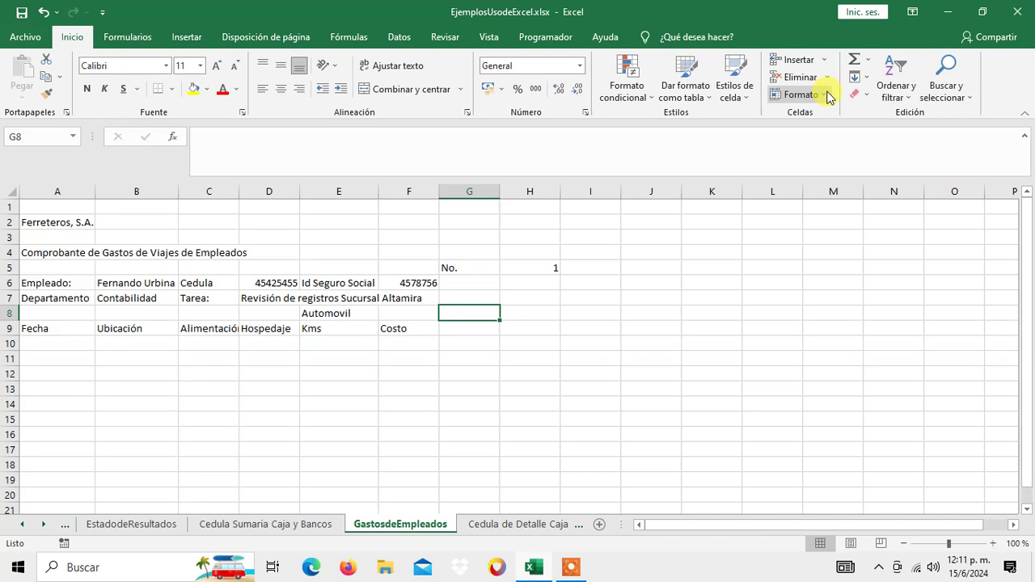
# Step: Enter Gastos Varios in G8, with Descripción in G9 and Costo in H9 beneath it
pyautogui.write('Var')
pyautogui.press('BackSpace')
pyautogui.press('BackSpace')
pyautogui.press('BackSpace')
pyautogui.write('Gastos Varios')
pyautogui.press('Return')
pyautogui.write('Descric')
pyautogui.press('BackSpace')
pyautogui.write('pción')
pyautogui.press('Return')
pyautogui.press('Up')
pyautogui.press('Right')
pyautogui.write('C')
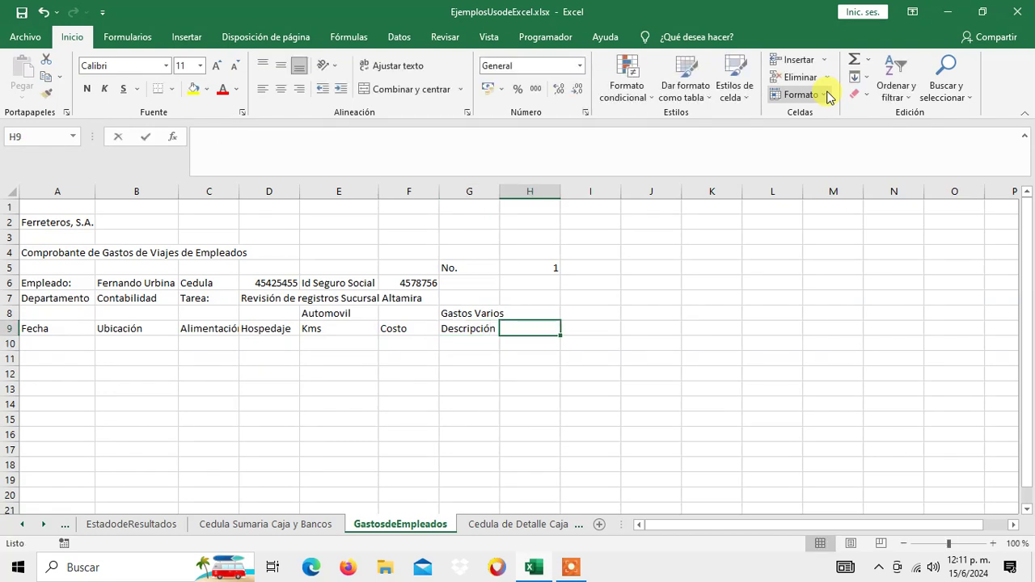
pyautogui.write('osto')
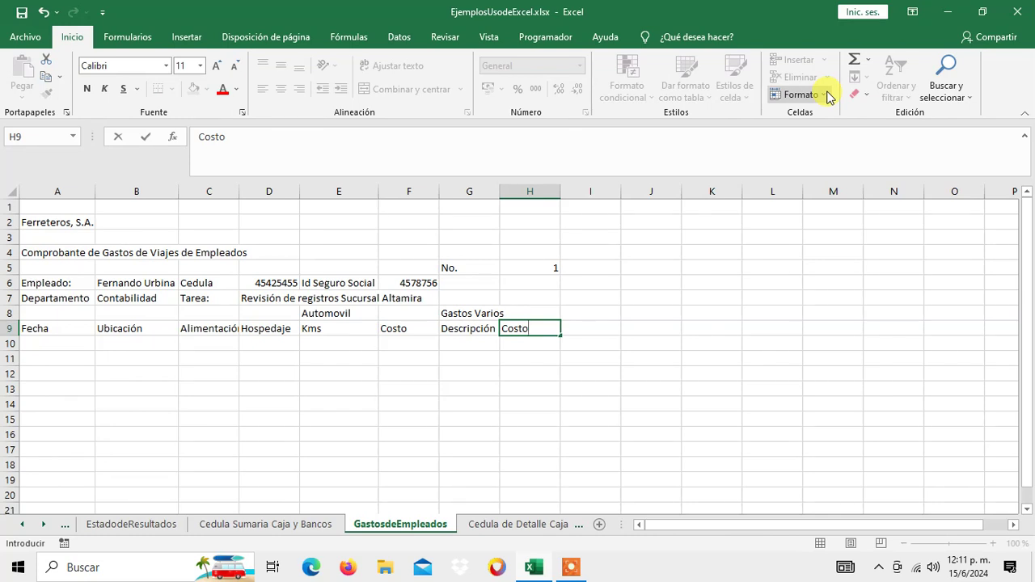
pyautogui.press('Return')
# Step: Place the Taxi header in I9 by typing it in I8 and moving it down
pyautogui.press('Up')
pyautogui.press('Up')
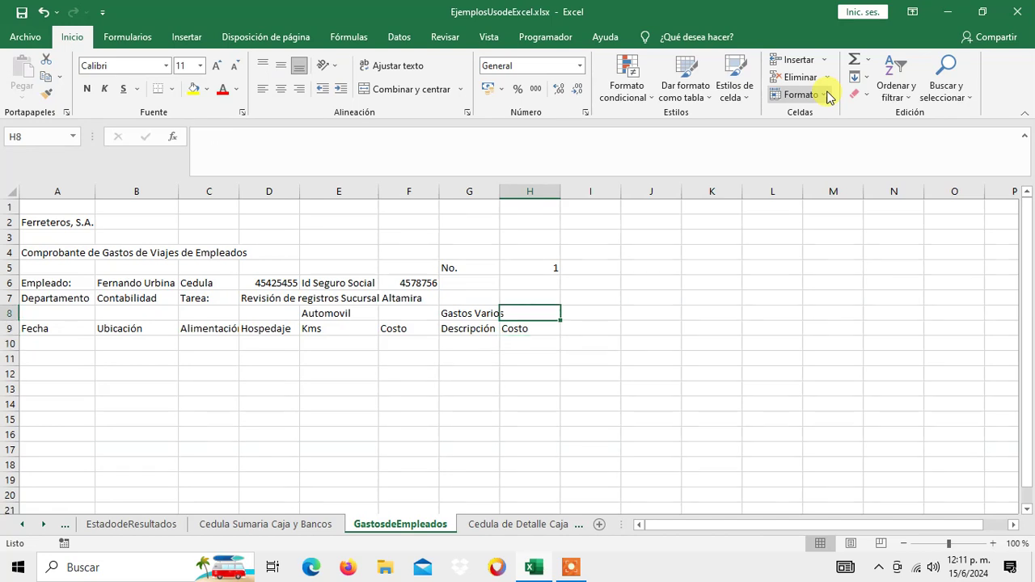
pyautogui.press('Right')
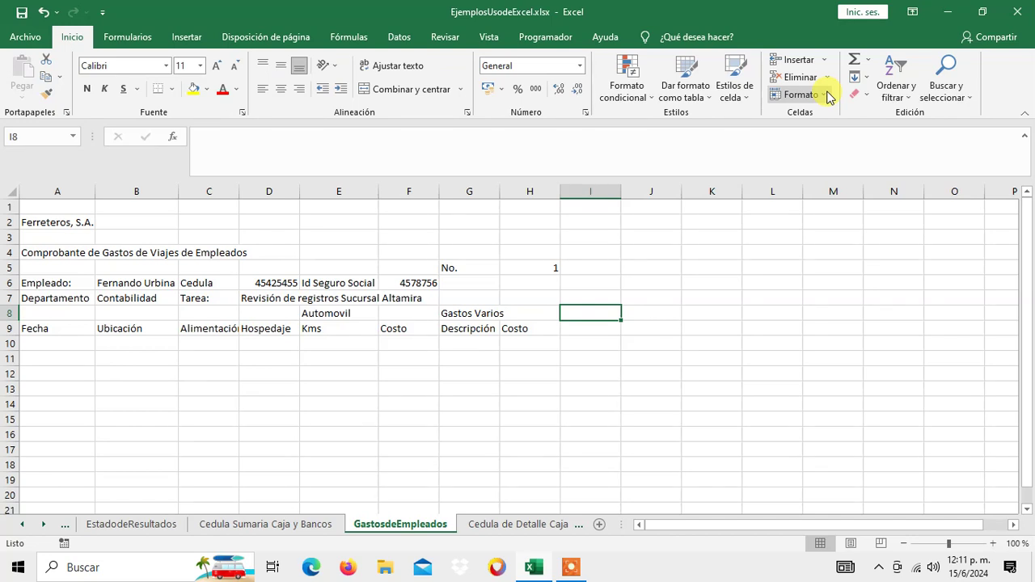
pyautogui.write('Taxi')
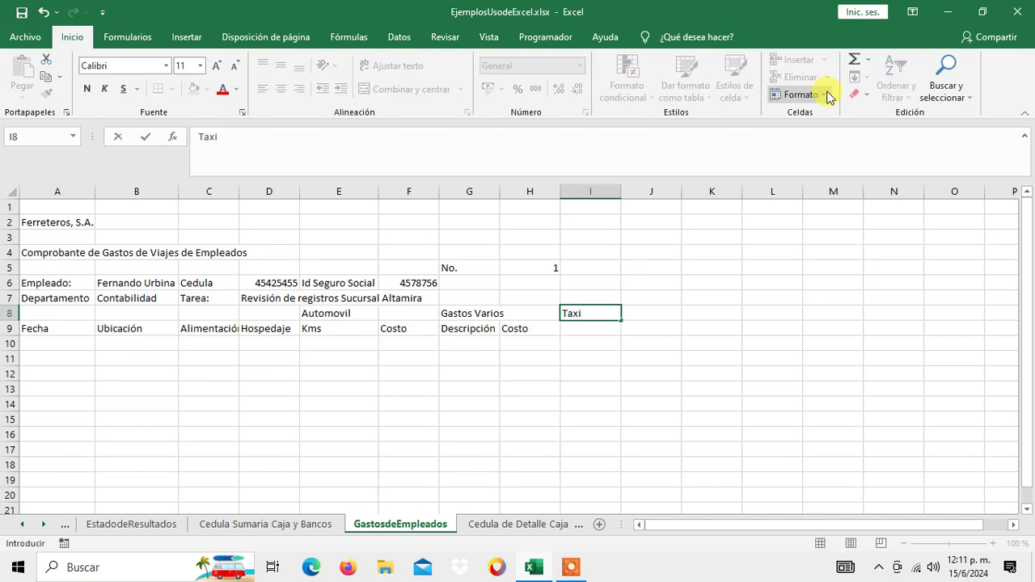
pyautogui.press('Return')
pyautogui.write('Costo')
pyautogui.press('Escape')
pyautogui.press('Up')
pyautogui.hotkey('ctrl', 'x')
pyautogui.press('Down')
pyautogui.hotkey('ctrl', 'v')
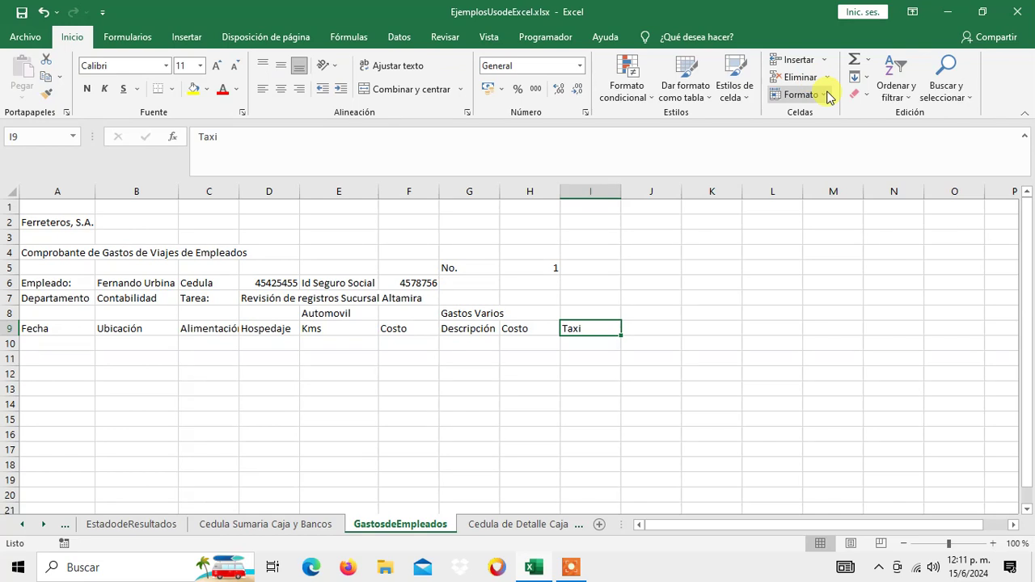
# Step: Head column J with Costo in J8 and Total in J9
pyautogui.press('Right')
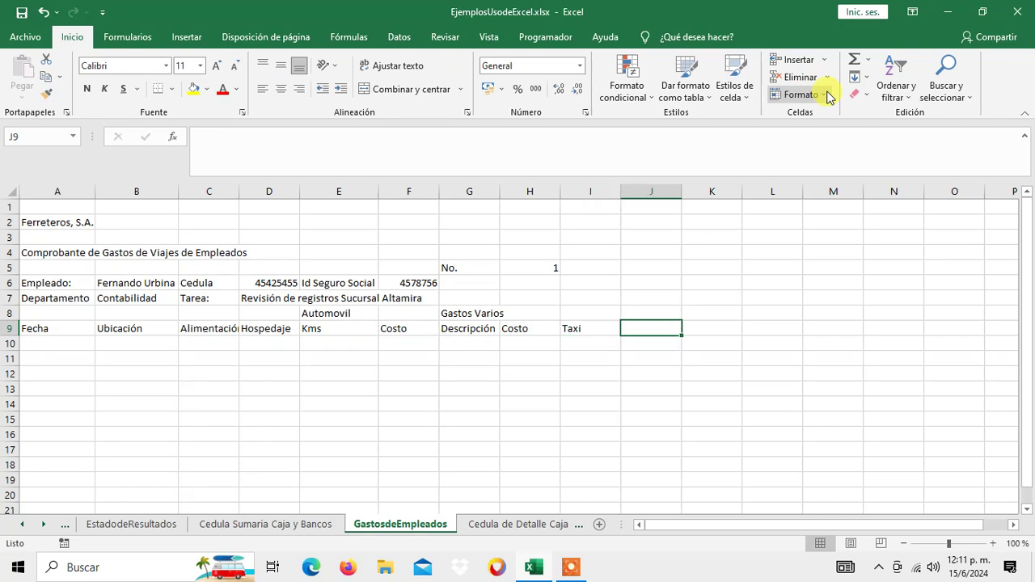
pyautogui.press('Up')
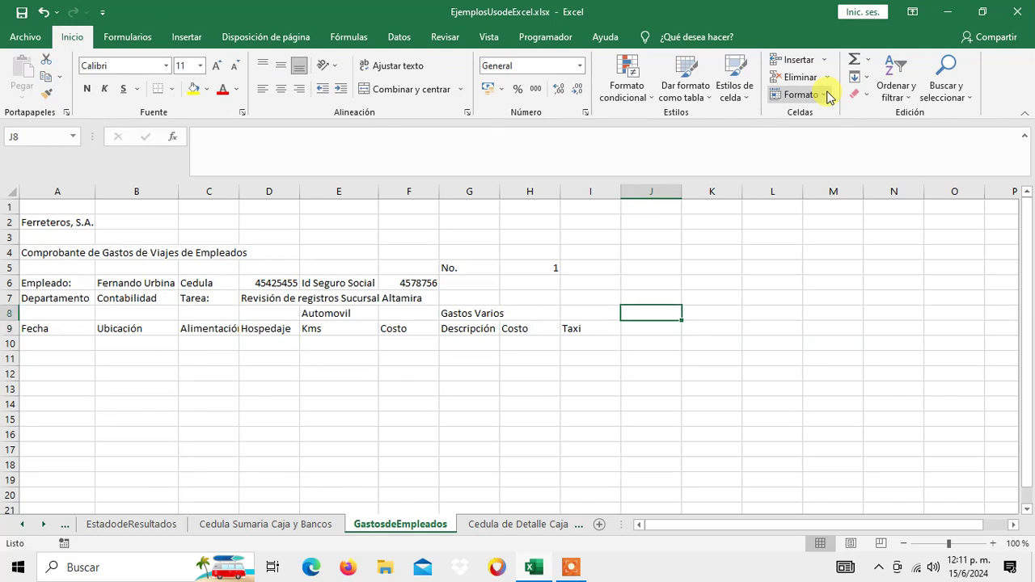
pyautogui.write('Costo')
pyautogui.press('Return')
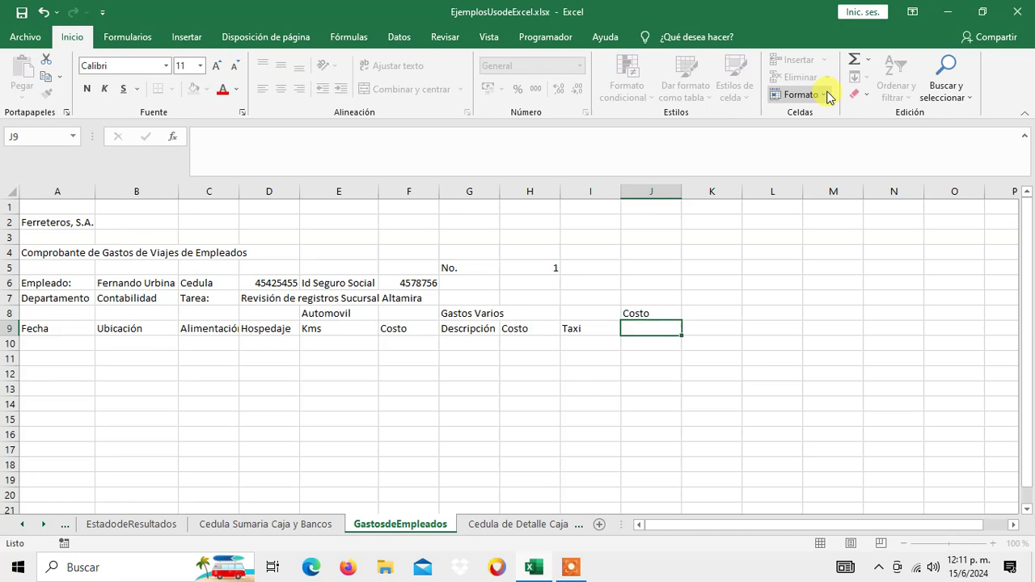
pyautogui.write('Total')
pyautogui.press('Return')
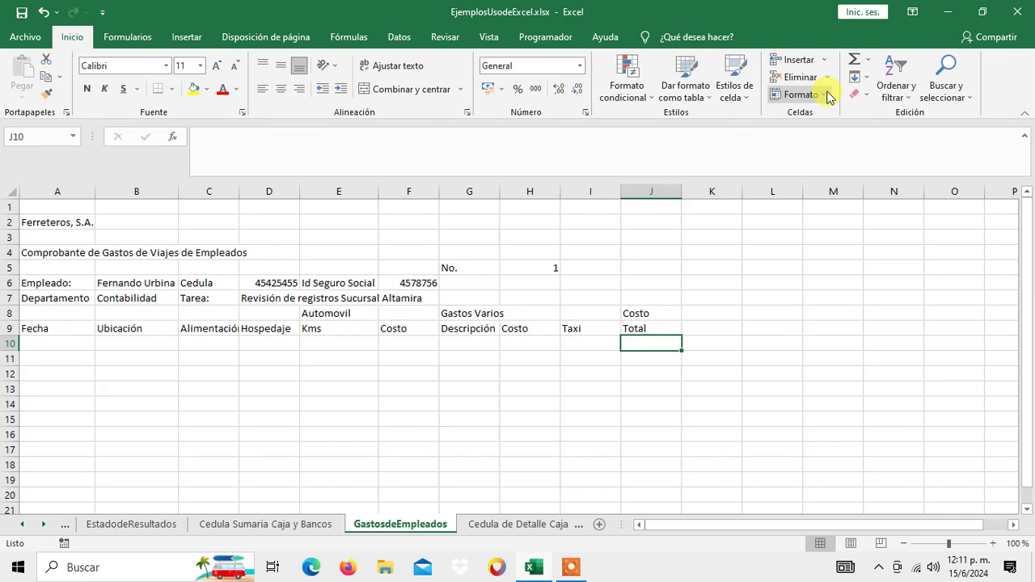
pyautogui.press('Left')
pyautogui.press('Left')
pyautogui.press('Left')
pyautogui.press('Up')
pyautogui.press('Up')
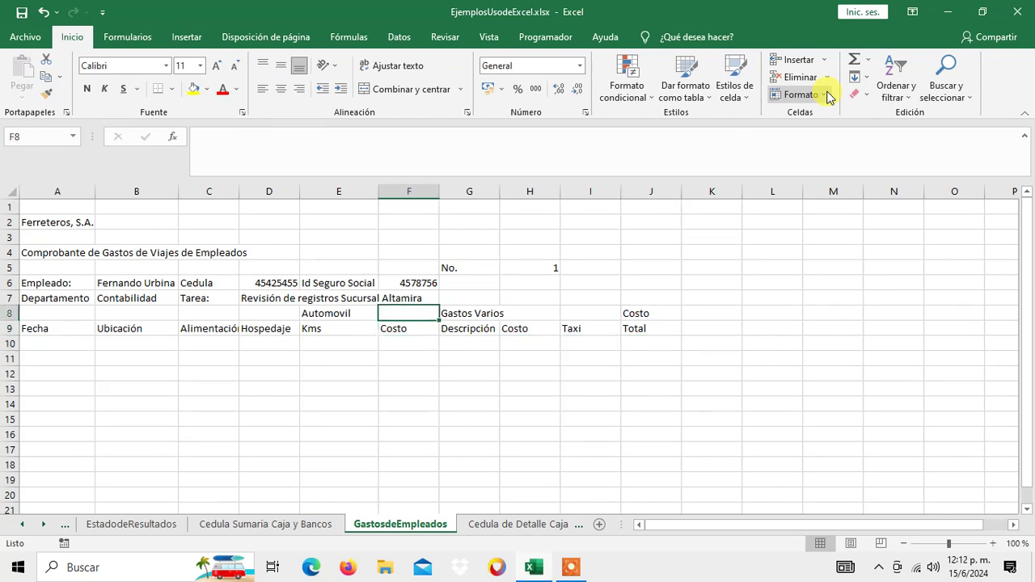
# Step: Label the totals row with Totales in A19
pyautogui.press('Left')
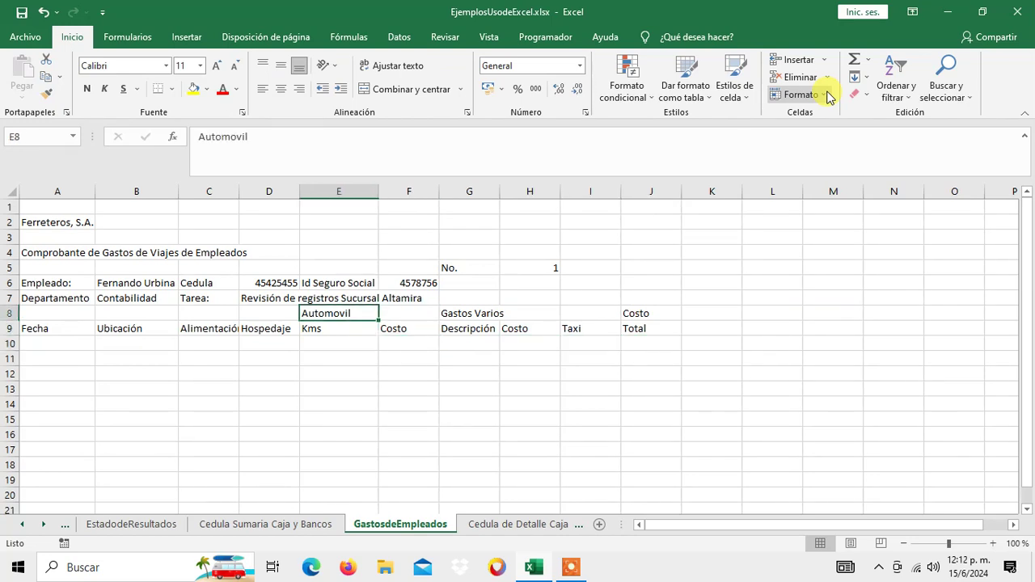
pyautogui.press('Left')
pyautogui.press('Left')
pyautogui.press('Left')
pyautogui.press('Left')
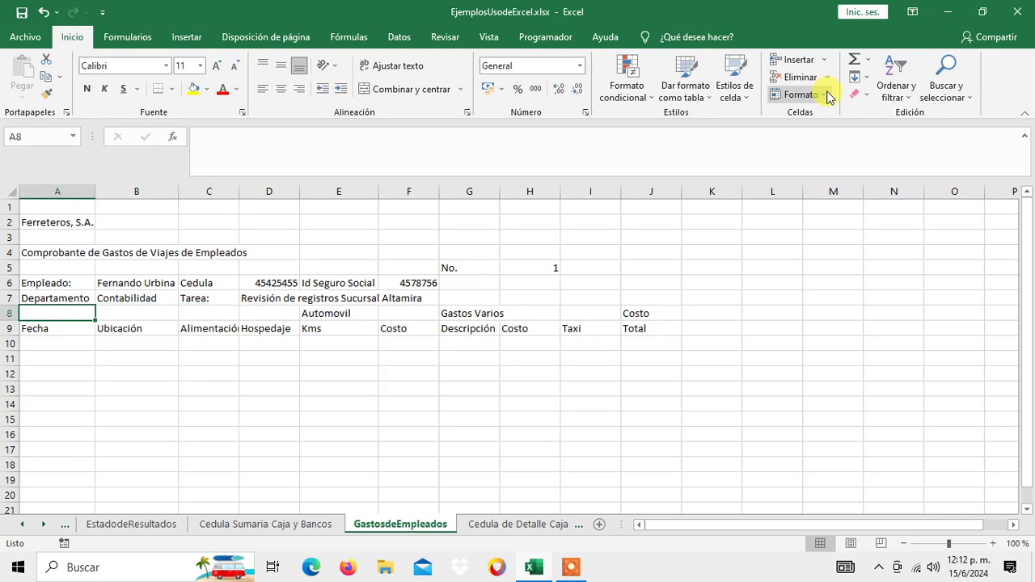
pyautogui.hotkey('shift', 'Down')
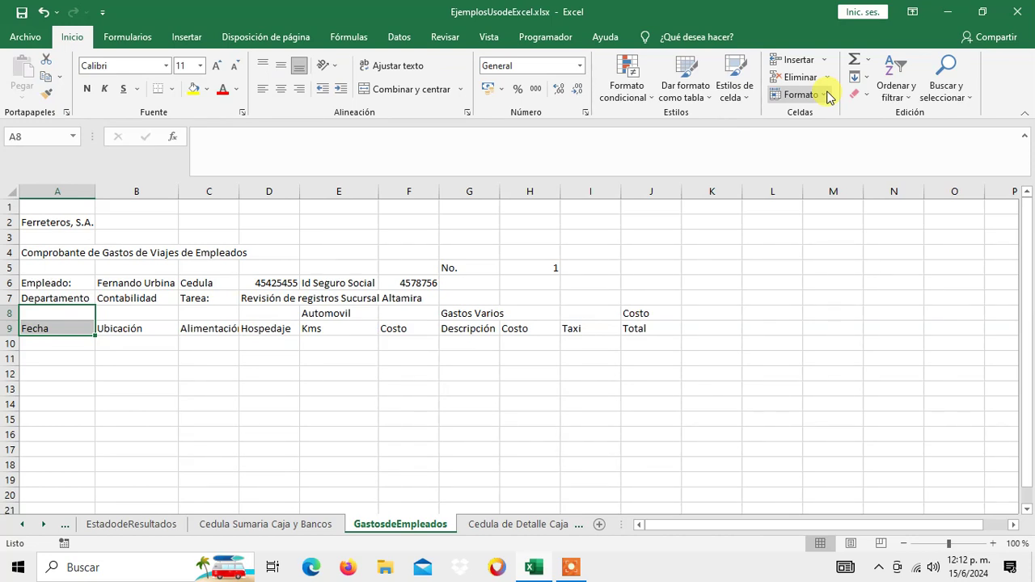
pyautogui.press('Down')
pyautogui.press('Down')
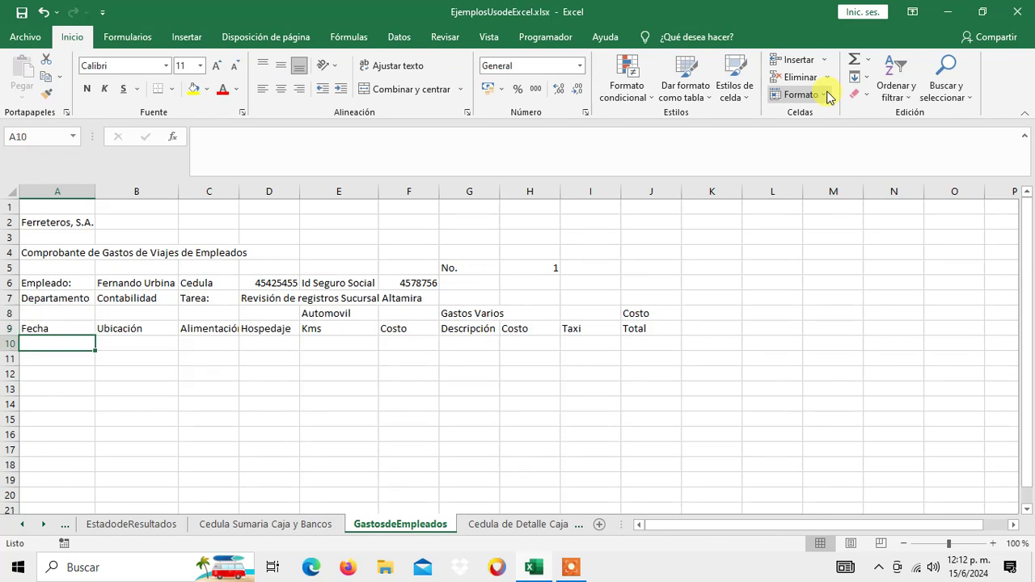
pyautogui.press('Down')
pyautogui.press('Down')
pyautogui.press('Down')
pyautogui.press('Down')
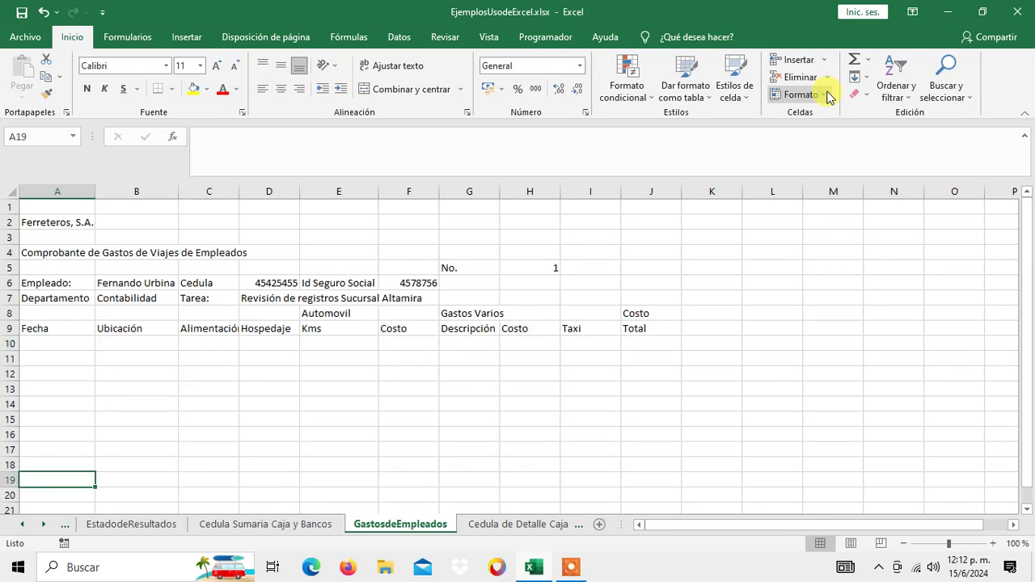
pyautogui.write('Totae')
pyautogui.press('BackSpace')
pyautogui.write('les')
pyautogui.hotkey('ctrl', 'Return')
# Step: Total rows 10–18 in C19 with a SUMA formula
pyautogui.press('Right')
pyautogui.press('Right')
pyautogui.write('=s')
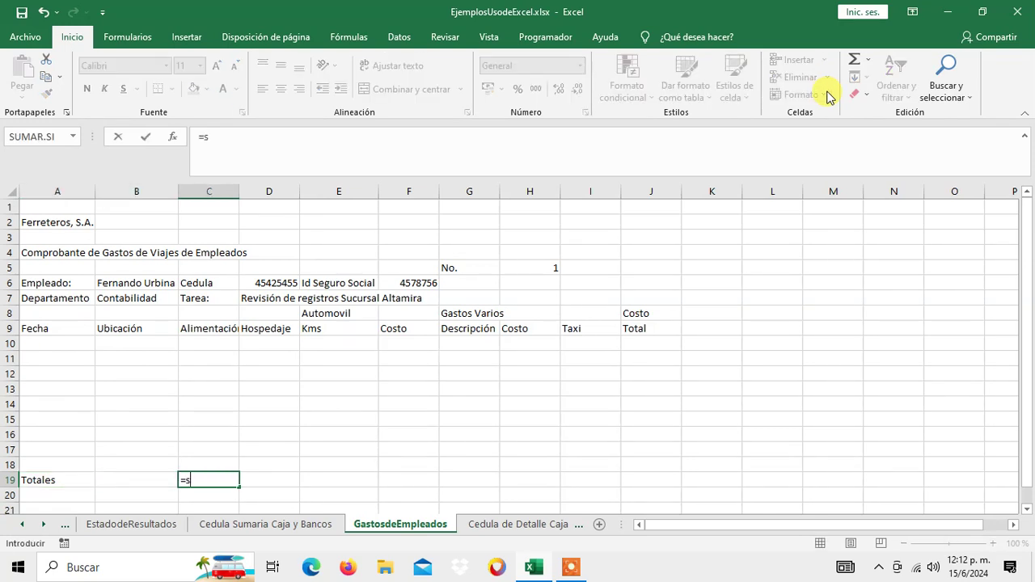
pyautogui.write('uma(')
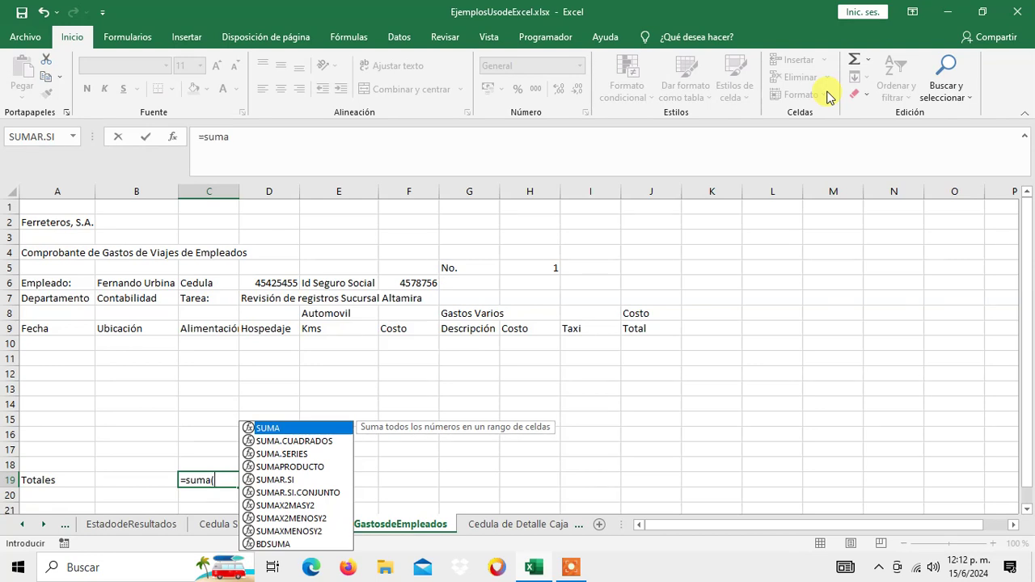
pyautogui.press('Up')
pyautogui.hotkey('shift', 'Up')
pyautogui.hotkey('shift', 'Up')
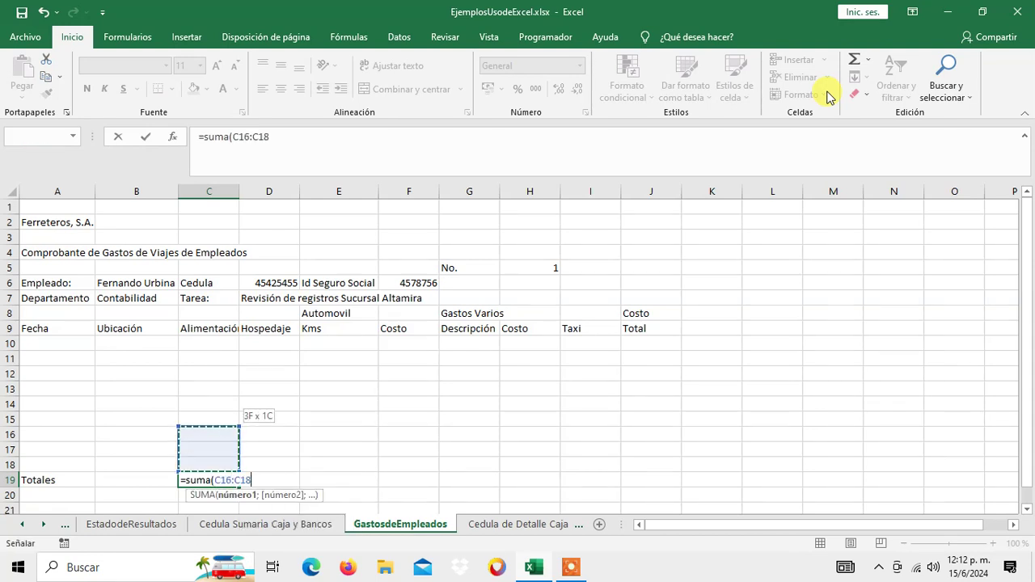
pyautogui.hotkey('shift', 'Up')
pyautogui.hotkey('shift', 'Up')
pyautogui.hotkey('shift', 'Up')
pyautogui.hotkey('shift', 'Up')
pyautogui.hotkey('shift', 'Up')
pyautogui.write(')')
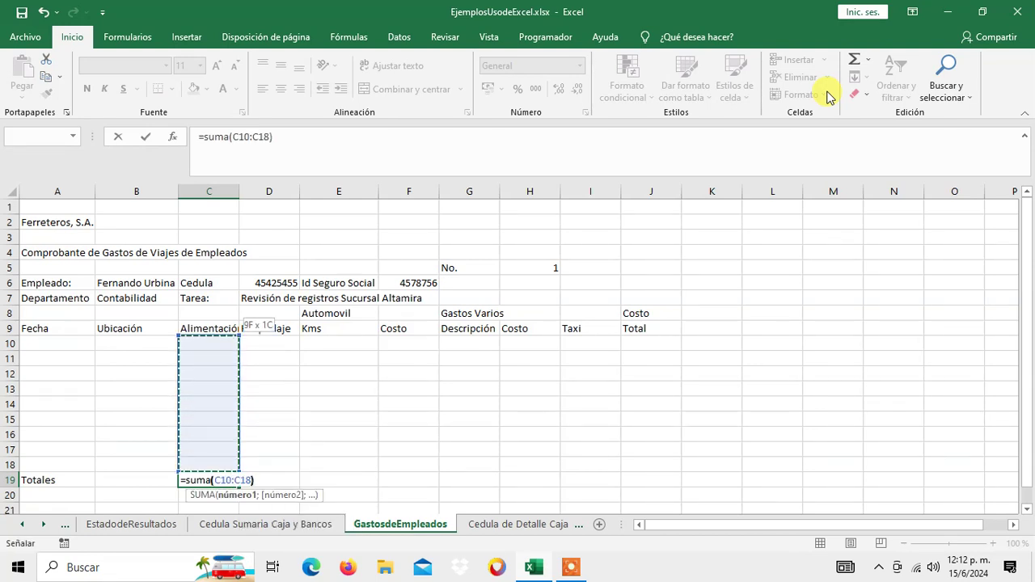
pyautogui.press('Return')
# Step: Copy the C19 SUMA formula across D19:J19
pyautogui.press('Up')
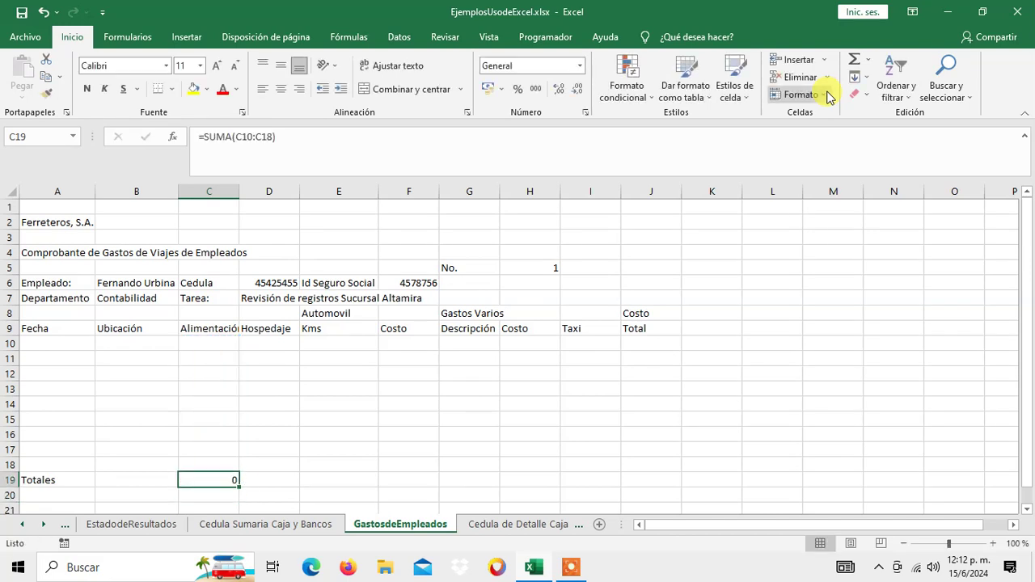
pyautogui.hotkey('ctrl', 'c')
pyautogui.press('Right')
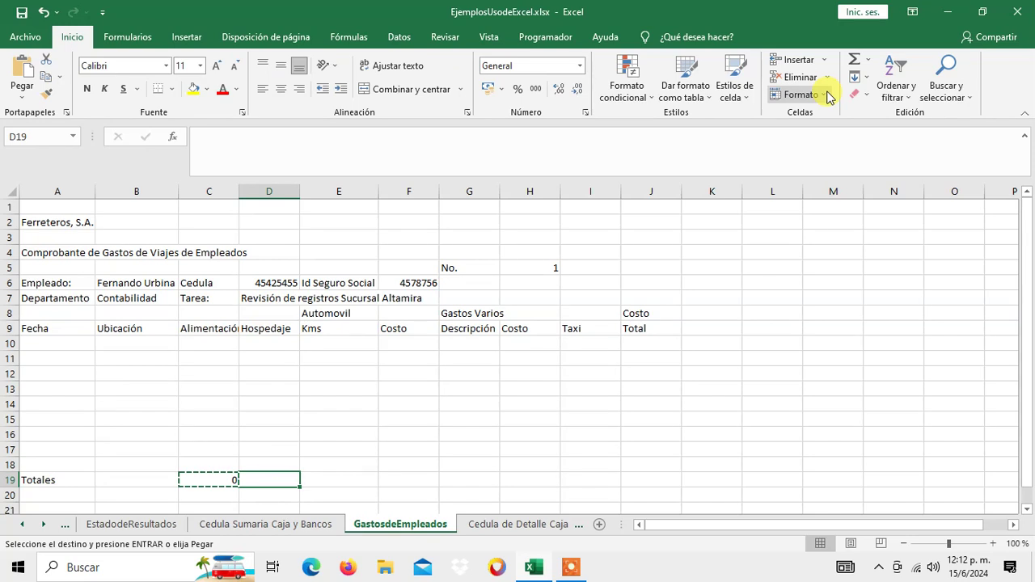
pyautogui.hotkey('shift', 'Right')
pyautogui.hotkey('shift', 'Right')
pyautogui.hotkey('shift', 'Right')
pyautogui.hotkey('shift', 'Right')
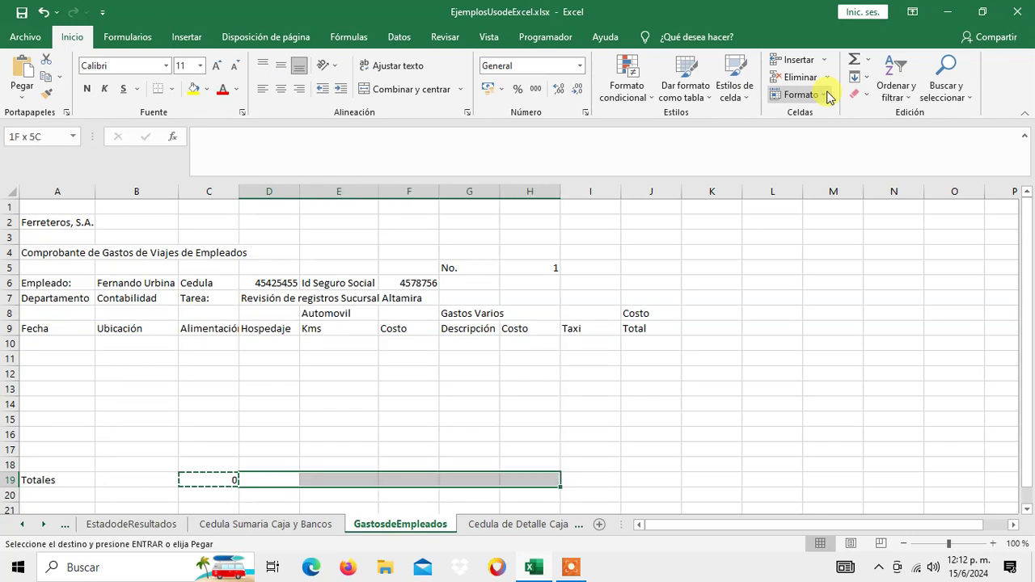
pyautogui.hotkey('shift', 'Right')
pyautogui.hotkey('shift', 'Right')
pyautogui.hotkey('ctrl', 'v')
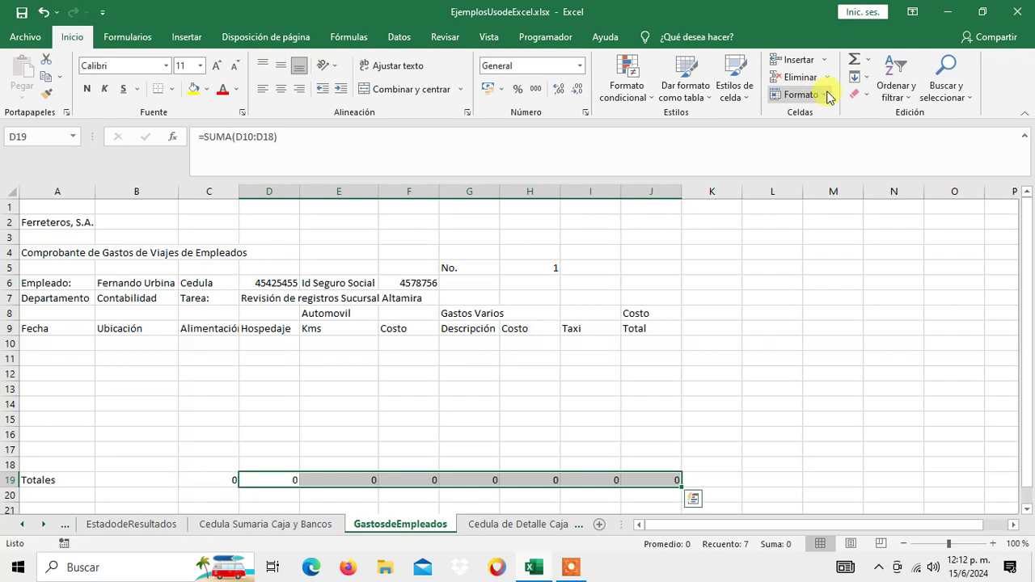
pyautogui.press('Escape')
pyautogui.press('Left')
# Step: Clear the totals in E19 under Kms and G19 under Descripción, keeping the amount totals
pyautogui.press('Right')
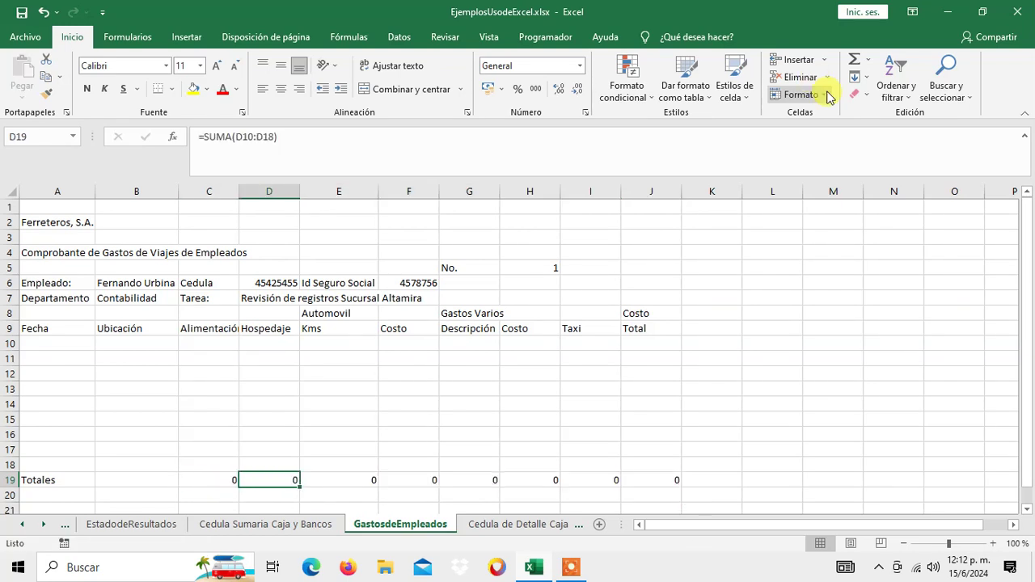
pyautogui.press('Left')
pyautogui.press('Right')
pyautogui.press('Left')
pyautogui.press('Right')
pyautogui.press('Right')
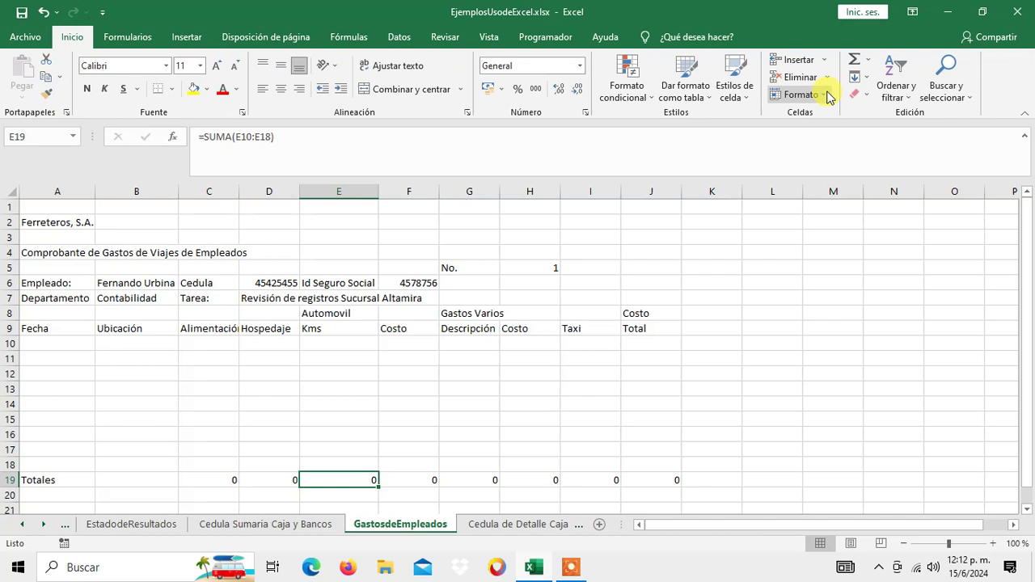
pyautogui.press('Delete')
pyautogui.press('Right')
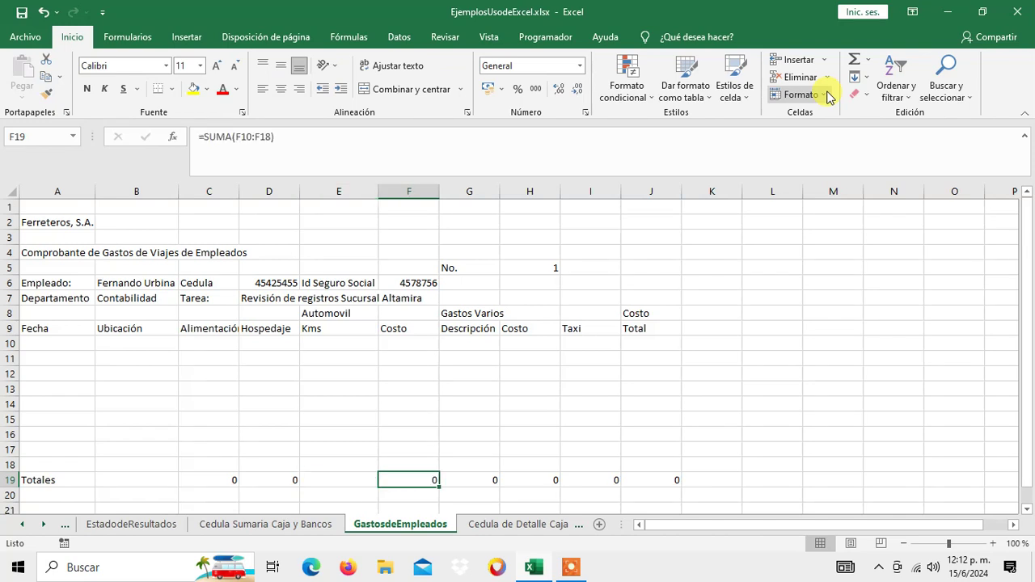
pyautogui.press('Right')
pyautogui.press('Delete')
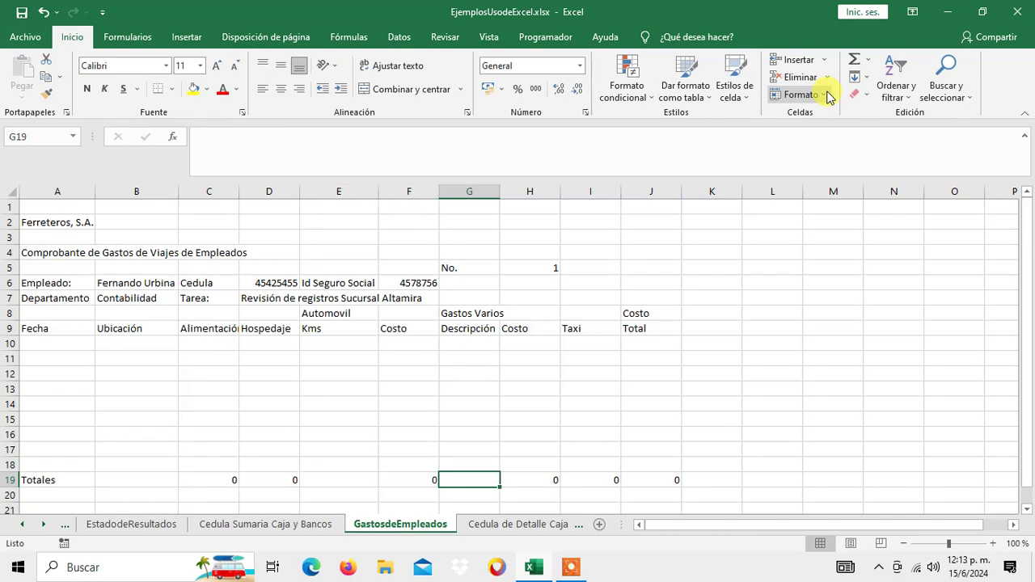
pyautogui.press('Right')
pyautogui.press('Right')
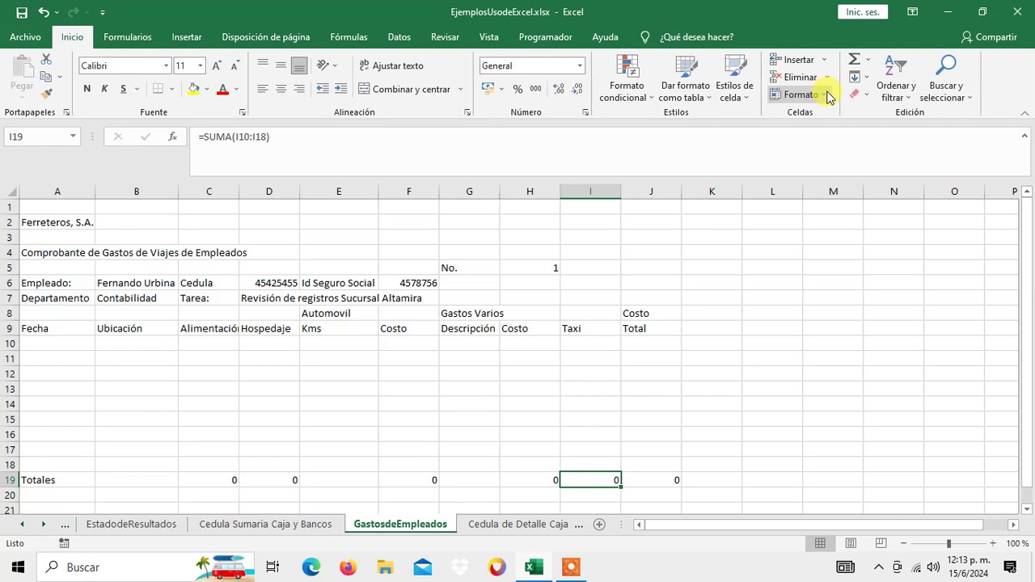
pyautogui.press('Right')
pyautogui.press('Left')
pyautogui.press('Left')
pyautogui.press('Left')
pyautogui.press('Left')
pyautogui.press('Left')
pyautogui.press('Left')
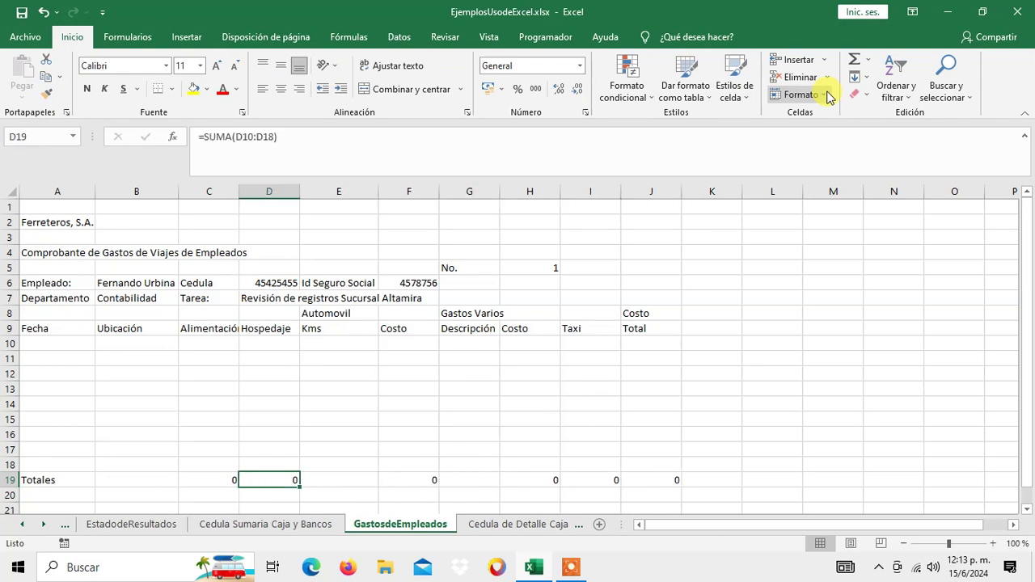
pyautogui.press('Left')
pyautogui.press('Left')
pyautogui.press('Left')
pyautogui.press('Up')
pyautogui.hotkey('ctrl', 'Up')
pyautogui.press('Right')
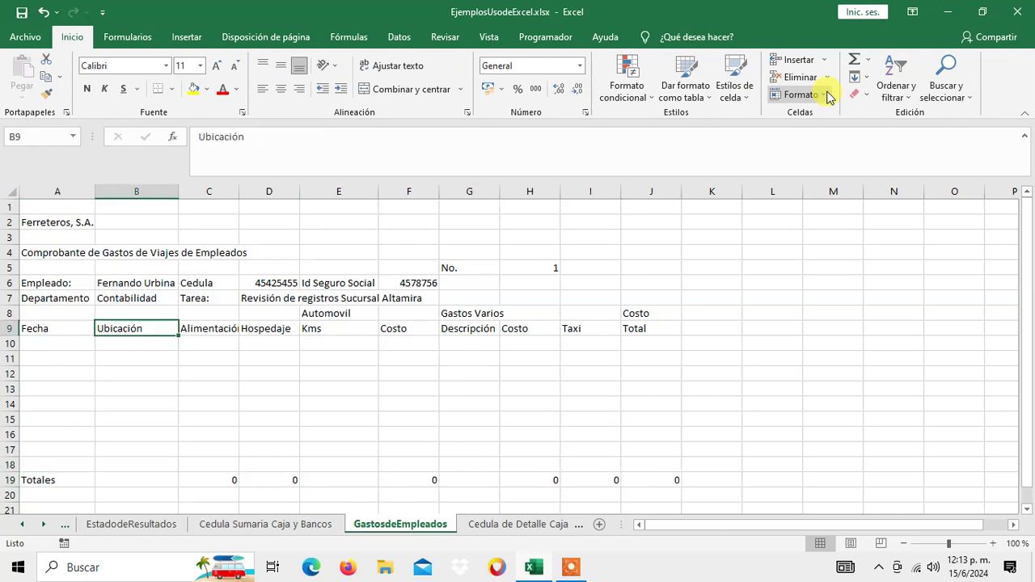
pyautogui.press('Right')
pyautogui.press('Down')
pyautogui.press('Down')
pyautogui.press('Up')
pyautogui.press('Right')
# Step: Enter the formula +C10+D10+F10+H10+I10 in J10 to total row 10's amounts
pyautogui.press('Right')
pyautogui.press('Right')
pyautogui.press('Right')
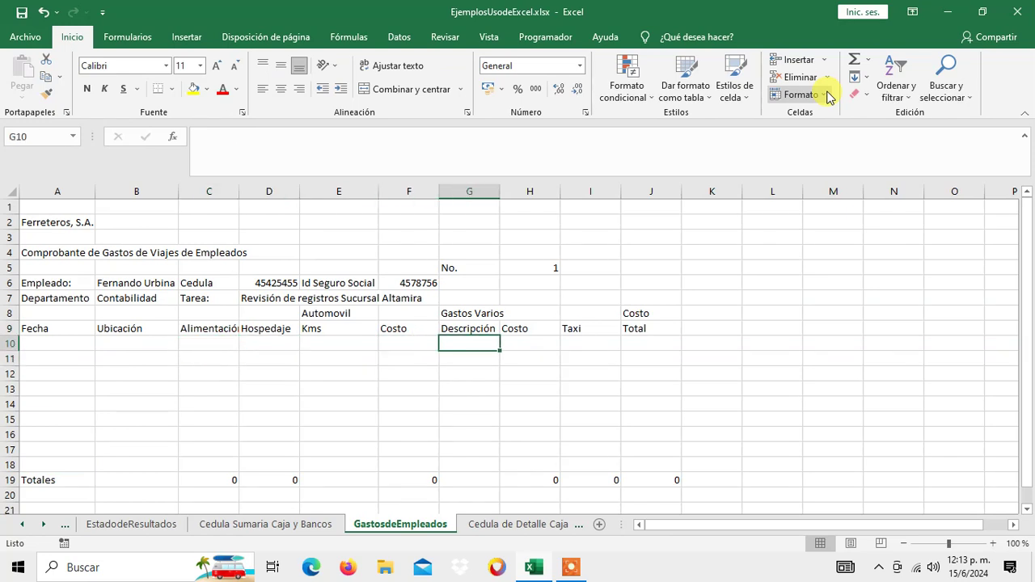
pyautogui.press('Right')
pyautogui.press('Right')
pyautogui.press('Right')
pyautogui.write('+')
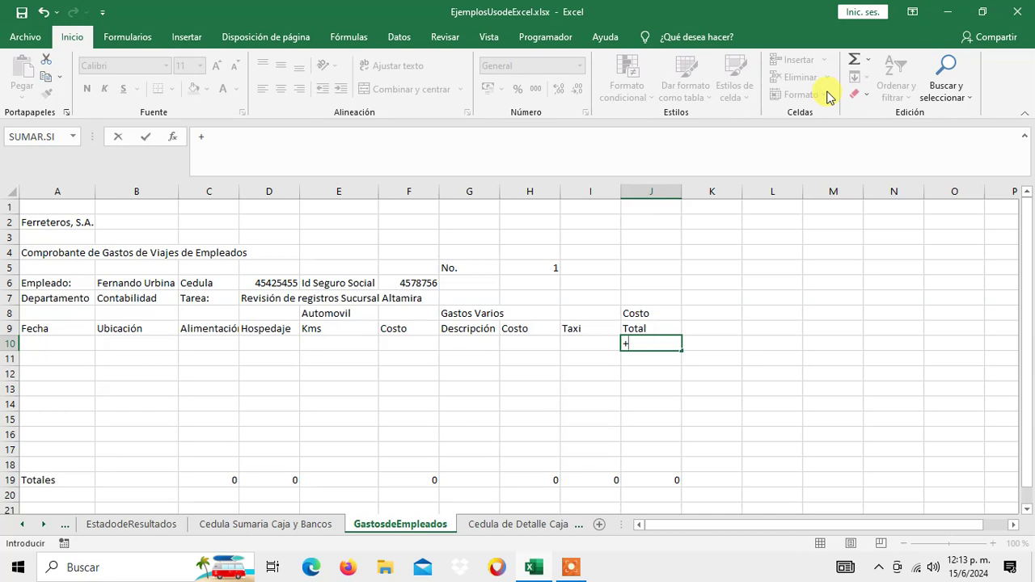
pyautogui.press('Left')
pyautogui.press('Left')
pyautogui.press('Left')
pyautogui.press('Left')
pyautogui.press('Left')
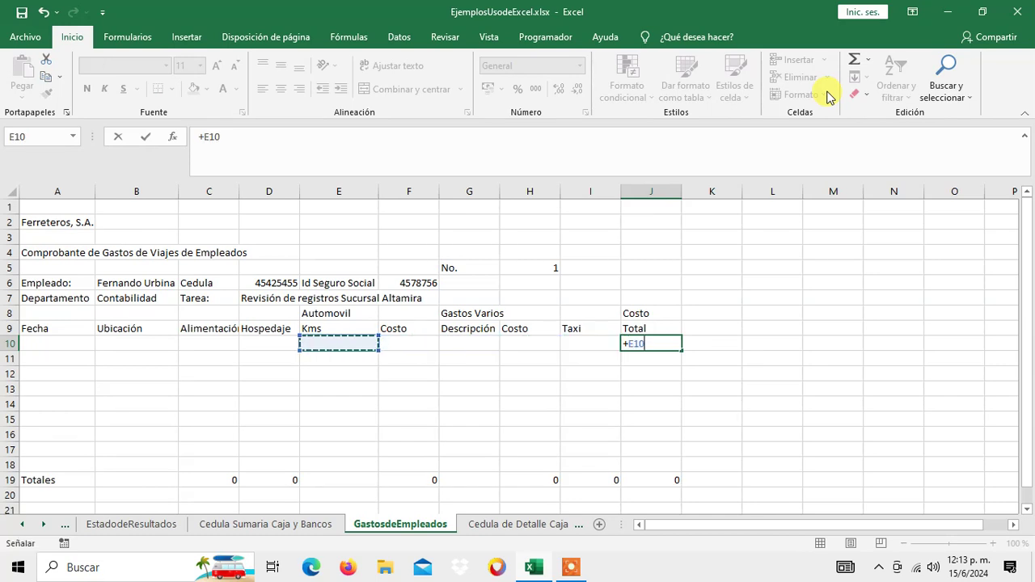
pyautogui.press('Left')
pyautogui.press('Left')
pyautogui.write('+')
pyautogui.press('Left')
pyautogui.press('Left')
pyautogui.press('Left')
pyautogui.press('Left')
pyautogui.press('Left')
pyautogui.press('Left')
pyautogui.write('+')
pyautogui.press('Left')
pyautogui.press('Left')
pyautogui.press('Left')
pyautogui.press('Left')
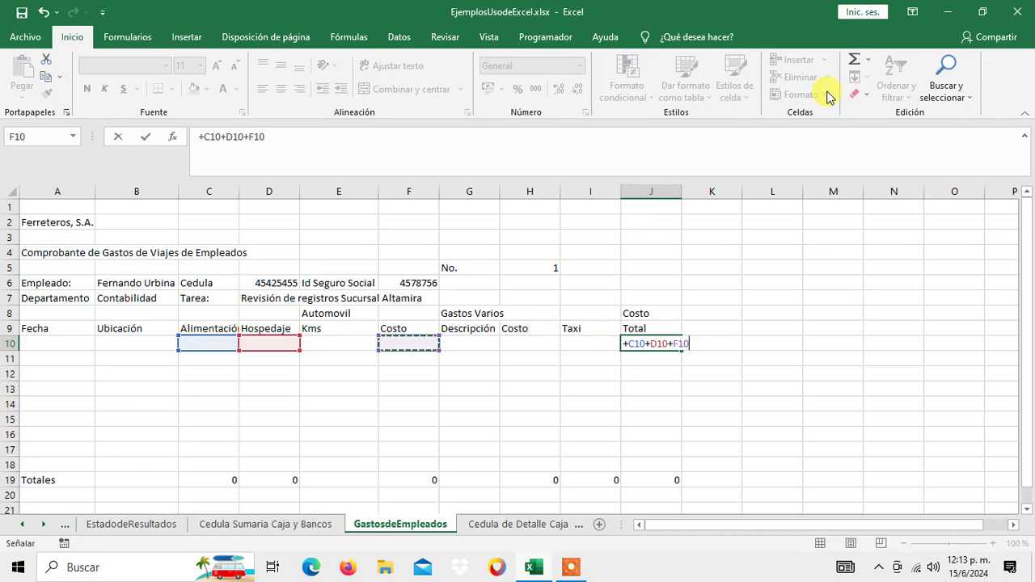
pyautogui.write('+')
pyautogui.press('Left')
pyautogui.press('Left')
pyautogui.press('Left')
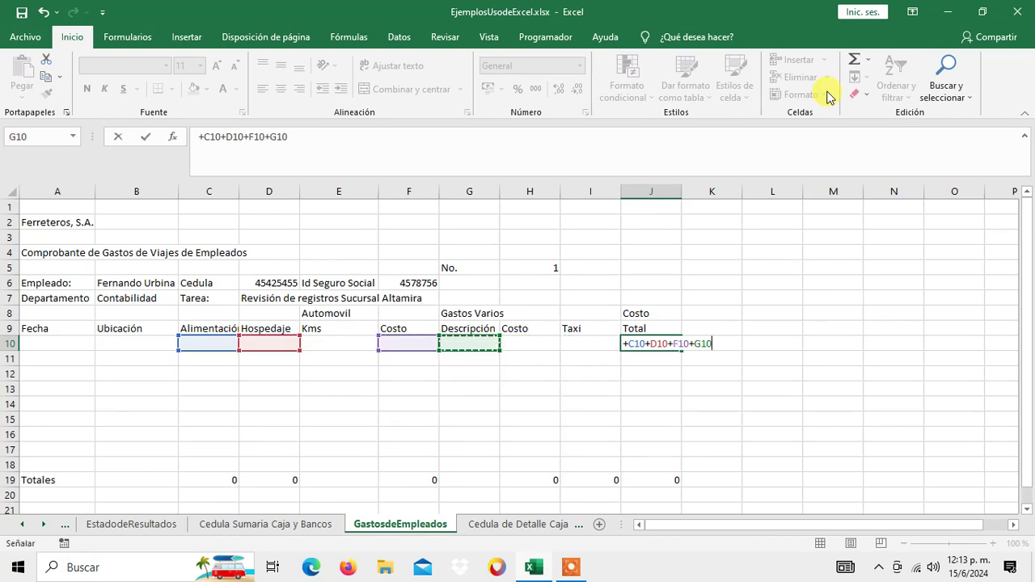
pyautogui.press('Right')
pyautogui.write('+')
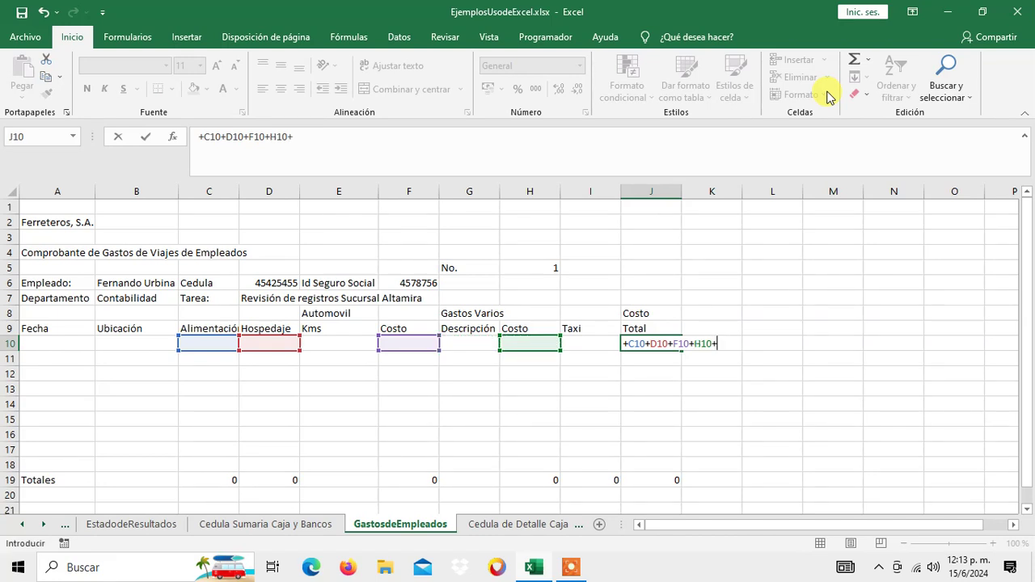
pyautogui.press('Left')
pyautogui.press('Return')
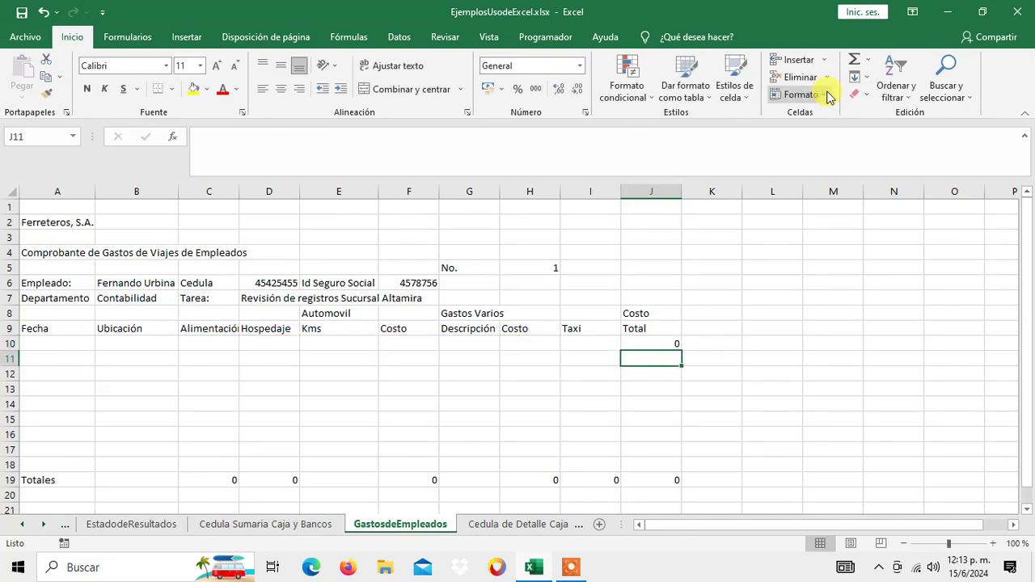
# Step: Fill the J10 total formula down J11:J18 and check the copied totals
pyautogui.press('Up')
pyautogui.hotkey('ctrl', 'c')
pyautogui.press('Down')
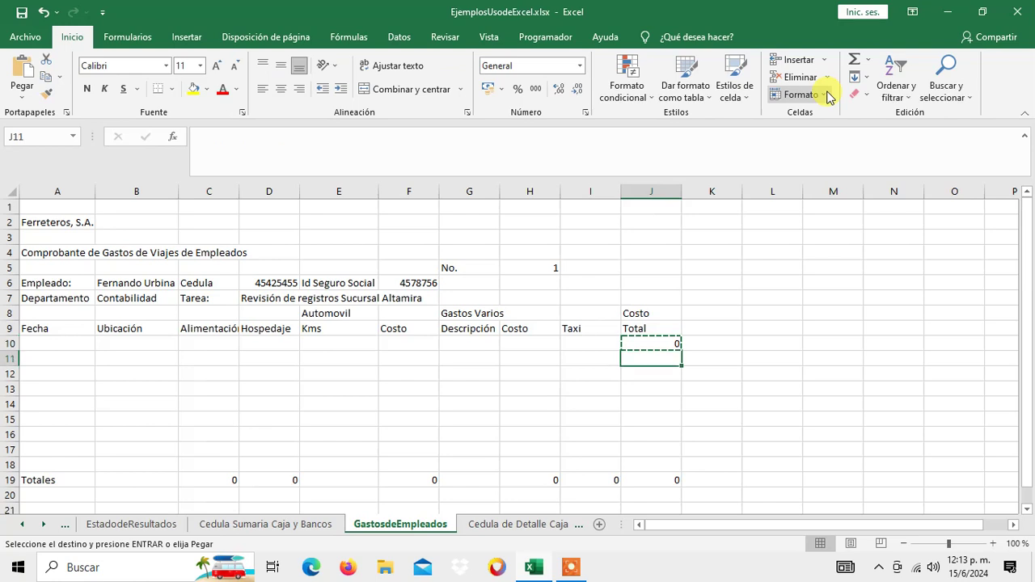
pyautogui.hotkey('shift', 'Down')
pyautogui.hotkey('shift', 'Down')
pyautogui.hotkey('shift', 'Down')
pyautogui.hotkey('shift', 'Down')
pyautogui.hotkey('shift', 'Down')
pyautogui.hotkey('shift', 'Down')
pyautogui.hotkey('shift', 'Down')
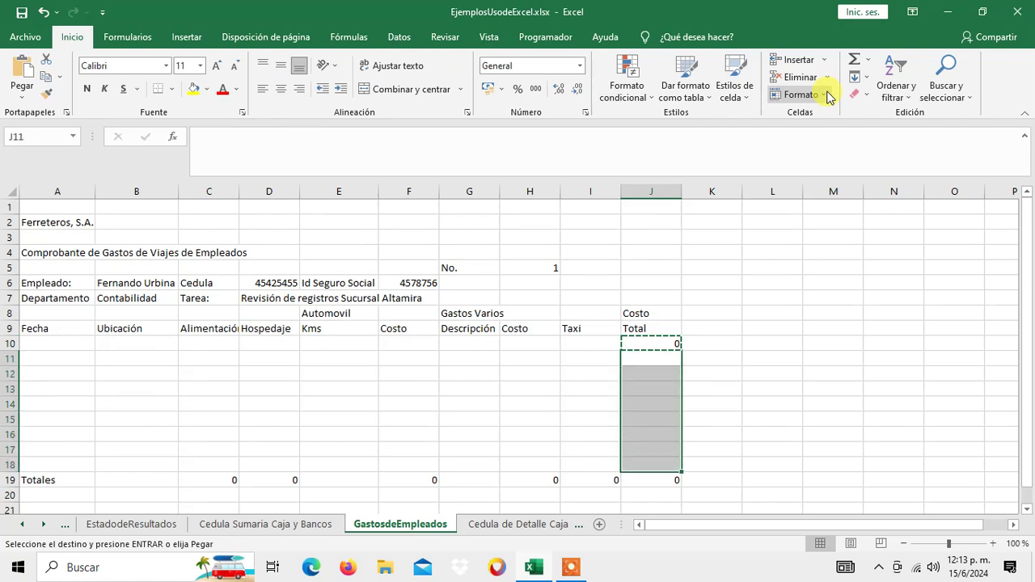
pyautogui.press('Return')
pyautogui.press('Up')
pyautogui.press('Down')
pyautogui.press('Down')
pyautogui.press('Up')
pyautogui.press('Up')
pyautogui.press('Left')
pyautogui.press('Left')
pyautogui.press('Left')
pyautogui.press('Left')
pyautogui.press('Left')
pyautogui.press('Left')
pyautogui.press('Right')
pyautogui.press('Right')
pyautogui.press('Right')
pyautogui.press('Right')
pyautogui.press('Right')
pyautogui.press('Right')
pyautogui.press('Down')
pyautogui.press('Down')
pyautogui.press('Down')
pyautogui.press('Down')
pyautogui.press('Down')
pyautogui.press('Down')
pyautogui.press('Down')
pyautogui.press('Down')
pyautogui.press('Down')
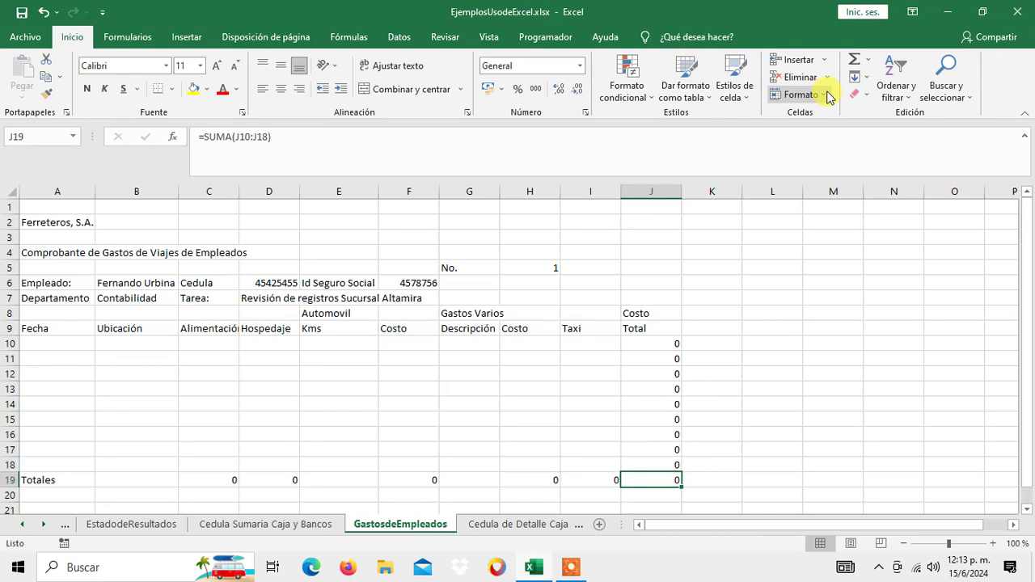
pyautogui.press('Right')
pyautogui.press('Left')
pyautogui.press('Left')
pyautogui.press('Left')
pyautogui.press('Left')
pyautogui.press('Left')
pyautogui.press('Left')
pyautogui.press('Left')
pyautogui.press('Left')
pyautogui.press('Right')
pyautogui.press('Right')
pyautogui.press('Right')
pyautogui.press('Right')
pyautogui.press('Right')
pyautogui.press('Right')
pyautogui.press('Right')
pyautogui.press('Up')
pyautogui.press('Up')
pyautogui.press('Up')
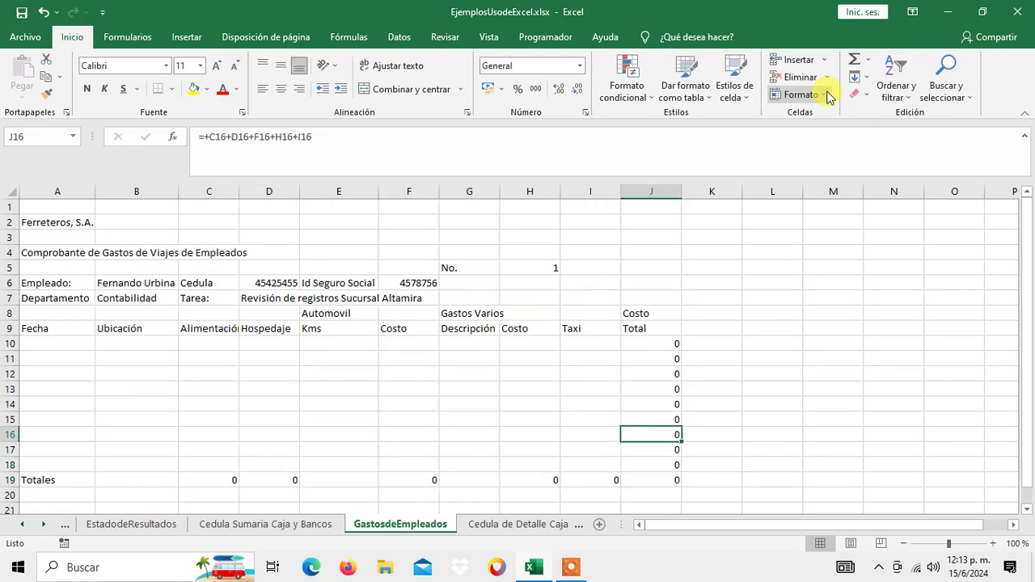
pyautogui.press('Up')
pyautogui.press('Up')
pyautogui.press('Up')
pyautogui.press('Up')
pyautogui.press('Up')
pyautogui.press('Up')
pyautogui.press('Left')
pyautogui.press('Left')
pyautogui.press('Left')
pyautogui.press('Left')
pyautogui.press('Left')
pyautogui.press('Left')
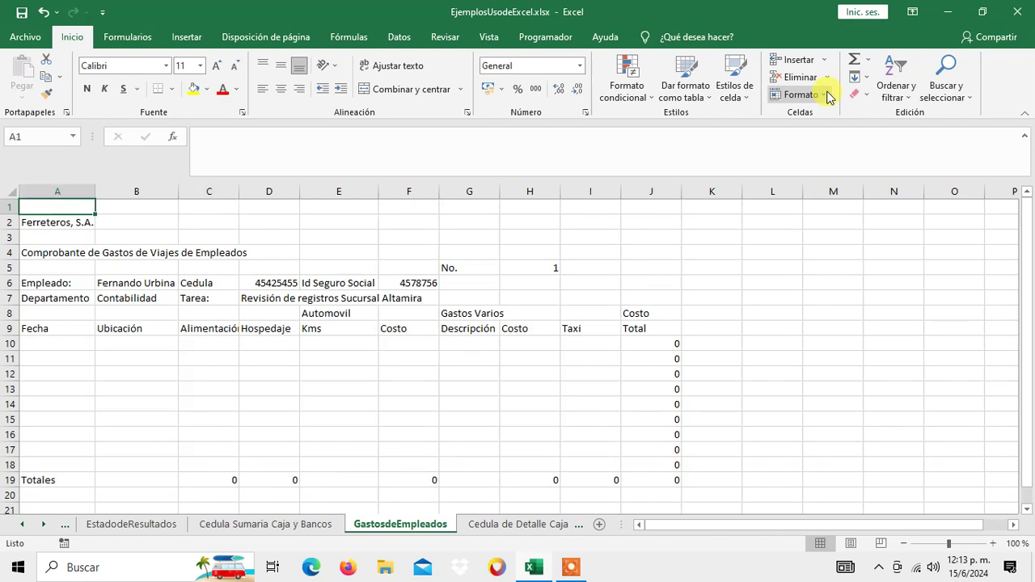
# Step: Put an outside border around the Empleado: label and review the employee details row
pyautogui.press('Down')
pyautogui.press('Down')
pyautogui.press('Down')
pyautogui.press('Down')
pyautogui.press('Down')
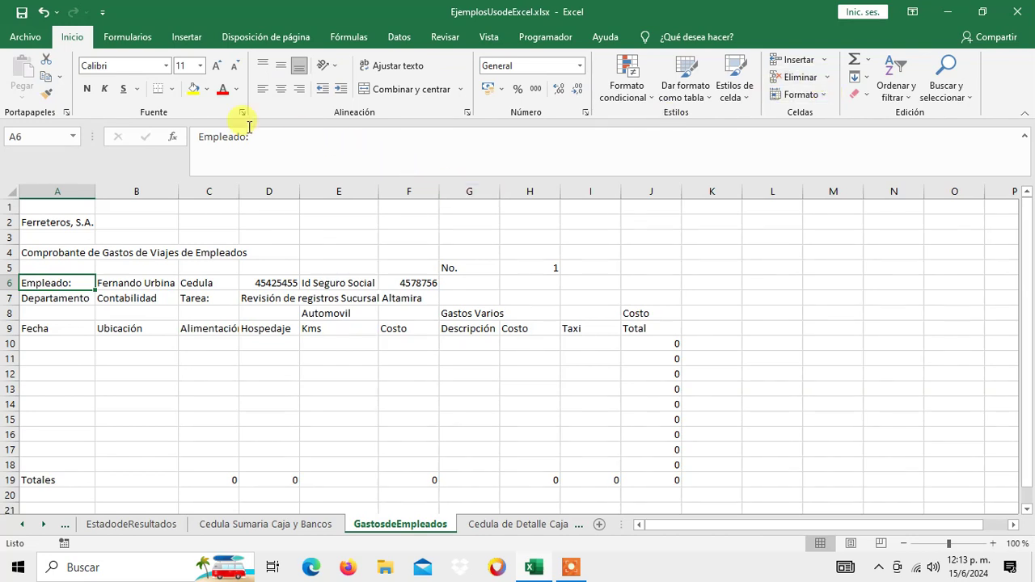
pyautogui.click(172, 89)
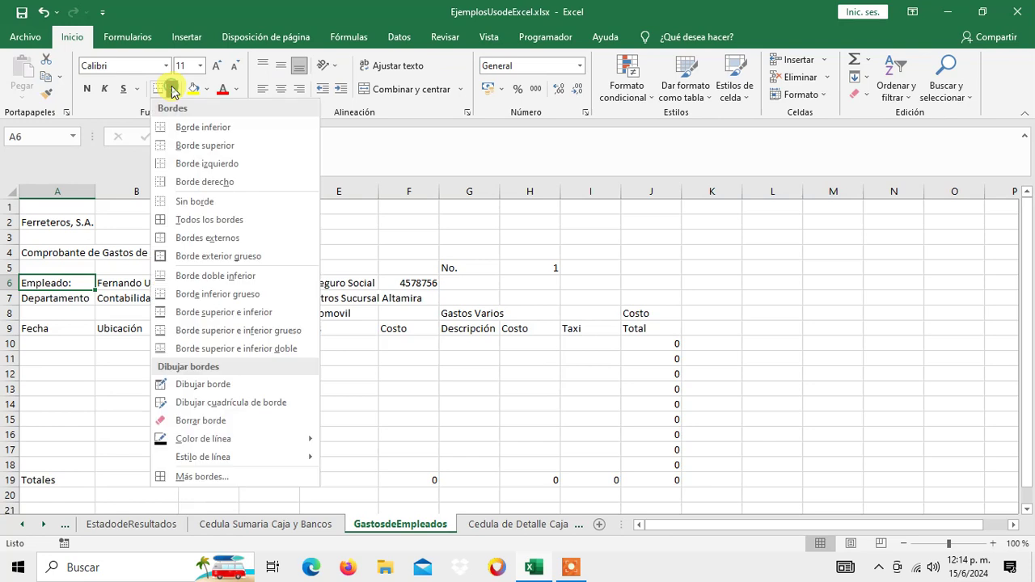
pyautogui.click(186, 237)
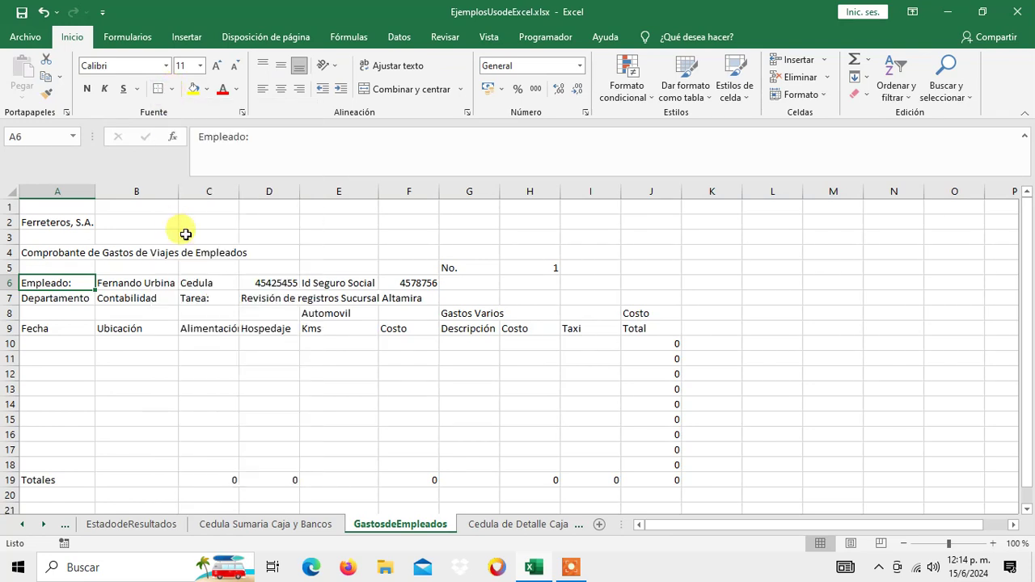
pyautogui.press('Right')
pyautogui.press('Right')
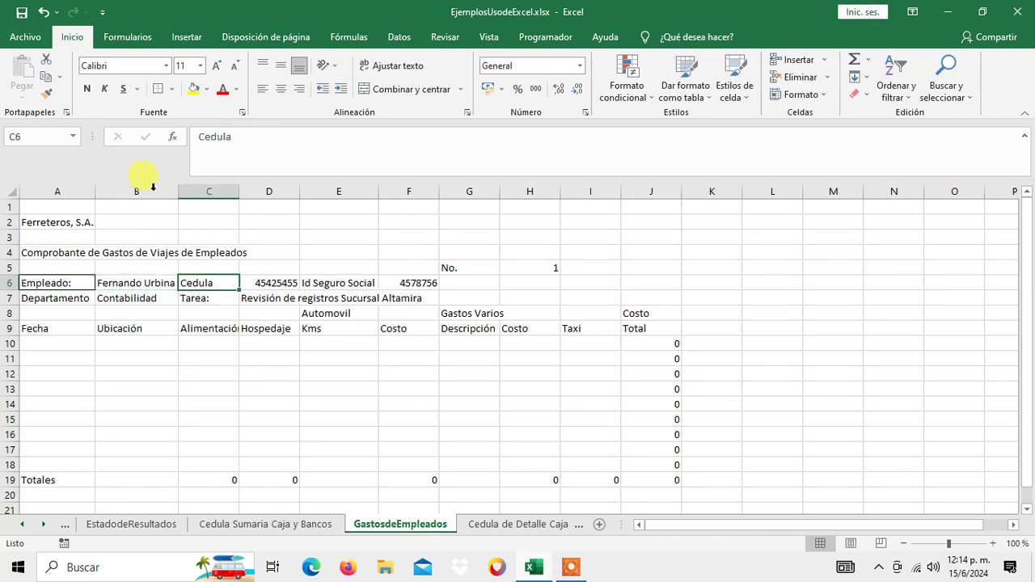
pyautogui.press('Right')
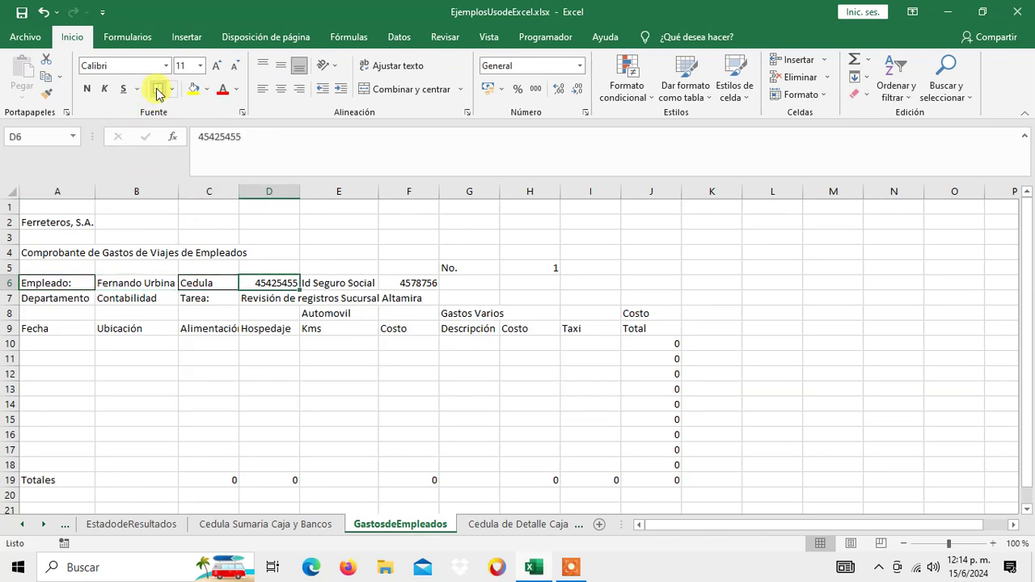
pyautogui.press('Right')
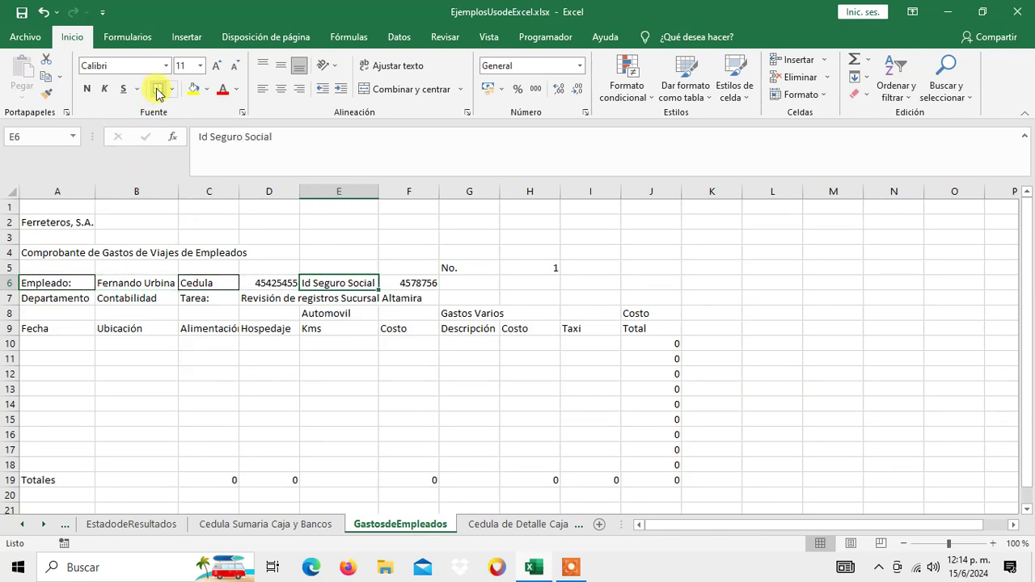
pyautogui.press('Right')
pyautogui.press('Right')
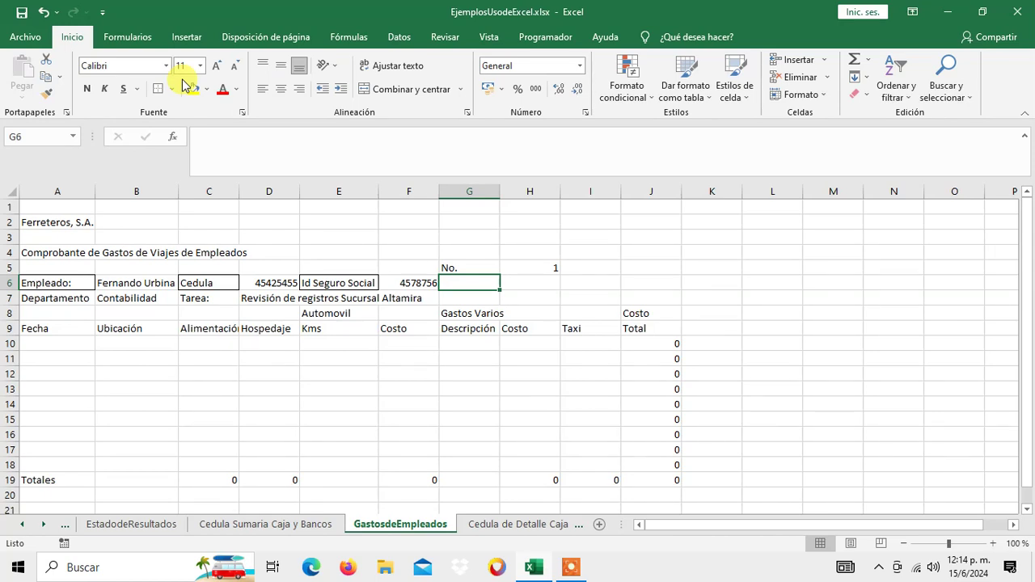
pyautogui.press('Down')
pyautogui.press('Down')
pyautogui.press('Down')
pyautogui.press('Down')
pyautogui.press('Up')
pyautogui.press('Up')
pyautogui.press('Up')
pyautogui.press('Up')
pyautogui.press('Left')
pyautogui.press('Left')
pyautogui.press('Left')
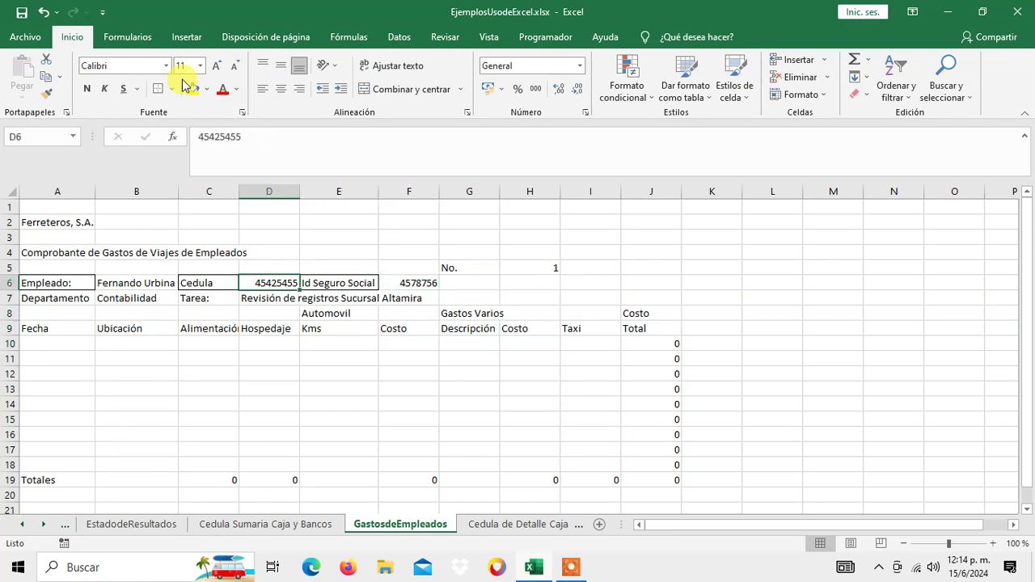
pyautogui.press('Left')
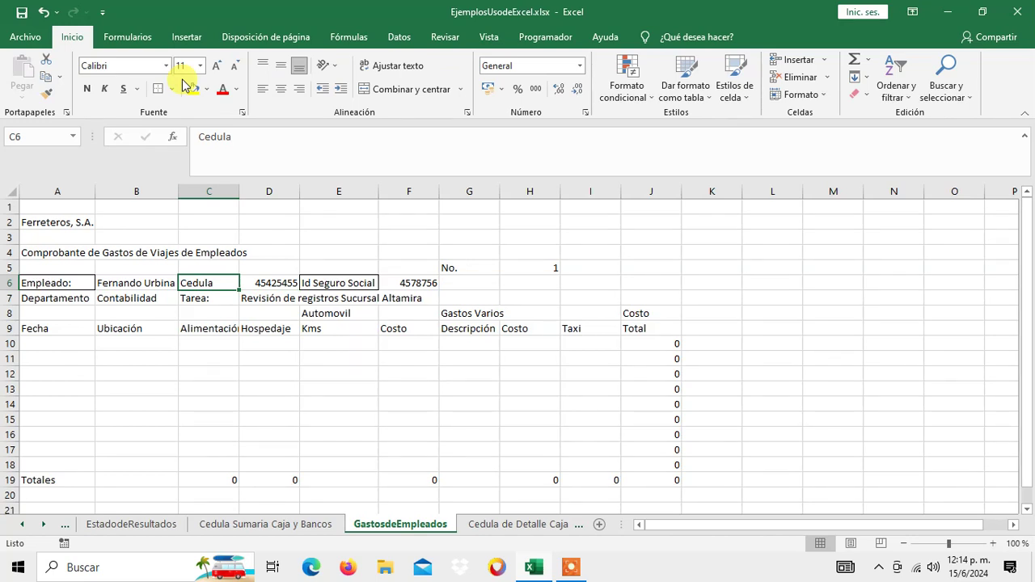
pyautogui.press('Left')
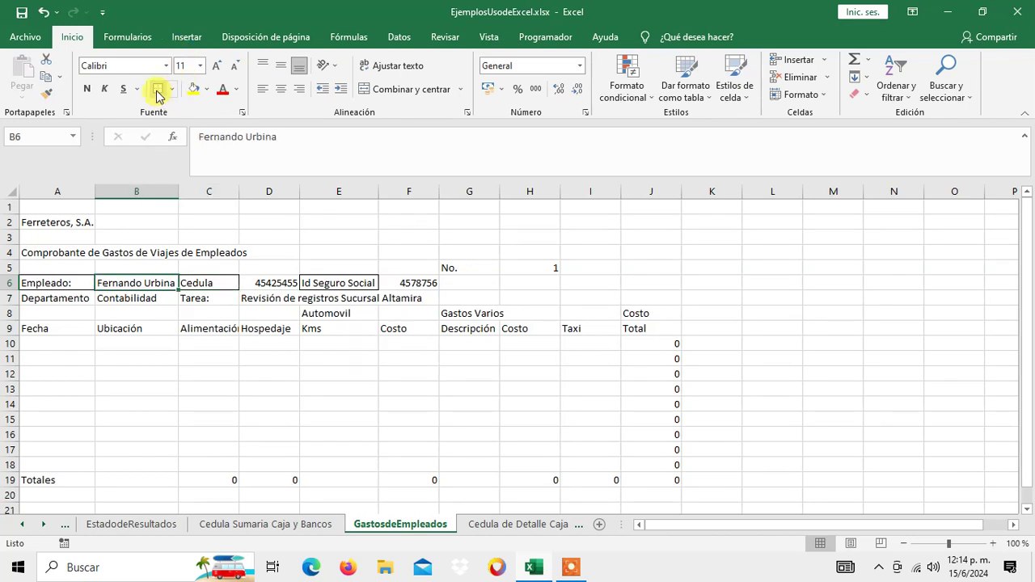
# Step: Remove the lone D7 border and frame D7:F7 with one outside border
pyautogui.press('Right')
pyautogui.press('Right')
pyautogui.press('Right')
pyautogui.press('Right')
pyautogui.press('Right')
pyautogui.press('Up')
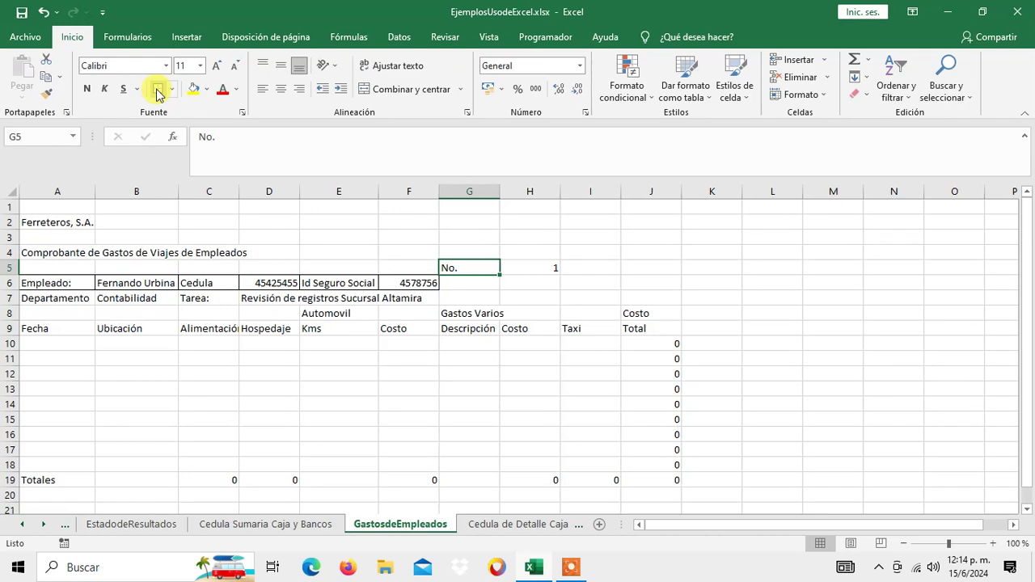
pyautogui.press('Right')
pyautogui.press('Left')
pyautogui.press('Down')
pyautogui.press('Down')
pyautogui.press('Down')
pyautogui.press('Left')
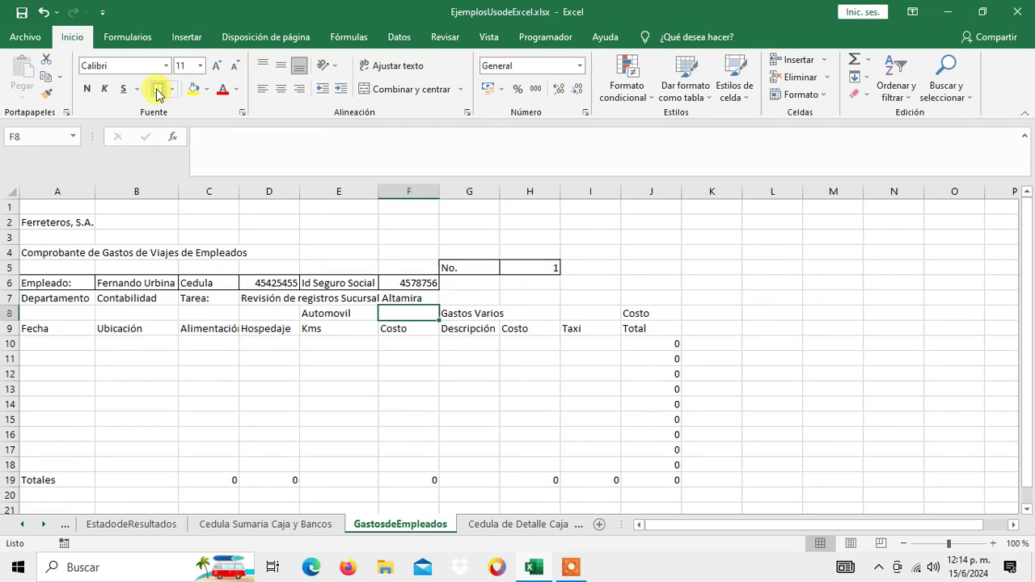
pyautogui.press('Left')
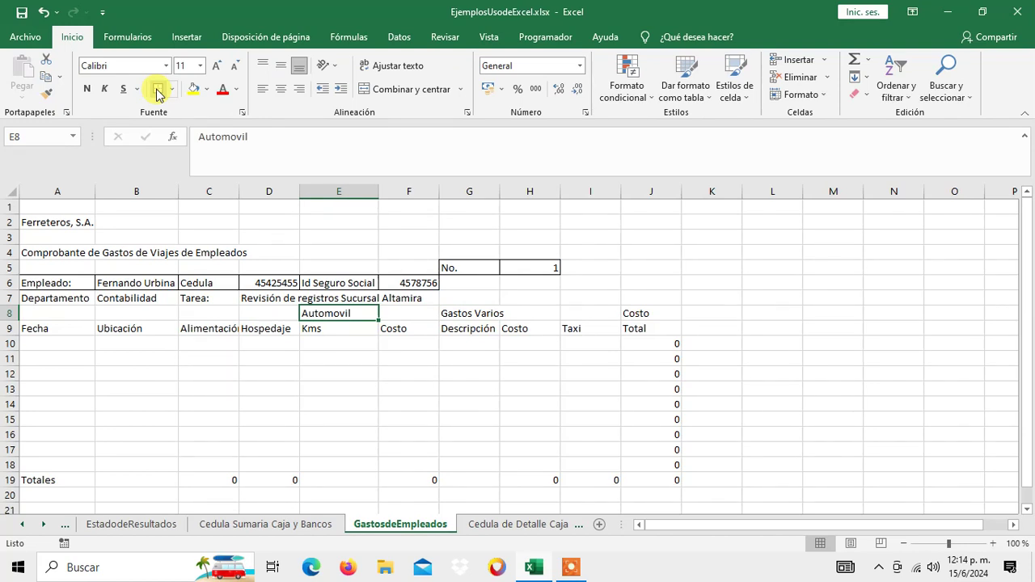
pyautogui.press('Left')
pyautogui.press('Left')
pyautogui.press('Left')
pyautogui.press('Left')
pyautogui.press('Up')
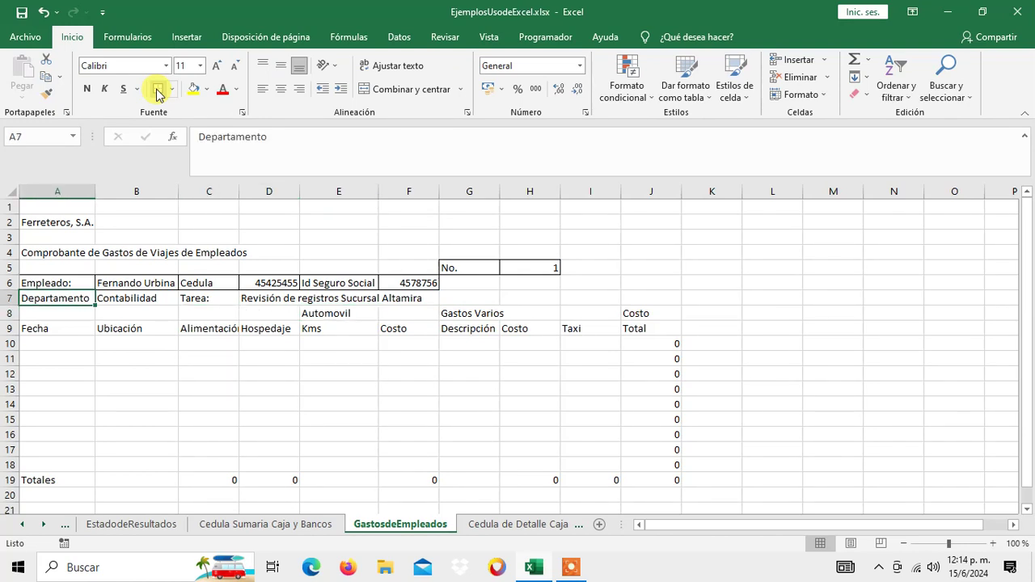
pyautogui.press('Right')
pyautogui.press('Right')
pyautogui.press('Right')
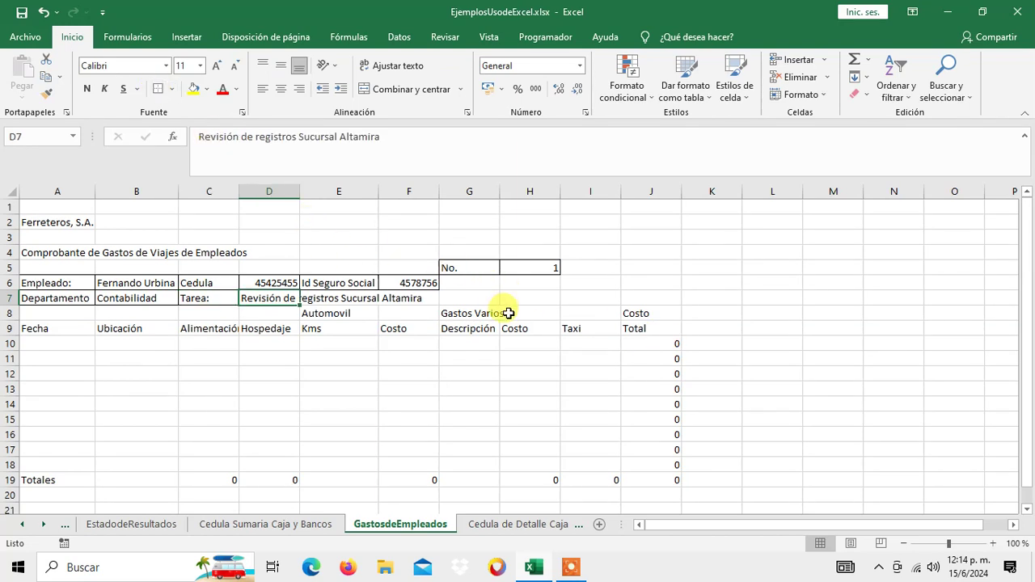
pyautogui.click(172, 89)
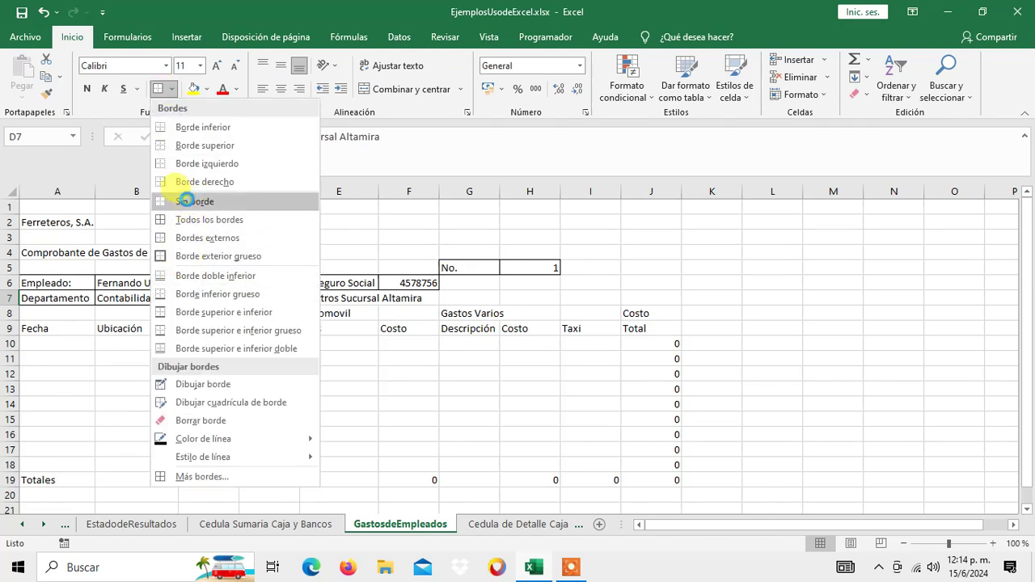
pyautogui.click(186, 201)
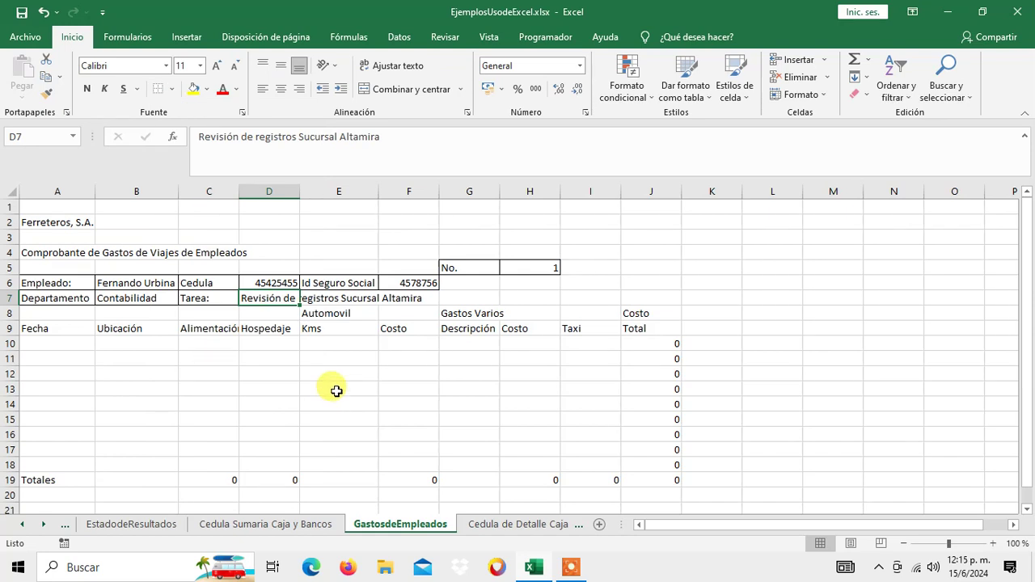
pyautogui.hotkey('shift', 'Right')
pyautogui.hotkey('shift', 'Right')
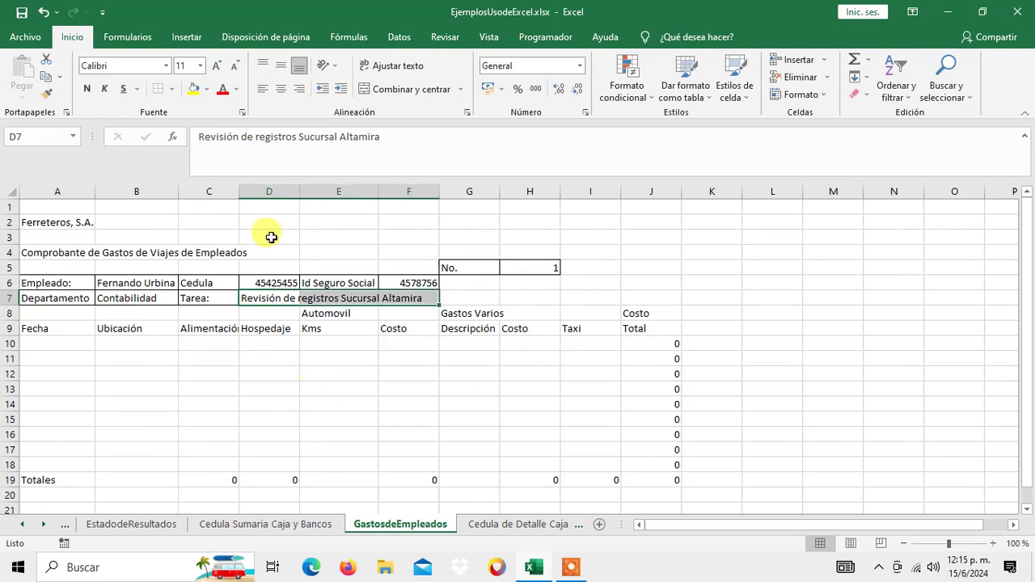
pyautogui.click(171, 89)
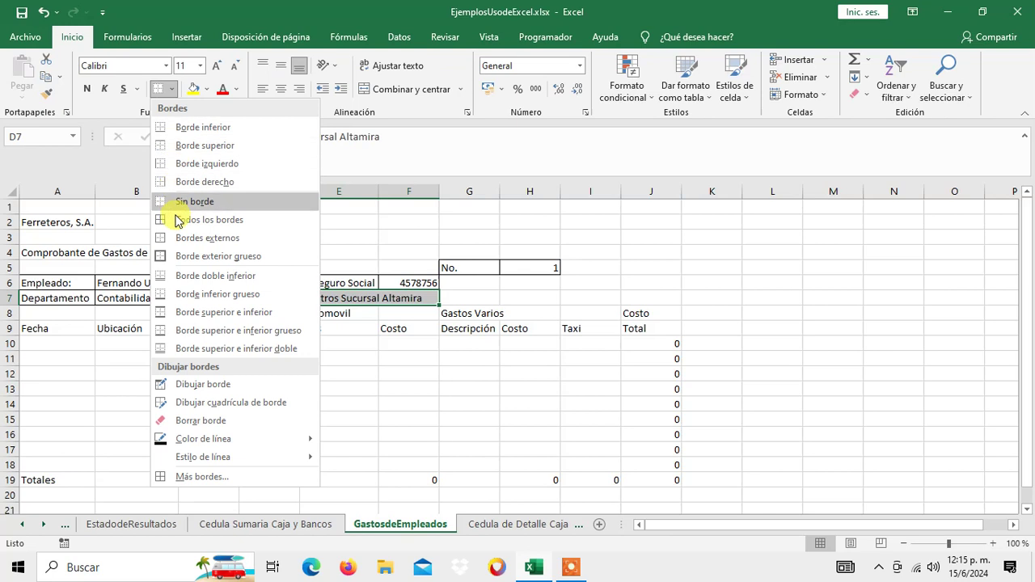
pyautogui.click(187, 245)
pyautogui.click(339, 343)
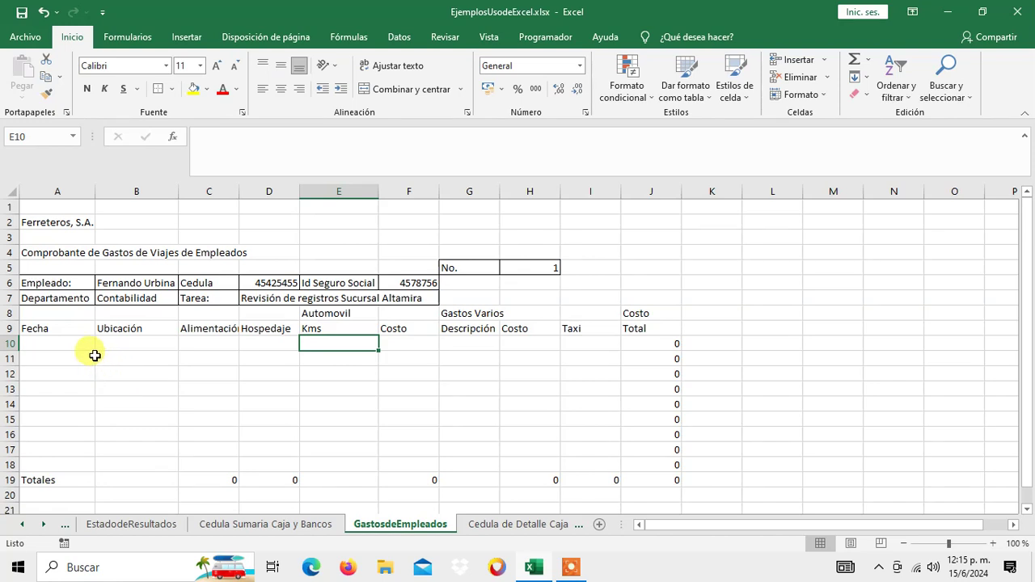
# Step: Put an outside border around the header block A8:J9
pyautogui.moveTo(44, 311); pyautogui.dragTo(666, 323)
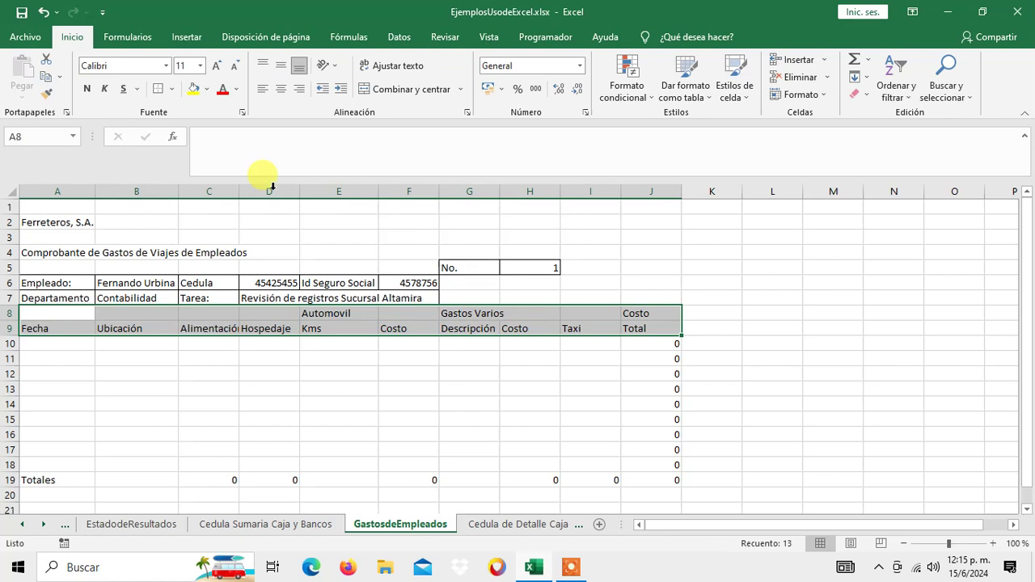
pyautogui.click(159, 91)
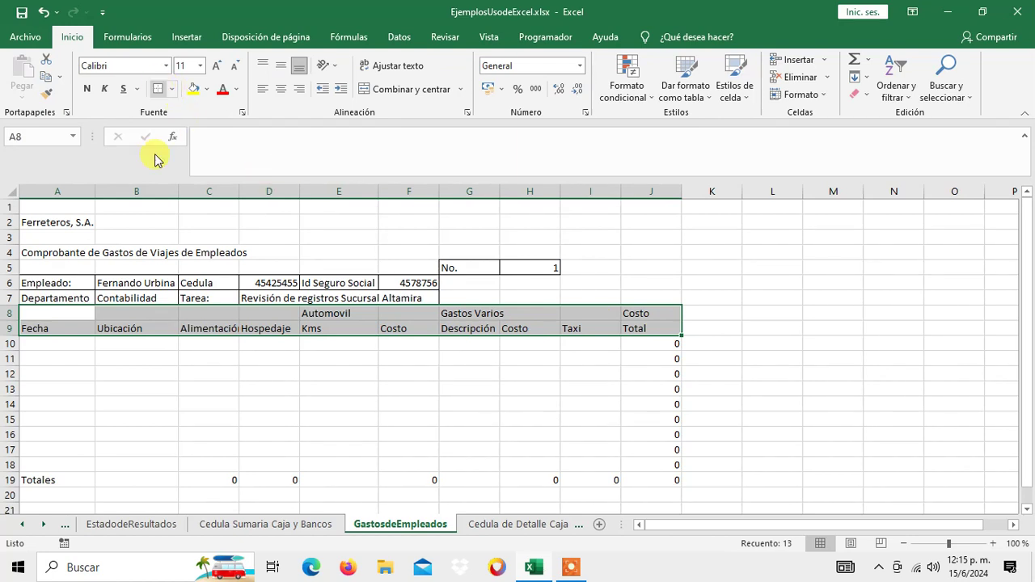
pyautogui.click(138, 356)
# Step: Box the Fecha, Ubicación, Alimentación, Hospedaje, Automovil, Gastos Varios and Taxi header ranges
pyautogui.moveTo(70, 311); pyautogui.dragTo(65, 325)
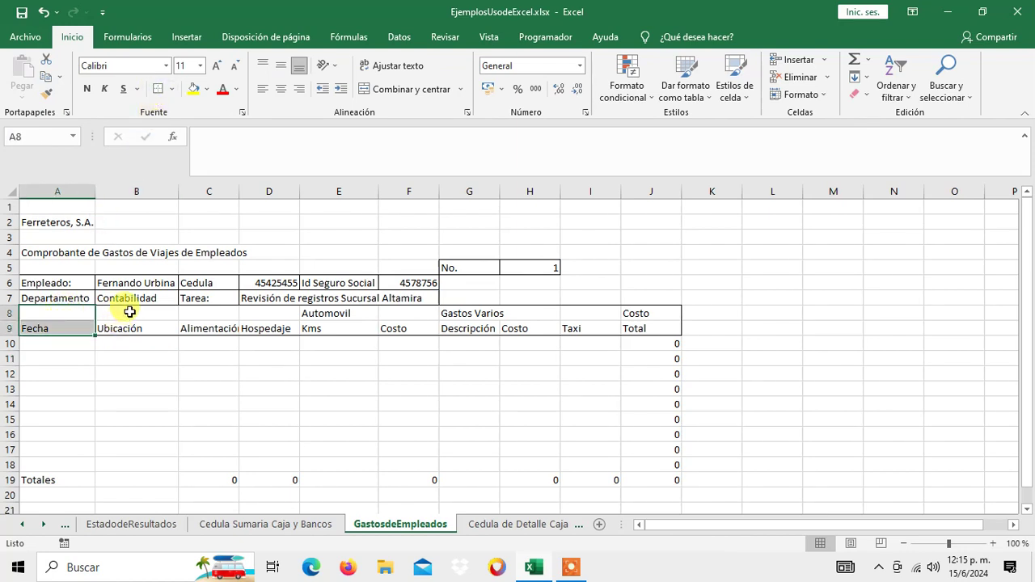
pyautogui.moveTo(129, 313); pyautogui.dragTo(129, 328)
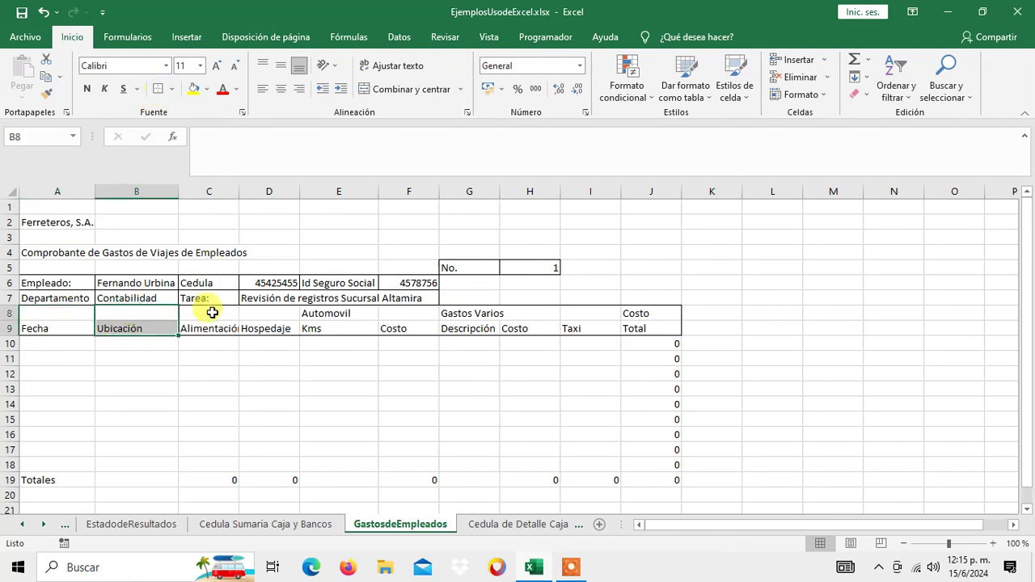
pyautogui.moveTo(212, 308); pyautogui.dragTo(208, 328)
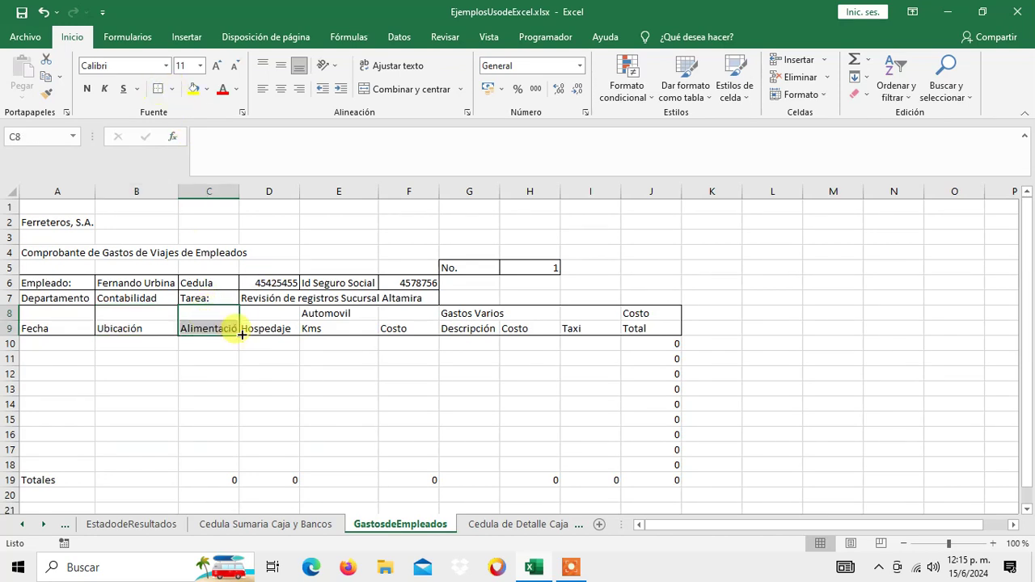
pyautogui.moveTo(254, 312); pyautogui.dragTo(257, 329)
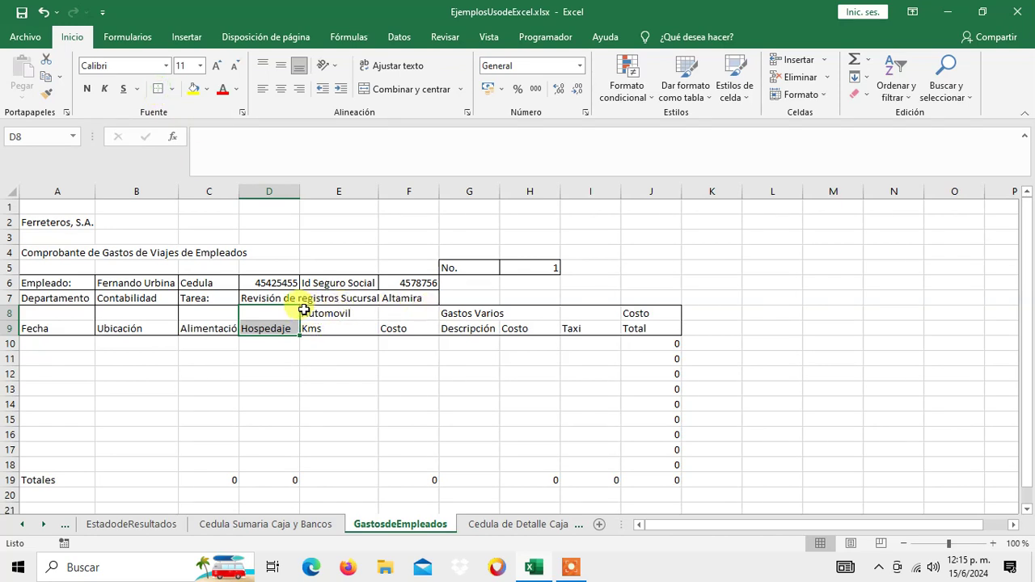
pyautogui.moveTo(303, 311); pyautogui.dragTo(396, 329)
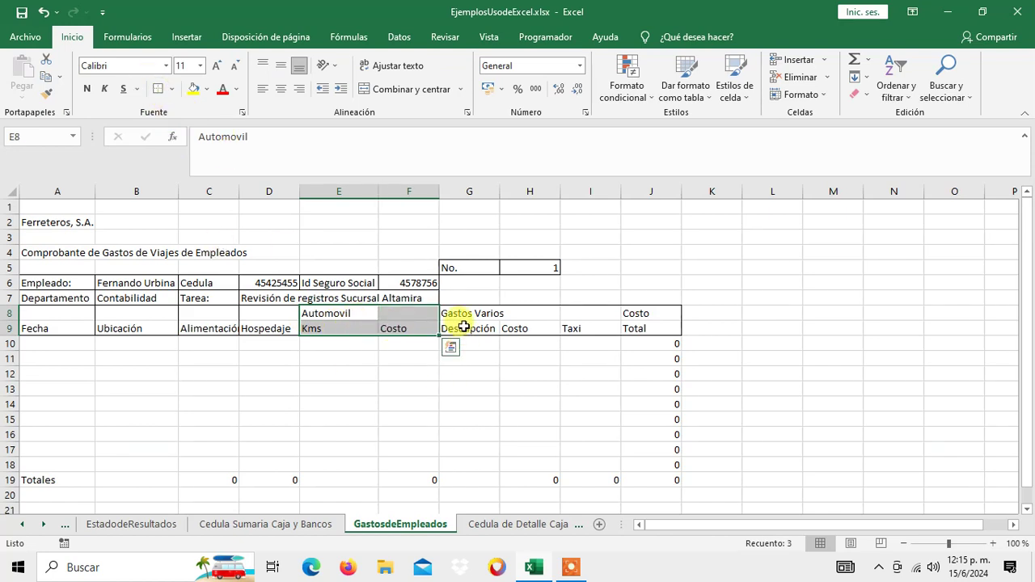
pyautogui.moveTo(459, 316); pyautogui.dragTo(531, 329)
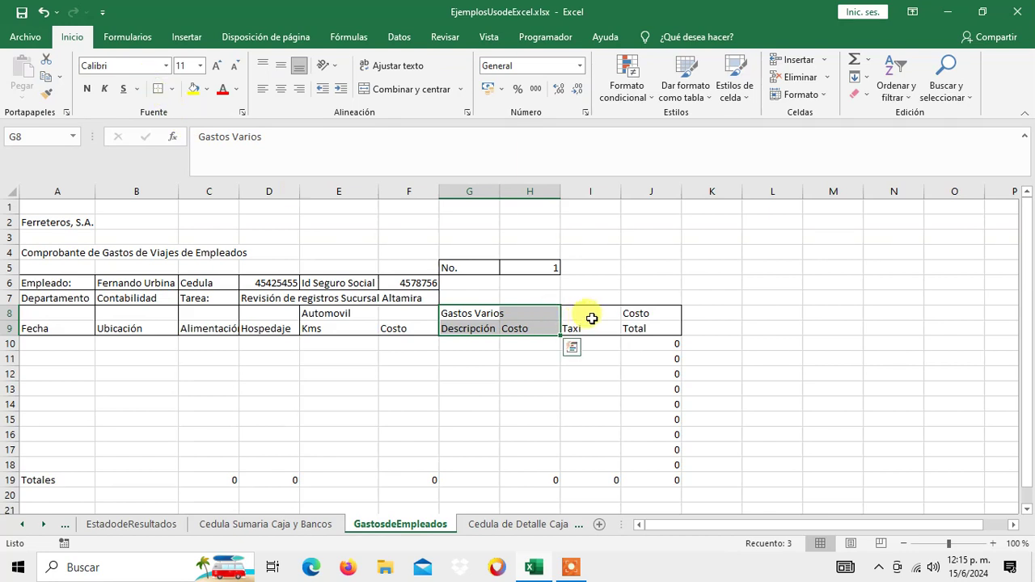
pyautogui.moveTo(592, 319); pyautogui.dragTo(589, 329)
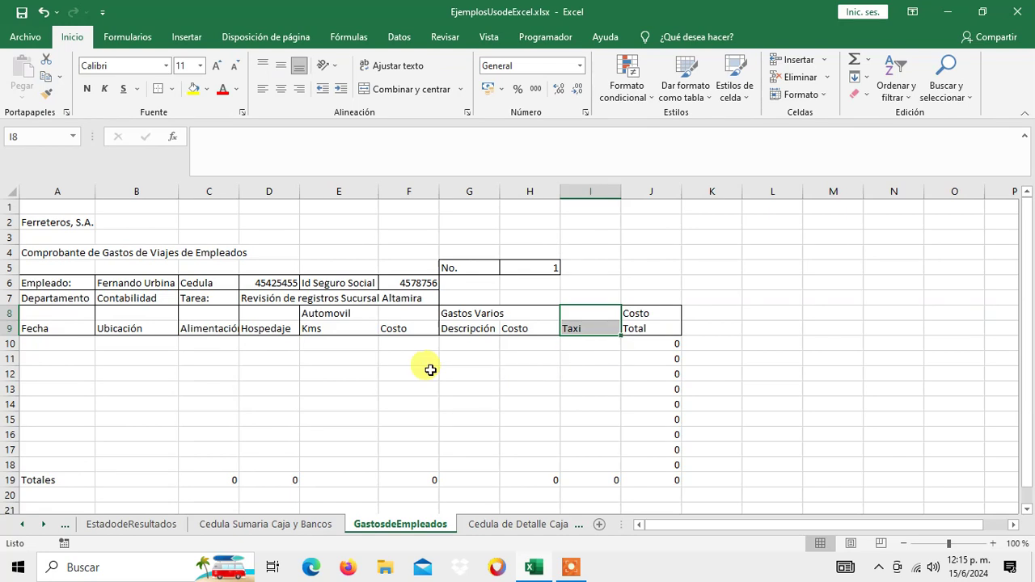
pyautogui.click(47, 315)
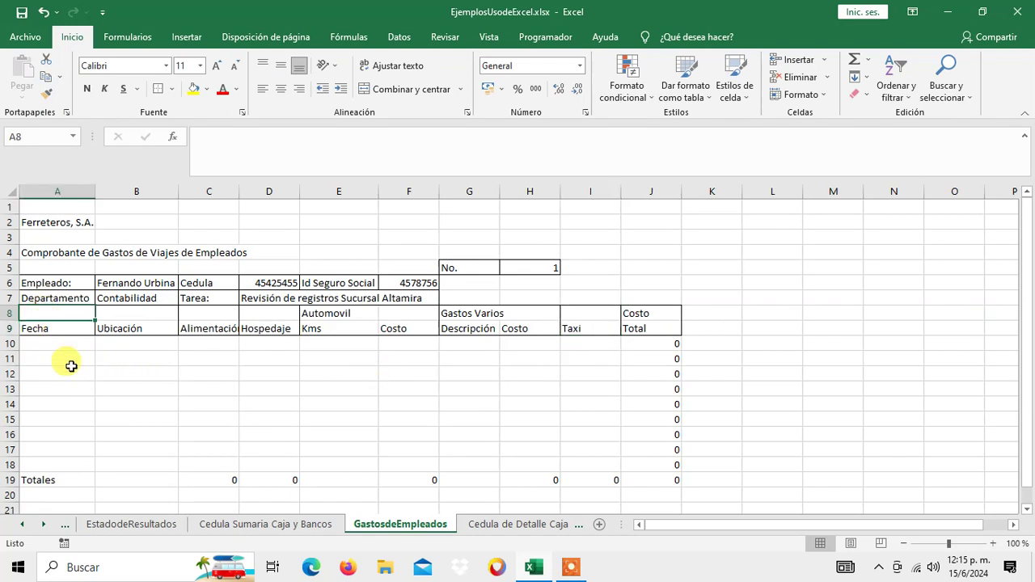
# Step: Autofit column C to the Alimentación header and make column D slightly wider
pyautogui.click(51, 327)
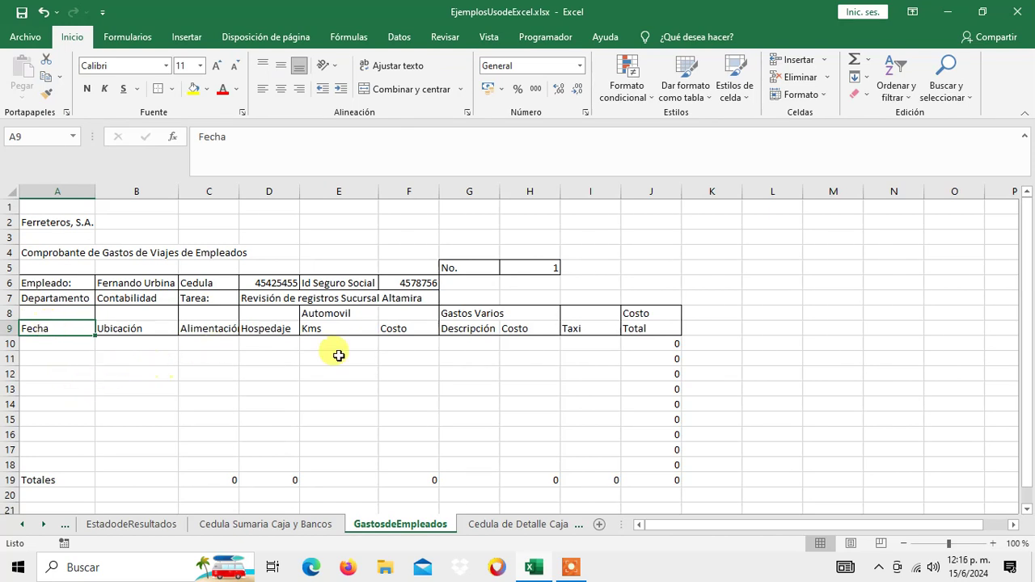
pyautogui.doubleClick(239, 191)
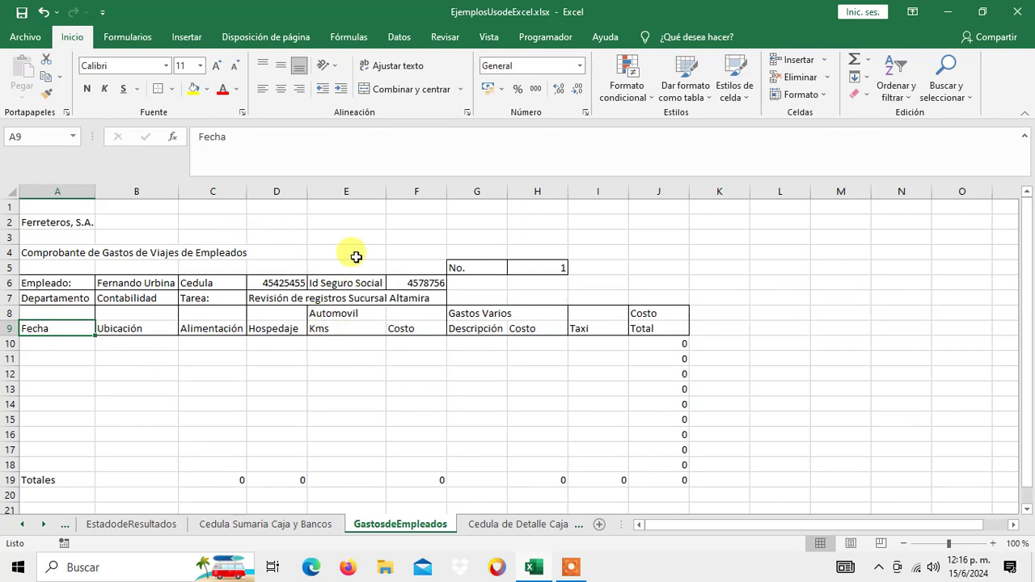
pyautogui.moveTo(308, 191); pyautogui.dragTo(447, 199)
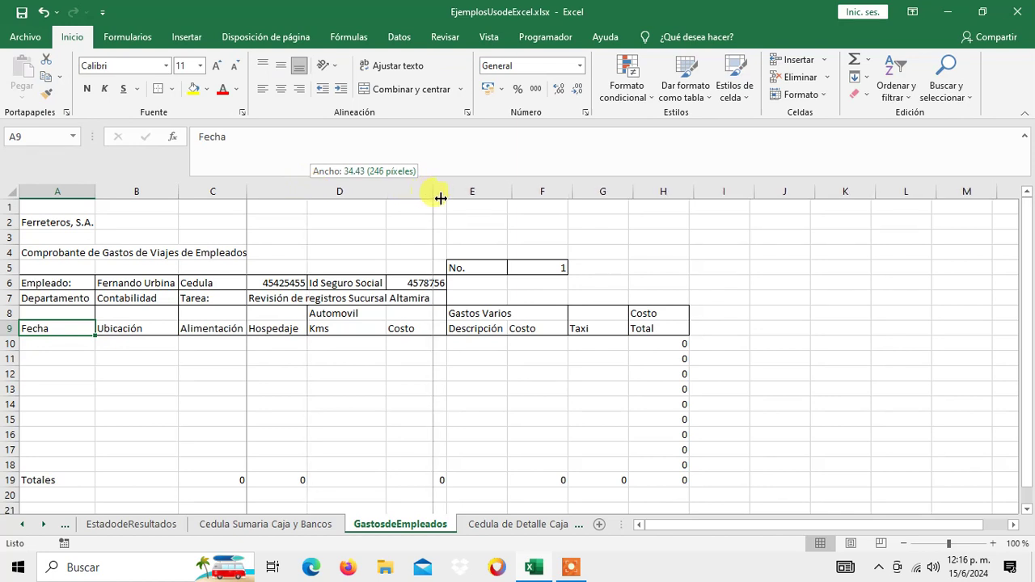
pyautogui.moveTo(448, 199); pyautogui.dragTo(449, 199)
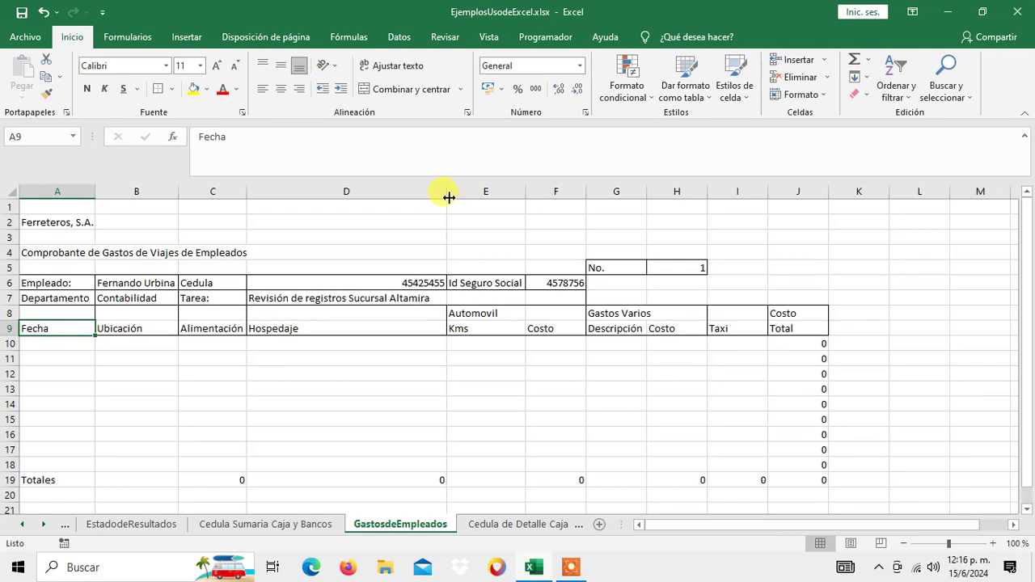
pyautogui.moveTo(446, 189); pyautogui.dragTo(317, 196)
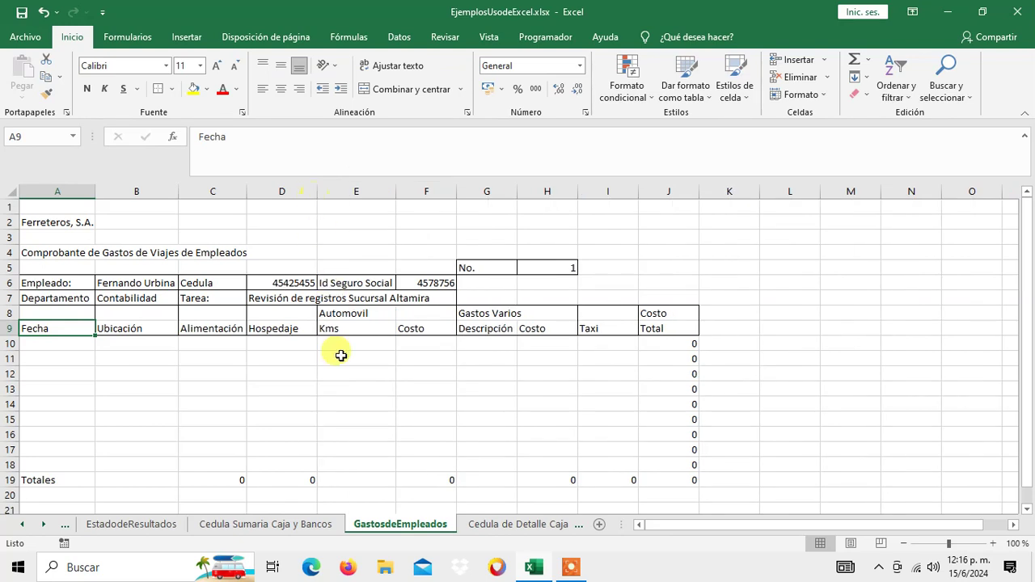
# Step: Merge and centre Automovil over E8:F8 and Gastos Varios over G8:H8
pyautogui.click(337, 315)
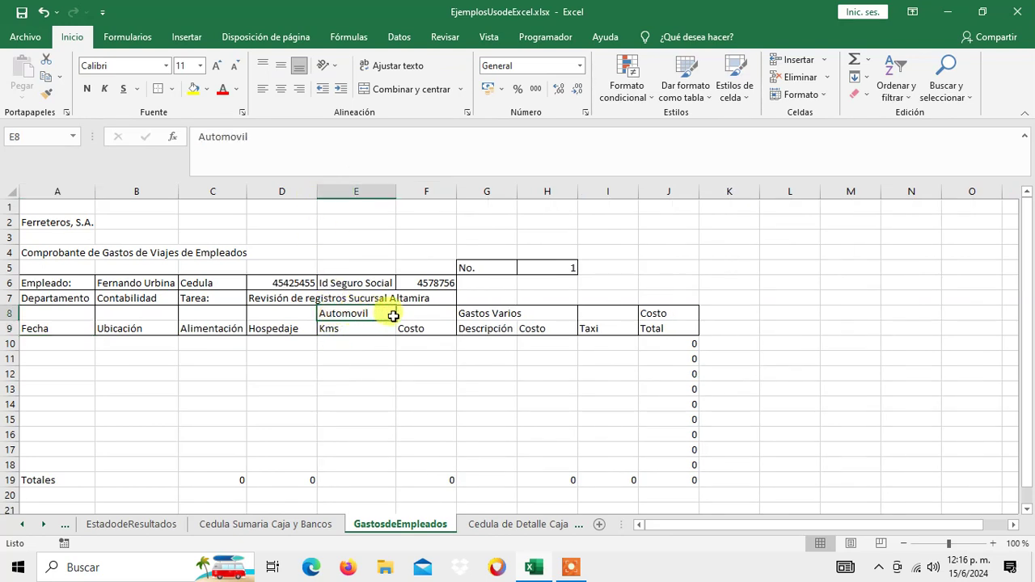
pyautogui.moveTo(337, 315); pyautogui.dragTo(400, 314)
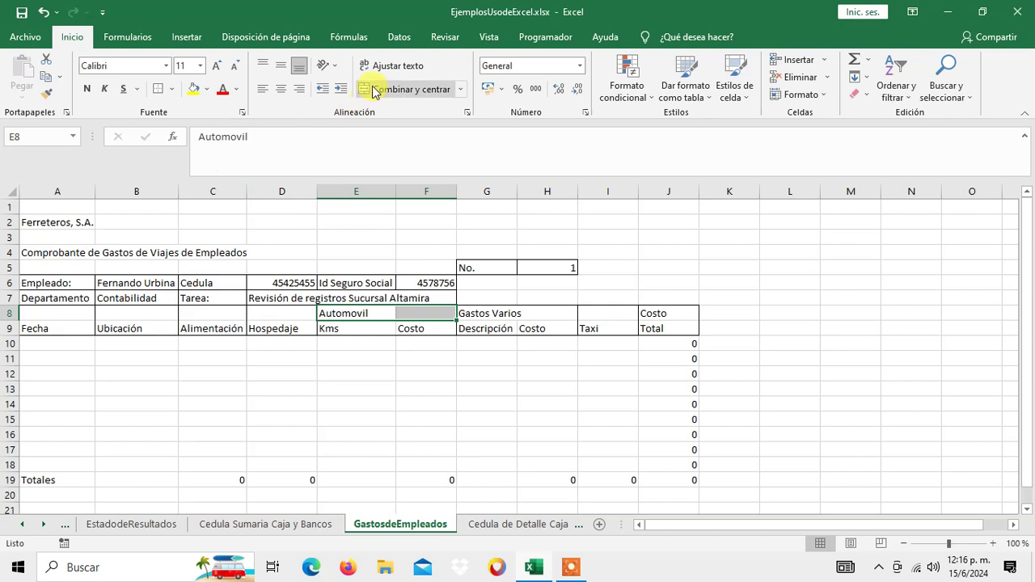
pyautogui.click(411, 90)
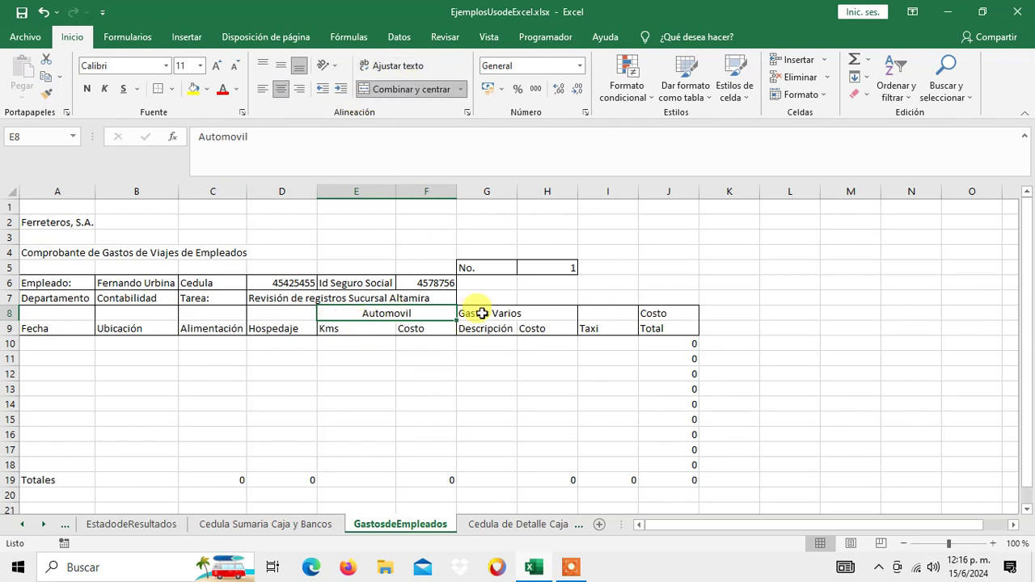
pyautogui.moveTo(474, 313); pyautogui.dragTo(531, 312)
pyautogui.click(426, 86)
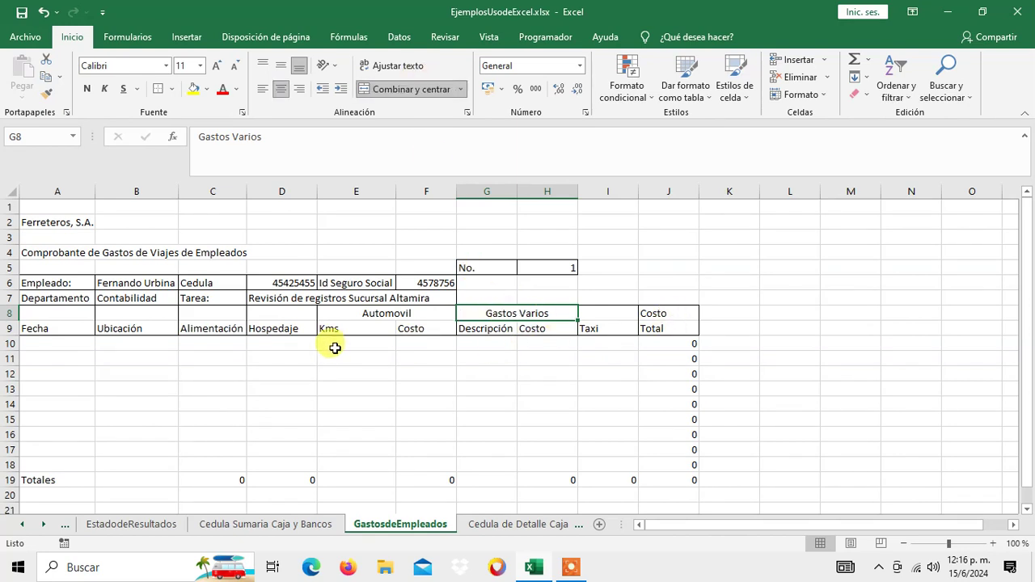
# Step: Centre the A8:J9 header text, then merge-centre the titles across A2:J2 and A4:J4
pyautogui.moveTo(46, 310); pyautogui.dragTo(647, 324)
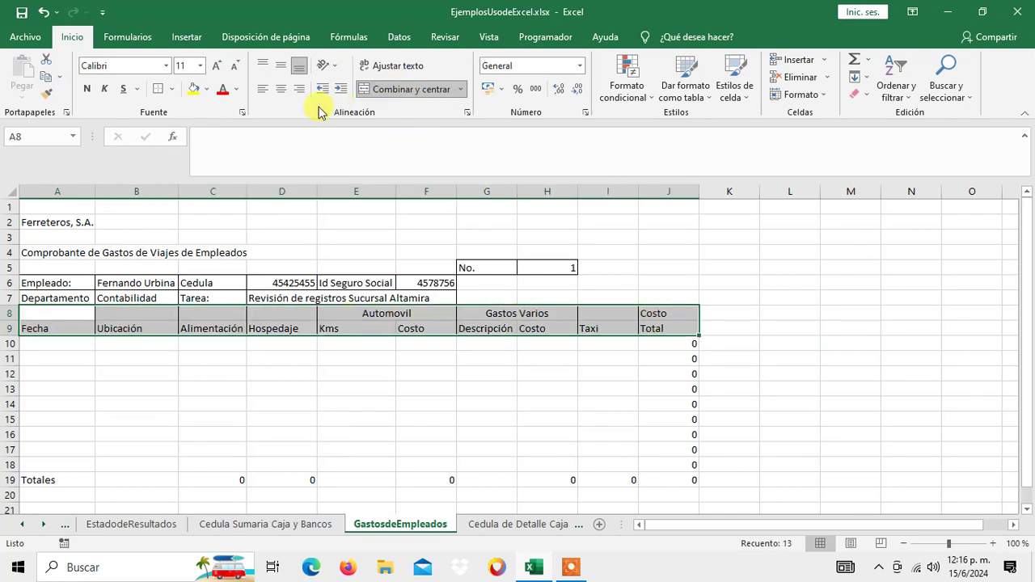
pyautogui.click(280, 89)
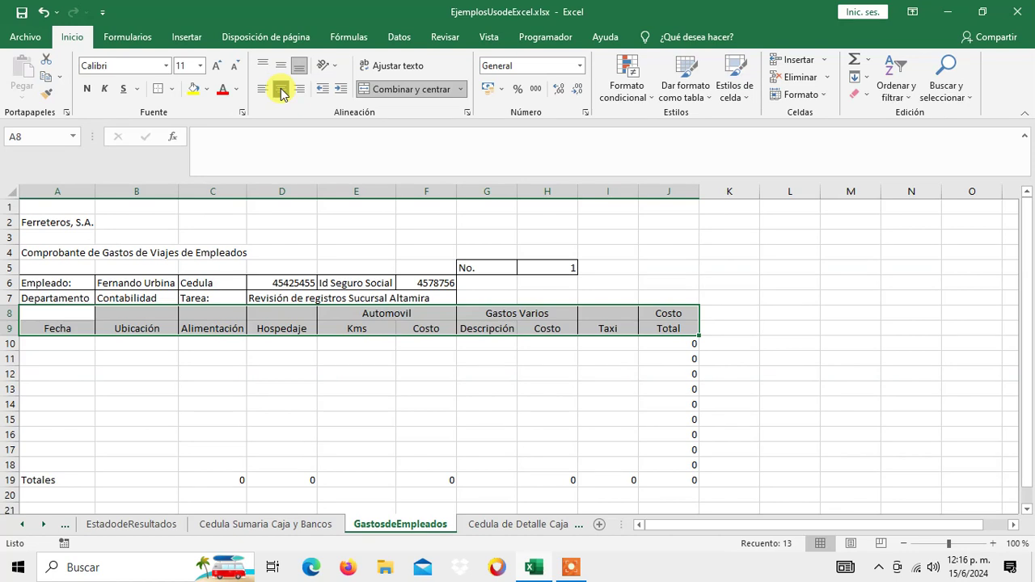
pyautogui.moveTo(50, 222); pyautogui.dragTo(647, 218)
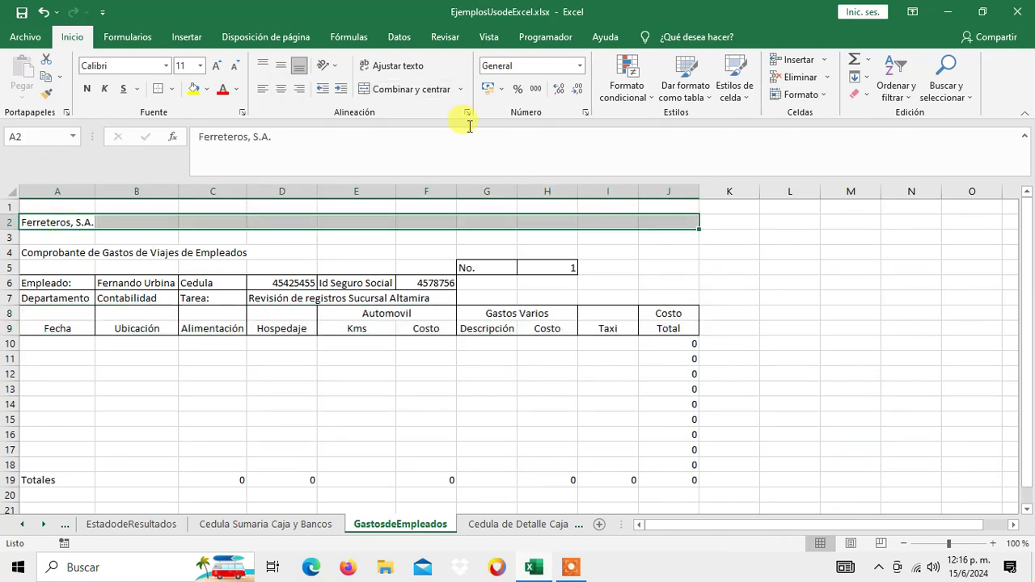
pyautogui.click(407, 91)
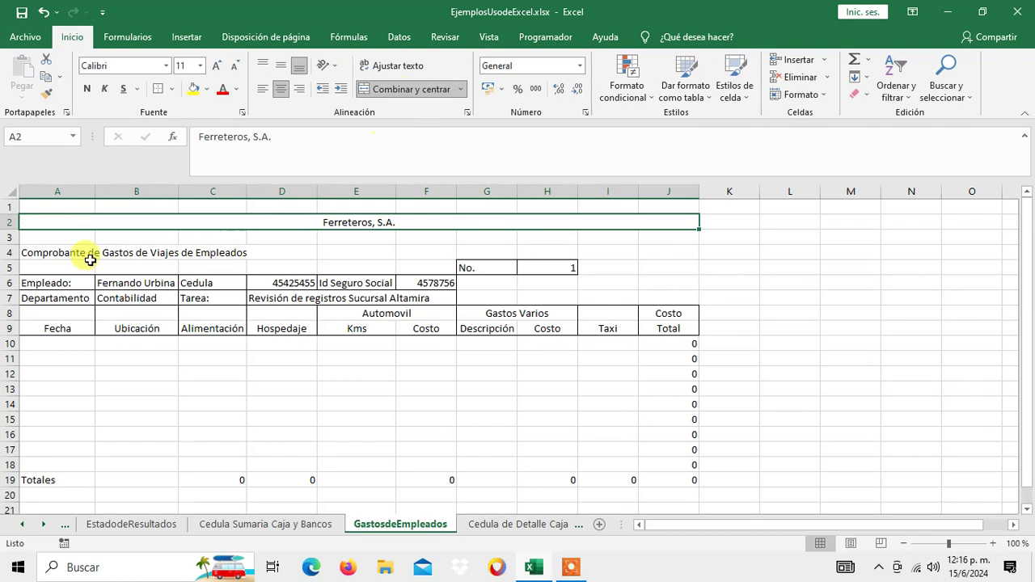
pyautogui.moveTo(37, 254); pyautogui.dragTo(655, 249)
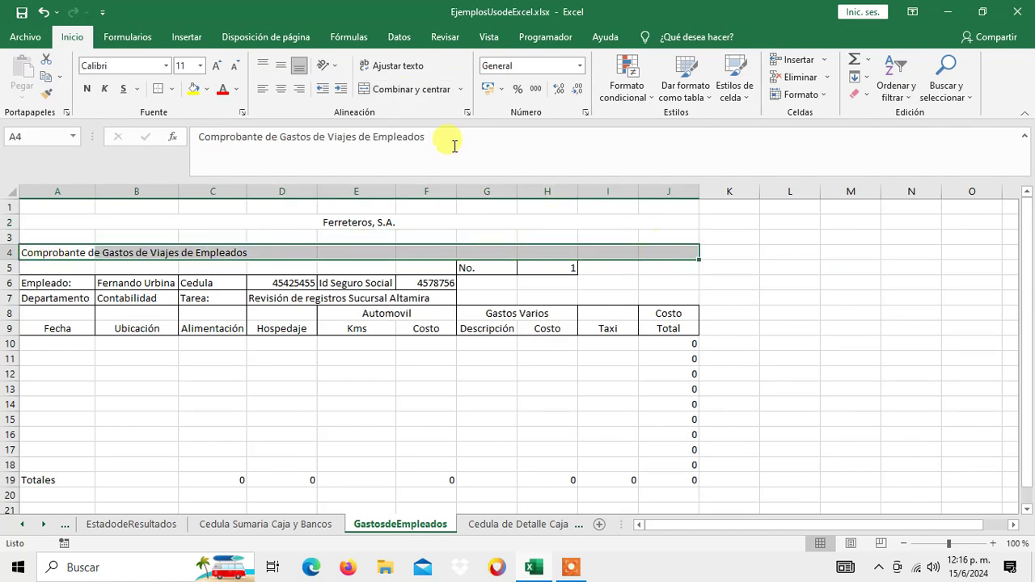
pyautogui.click(400, 89)
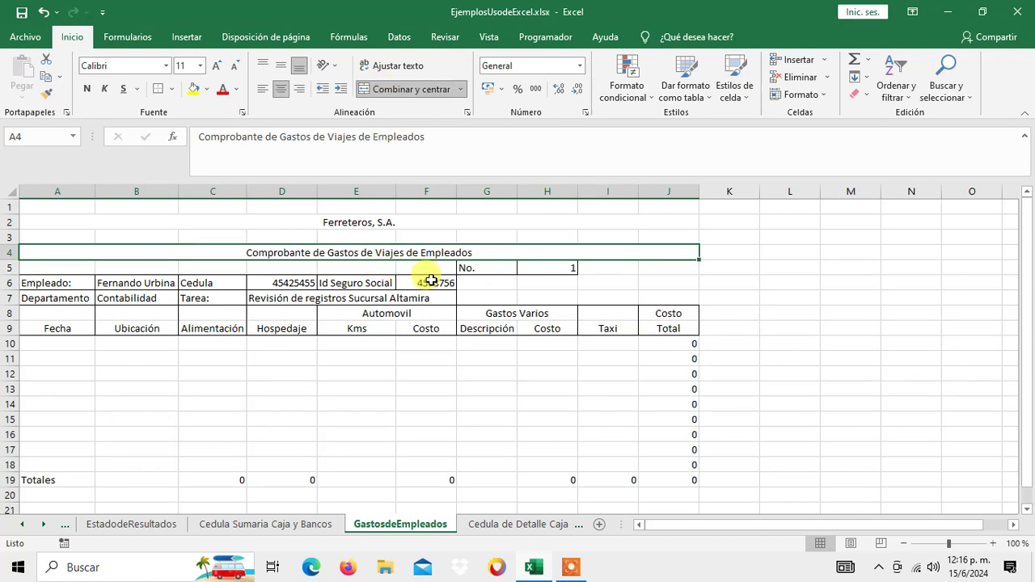
pyautogui.click(463, 268)
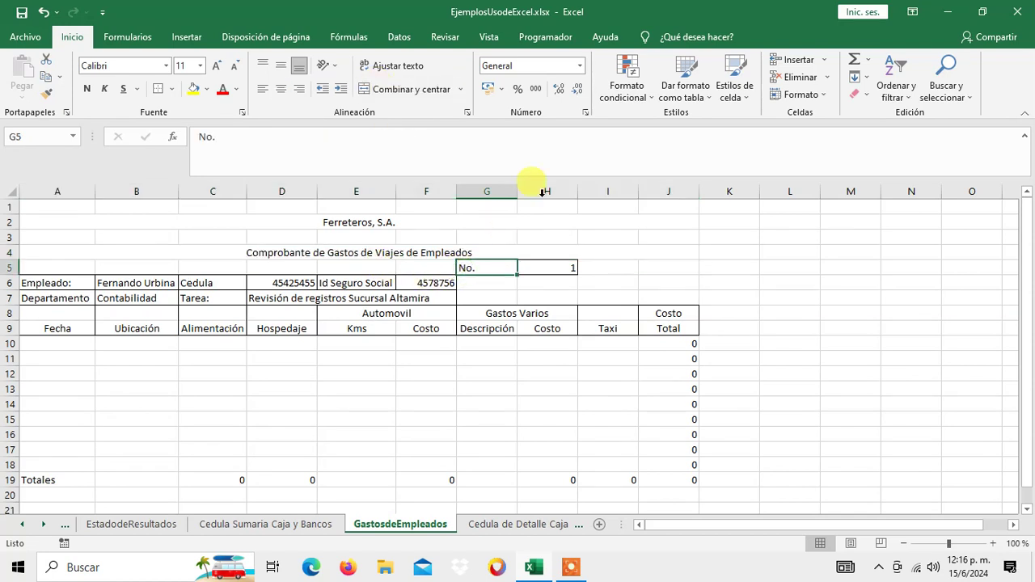
# Step: Insert a blank row above the No. entry
pyautogui.click(824, 60)
pyautogui.click(826, 97)
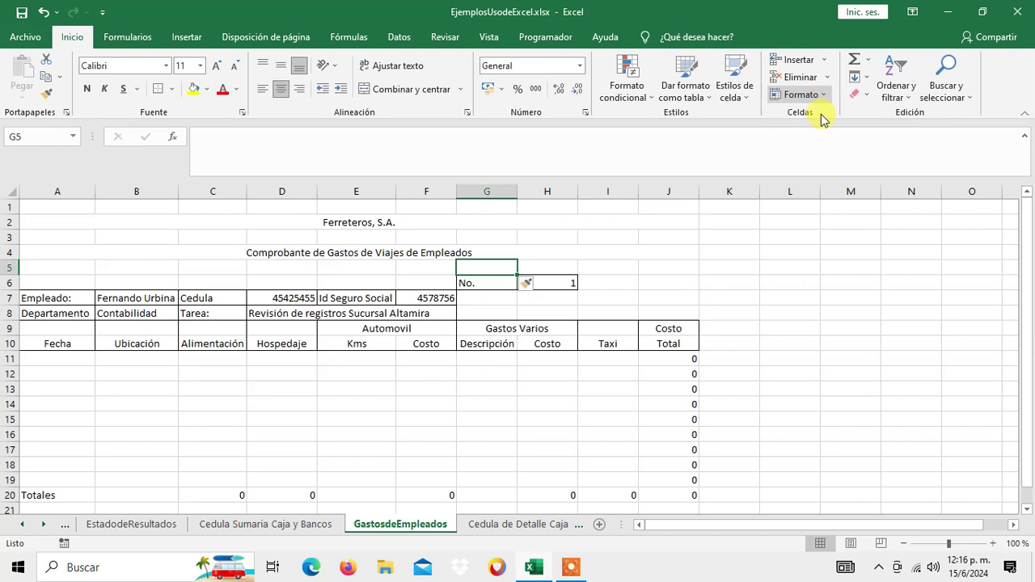
pyautogui.click(508, 299)
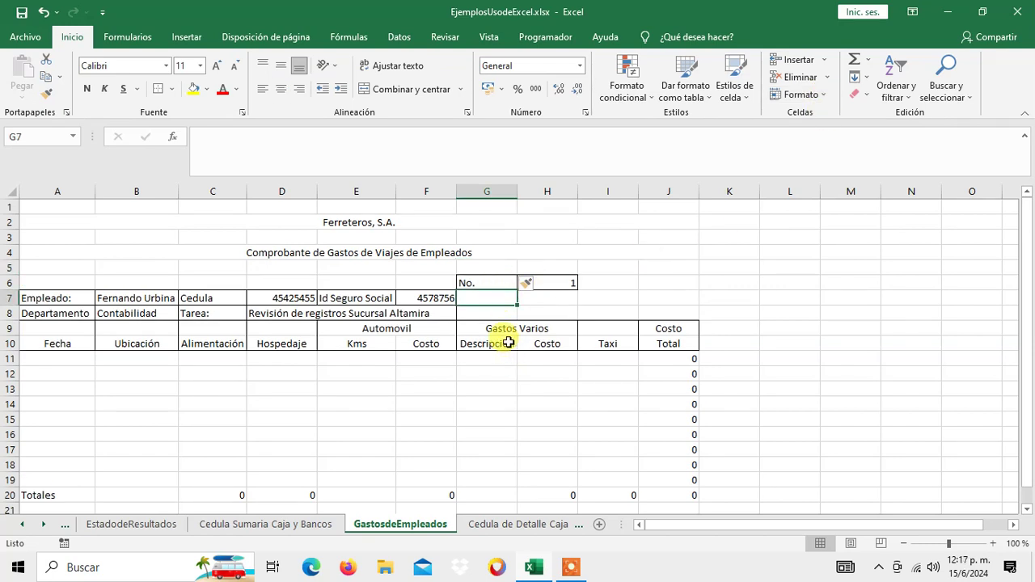
# Step: Cut the No. label and its number 1 and paste them into I6:J6
pyautogui.click(485, 283)
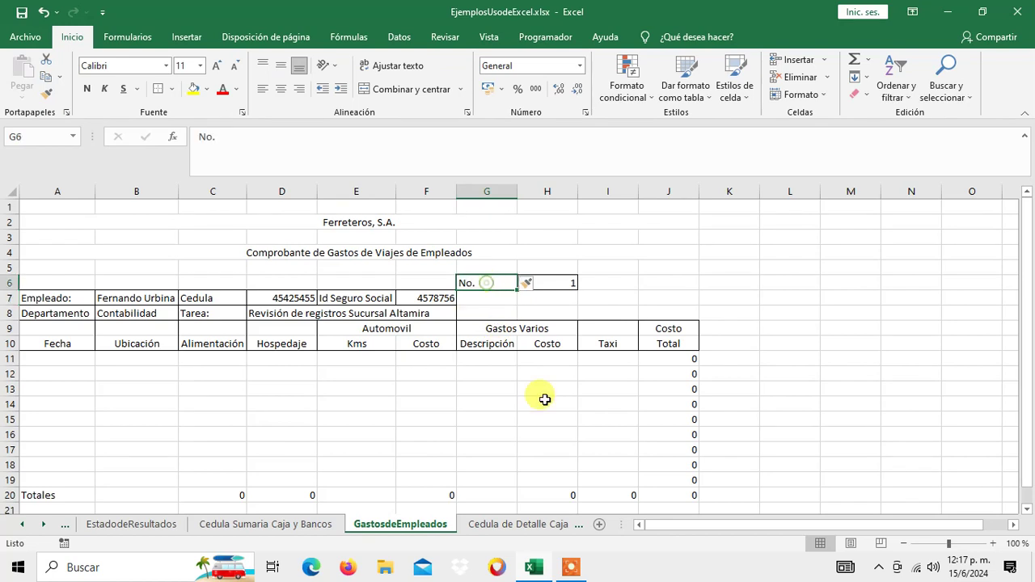
pyautogui.hotkey('shift', 'Right')
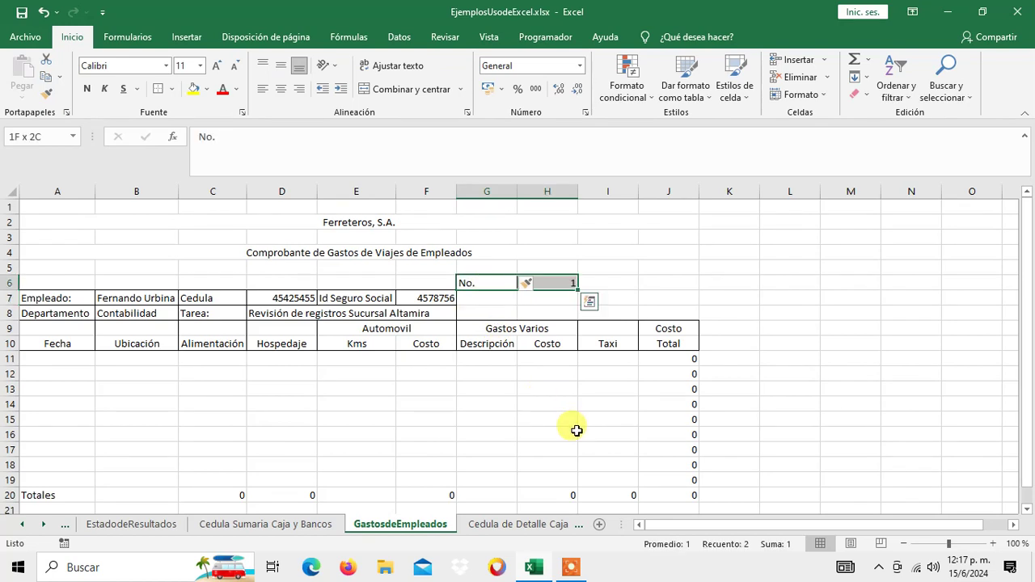
pyautogui.hotkey('ctrl', 'x')
pyautogui.press('Right')
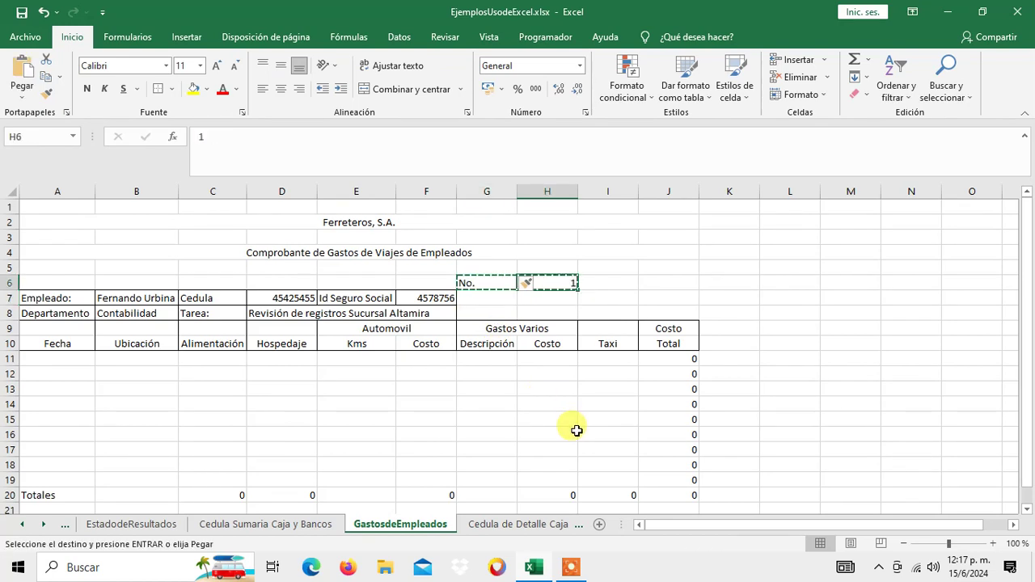
pyautogui.press('Right')
pyautogui.hotkey('ctrl', 'v')
pyautogui.press('Left')
pyautogui.press('Left')
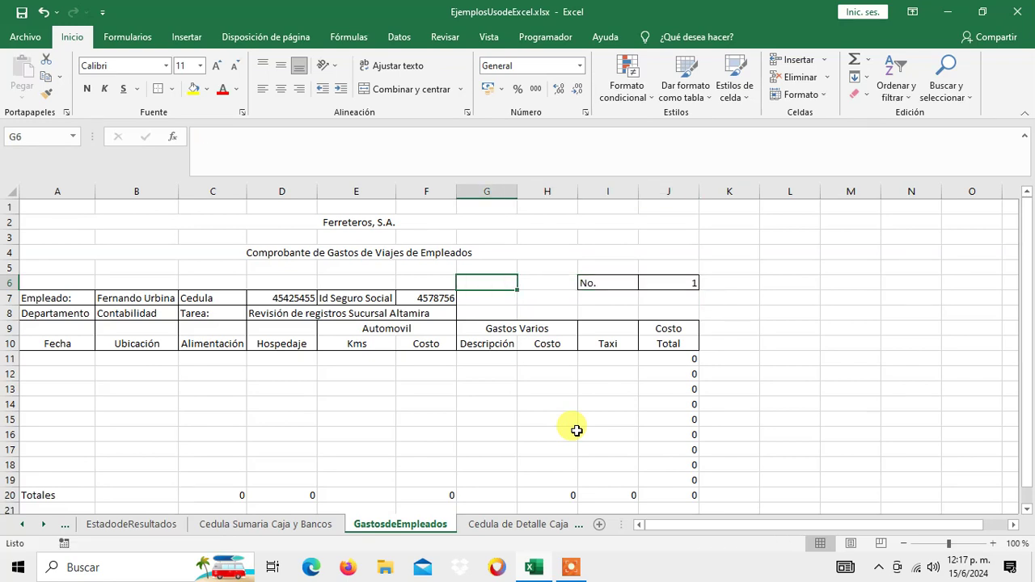
pyautogui.press('Left')
pyautogui.press('Left')
pyautogui.press('Right')
pyautogui.press('Right')
pyautogui.press('Left')
# Step: Select the company name Ferreteros, S.A. at the top of the sheet
pyautogui.press('Up')
pyautogui.press('Right')
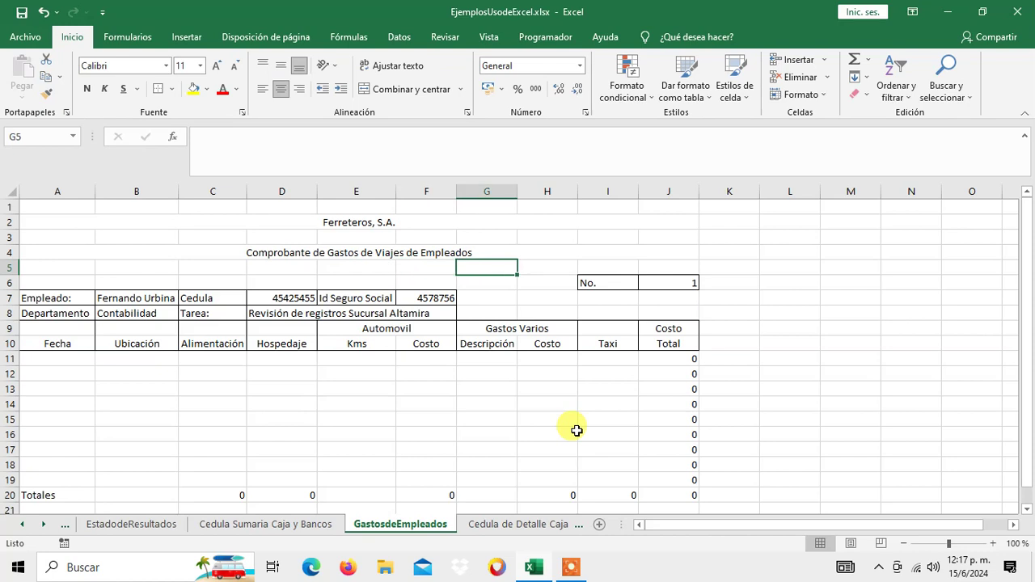
pyautogui.press('Down')
pyautogui.press('Down')
pyautogui.press('Up')
pyautogui.press('Up')
pyautogui.press('Up')
pyautogui.press('Up')
pyautogui.press('Up')
pyautogui.press('Up')
pyautogui.press('Down')
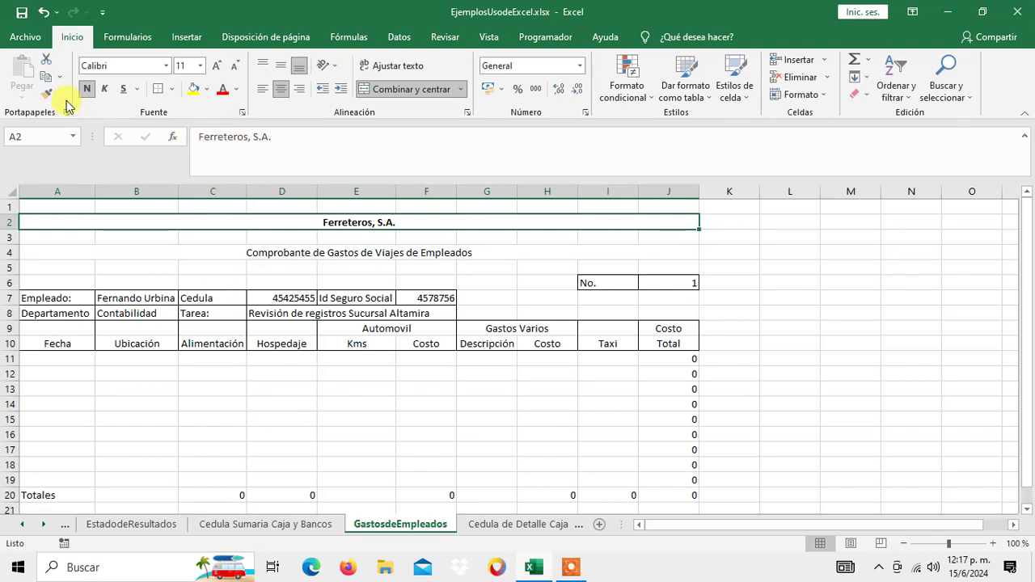
# Step: Underline Ferreteros, S.A. and make the row 4 voucher title bold
pyautogui.click(124, 90)
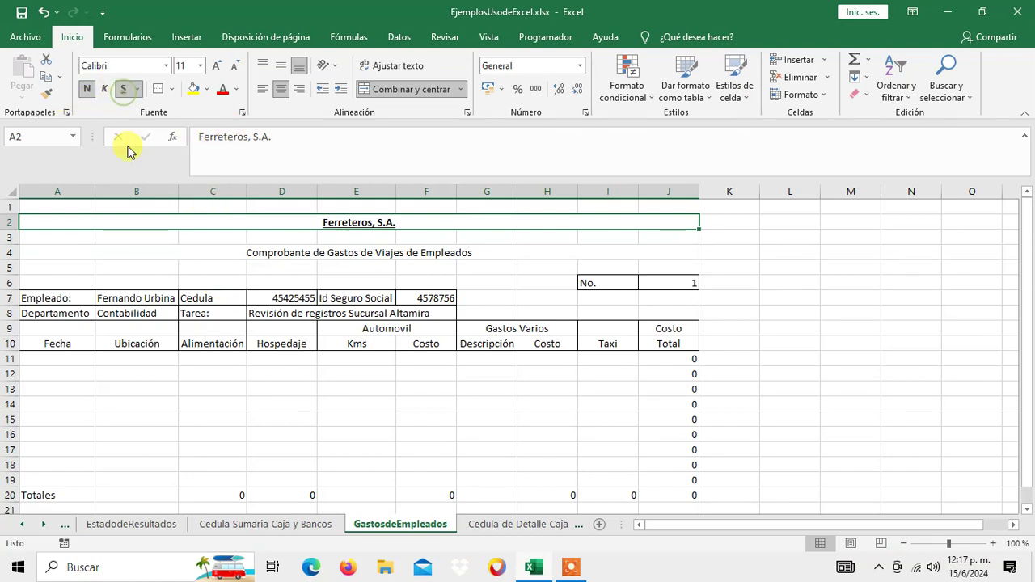
pyautogui.click(72, 249)
pyautogui.click(88, 89)
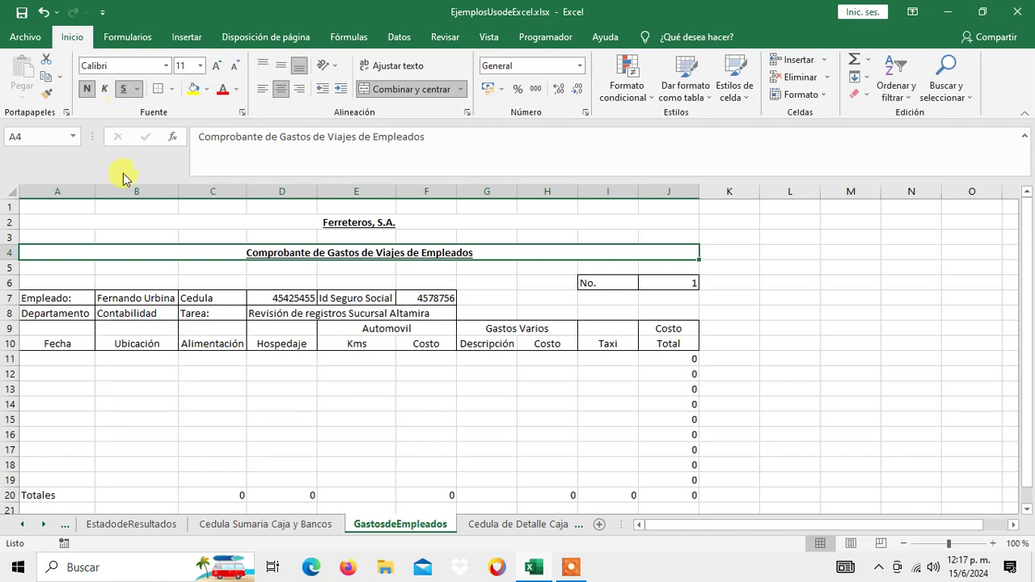
# Step: Bold the Empleado:, Departamento, Cedula, Tarea:, Id Seguro Social and No. labels
pyautogui.click(53, 298)
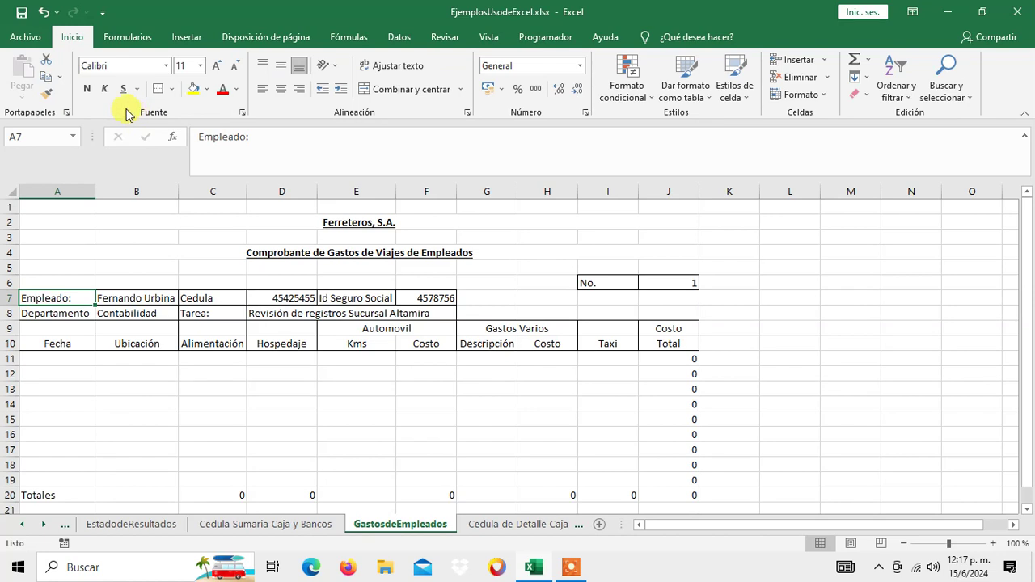
pyautogui.click(86, 89)
pyautogui.click(58, 312)
pyautogui.click(87, 89)
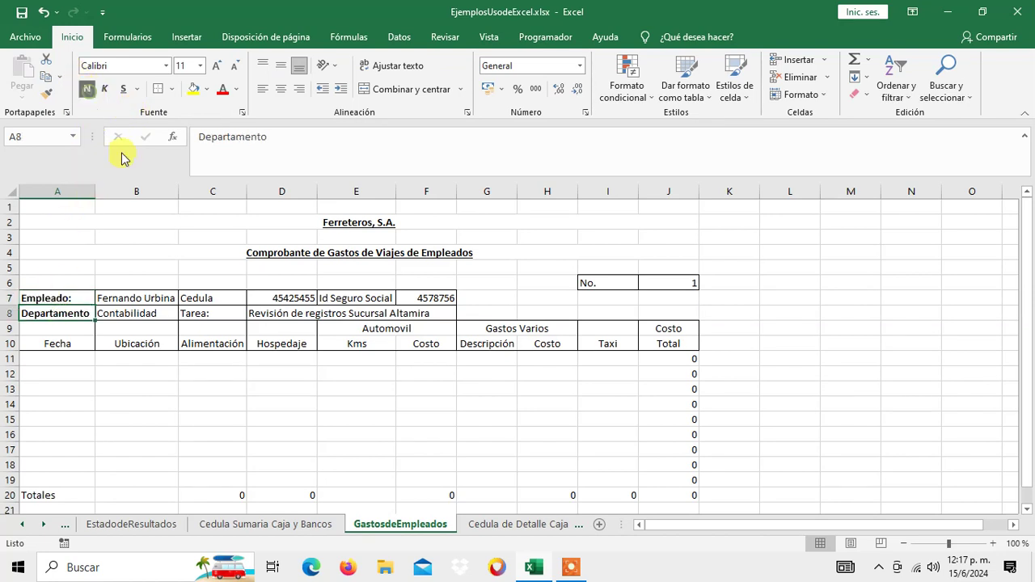
pyautogui.click(201, 298)
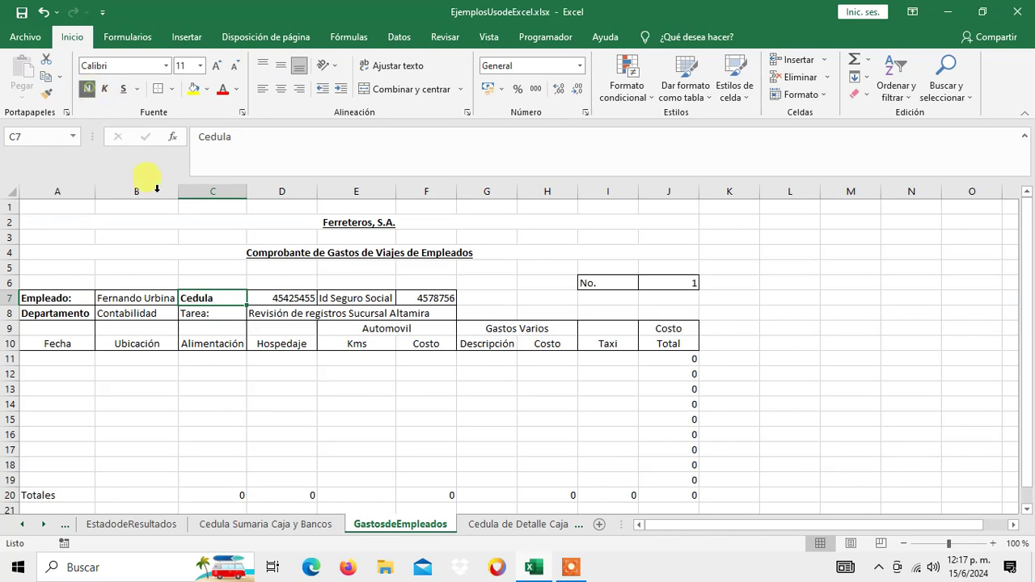
pyautogui.click(201, 313)
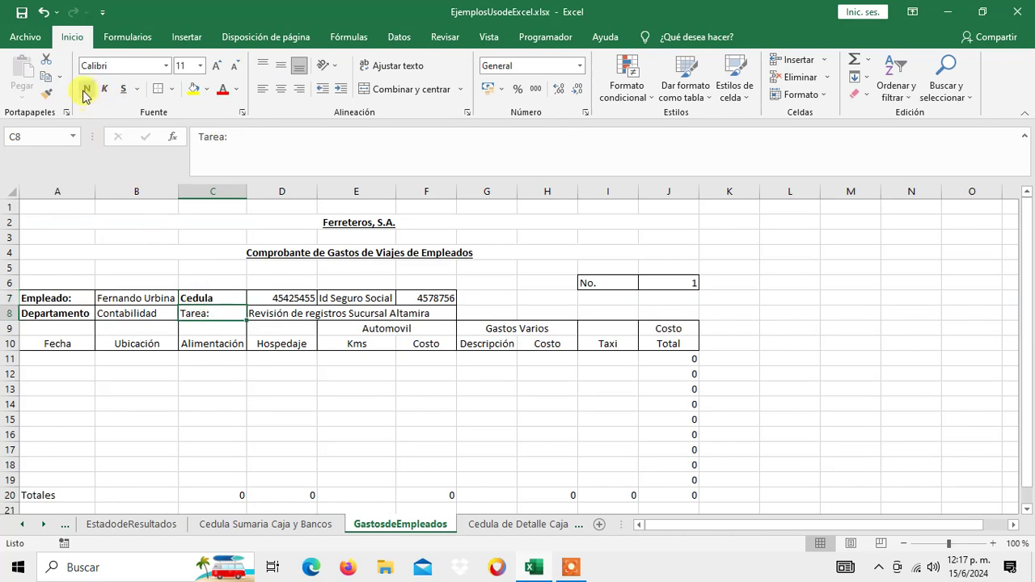
pyautogui.click(337, 296)
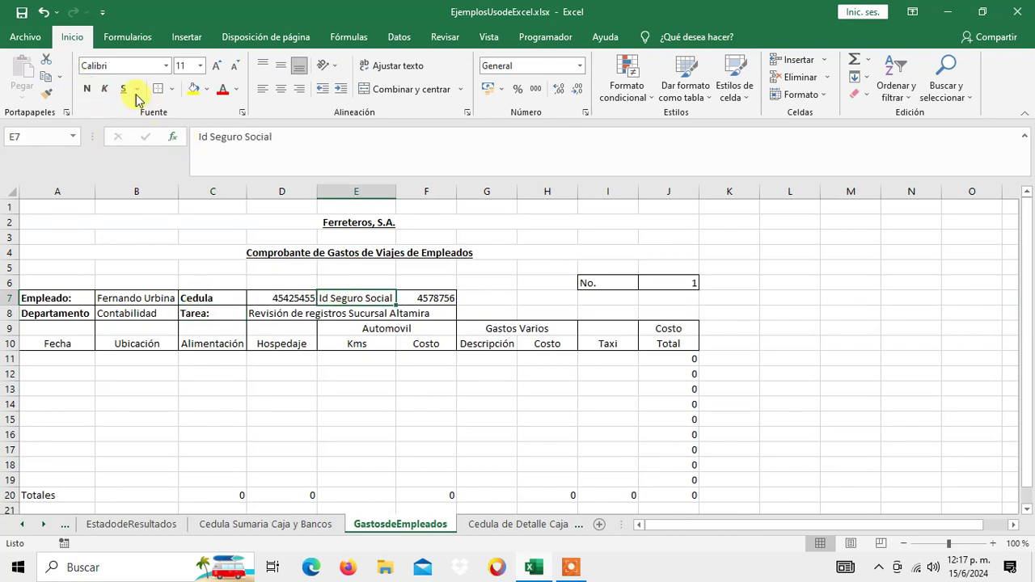
pyautogui.click(86, 89)
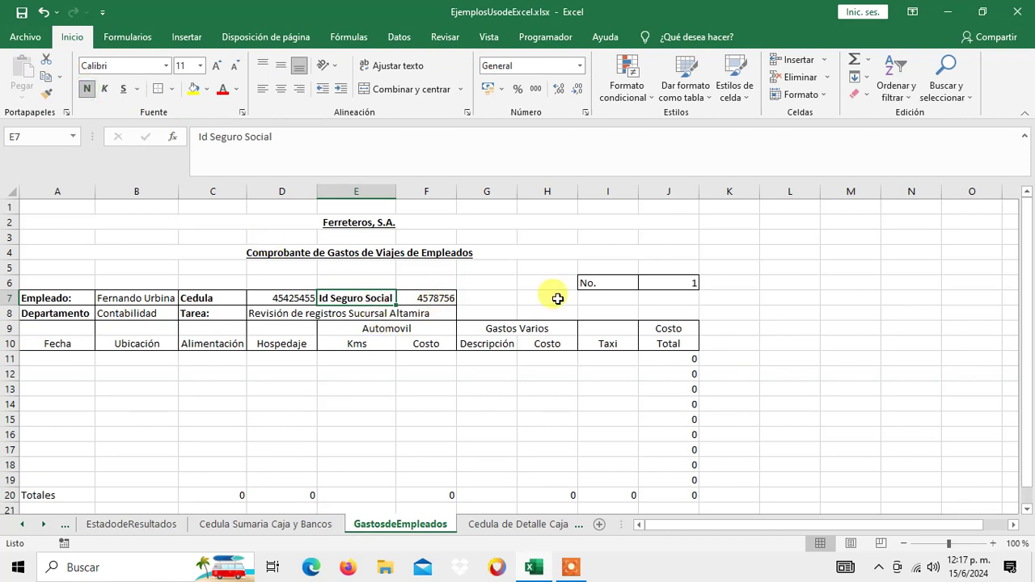
pyautogui.click(597, 282)
pyautogui.click(86, 89)
# Step: Make the column headers in rows 9–10 bold
pyautogui.moveTo(56, 328)
pyautogui.mouseDown()
pyautogui.moveTo(170, 361)
pyautogui.moveTo(668, 346)
pyautogui.mouseUp()
pyautogui.click(85, 89)
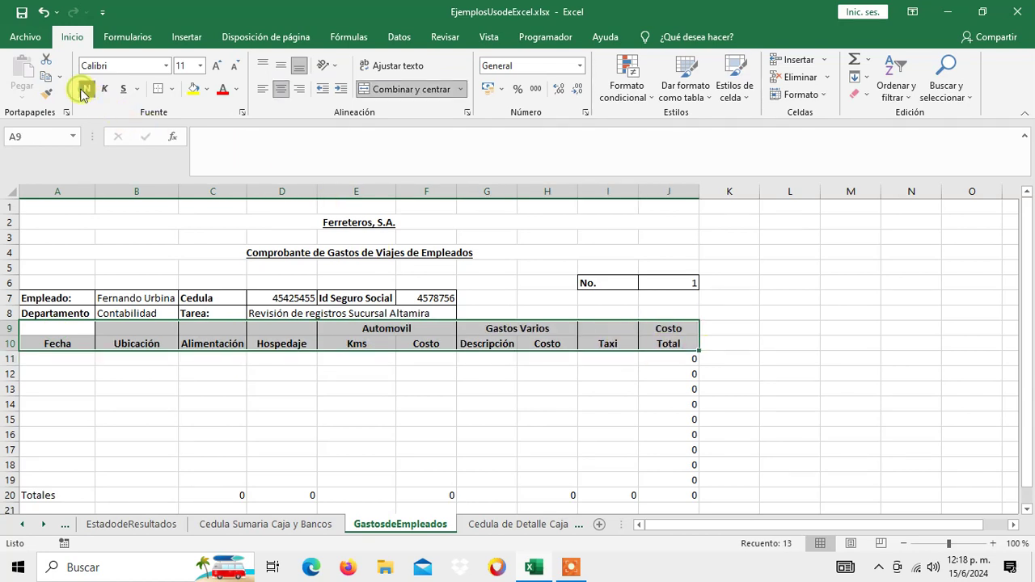
pyautogui.click(283, 387)
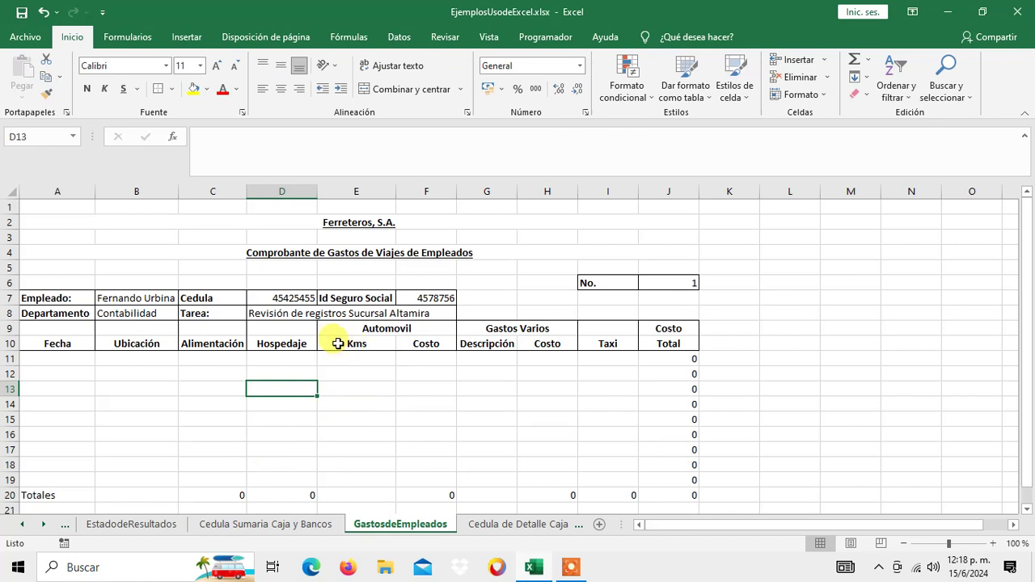
# Step: Apply all borders to the Kms and Costo cells E10:F10
pyautogui.moveTo(340, 344); pyautogui.dragTo(416, 343)
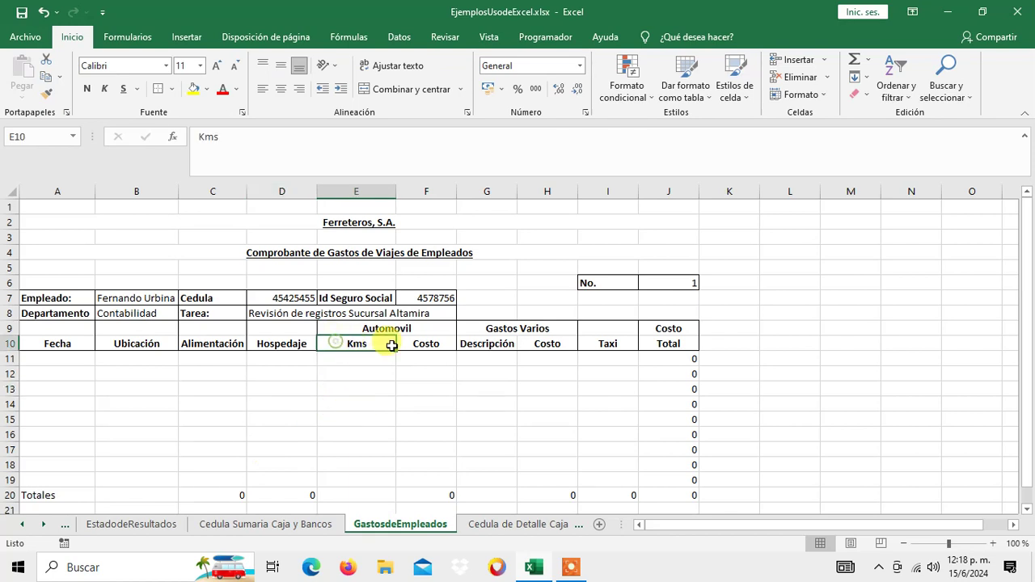
pyautogui.click(172, 89)
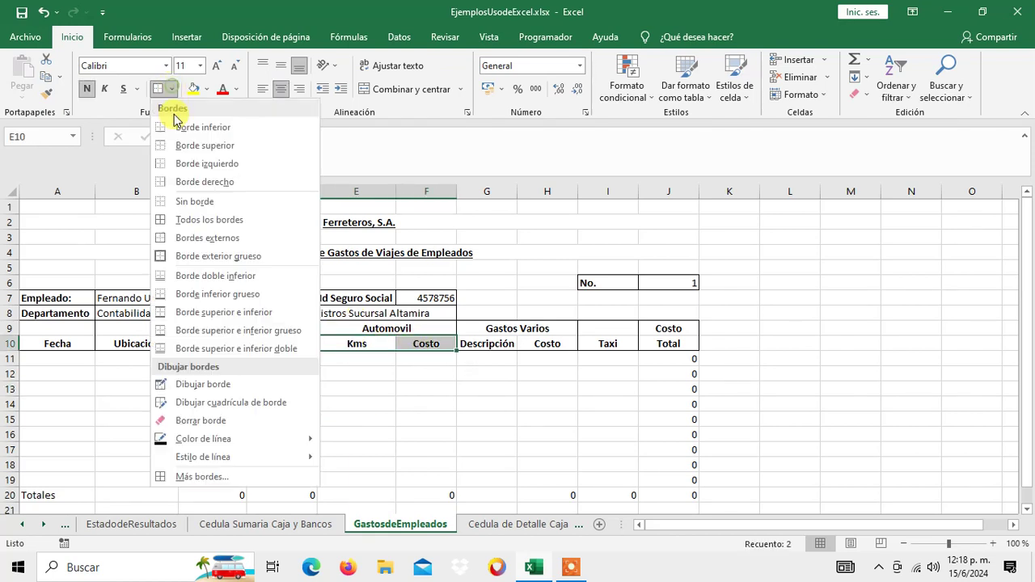
pyautogui.click(187, 220)
# Step: Box only the Descripción and Costo cells G10:H10, undoing the border on Taxi
pyautogui.moveTo(484, 345)
pyautogui.mouseDown()
pyautogui.moveTo(647, 344)
pyautogui.moveTo(634, 344)
pyautogui.mouseUp()
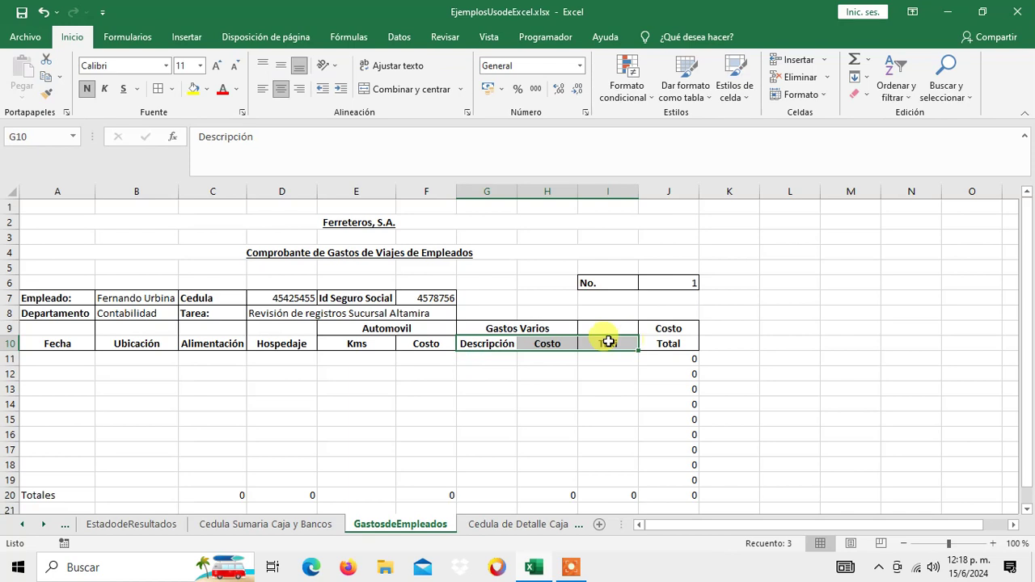
pyautogui.click(158, 88)
pyautogui.click(849, 389)
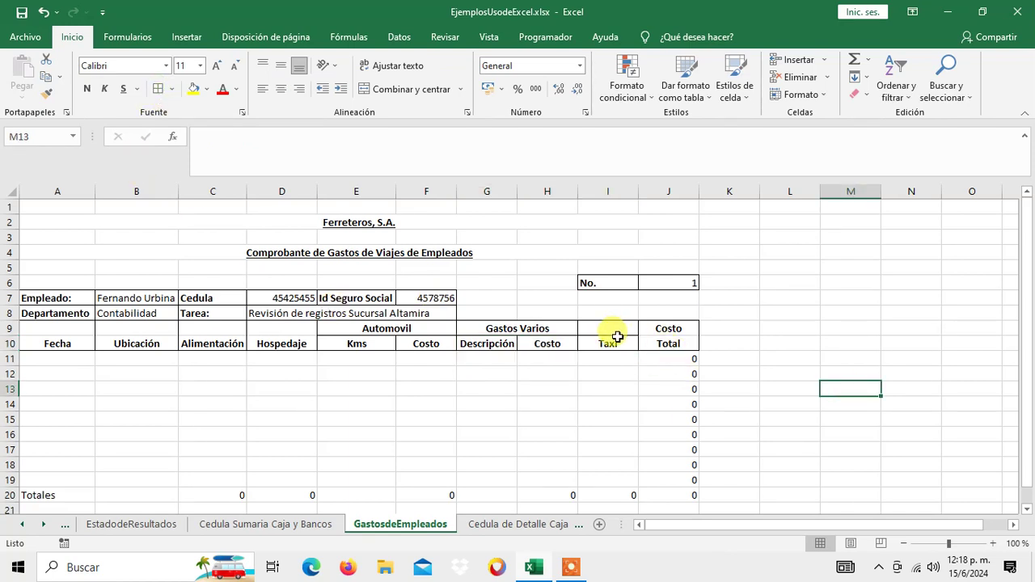
pyautogui.click(42, 12)
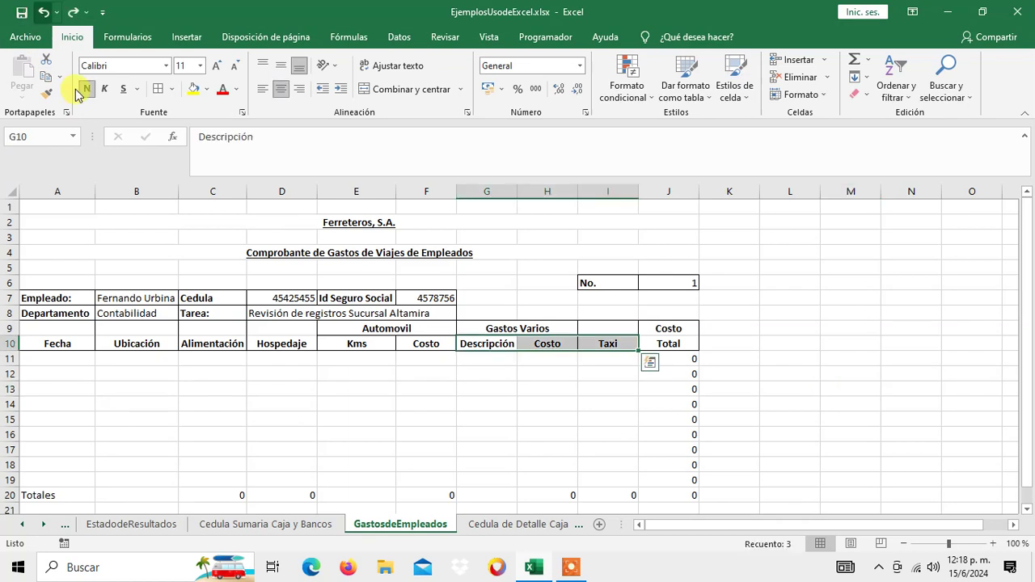
pyautogui.click(487, 329)
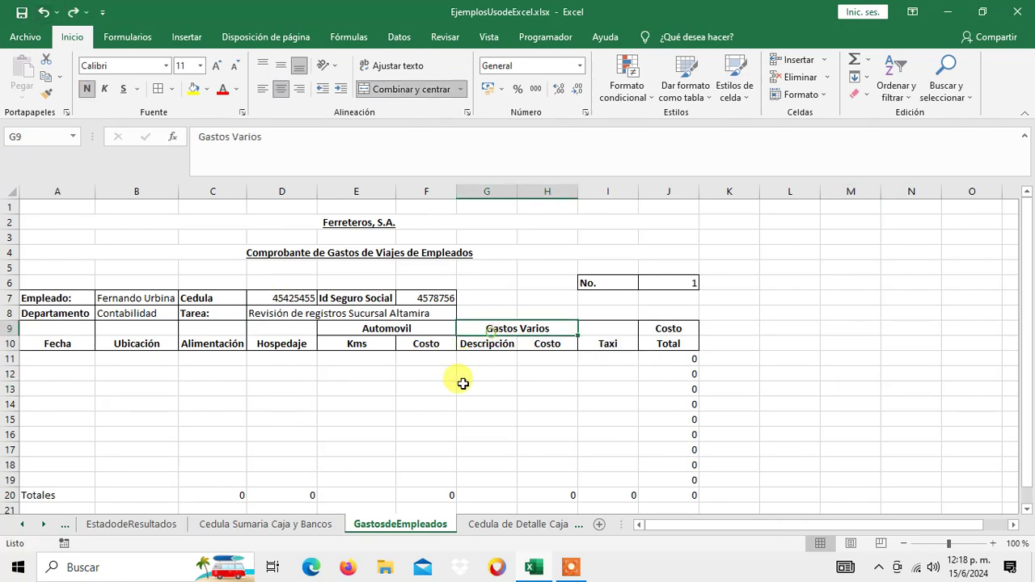
pyautogui.moveTo(484, 345); pyautogui.dragTo(529, 345)
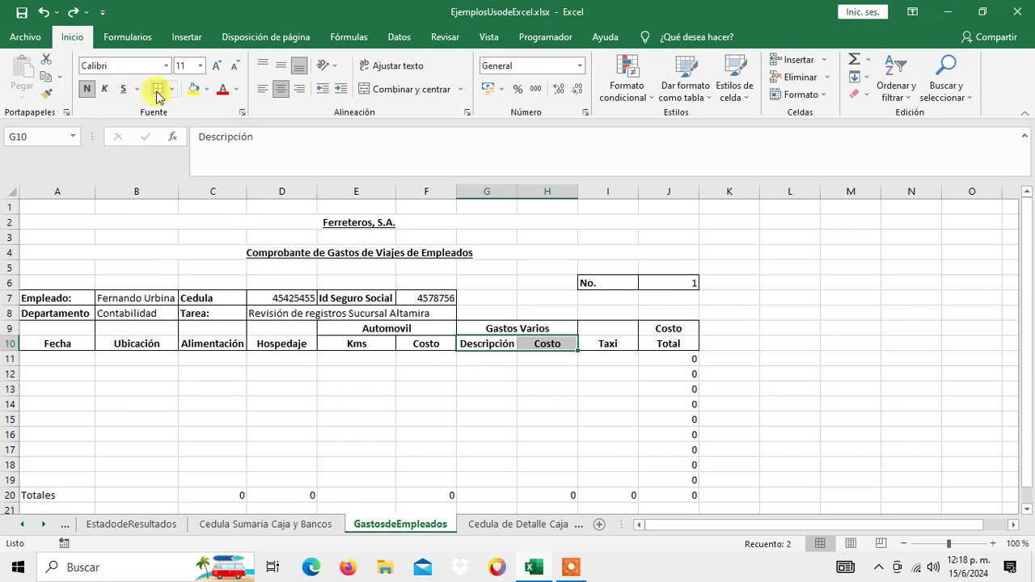
pyautogui.click(899, 399)
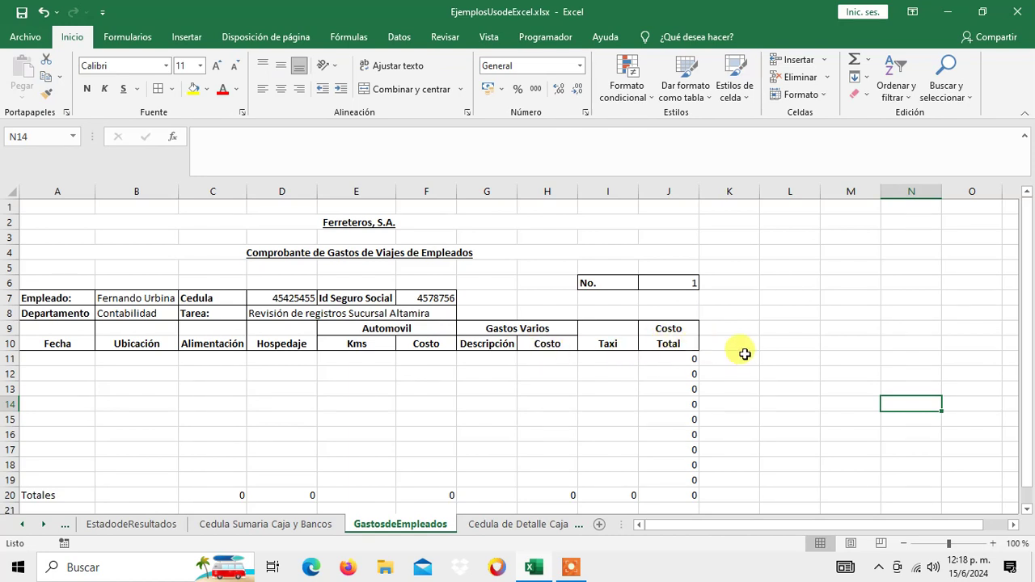
# Step: Try Taxi in I9 merged over I9:I10, then undo the merge and entry
pyautogui.click(608, 345)
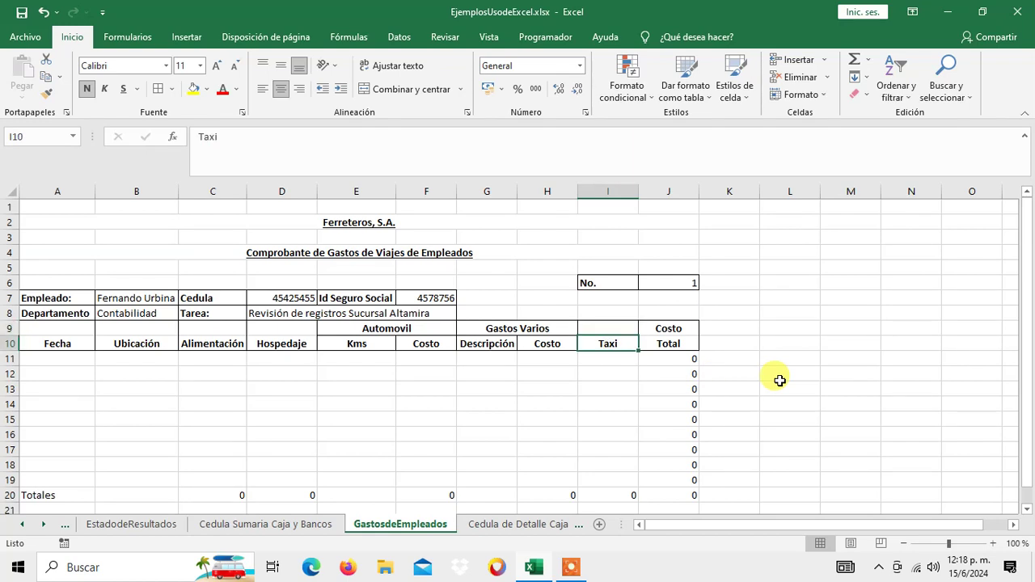
pyautogui.press('BackSpace')
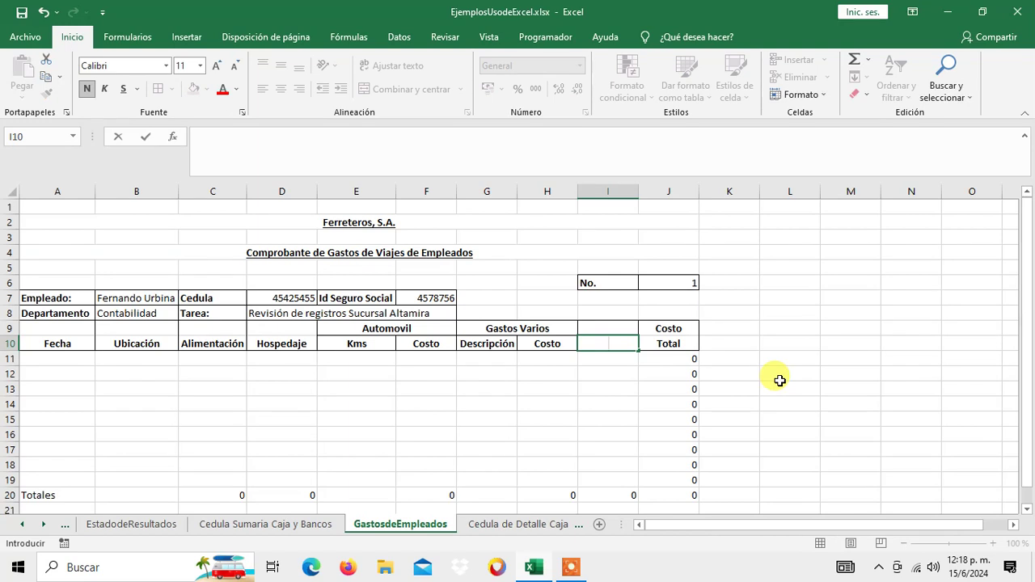
pyautogui.press('Up')
pyautogui.write('T')
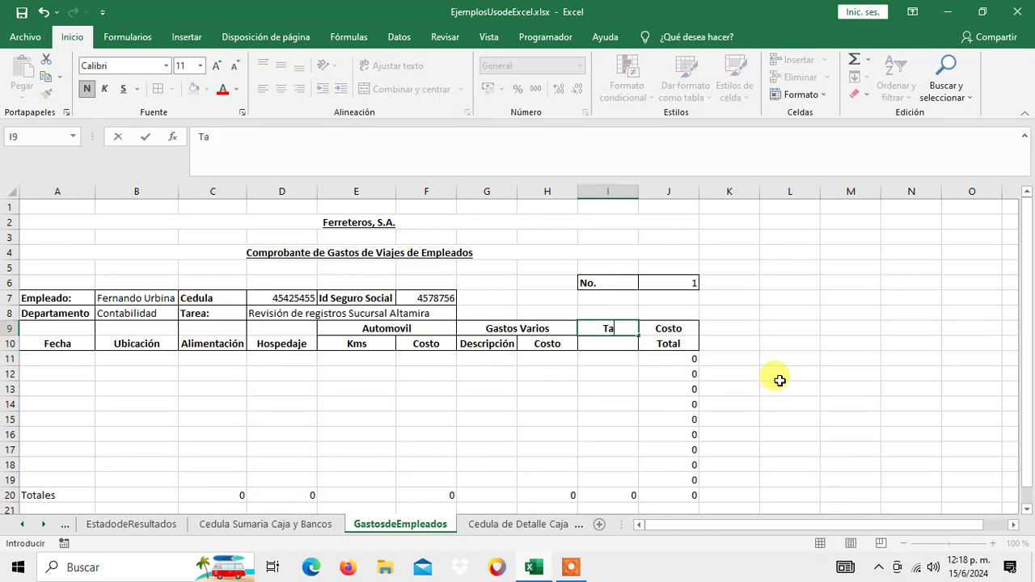
pyautogui.press('Return')
pyautogui.press('Up')
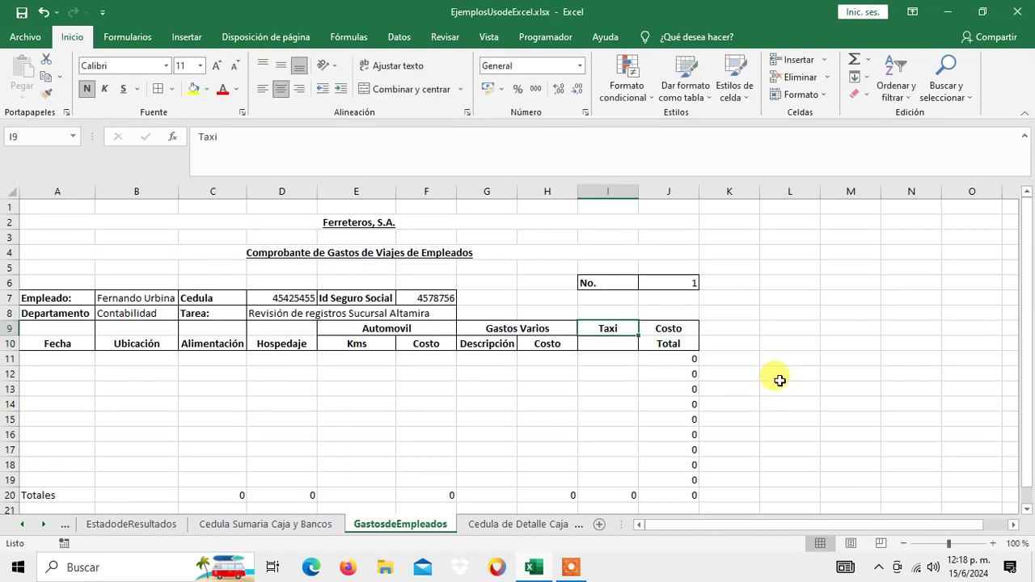
pyautogui.hotkey('shift', 'Down')
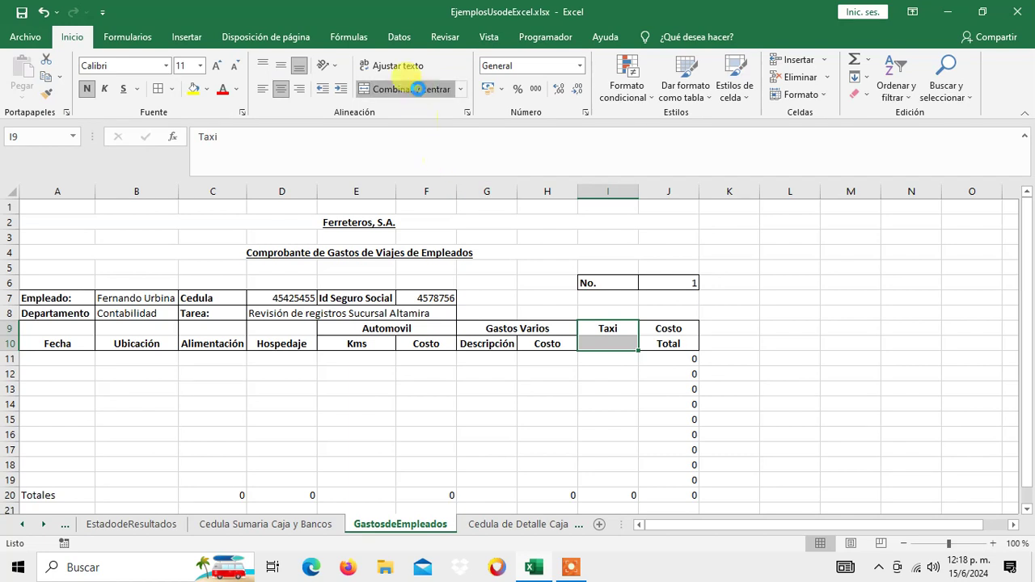
pyautogui.click(419, 90)
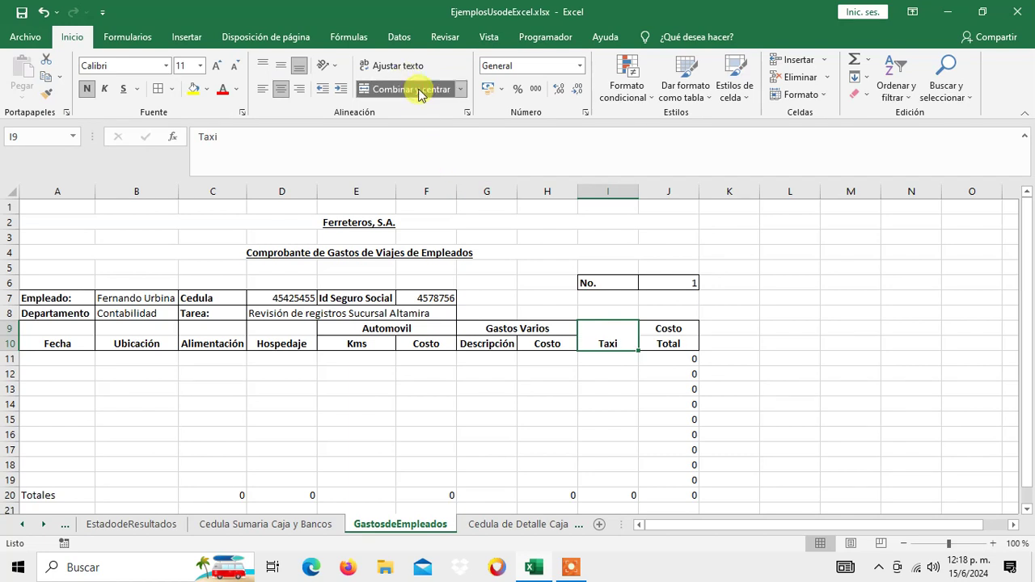
pyautogui.click(44, 13)
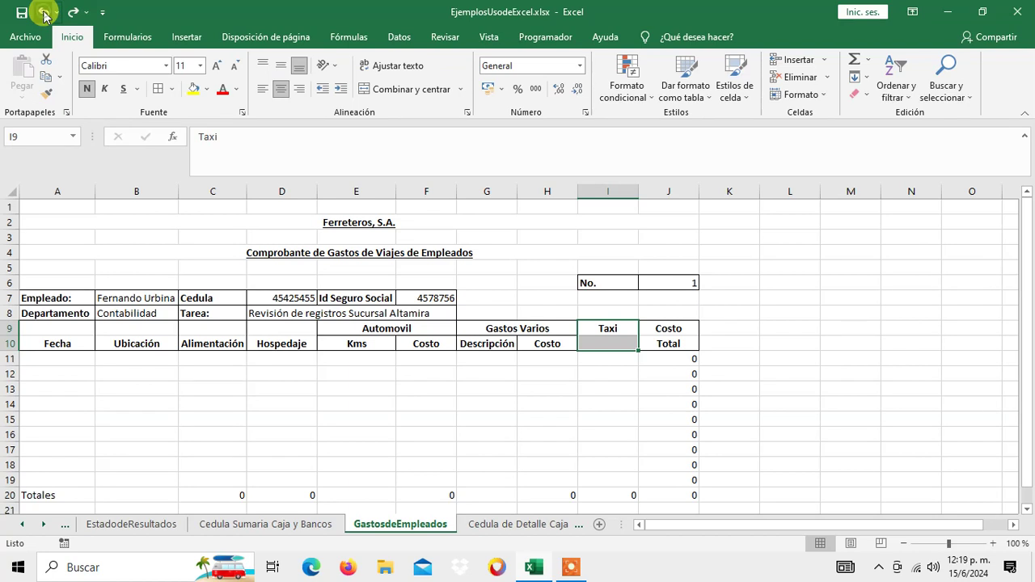
pyautogui.click(43, 13)
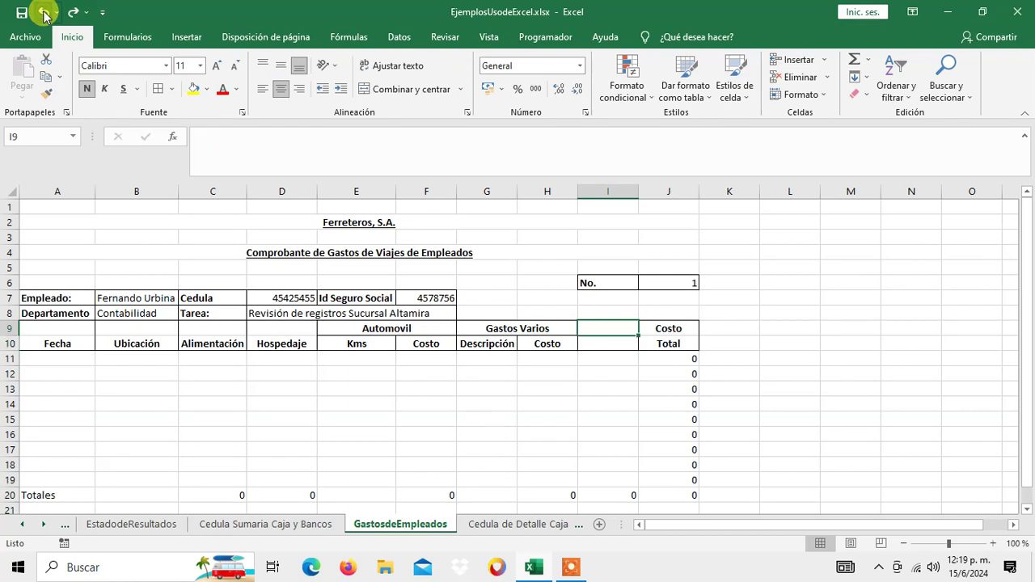
# Step: Enter the Taxi heading in cell I10 and review the header row
pyautogui.click(599, 341)
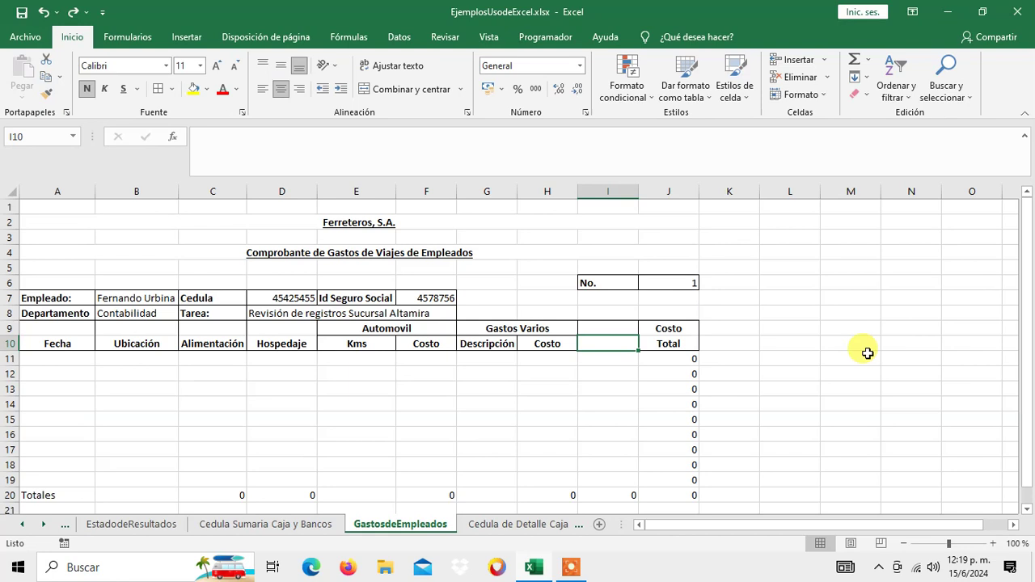
pyautogui.write('T')
pyautogui.press('Return')
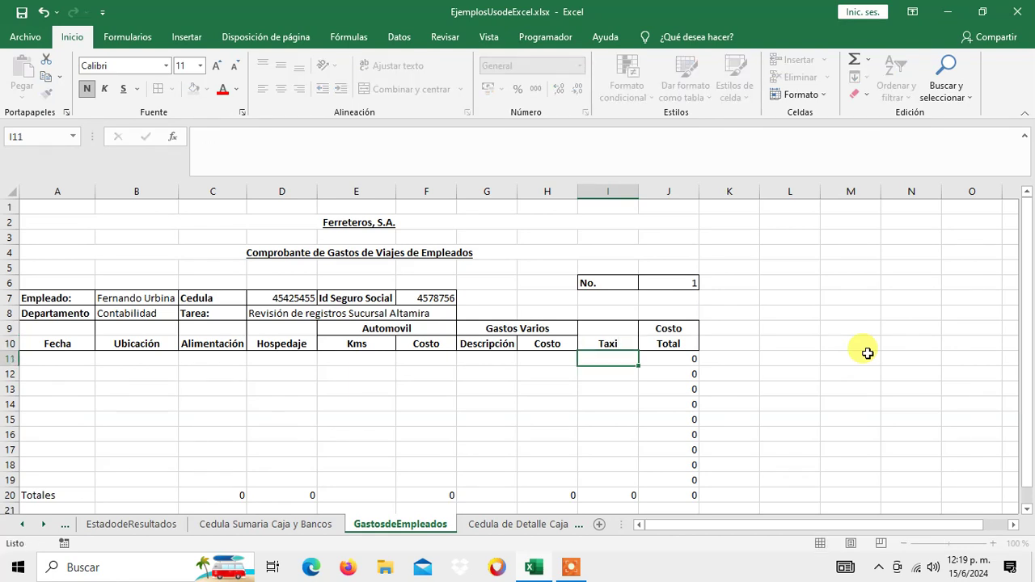
pyautogui.press('Up')
pyautogui.press('Left')
pyautogui.press('Left')
pyautogui.press('Left')
pyautogui.press('Left')
pyautogui.press('Left')
pyautogui.press('Left')
pyautogui.press('Left')
pyautogui.press('Left')
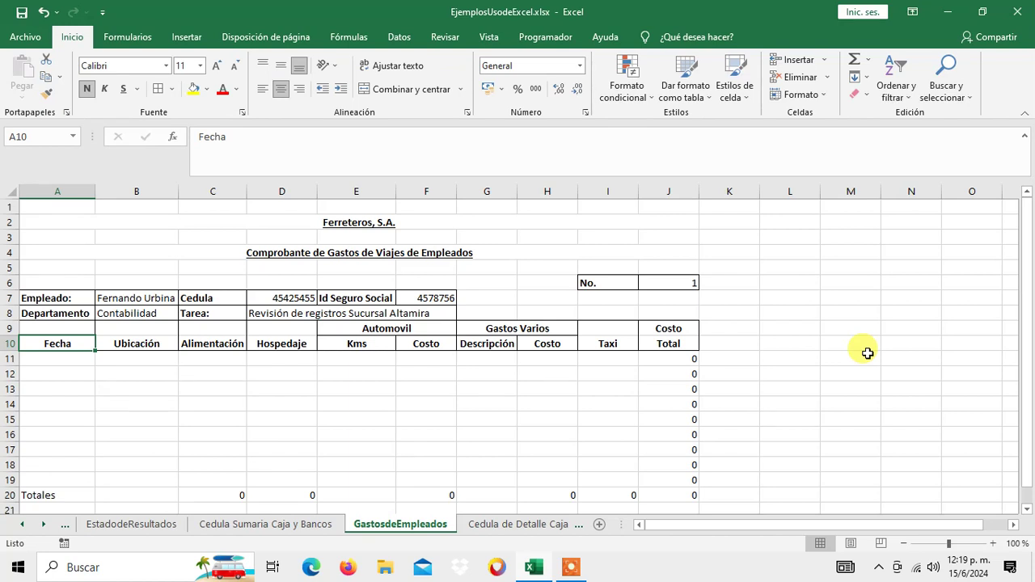
pyautogui.press('Right')
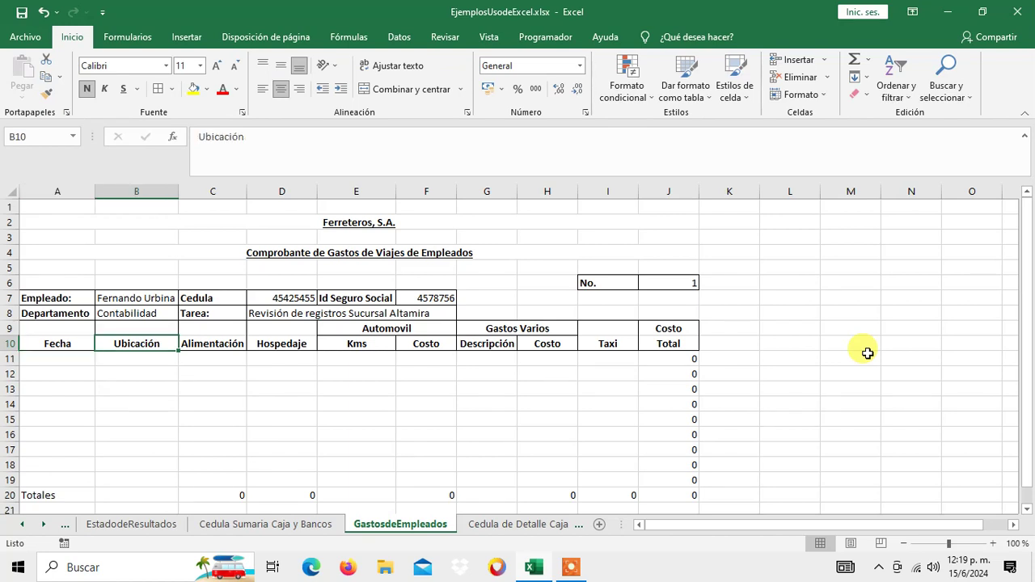
pyautogui.press('Right')
pyautogui.press('Right')
pyautogui.press('Right')
pyautogui.press('Right')
pyautogui.press('Right')
pyautogui.press('Right')
pyautogui.press('Right')
pyautogui.press('Right')
pyautogui.press('Left')
pyautogui.press('Left')
pyautogui.press('Left')
pyautogui.press('Left')
pyautogui.press('Left')
pyautogui.press('Left')
pyautogui.press('Left')
pyautogui.press('Left')
pyautogui.press('Left')
pyautogui.press('Up')
pyautogui.press('Up')
pyautogui.press('Up')
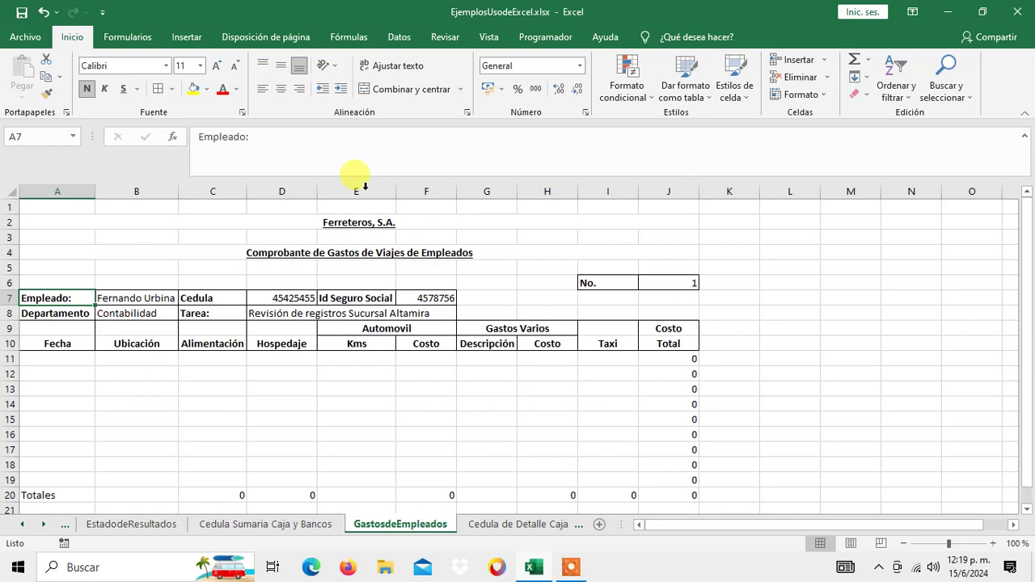
# Step: Fill the label cells A7, A8, C7:C8, E7 and I6 orange
pyautogui.click(206, 89)
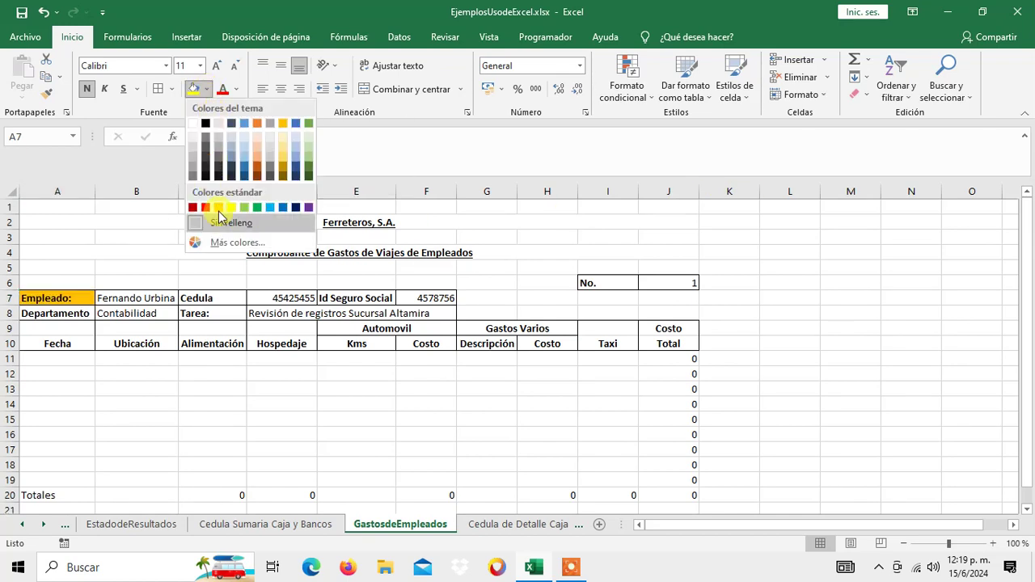
pyautogui.click(219, 207)
pyautogui.click(89, 314)
pyautogui.click(193, 89)
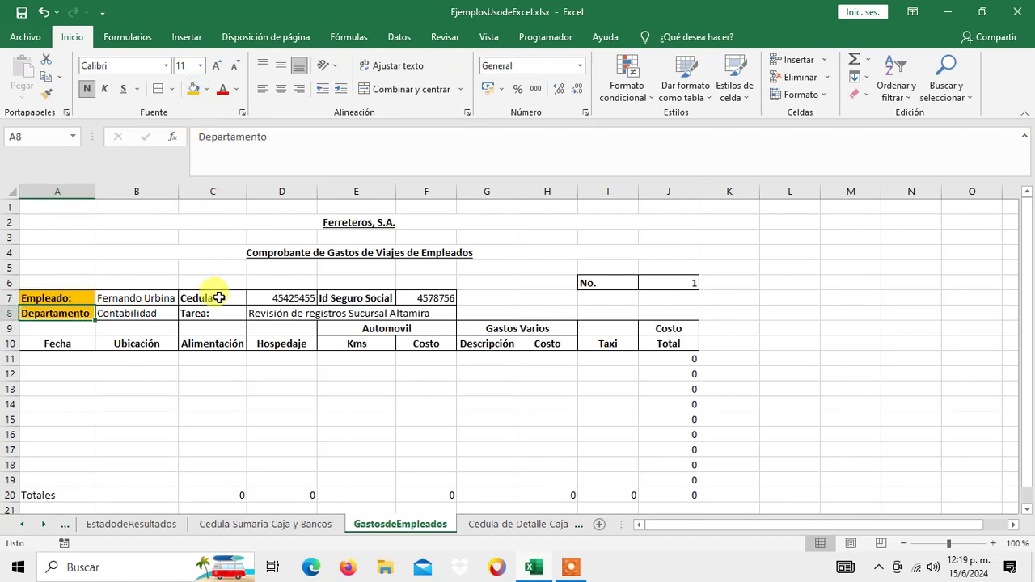
pyautogui.moveTo(214, 297); pyautogui.dragTo(215, 313)
pyautogui.click(195, 93)
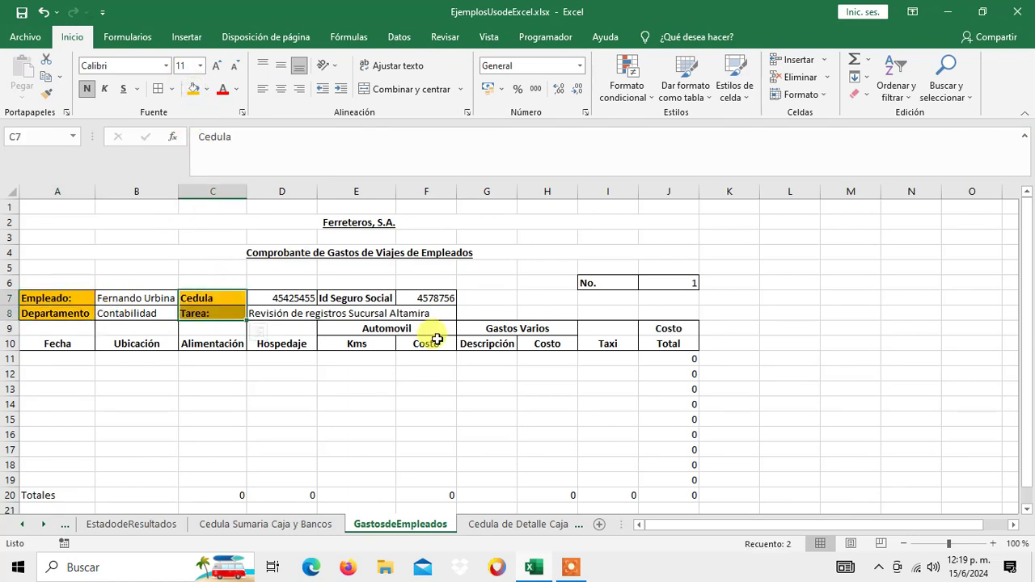
pyautogui.click(352, 297)
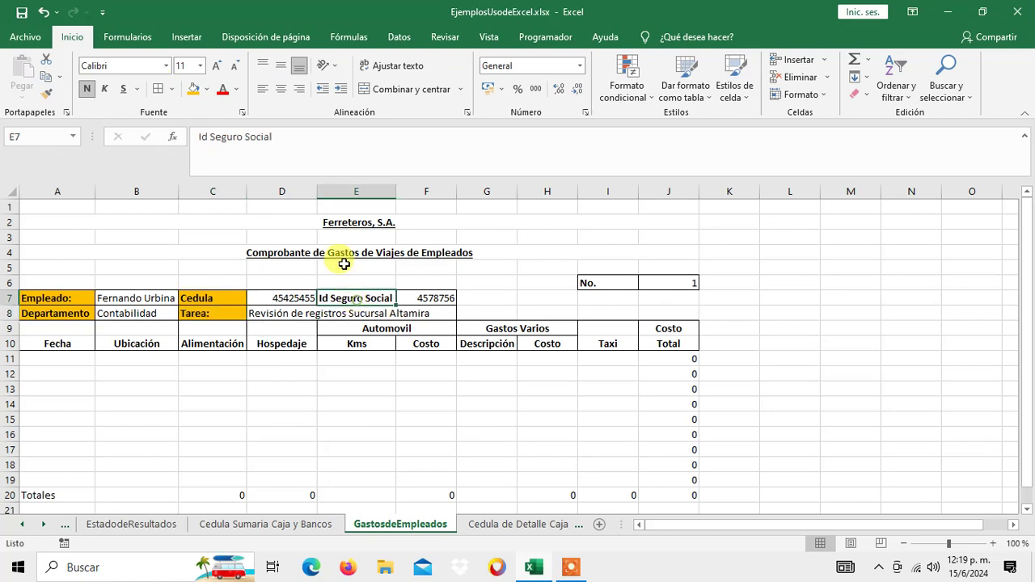
pyautogui.click(194, 90)
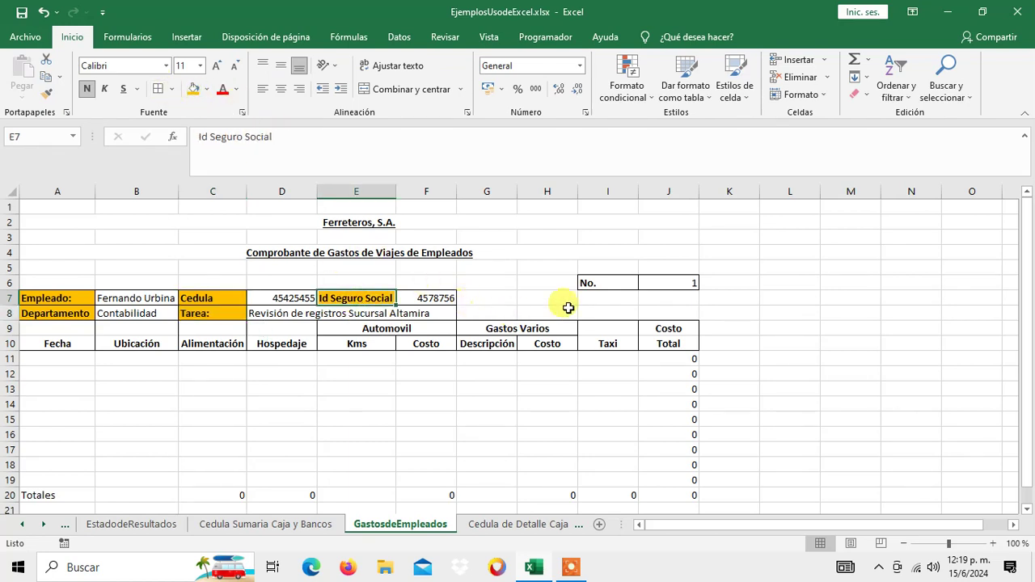
pyautogui.click(590, 283)
pyautogui.click(194, 91)
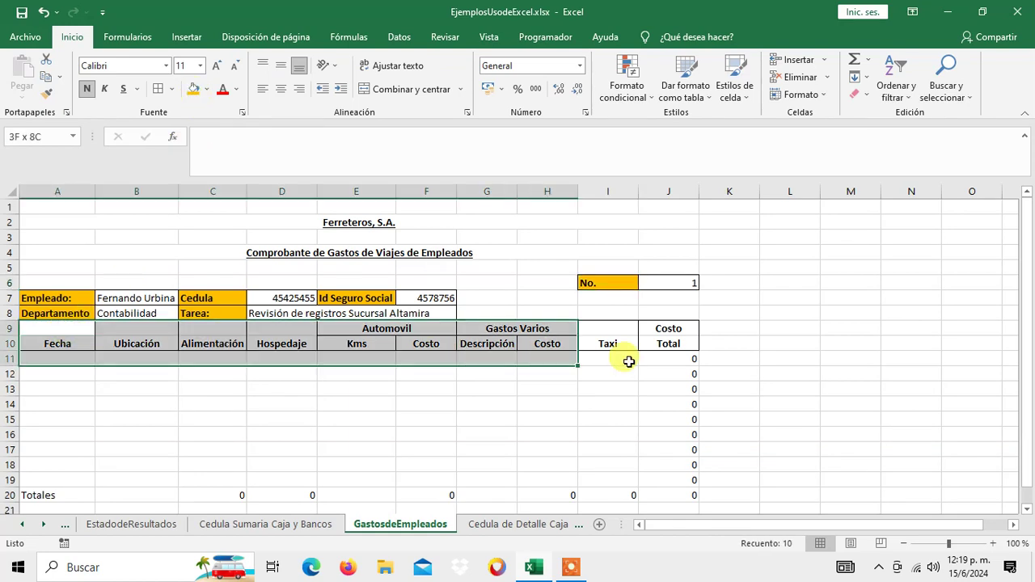
# Step: Shade the column-header rows A9:J10 with the light blue standard colour
pyautogui.moveTo(67, 331); pyautogui.dragTo(668, 342)
pyautogui.click(207, 89)
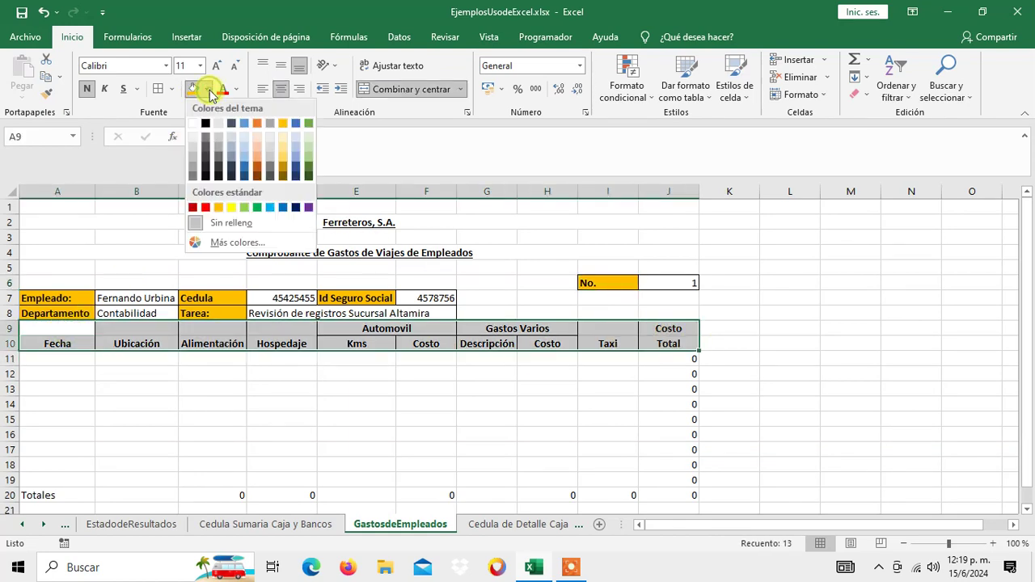
pyautogui.click(271, 208)
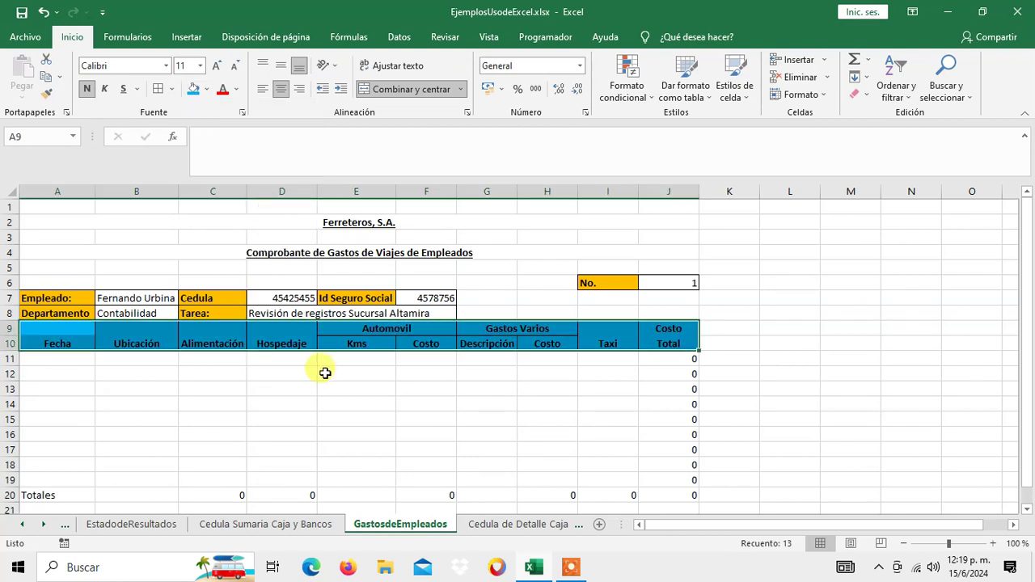
pyautogui.scroll(-3, 324, 373)
pyautogui.moveTo(63, 221)
pyautogui.mouseDown()
pyautogui.moveTo(646, 368)
pyautogui.moveTo(670, 356)
pyautogui.mouseUp()
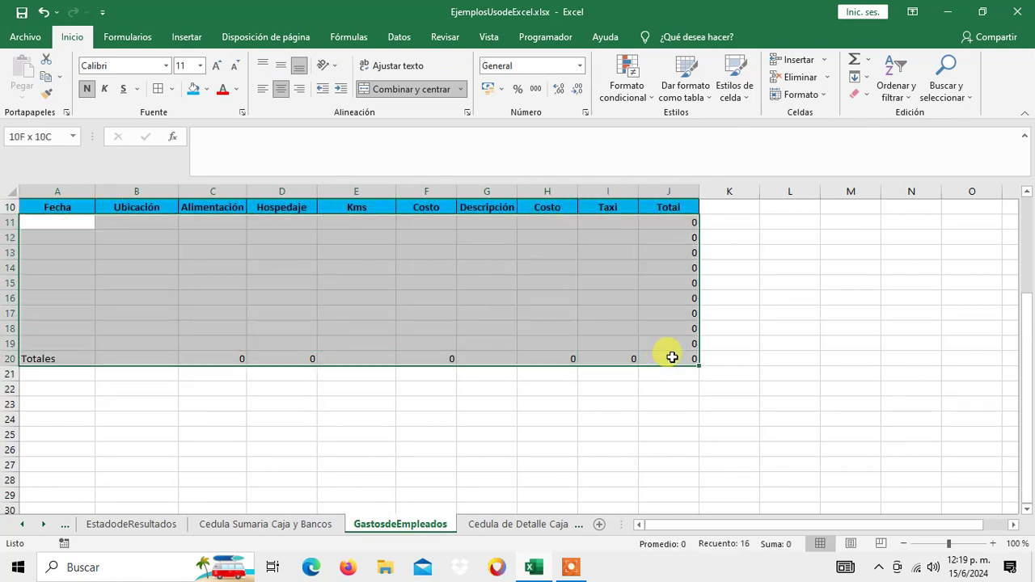
# Step: Apply all borders to A11:J20 and Contabilidad format to the amounts C11:J20
pyautogui.click(159, 89)
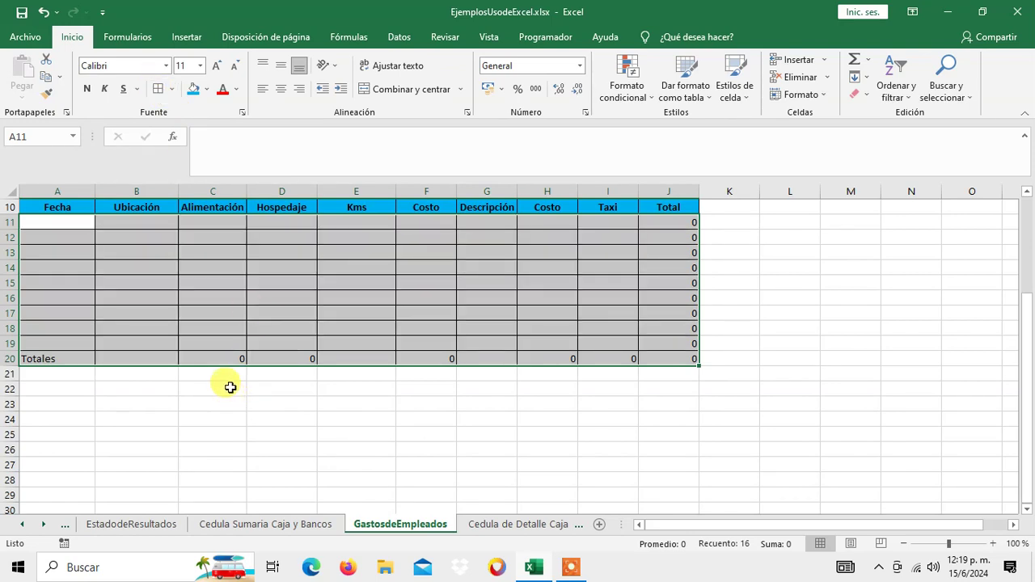
pyautogui.click(202, 391)
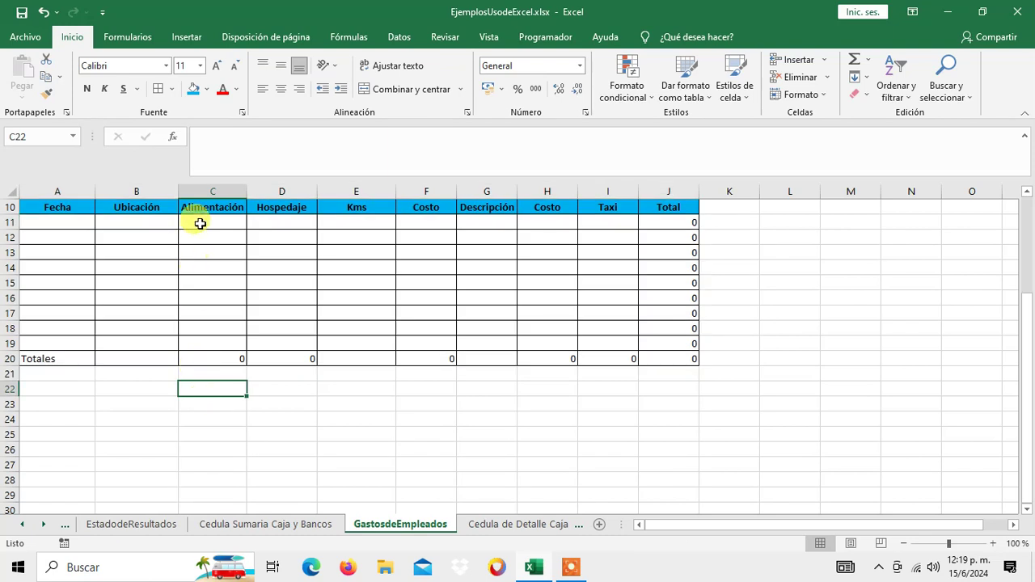
pyautogui.moveTo(200, 223); pyautogui.dragTo(377, 348)
pyautogui.moveTo(631, 362); pyautogui.dragTo(674, 358)
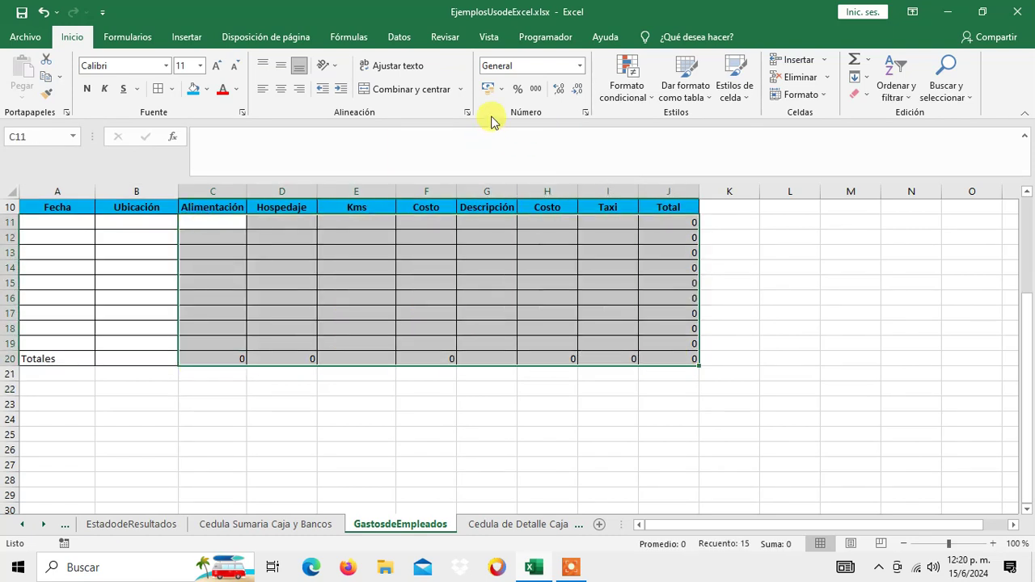
pyautogui.click(534, 89)
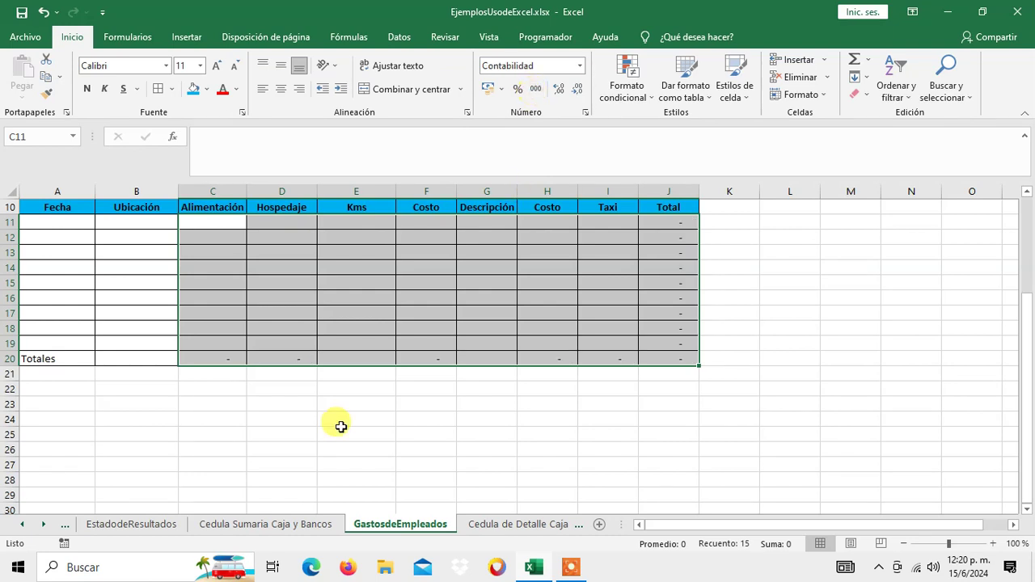
pyautogui.scroll(2, 340, 426)
pyautogui.click(258, 386)
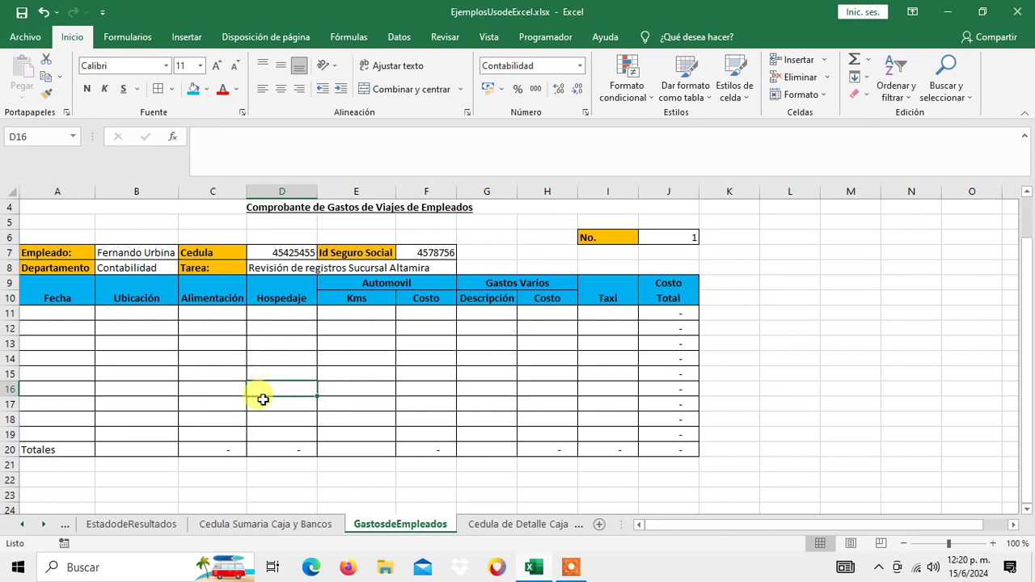
pyautogui.click(70, 312)
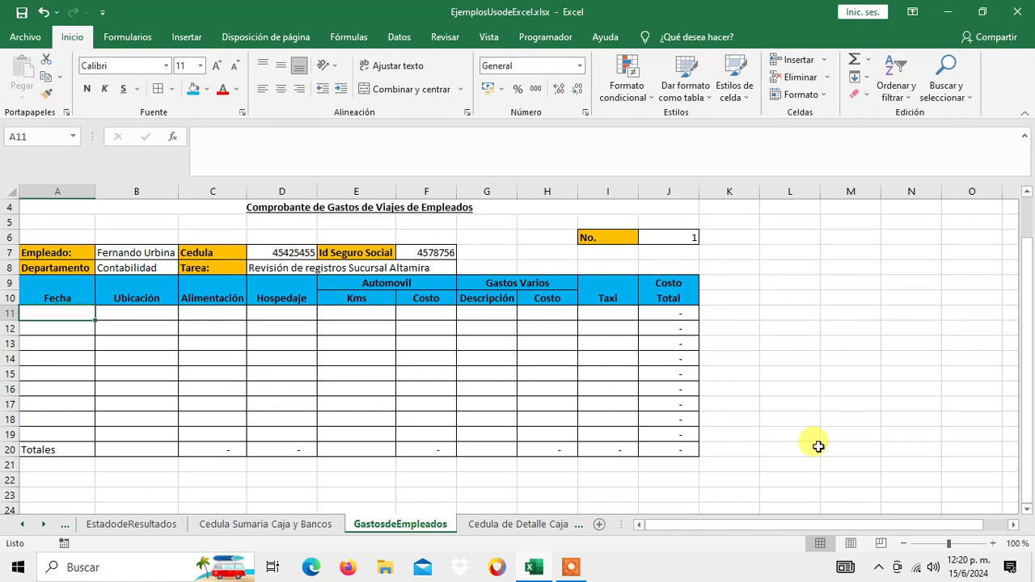
pyautogui.write('1')
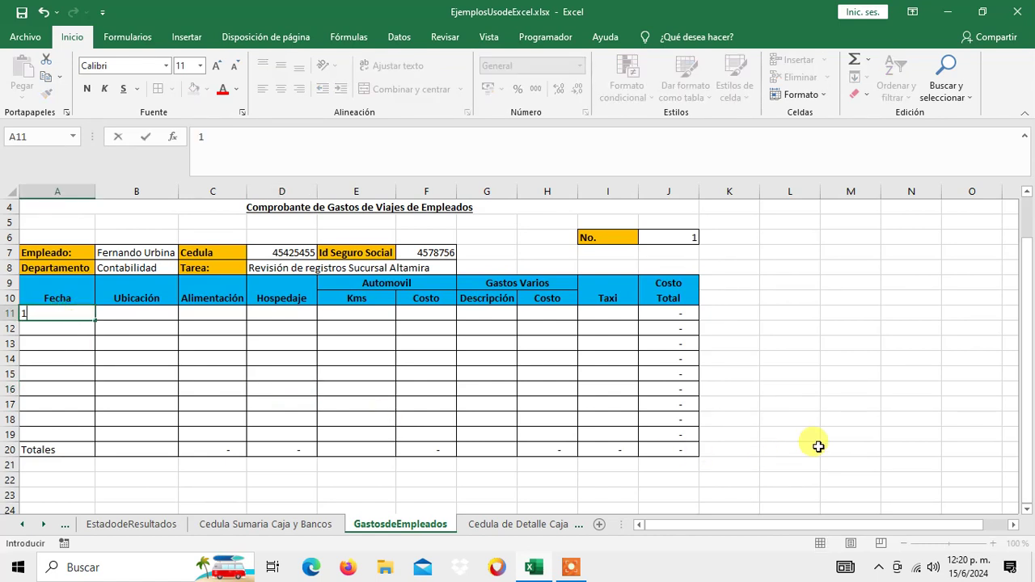
pyautogui.press('BackSpace')
pyautogui.write('2222')
pyautogui.press('Escape')
pyautogui.press('Down')
pyautogui.press('Down')
pyautogui.press('Down')
pyautogui.press('Down')
pyautogui.press('Down')
pyautogui.press('Down')
pyautogui.press('Down')
pyautogui.press('Down')
pyautogui.press('Down')
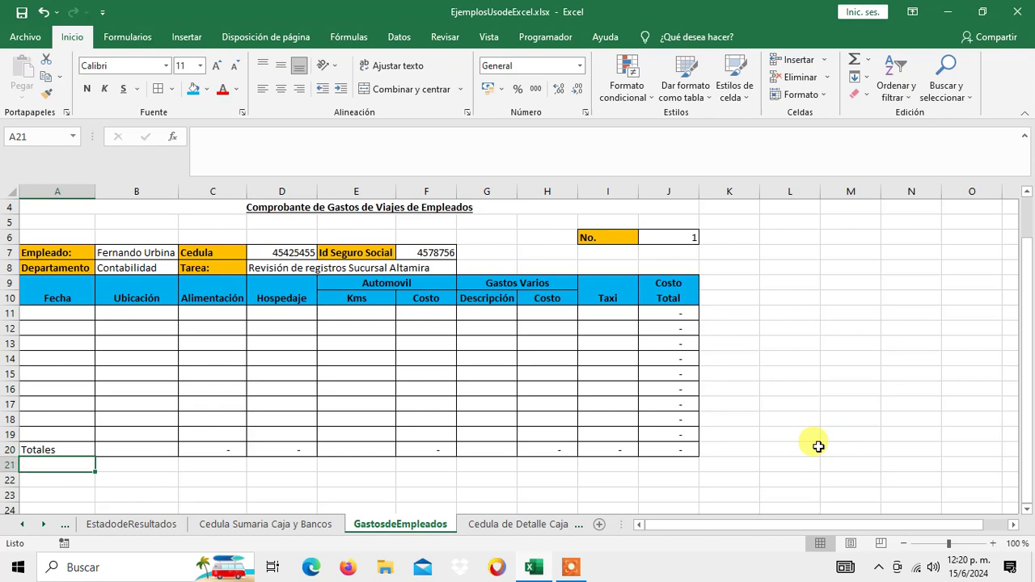
pyautogui.press('Right')
pyautogui.press('Right')
pyautogui.press('Right')
pyautogui.press('Right')
pyautogui.press('Right')
pyautogui.press('Right')
pyautogui.press('Right')
pyautogui.press('Right')
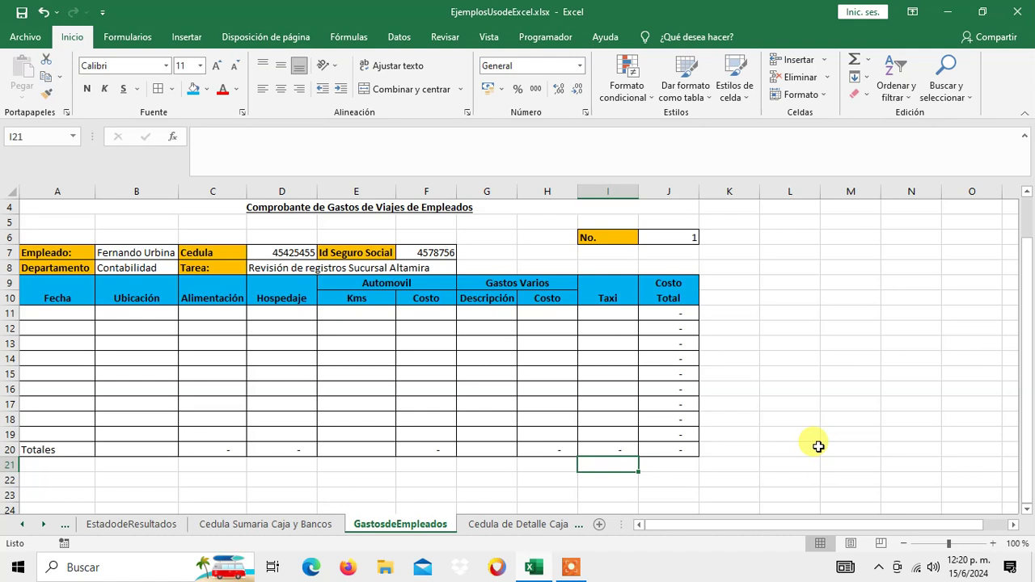
# Step: Type the label 'Monto Entregado' in H21, correcting the typos
pyautogui.write('En')
pyautogui.press('BackSpace')
pyautogui.press('BackSpace')
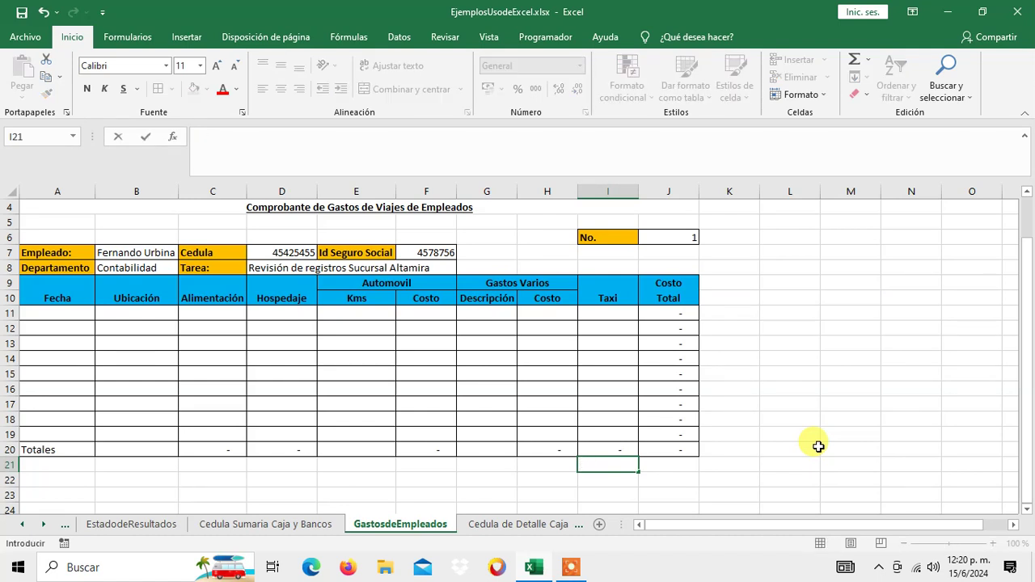
pyautogui.press('Left')
pyautogui.write('Monto')
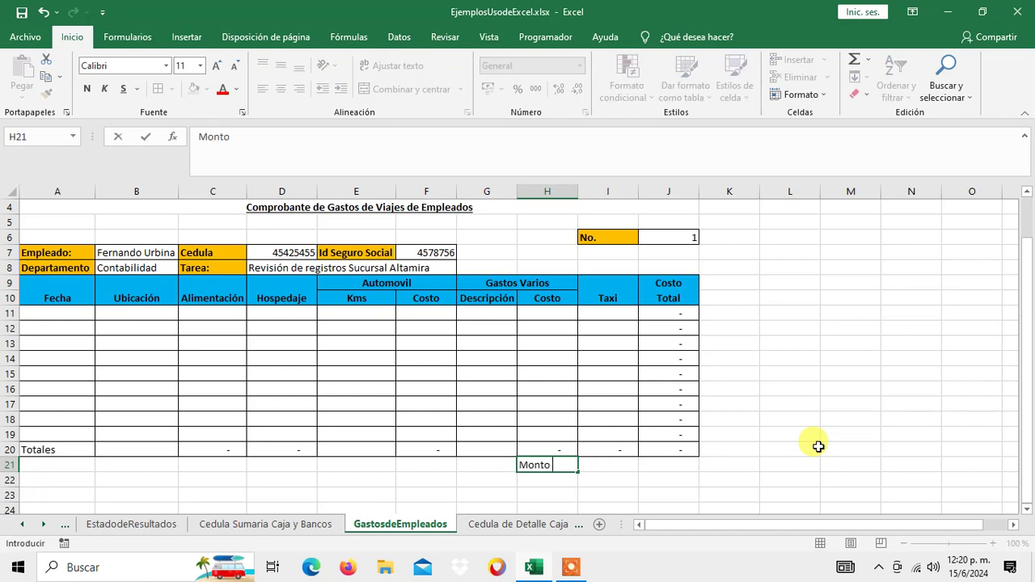
pyautogui.write('EN')
pyautogui.press('BackSpace')
pyautogui.press('BackSpace')
pyautogui.write('Entreg')
pyautogui.press('BackSpace')
pyautogui.press('BackSpace')
pyautogui.write('ea')
pyautogui.press('BackSpace')
pyautogui.write('gado')
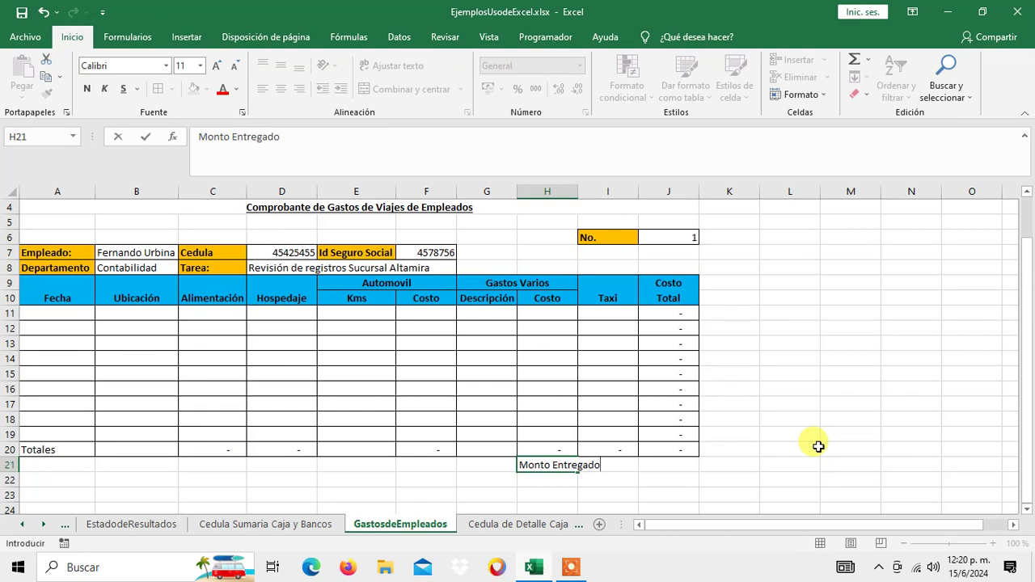
pyautogui.press('Return')
pyautogui.press('Up')
pyautogui.press('Right')
pyautogui.press('Right')
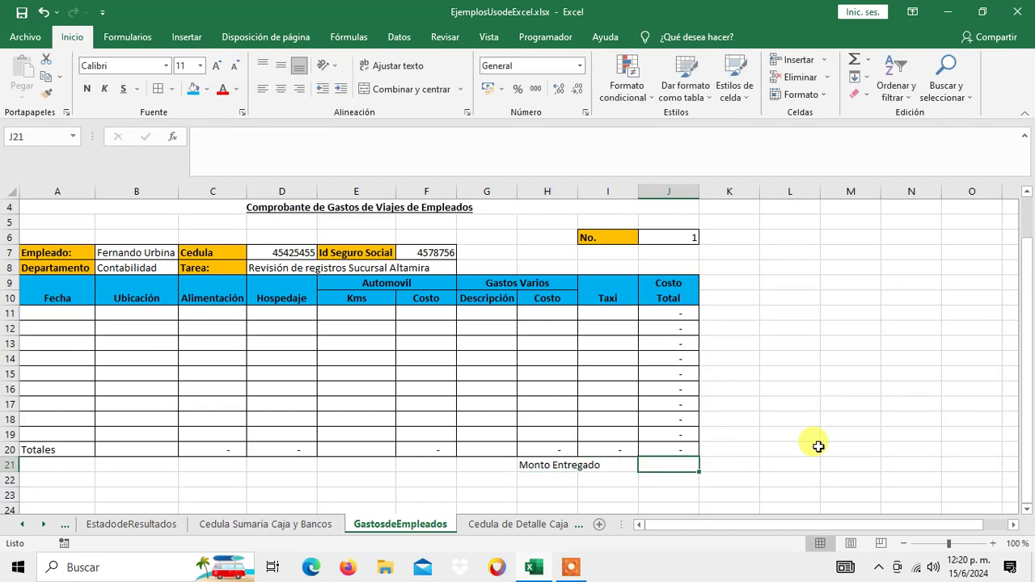
pyautogui.press('Left')
pyautogui.press('Left')
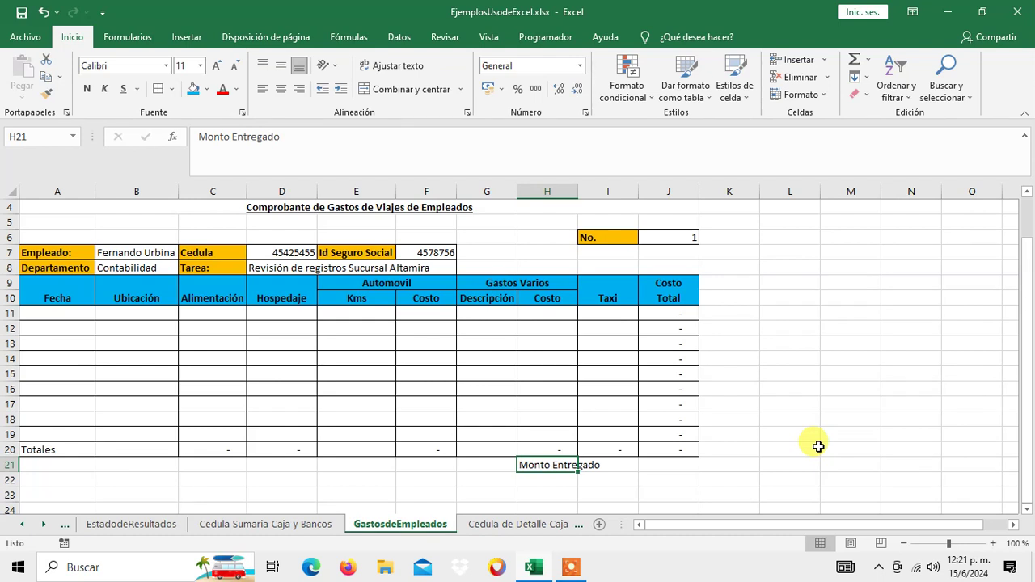
# Step: Move the 'Monto Entregado' label into G21 and widen column G to fit it
pyautogui.hotkey('ctrl', 'c')
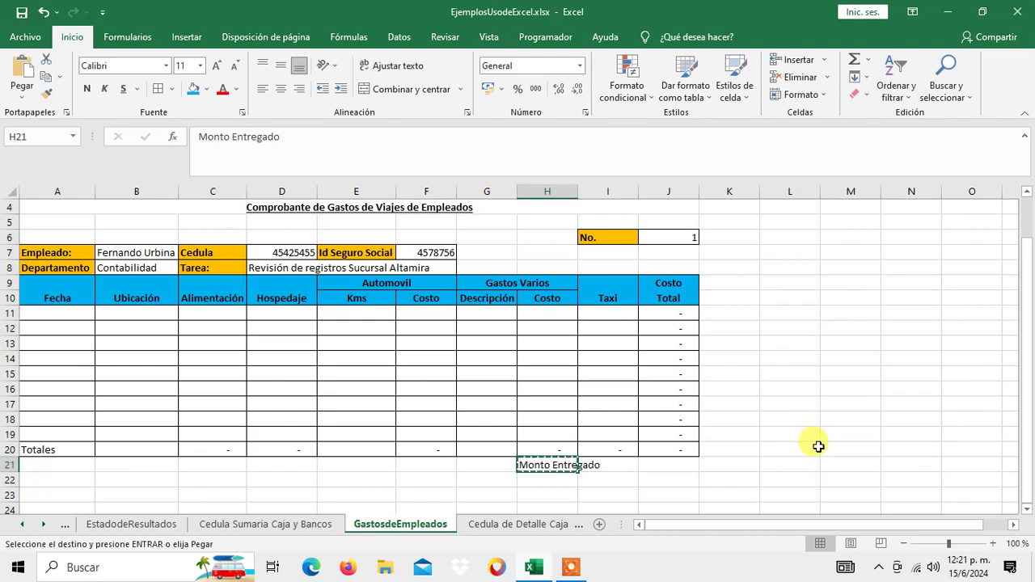
pyautogui.press('Left')
pyautogui.hotkey('ctrl', 'v')
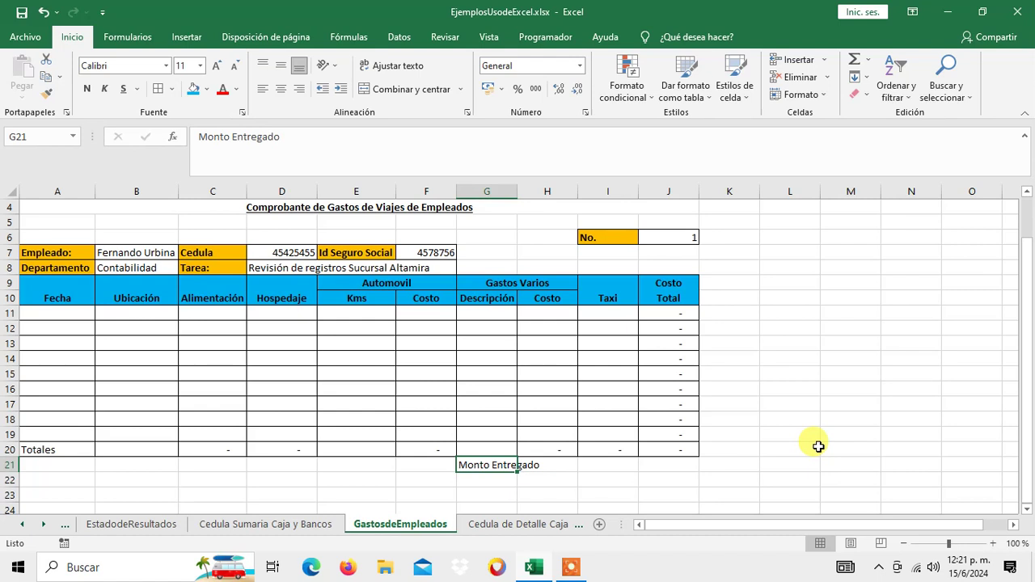
pyautogui.moveTo(521, 191); pyautogui.dragTo(552, 191)
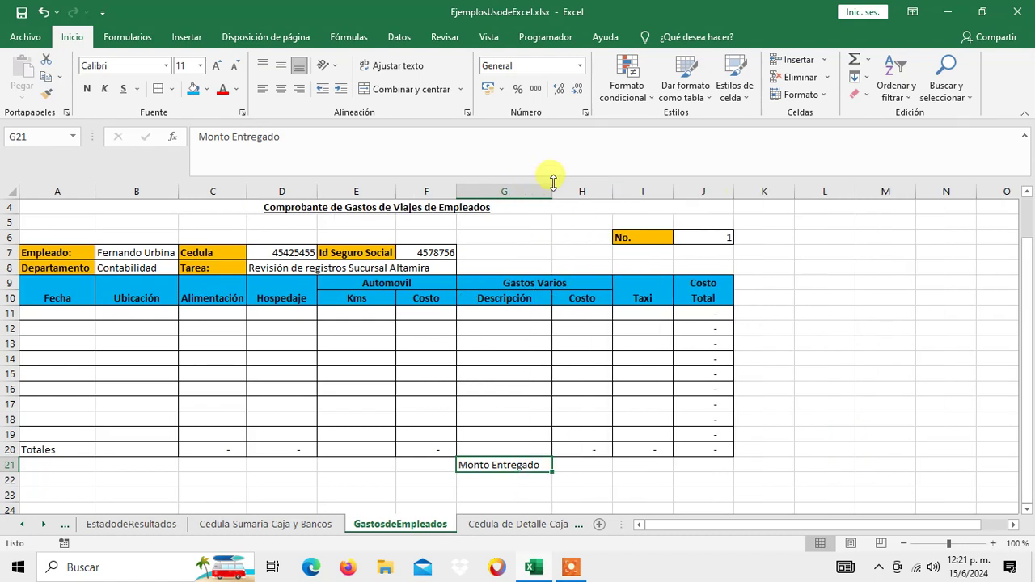
# Step: Select the J21 and J22 value cells, then enter 'Diferencia' in G22
pyautogui.click(692, 467)
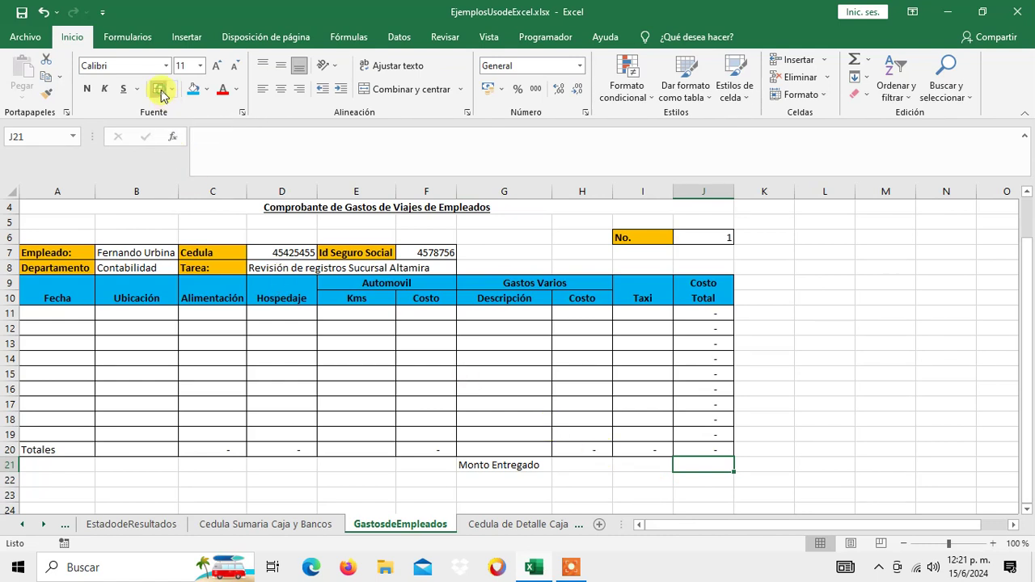
pyautogui.click(697, 481)
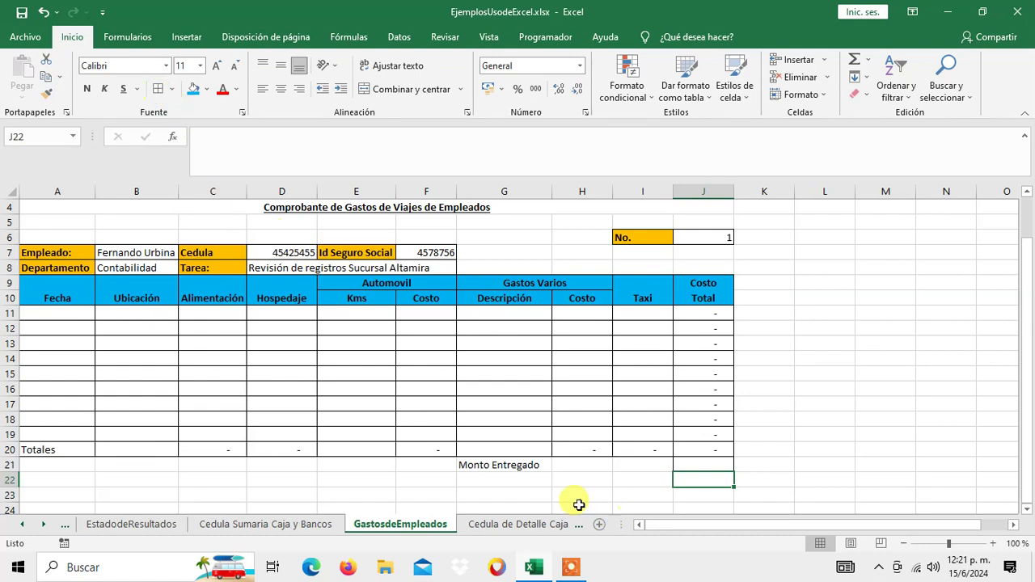
pyautogui.click(515, 480)
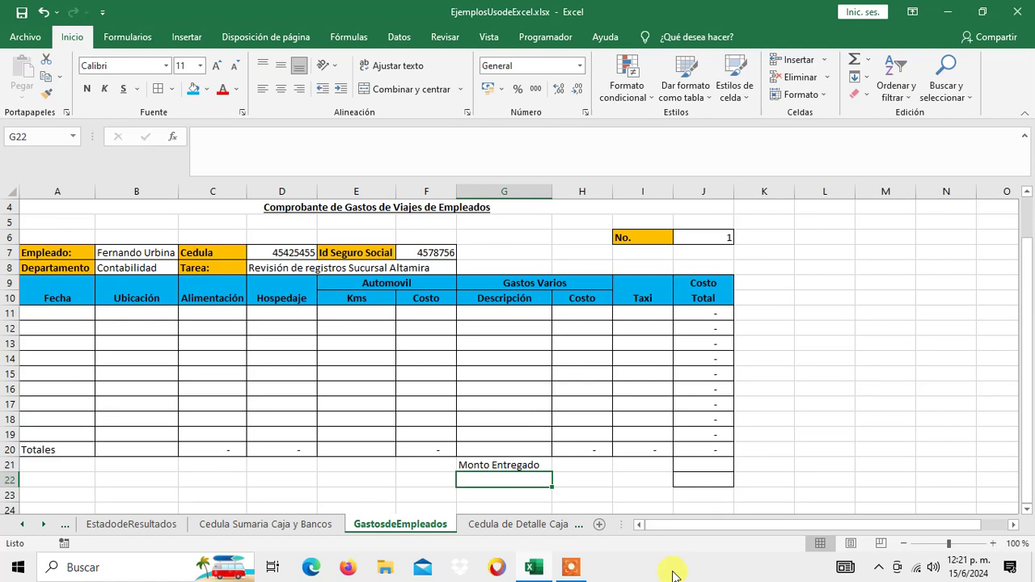
pyautogui.write('Difer')
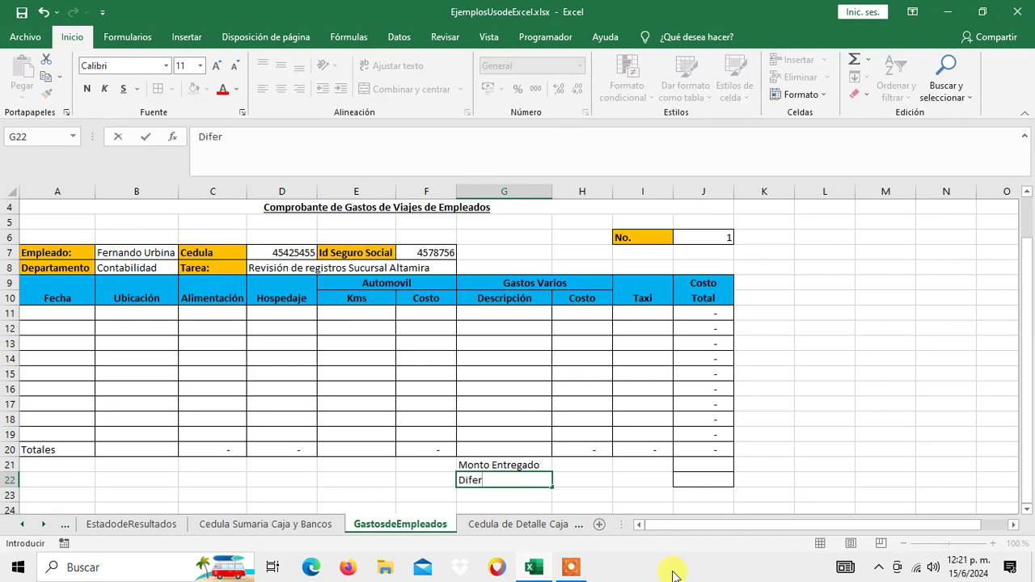
pyautogui.write('encia')
pyautogui.hotkey('ctrl', 'Return')
pyautogui.press('Right')
pyautogui.press('Right')
pyautogui.press('Left')
pyautogui.press('Left')
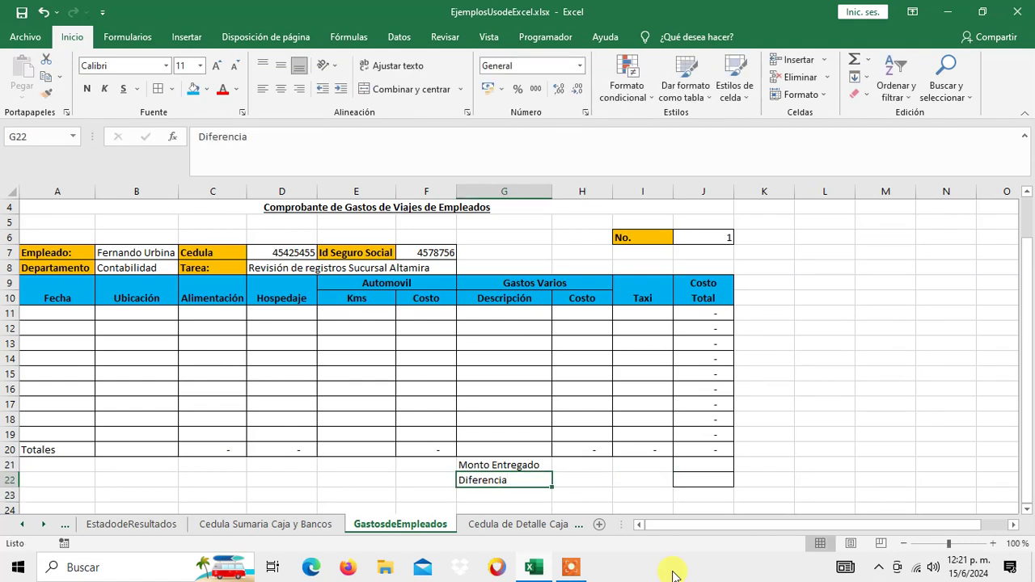
# Step: Extend the G22 label to 'Diferencia a Reembolsar' and return to J21
pyautogui.press('F2')
pyautogui.write('a Reembolsa')
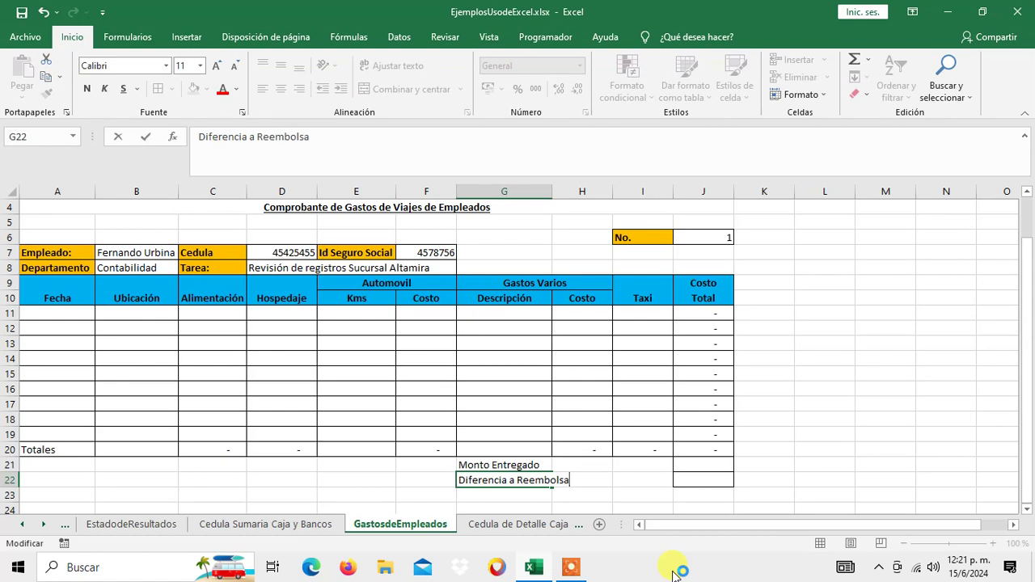
pyautogui.write('r')
pyautogui.press('Return')
pyautogui.press('Up')
pyautogui.press('Up')
pyautogui.press('Right')
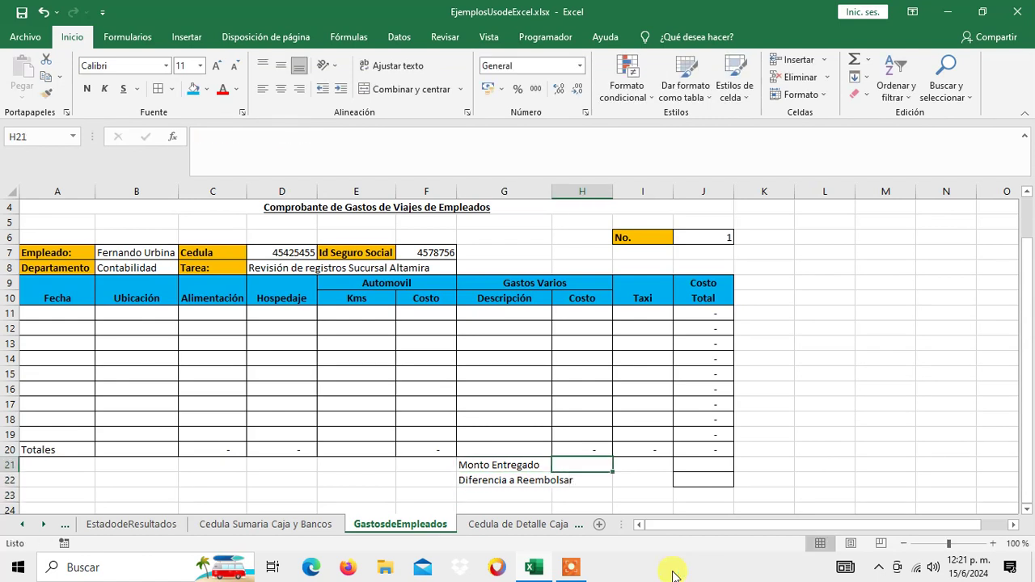
pyautogui.press('Right')
pyautogui.press('Right')
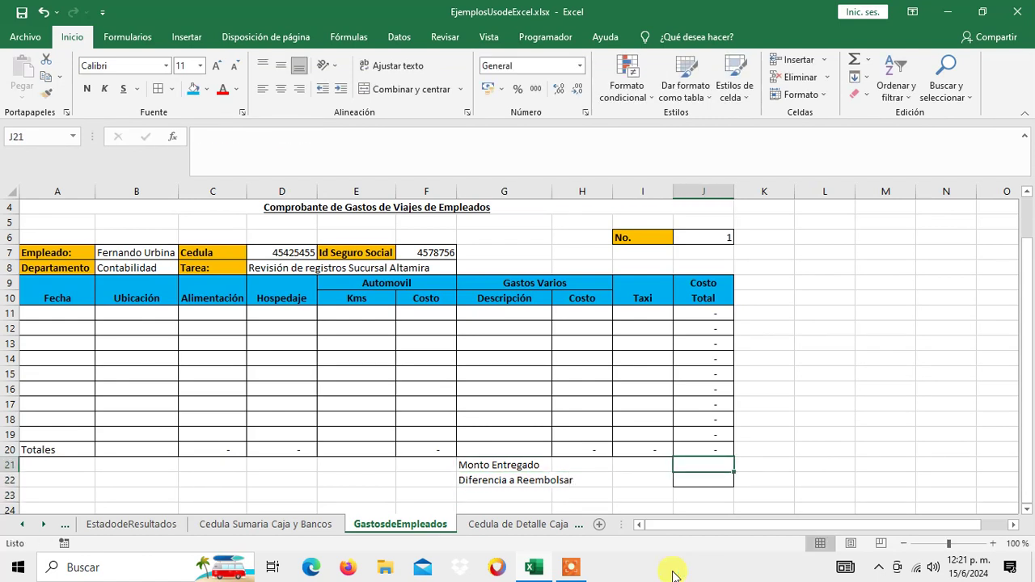
# Step: Enter the formula =+J21-J20 in J22 to compute the difference to reimburse
pyautogui.press('Up')
pyautogui.press('Left')
pyautogui.press('Left')
pyautogui.press('Left')
pyautogui.press('Left')
pyautogui.press('Left')
pyautogui.press('Left')
pyautogui.press('Down')
pyautogui.press('Right')
pyautogui.press('Right')
pyautogui.press('Right')
pyautogui.press('Right')
pyautogui.press('Right')
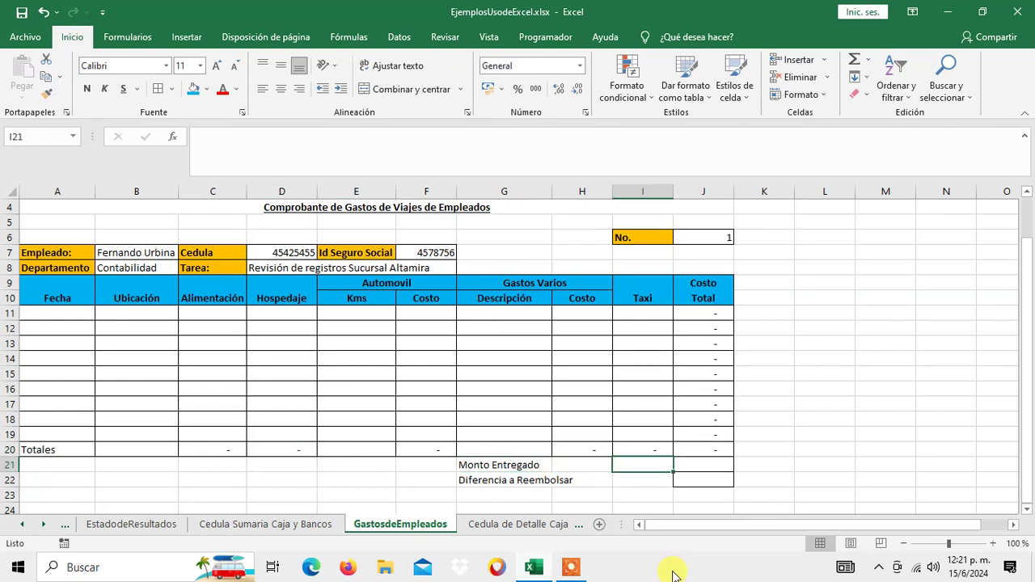
pyautogui.press('Right')
pyautogui.press('Down')
pyautogui.write('+')
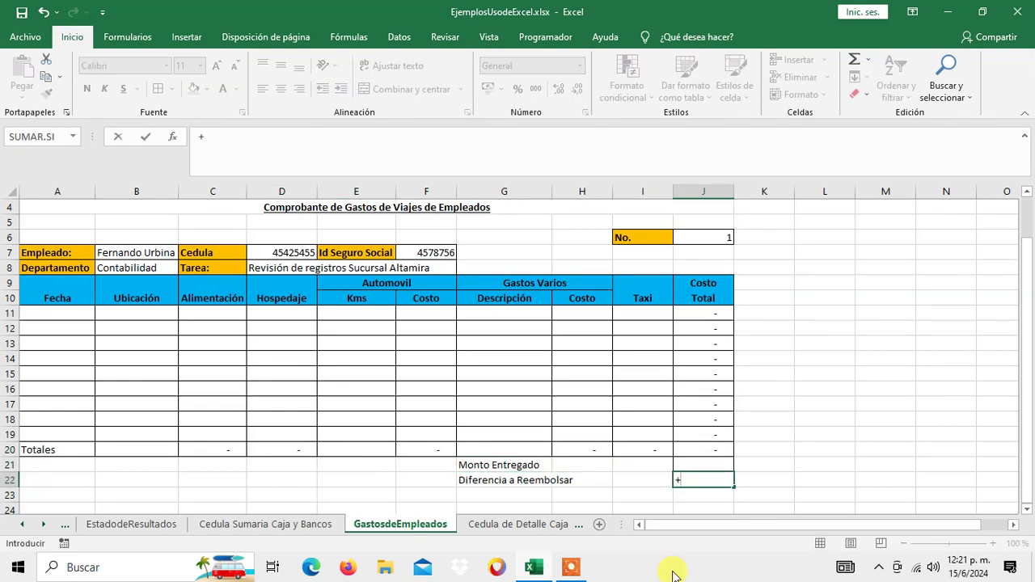
pyautogui.press('Up')
pyautogui.write('-')
pyautogui.press('Up')
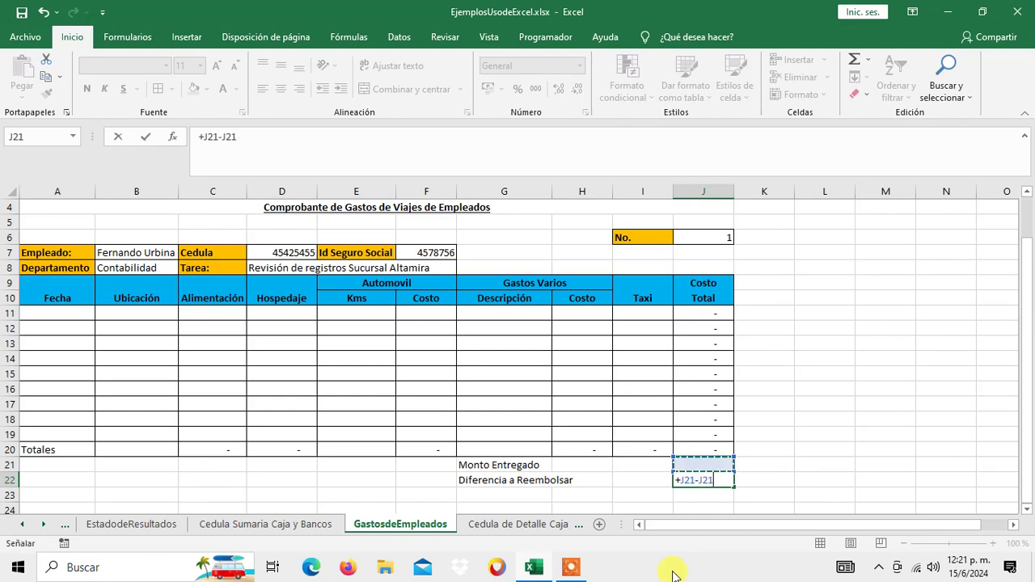
pyautogui.press('Up')
pyautogui.press('Return')
# Step: Check the J22 result and move back up toward the date rows
pyautogui.press('Up')
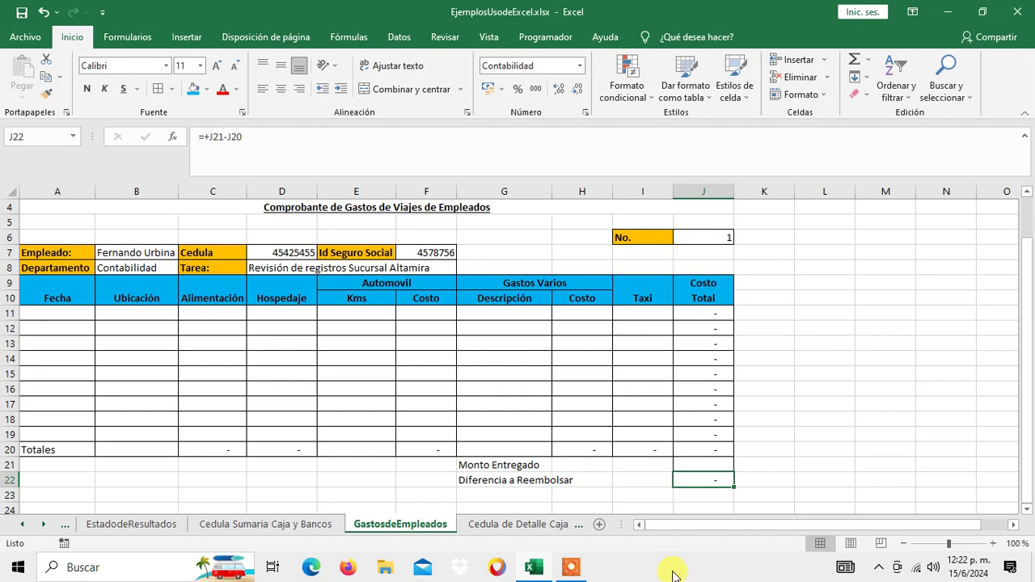
pyautogui.press('Left')
pyautogui.press('Left')
pyautogui.press('Up')
pyautogui.press('Right')
pyautogui.press('Right')
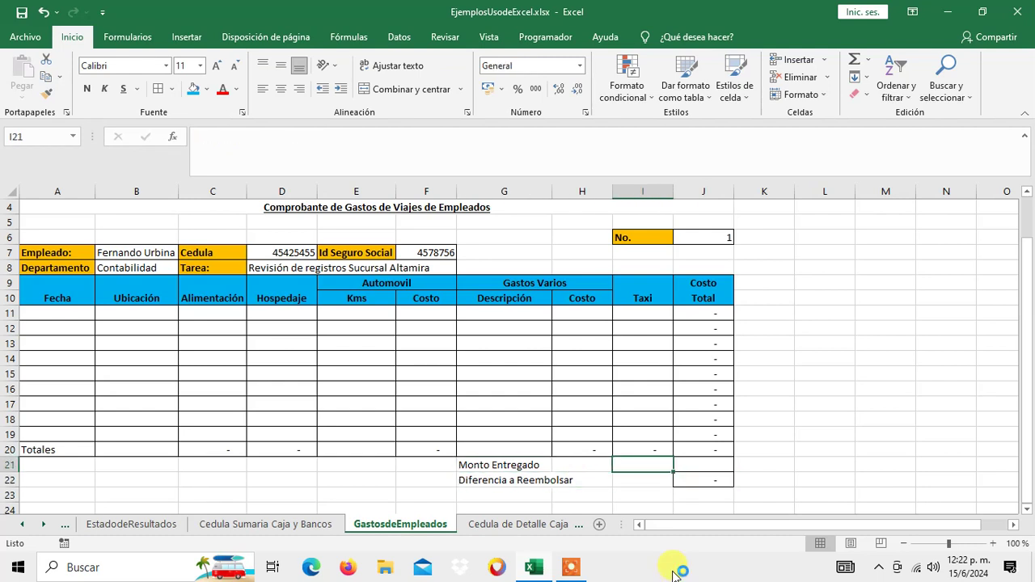
pyautogui.press('Left')
pyautogui.press('Left')
pyautogui.press('Left')
pyautogui.press('Left')
pyautogui.press('Left')
pyautogui.press('Left')
pyautogui.press('Left')
pyautogui.press('Up')
pyautogui.press('Up')
pyautogui.press('Up')
pyautogui.press('Up')
pyautogui.press('Up')
pyautogui.press('Up')
pyautogui.press('Up')
pyautogui.press('Up')
pyautogui.press('Up')
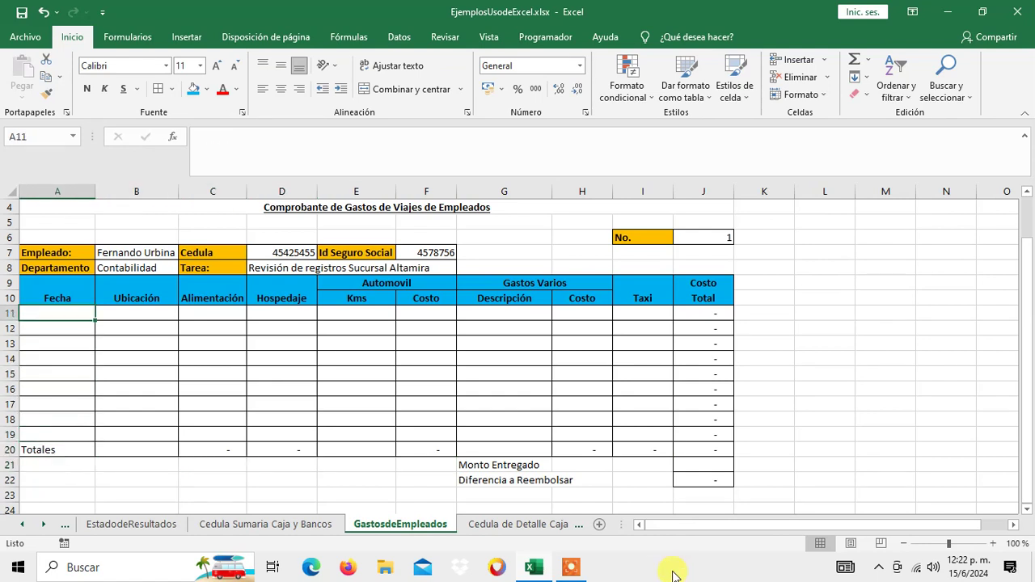
# Step: Enter the dates 1/6/2024 through 5/6/2024 in A11:A15
pyautogui.write('1/6/2024')
pyautogui.press('Return')
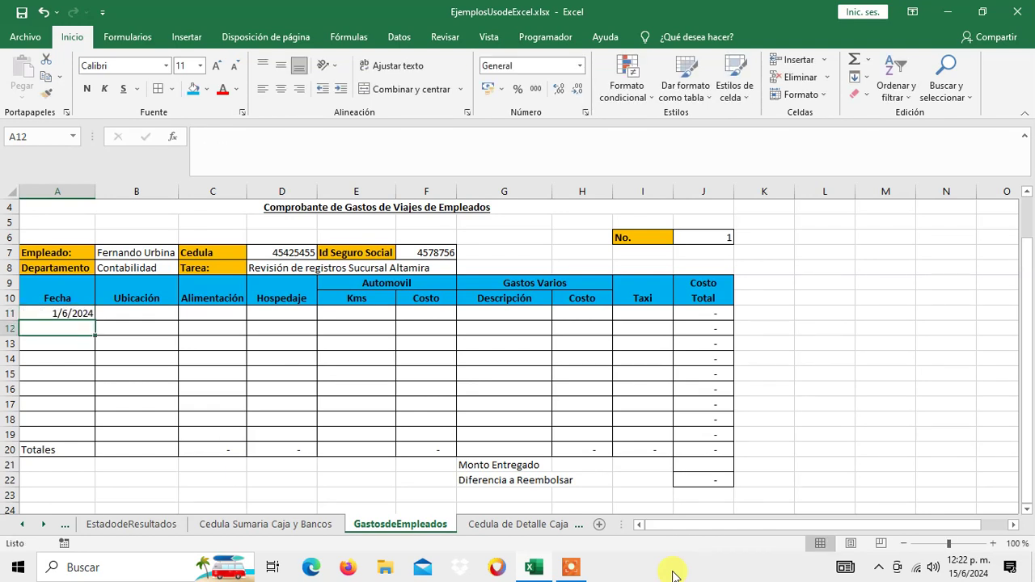
pyautogui.write('2/6/2024')
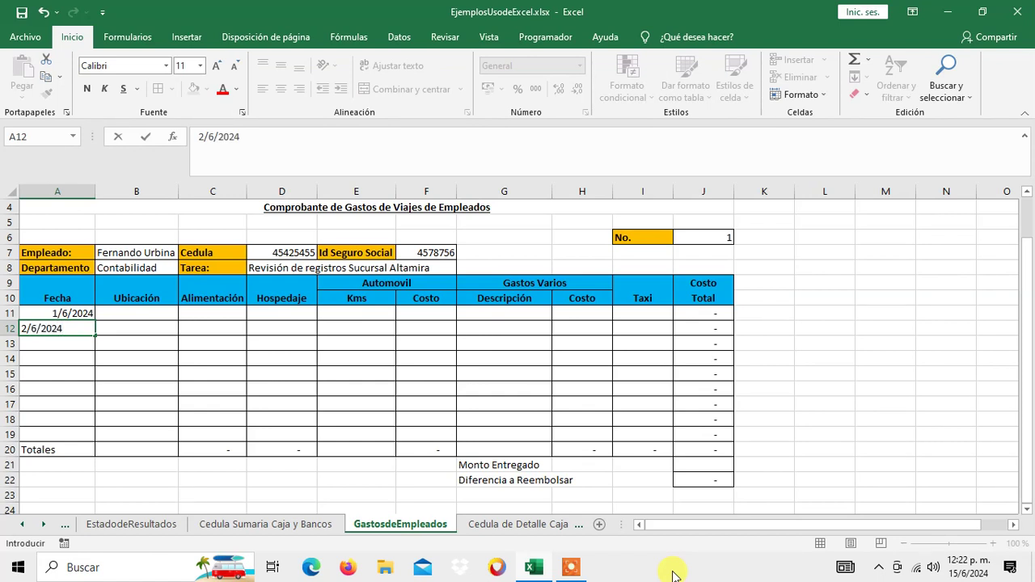
pyautogui.press('Return')
pyautogui.write('3/6/2024')
pyautogui.press('Return')
pyautogui.write('4/6/2024')
pyautogui.press('Return')
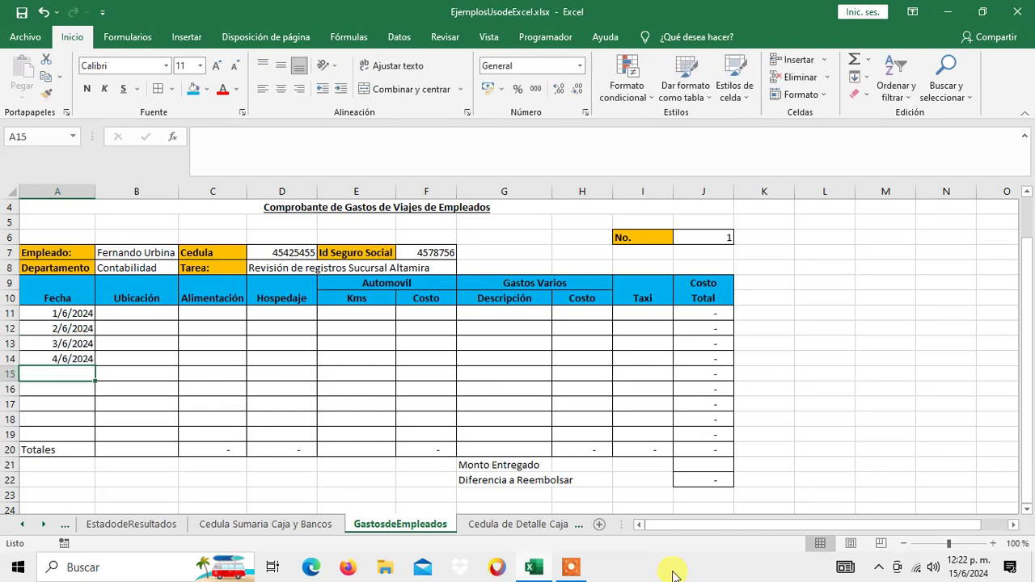
pyautogui.write('5/6/2024')
pyautogui.press('Return')
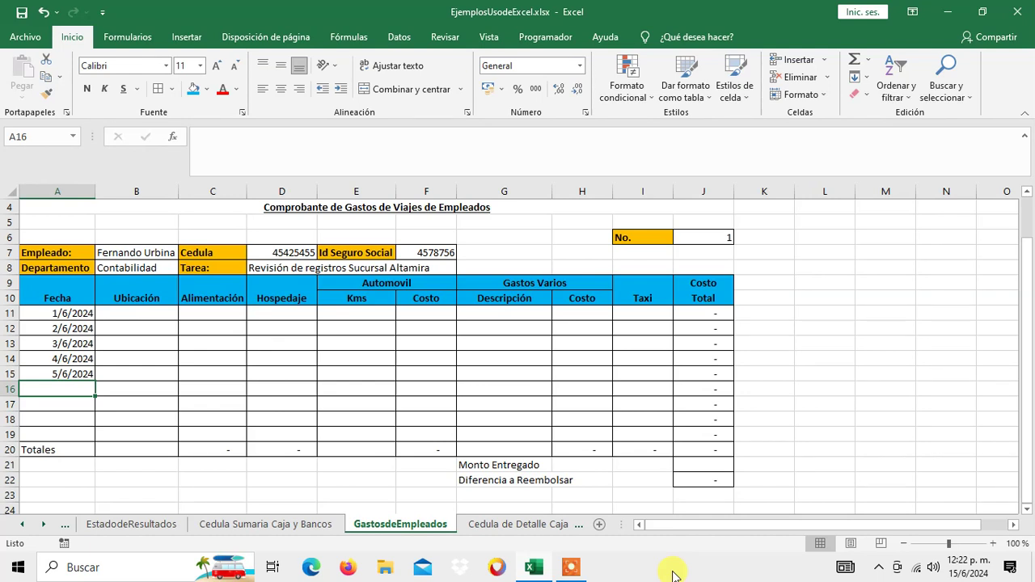
# Step: Fill A16:A18 with a previous-date-plus-1 formula so the dates continue
pyautogui.write('+')
pyautogui.press('Up')
pyautogui.write('+1')
pyautogui.press('Return')
pyautogui.press('Up')
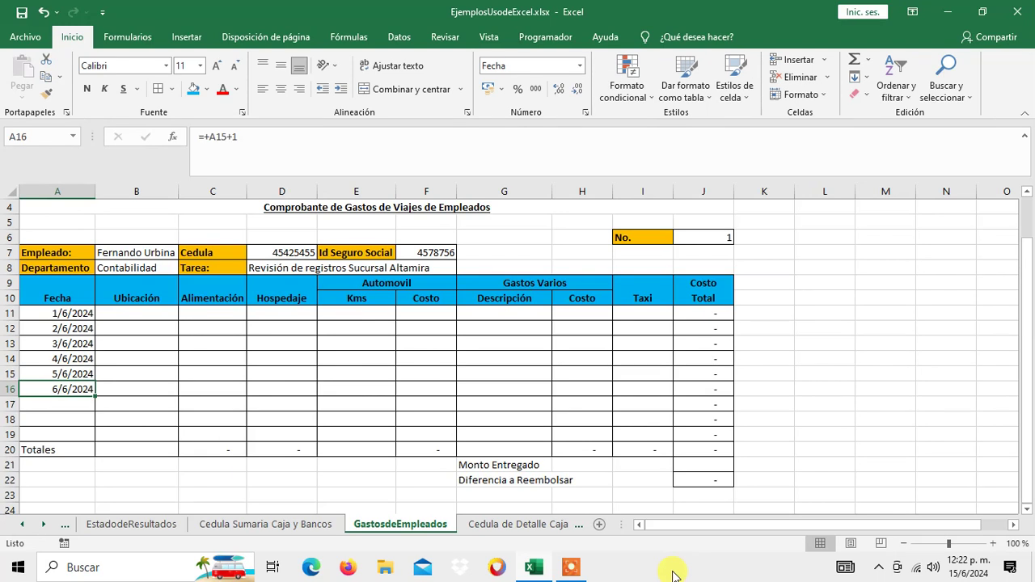
pyautogui.hotkey('ctrl', 'c')
pyautogui.press('Down')
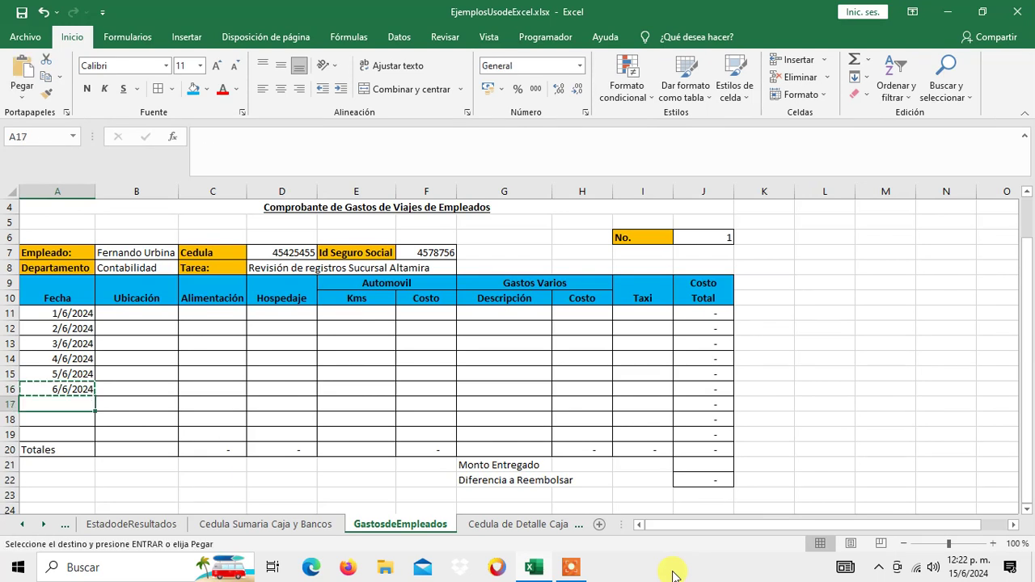
pyautogui.hotkey('shift', 'Down')
pyautogui.press('Return')
# Step: Copy A11:A18 and paste it back in place using a Paste option
pyautogui.hotkey('shift', 'Up')
pyautogui.press('Up')
pyautogui.press('Down')
pyautogui.press('Up')
pyautogui.press('Up')
pyautogui.press('Up')
pyautogui.press('Up')
pyautogui.press('Up')
pyautogui.press('Up')
pyautogui.press('Down')
pyautogui.hotkey('shift', 'Down')
pyautogui.hotkey('shift', 'Down')
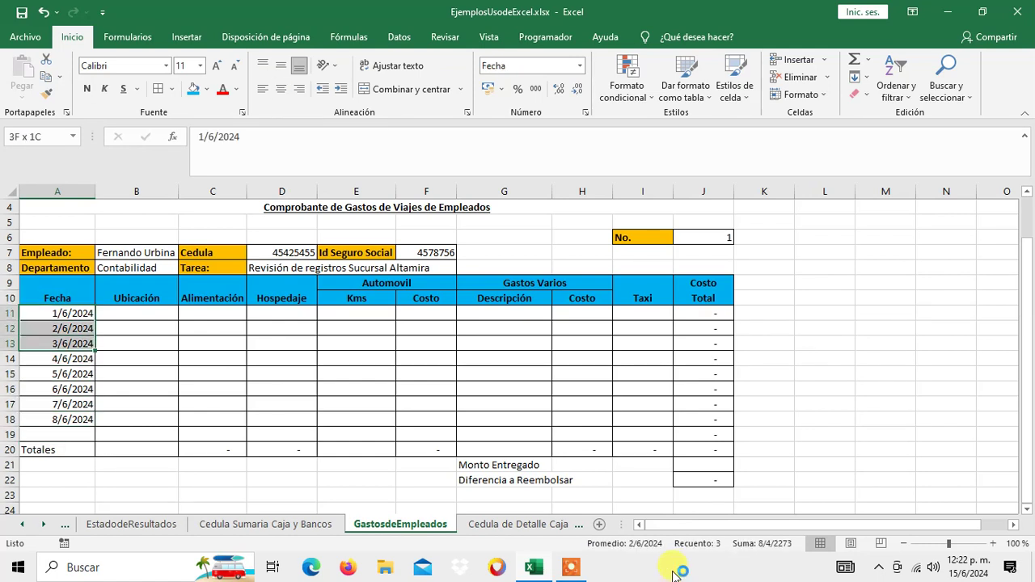
pyautogui.hotkey('shift', 'Down')
pyautogui.hotkey('shift', 'Down')
pyautogui.hotkey('shift', 'Down')
pyautogui.hotkey('shift', 'Down')
pyautogui.hotkey('shift', 'Down')
pyautogui.hotkey('ctrl', 'c')
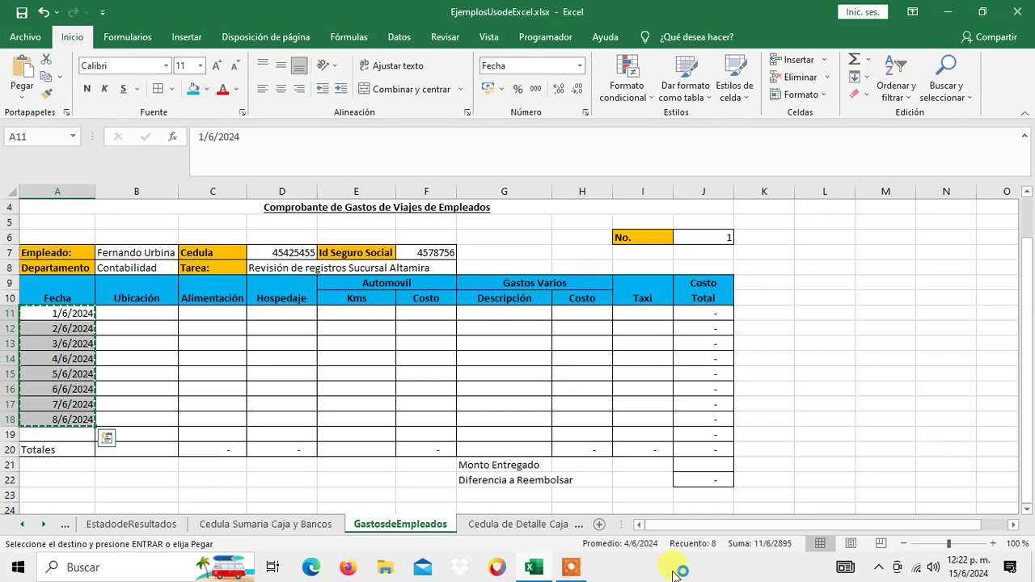
pyautogui.click(20, 103)
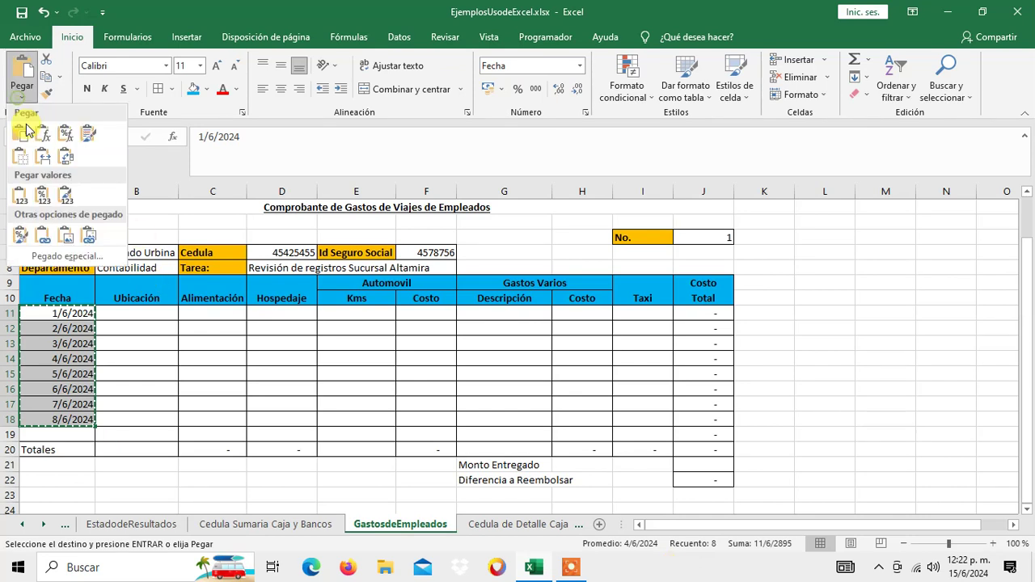
pyautogui.click(22, 192)
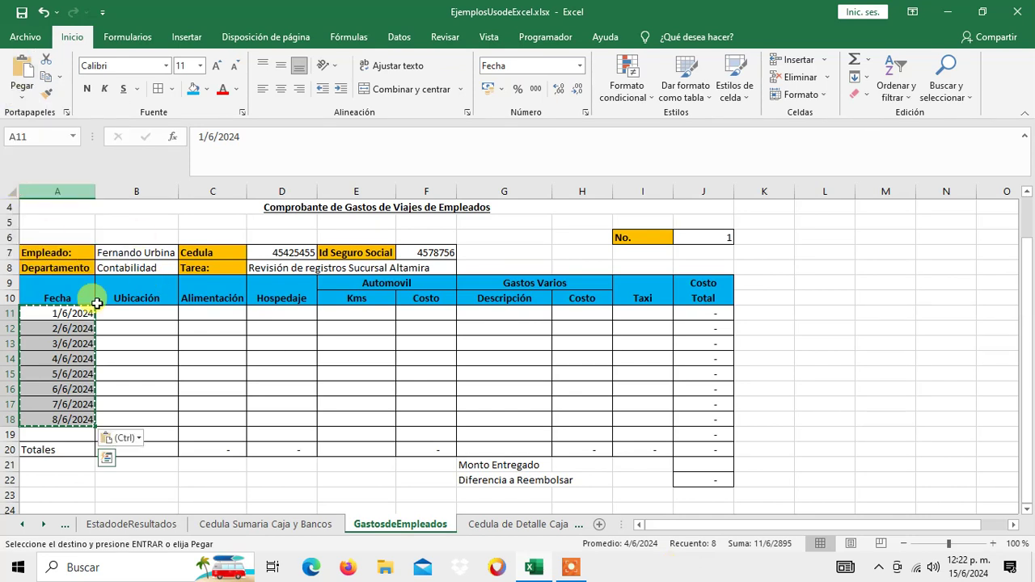
pyautogui.press('Escape')
# Step: Verify the dates in A16:A18 and select A11:A18 to review them
pyautogui.click(81, 415)
pyautogui.click(79, 401)
pyautogui.click(79, 387)
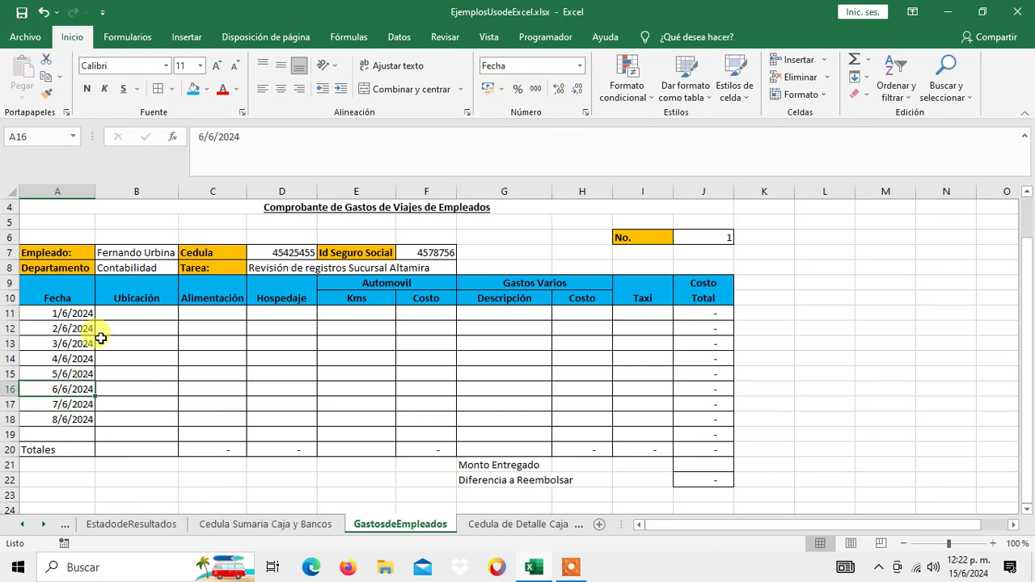
pyautogui.moveTo(72, 313); pyautogui.dragTo(67, 417)
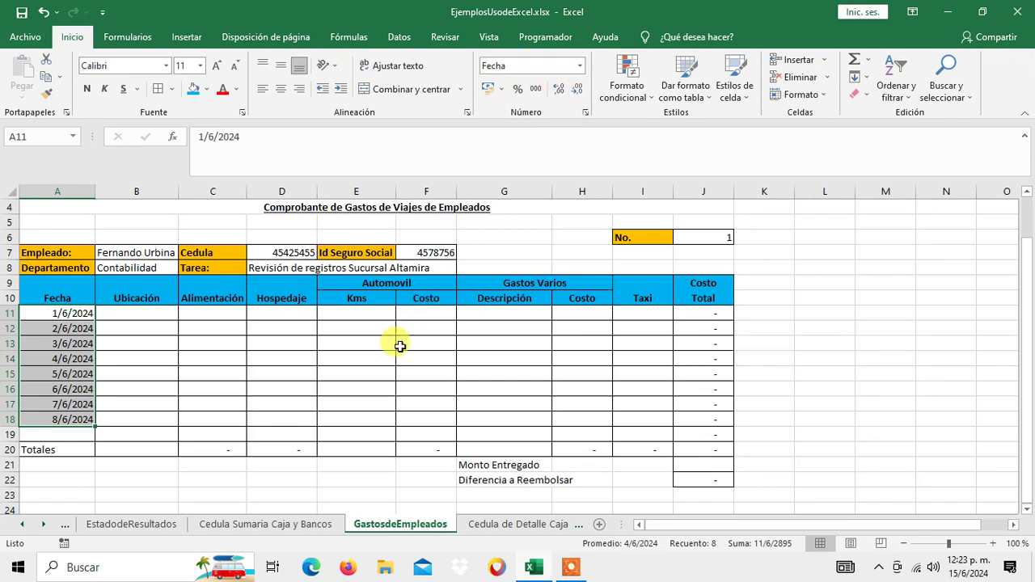
# Step: Enter Altamira as the 1/6/2024 location in B11
pyautogui.click(139, 315)
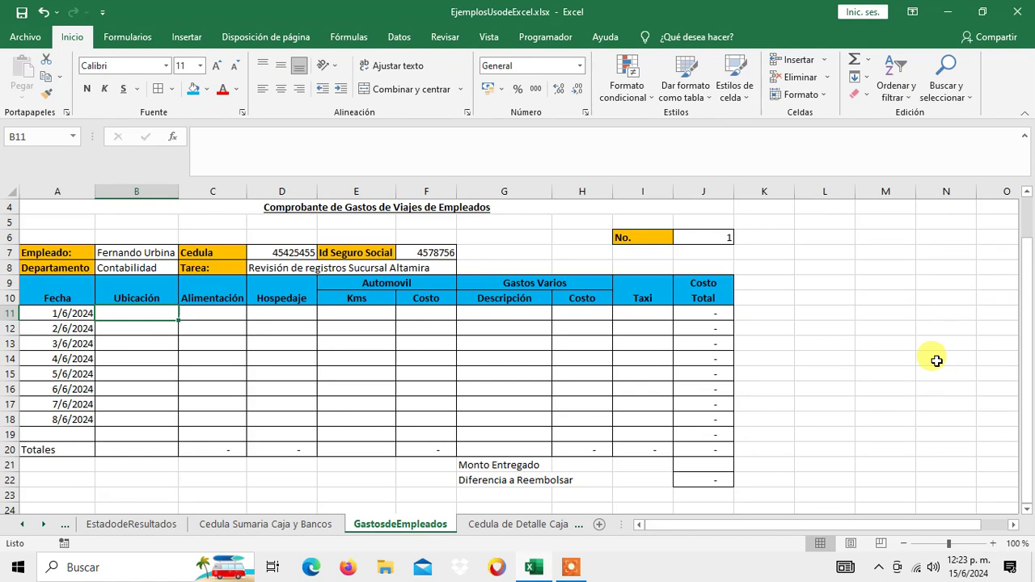
pyautogui.write('Altamira')
pyautogui.press('Return')
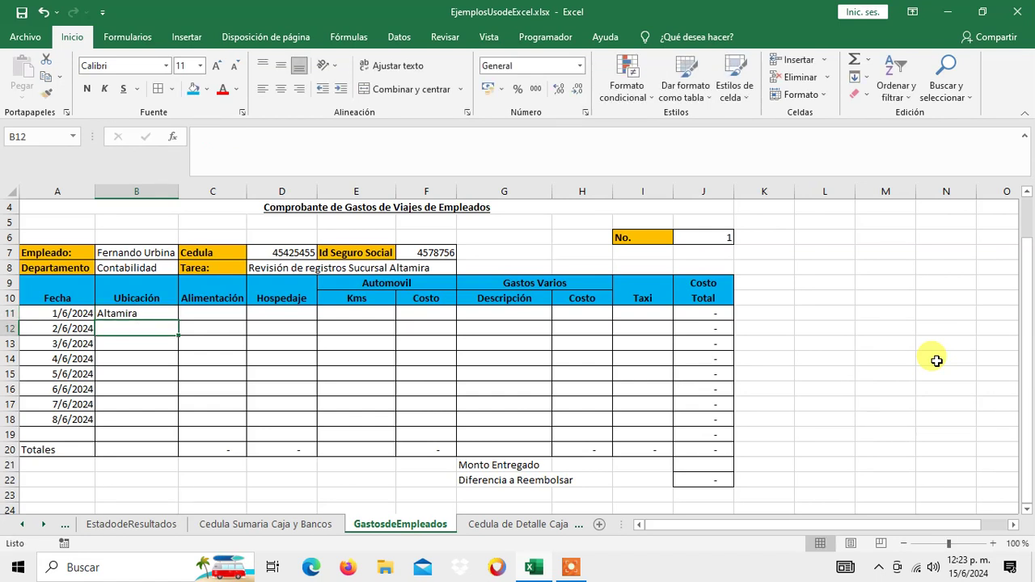
pyautogui.press('Down')
pyautogui.press('Down')
pyautogui.press('Down')
pyautogui.press('Down')
pyautogui.press('Down')
pyautogui.press('Down')
pyautogui.press('Up')
pyautogui.press('Up')
pyautogui.press('Up')
pyautogui.press('Up')
pyautogui.press('Up')
pyautogui.press('Up')
pyautogui.press('Up')
pyautogui.press('Right')
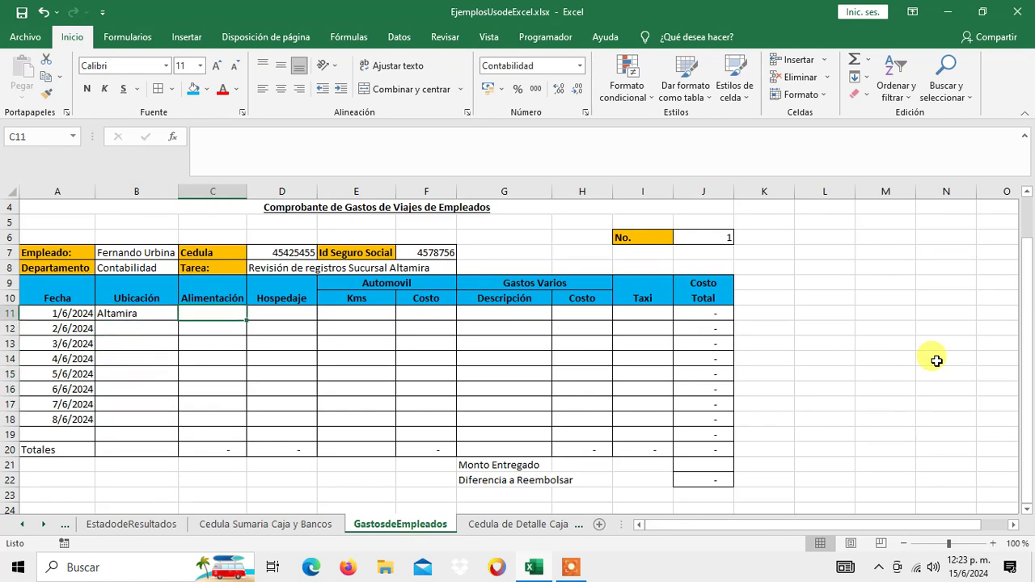
# Step: Enter meals 100, lodging 150, 80 km and car cost 100 in row 11
pyautogui.write('100')
pyautogui.press('Tab')
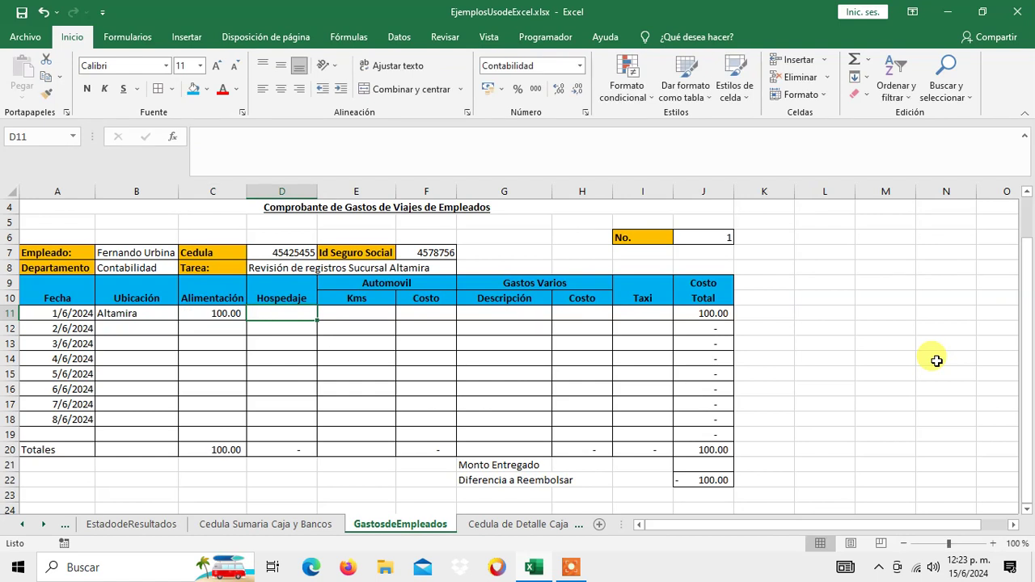
pyautogui.write('150')
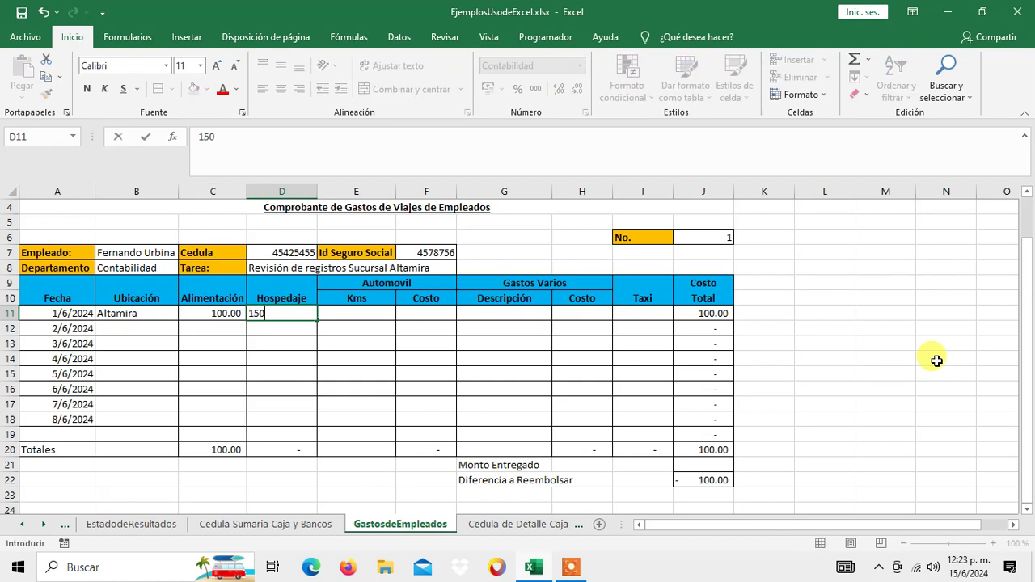
pyautogui.press('Tab')
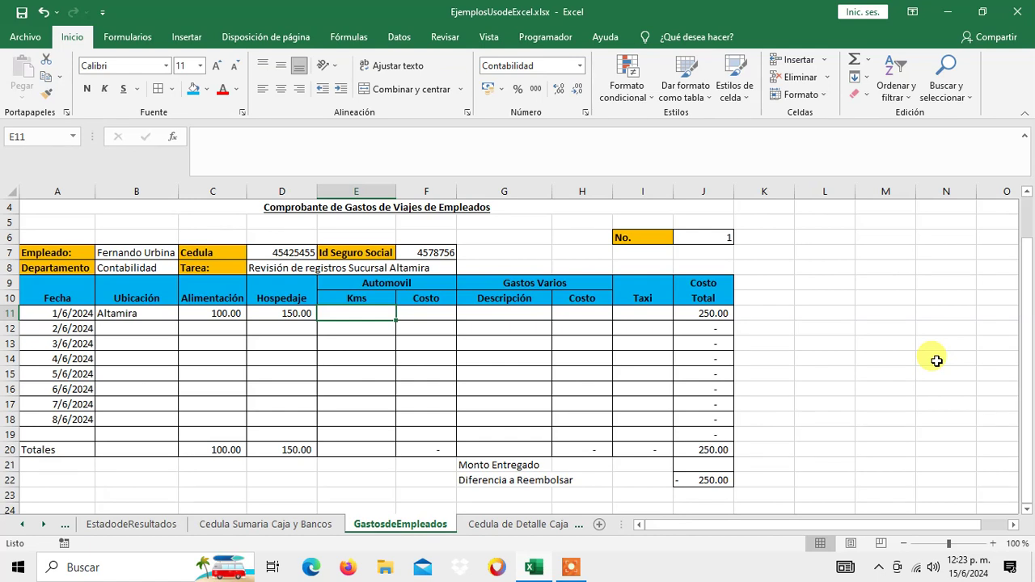
pyautogui.write('545')
pyautogui.press('Tab')
pyautogui.press('Left')
pyautogui.write('80')
pyautogui.press('Tab')
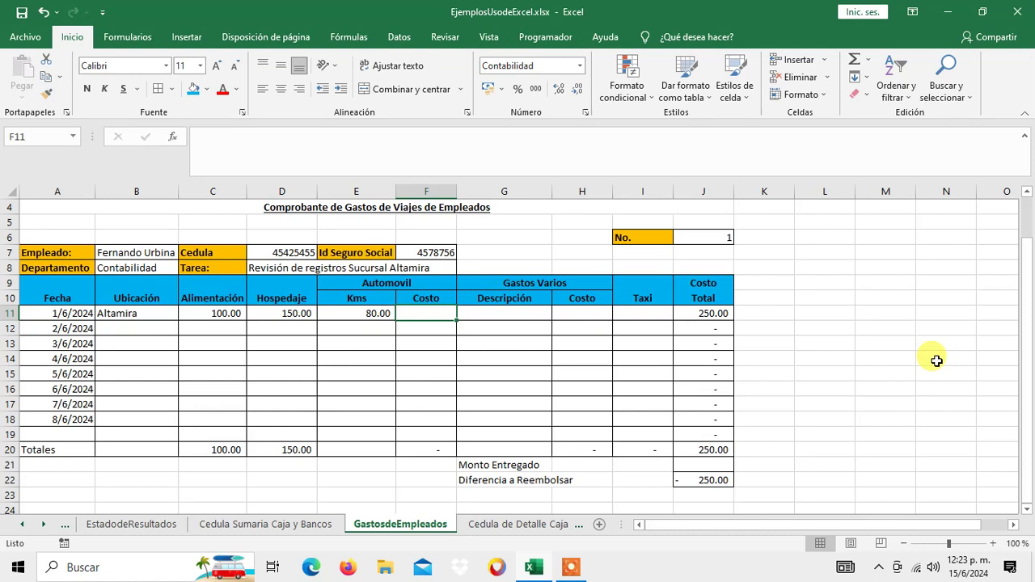
pyautogui.write('100')
pyautogui.press('Tab')
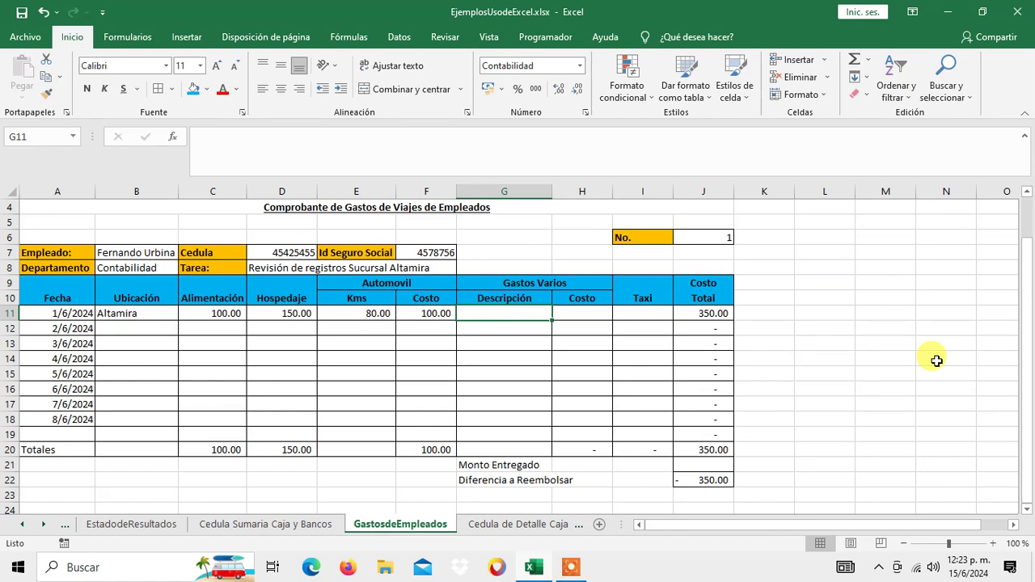
# Step: Add 'Papeleria' as the miscellaneous expense with a cost of 500
pyautogui.write('Papeleria')
pyautogui.press('Tab')
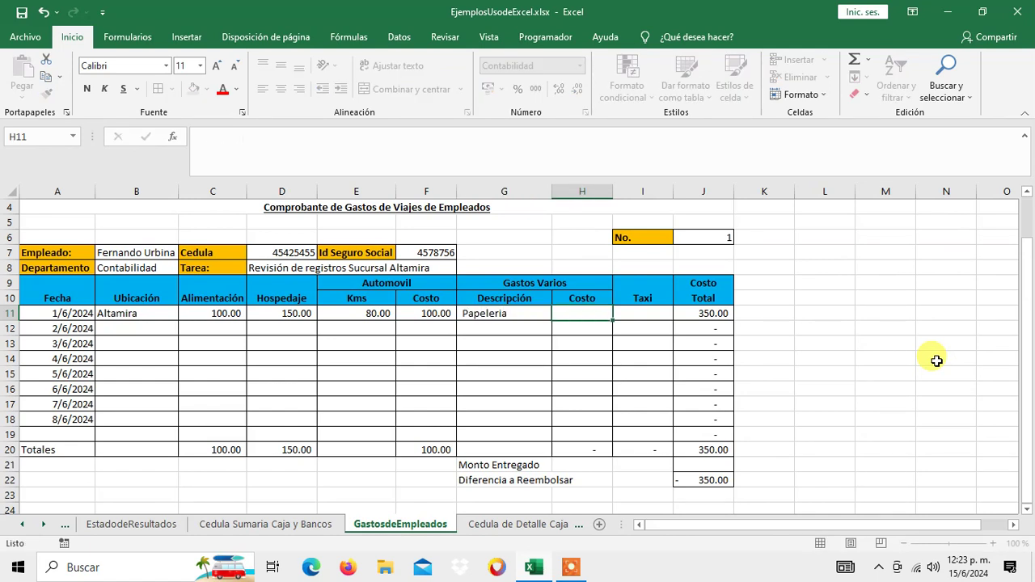
pyautogui.write('500')
pyautogui.press('Tab')
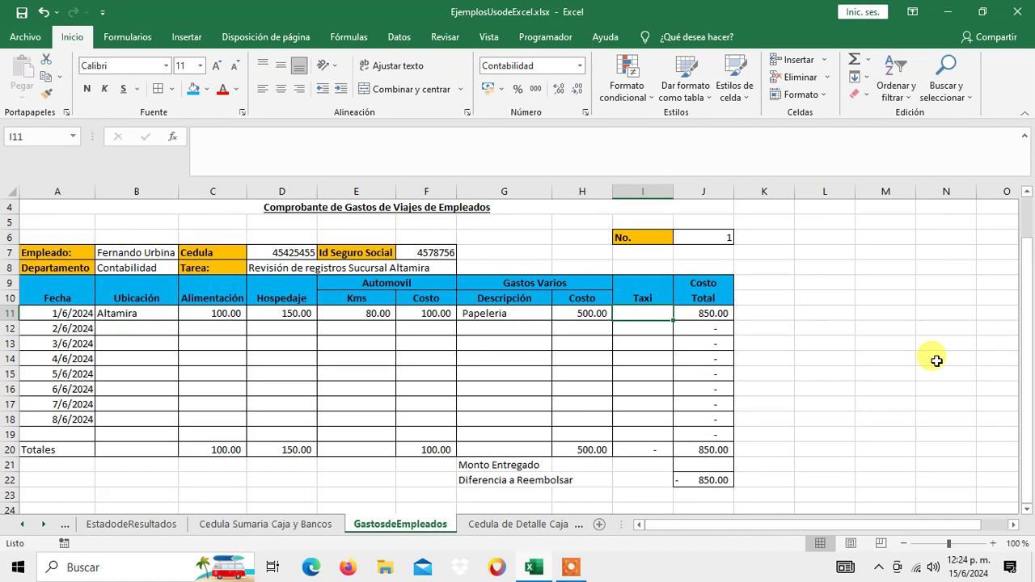
# Step: Enter 100 as the taxi cost for the 1/6/2024 row
pyautogui.write('100')
pyautogui.press('Return')
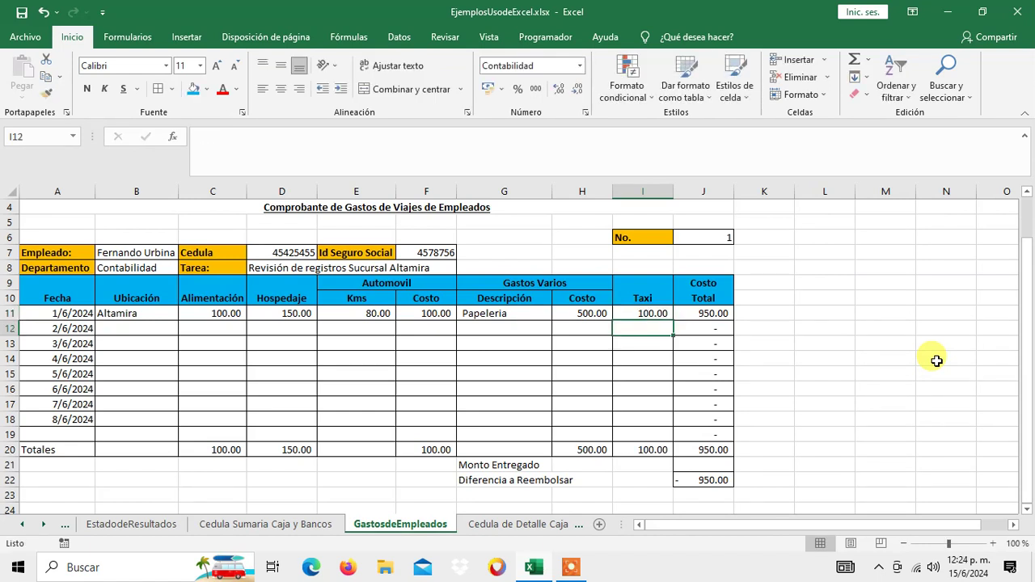
pyautogui.press('Left')
pyautogui.press('Left')
pyautogui.press('Left')
pyautogui.press('Left')
pyautogui.press('Left')
pyautogui.press('Left')
pyautogui.press('Left')
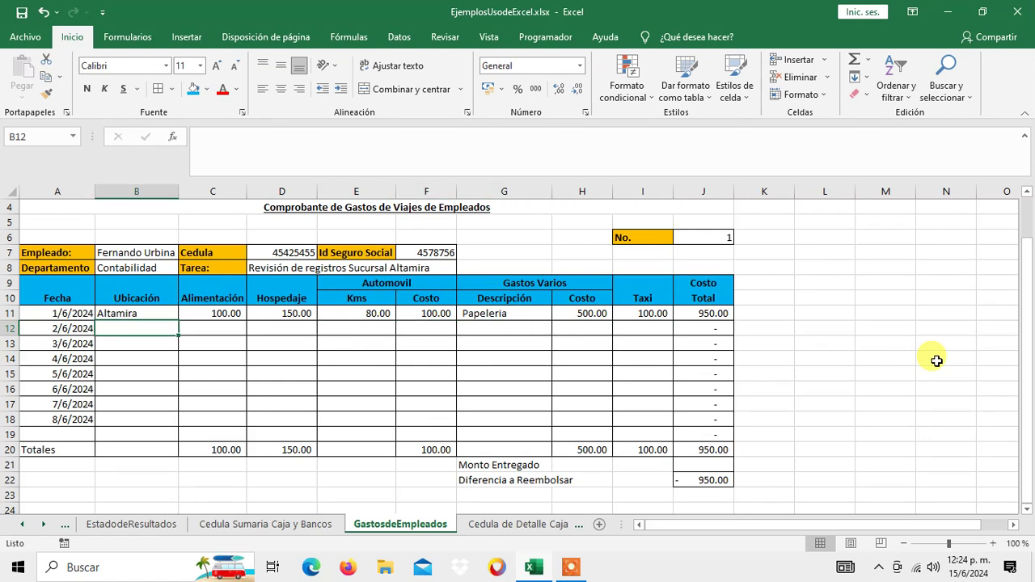
pyautogui.press('Up')
pyautogui.press('Down')
# Step: Enter Linda Vista, Las Brisas, La Morazan and Bolonia in B12:B15
pyautogui.write('Linda Vista')
pyautogui.press('Return')
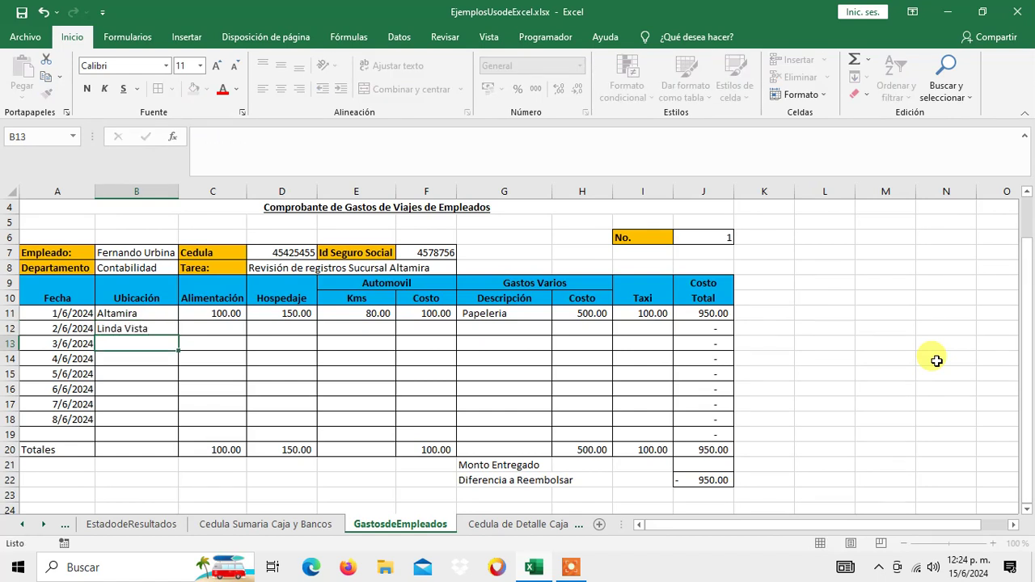
pyautogui.write('Las Brisas')
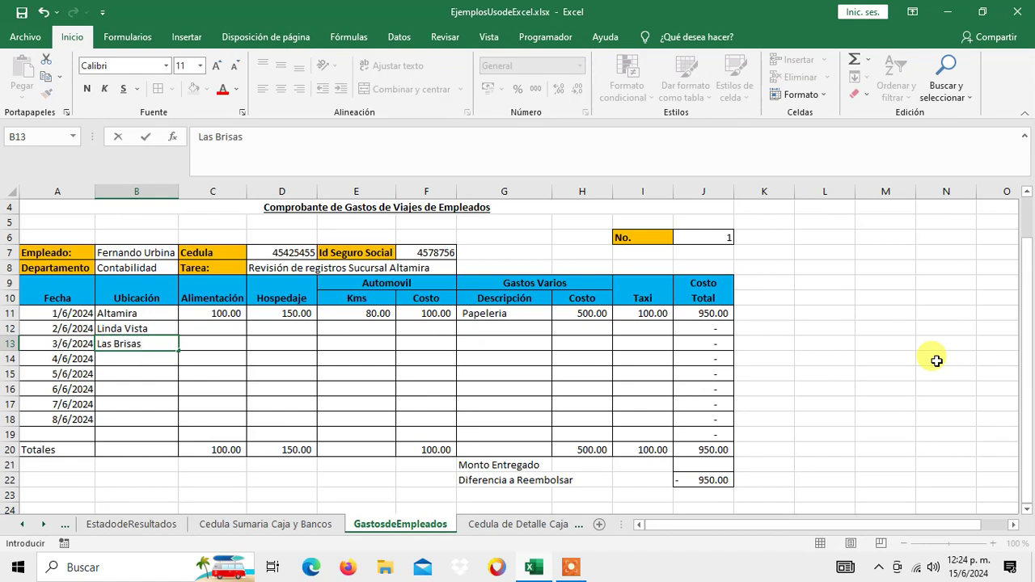
pyautogui.press('Return')
pyautogui.write('Mi')
pyautogui.press('BackSpace')
pyautogui.press('BackSpace')
pyautogui.write('La Morazan')
pyautogui.press('Return')
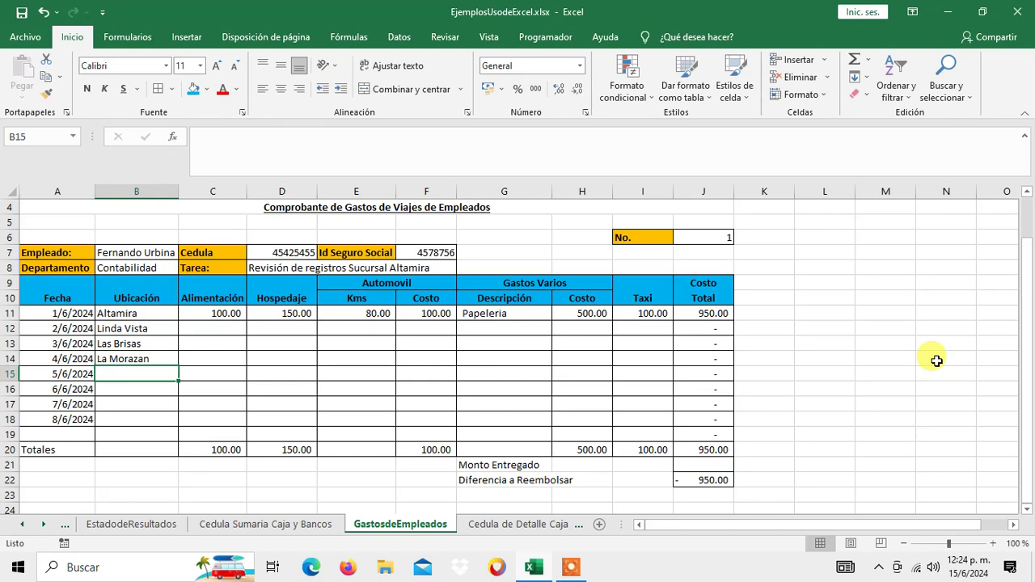
pyautogui.write('Bolonia')
pyautogui.press('Return')
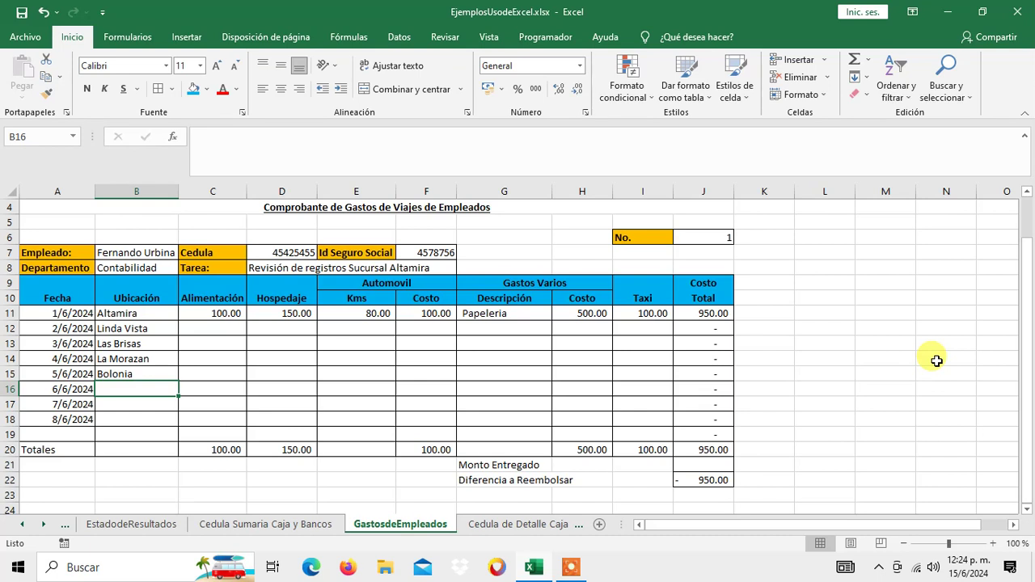
# Step: Enter San Juan, Los Robles and La Centroamerica in B16:B18
pyautogui.write('Repar')
pyautogui.press('BackSpace')
pyautogui.press('BackSpace')
pyautogui.press('BackSpace')
pyautogui.press('BackSpace')
pyautogui.press('BackSpace')
pyautogui.write('San ')
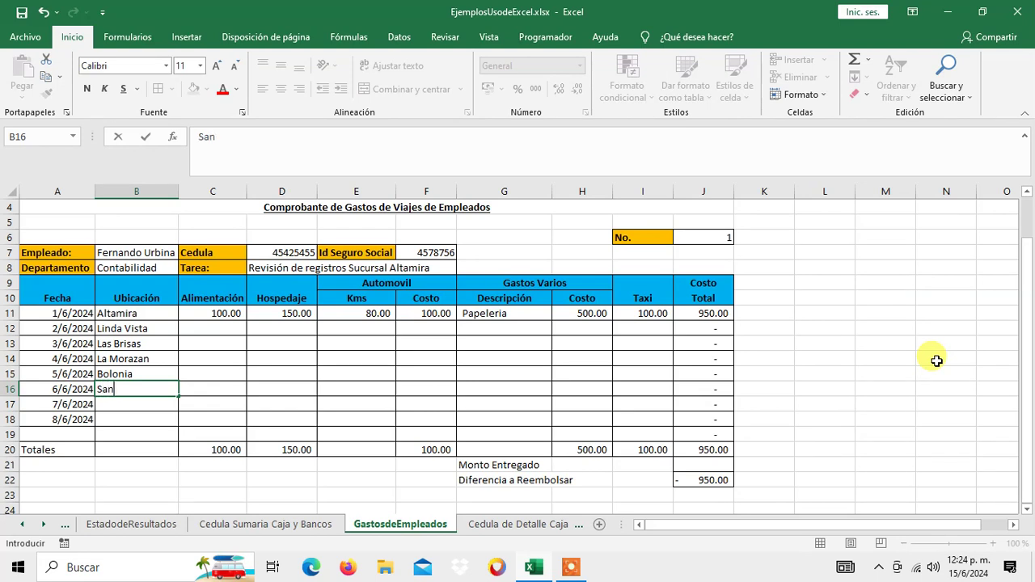
pyautogui.write('Juan')
pyautogui.press('Return')
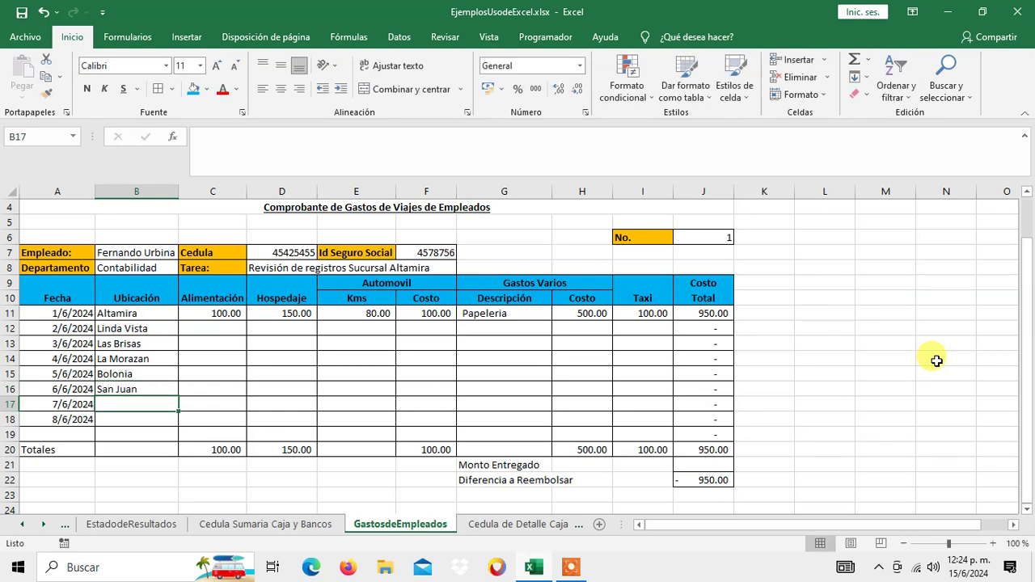
pyautogui.write('Los Robles')
pyautogui.hotkey('ctrl', 'Return')
pyautogui.press('Return')
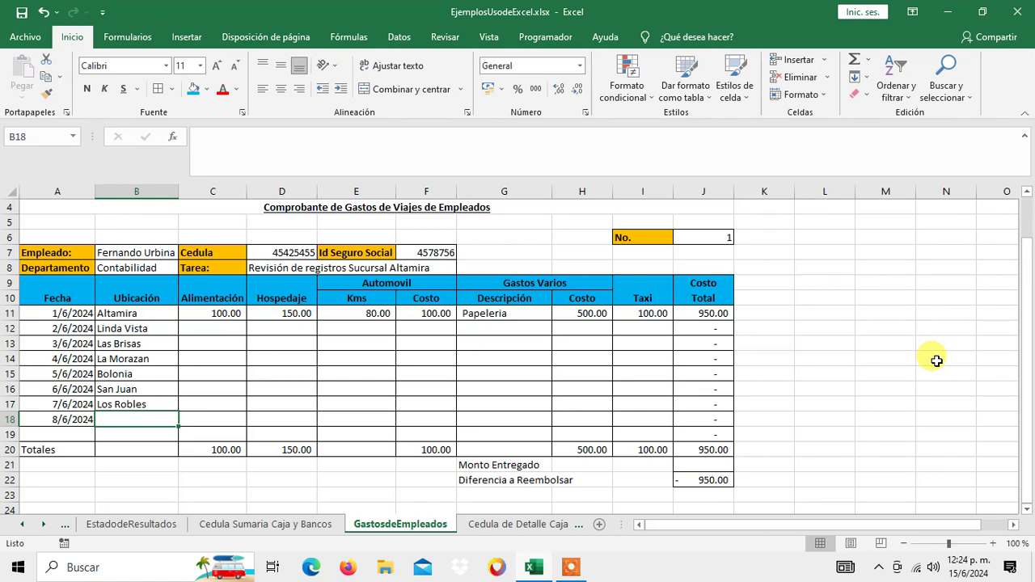
pyautogui.write('La Centroamerica')
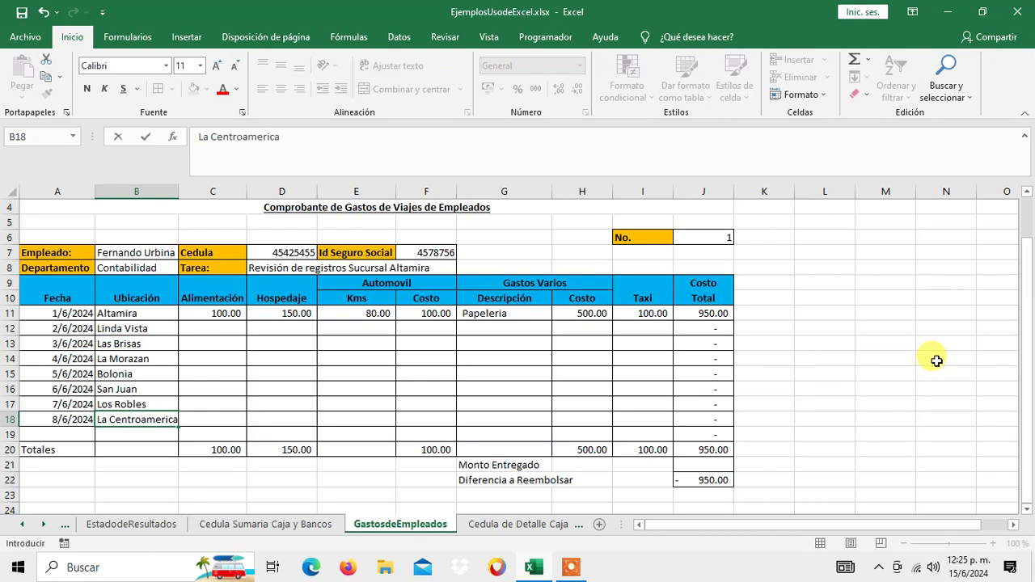
pyautogui.press('Return')
pyautogui.press('Up')
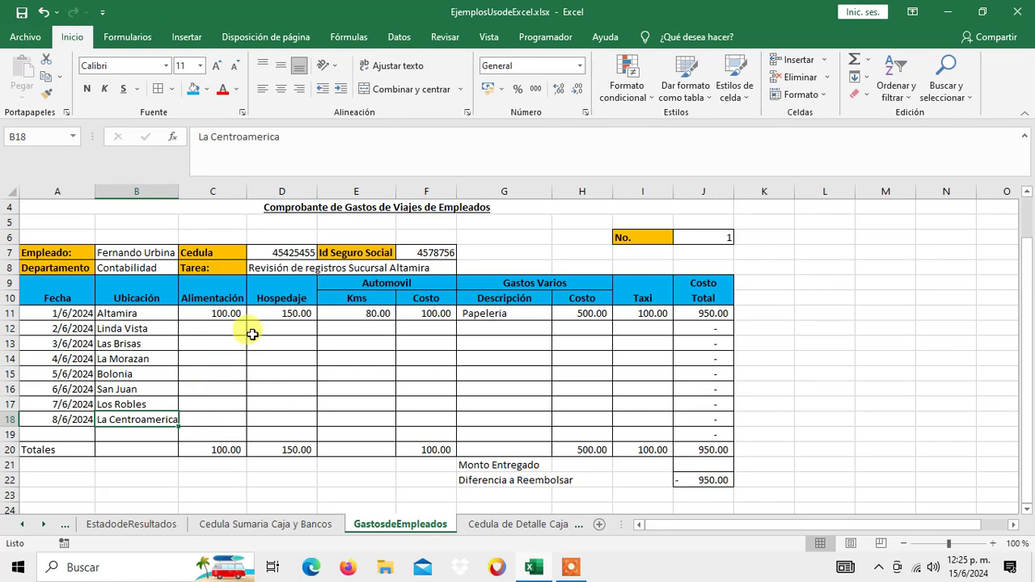
# Step: Enter 100 as the 2/6/2024 meals cost and copy it down to C13:C18
pyautogui.click(237, 329)
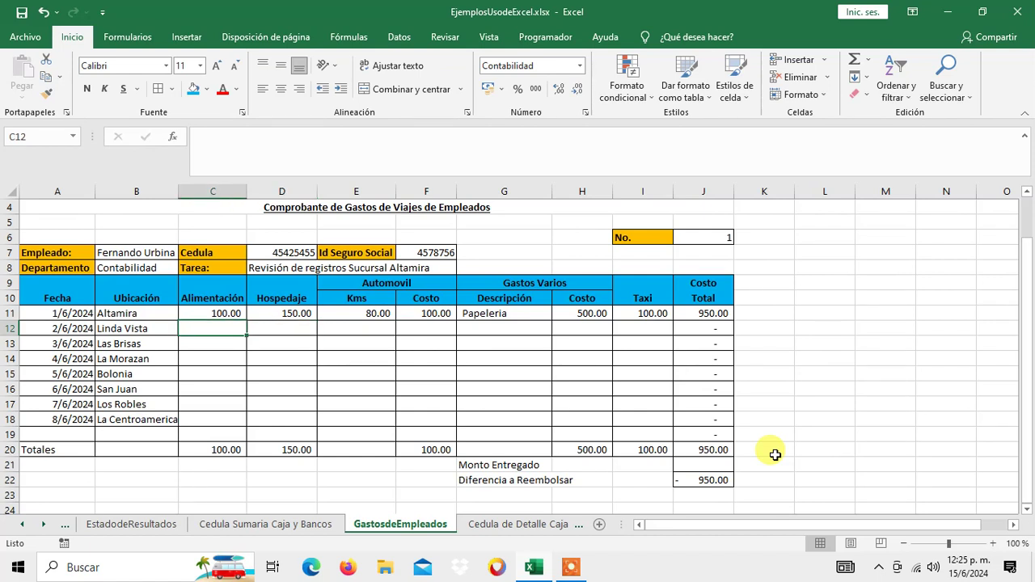
pyautogui.write('100')
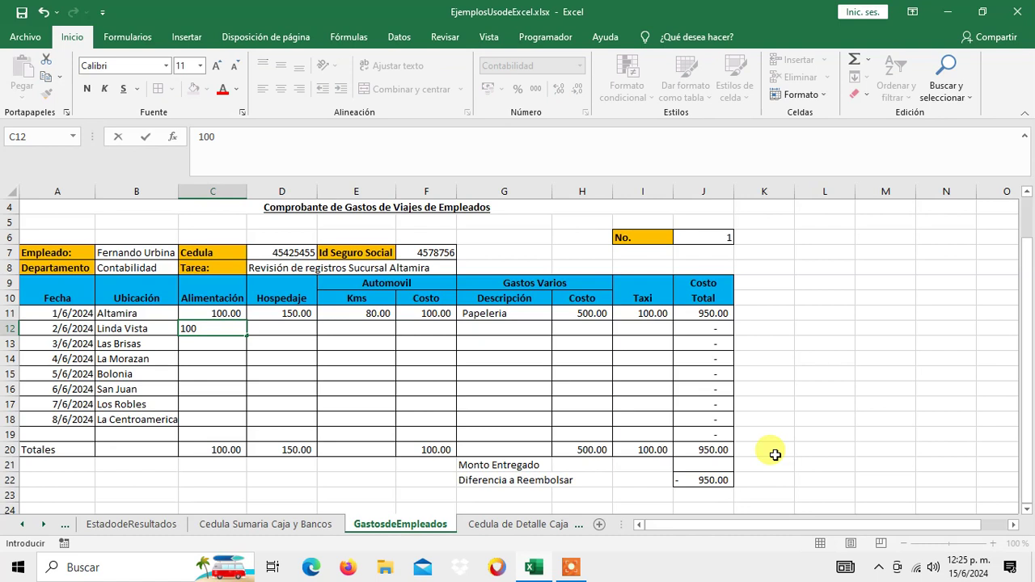
pyautogui.hotkey('ctrl', 'Return')
pyautogui.hotkey('ctrl', 'c')
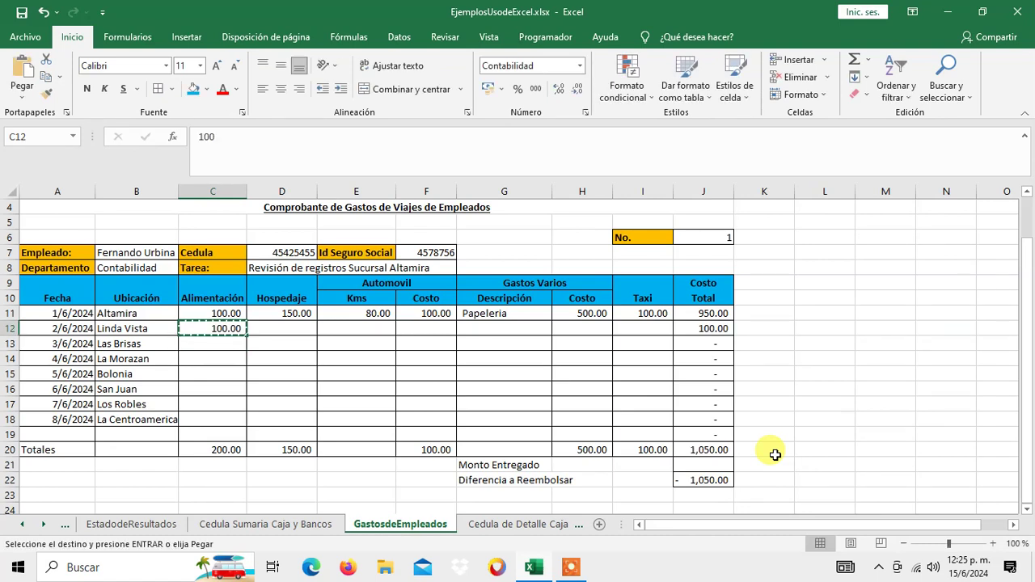
pyautogui.press('Down')
pyautogui.hotkey('shift', 'Down')
pyautogui.hotkey('shift', 'Down')
pyautogui.hotkey('shift', 'Down')
pyautogui.hotkey('shift', 'Down')
pyautogui.hotkey('shift', 'Down')
pyautogui.press('Return')
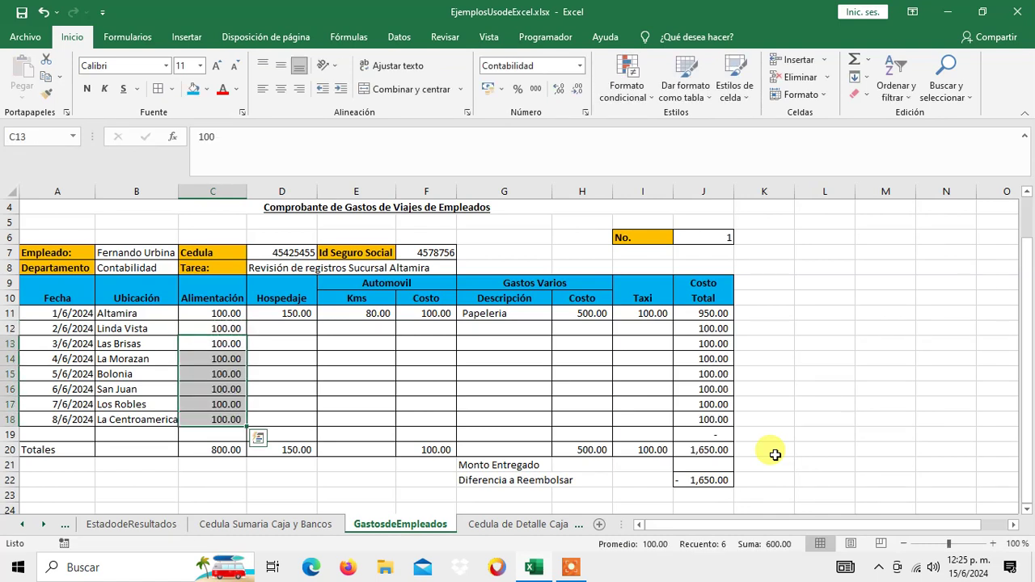
pyautogui.press('Up')
# Step: Copy the 150.00 lodging amount into the remaining lodging days through 8/6/2024
pyautogui.press('Right')
pyautogui.press('Up')
pyautogui.press('Down')
pyautogui.press('Down')
pyautogui.press('Up')
pyautogui.press('Up')
pyautogui.press('Down')
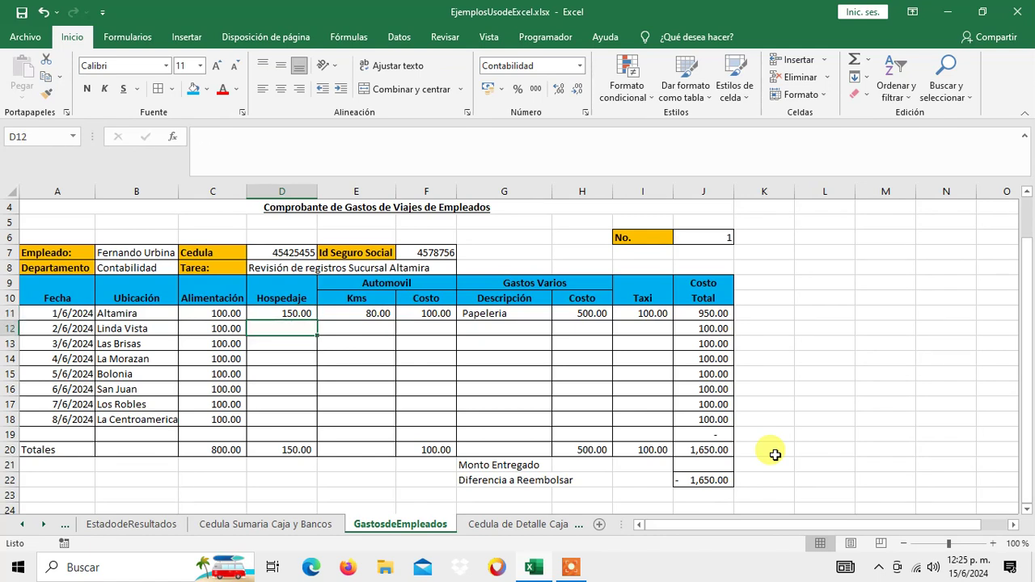
pyautogui.press('Up')
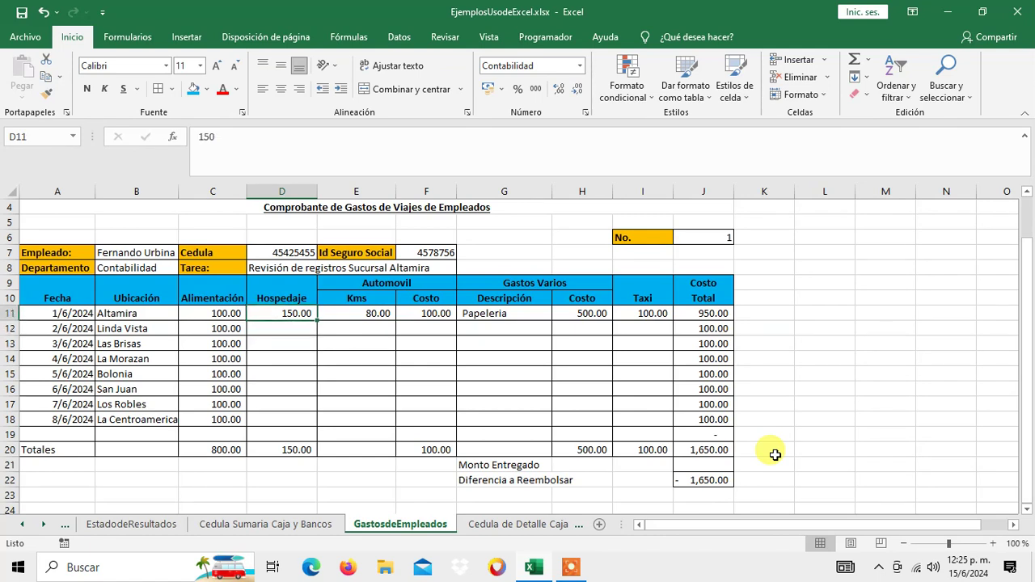
pyautogui.hotkey('ctrl', 'c')
pyautogui.press('Down')
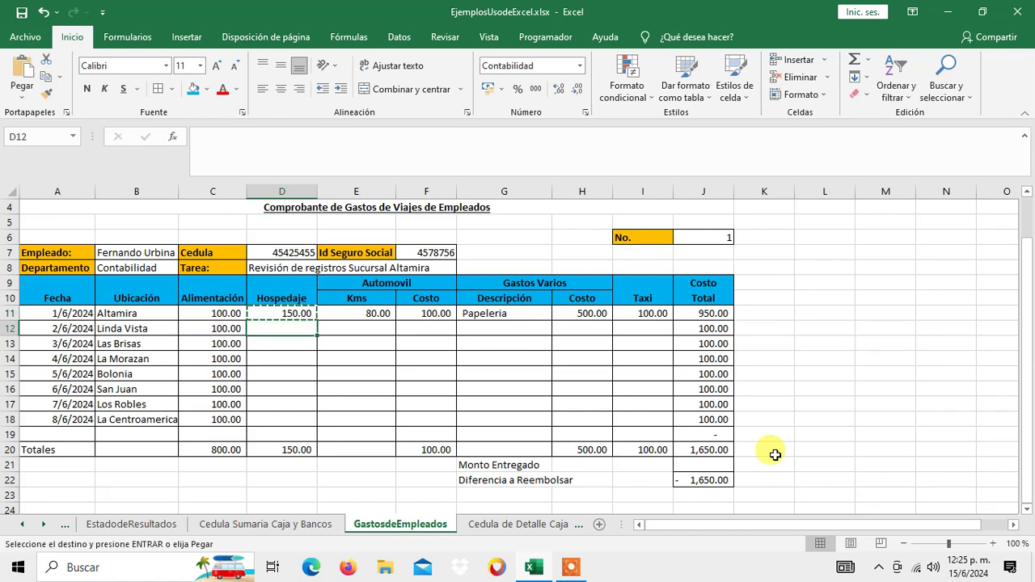
pyautogui.hotkey('shift', 'Down')
pyautogui.hotkey('shift', 'Down')
pyautogui.hotkey('shift', 'Down')
pyautogui.hotkey('shift', 'Down')
pyautogui.hotkey('shift', 'Down')
pyautogui.hotkey('shift', 'Down')
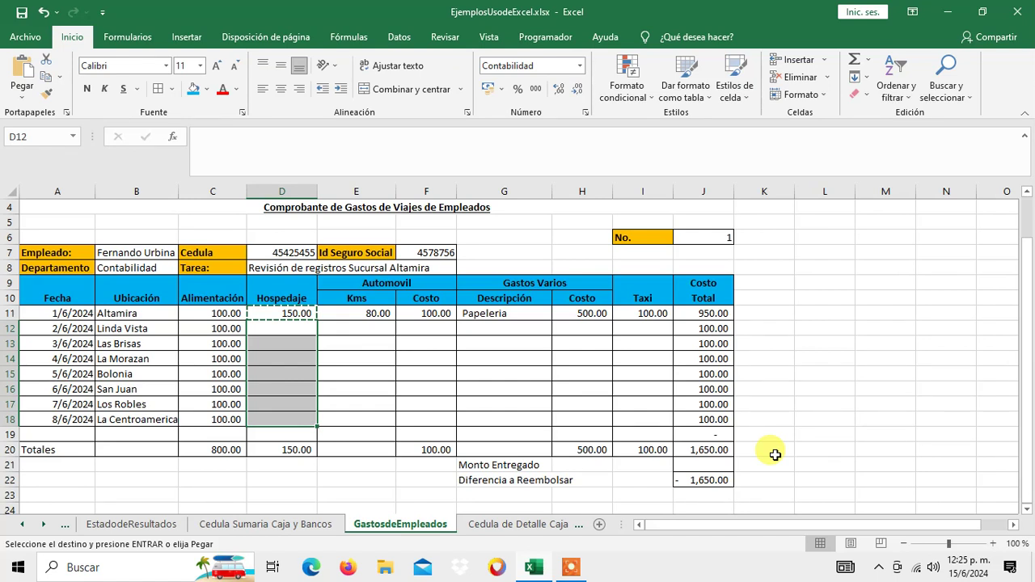
pyautogui.press('Return')
# Step: Review the filled meals and lodging amounts across the daily rows
pyautogui.press('Up')
pyautogui.press('Up')
pyautogui.press('Down')
pyautogui.press('Down')
pyautogui.press('Down')
pyautogui.press('Down')
pyautogui.press('Down')
pyautogui.press('Down')
pyautogui.press('Down')
pyautogui.press('Down')
pyautogui.press('Up')
pyautogui.press('Up')
pyautogui.press('Up')
pyautogui.press('Up')
pyautogui.press('Up')
pyautogui.press('Down')
pyautogui.press('Down')
pyautogui.press('Down')
pyautogui.press('Down')
pyautogui.press('Down')
pyautogui.press('Down')
pyautogui.press('Down')
pyautogui.press('Down')
pyautogui.press('Up')
pyautogui.press('Left')
pyautogui.press('Up')
pyautogui.press('Up')
pyautogui.press('Up')
pyautogui.press('Up')
pyautogui.press('Up')
pyautogui.press('Up')
pyautogui.press('Right')
pyautogui.press('Right')
pyautogui.press('Left')
pyautogui.press('Left')
pyautogui.press('Down')
pyautogui.press('Down')
pyautogui.press('Down')
pyautogui.press('Down')
pyautogui.press('Right')
pyautogui.press('Right')
pyautogui.press('Up')
pyautogui.press('Up')
pyautogui.press('Up')
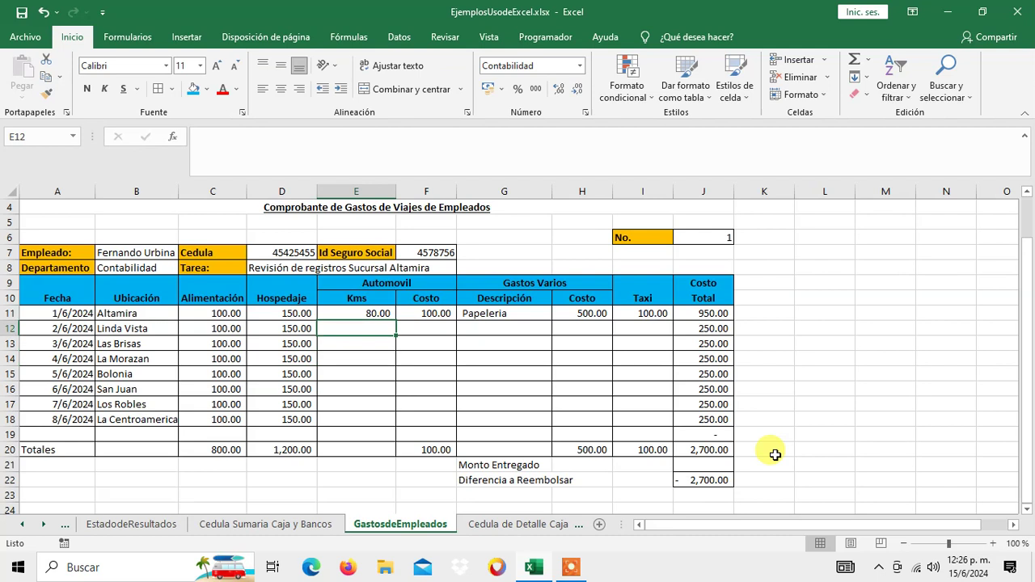
# Step: Add a Certificaciones expense of 160 on the 2/6/2024 row
pyautogui.press('Right')
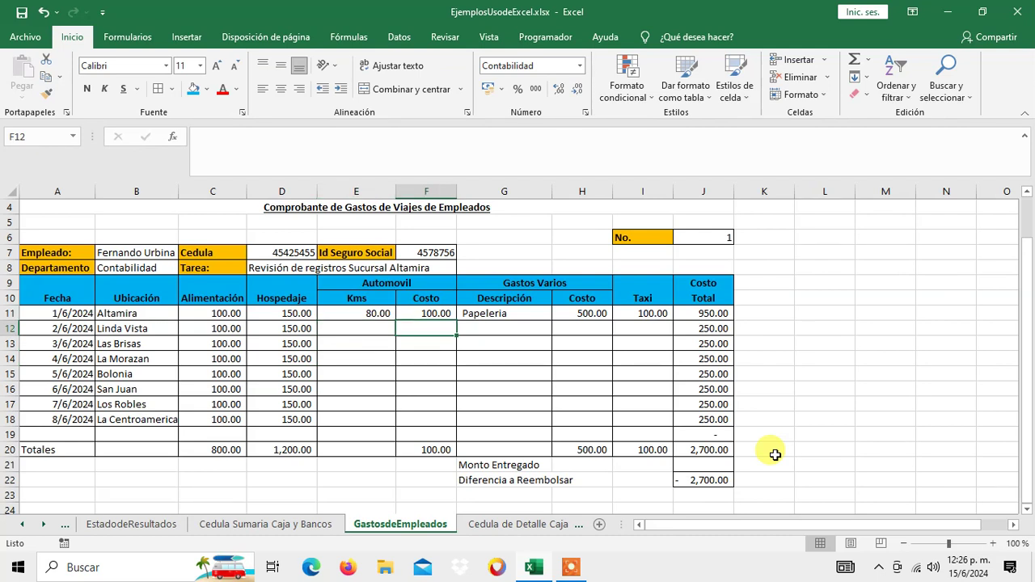
pyautogui.press('Right')
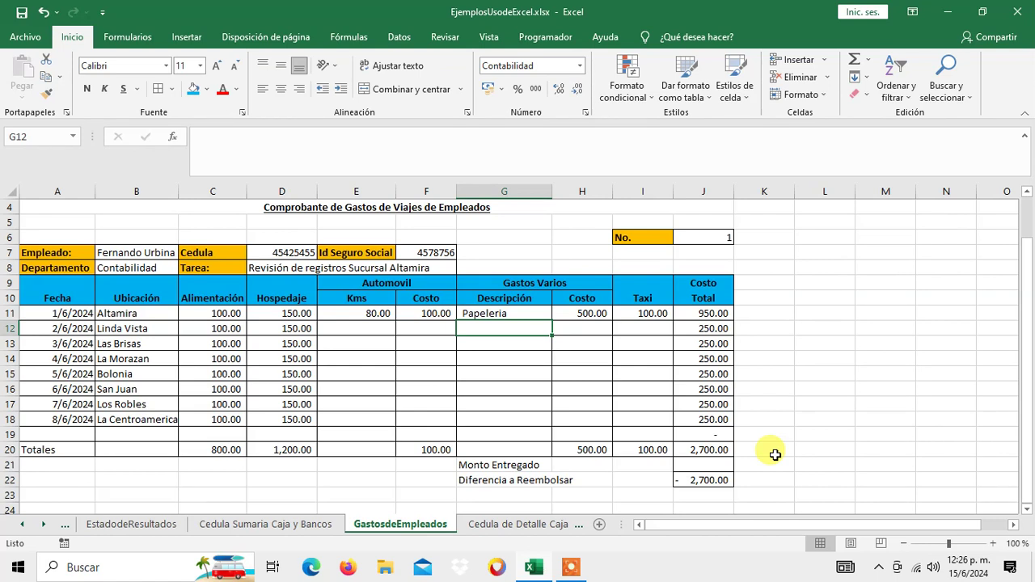
pyautogui.write('Certificaciones')
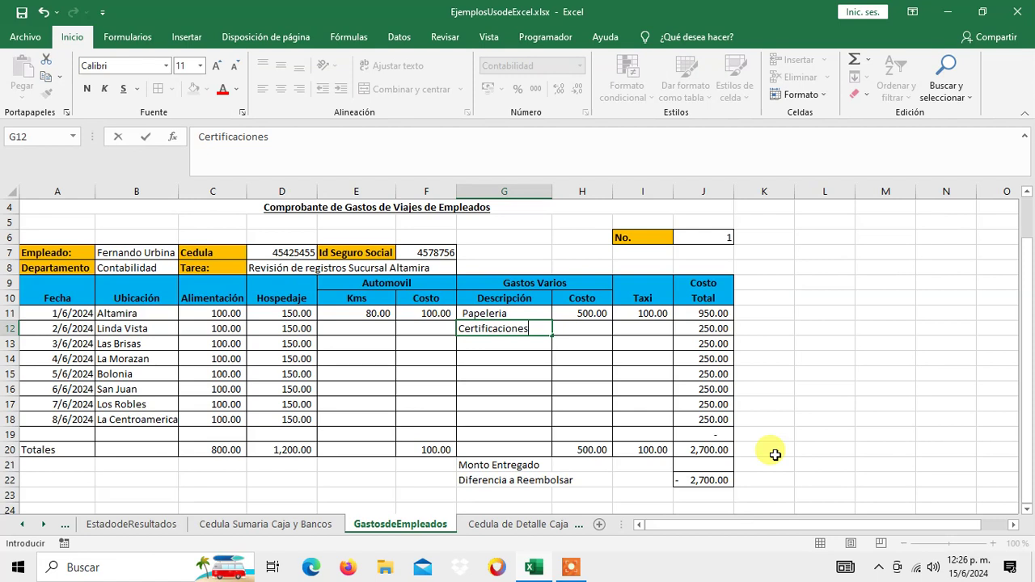
pyautogui.press('Tab')
pyautogui.write('160')
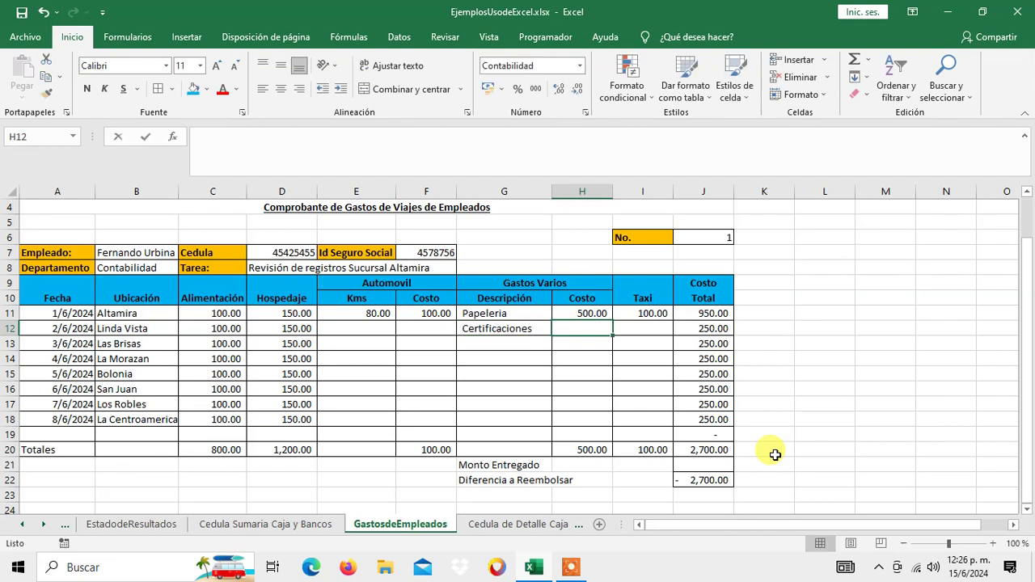
pyautogui.press('Tab')
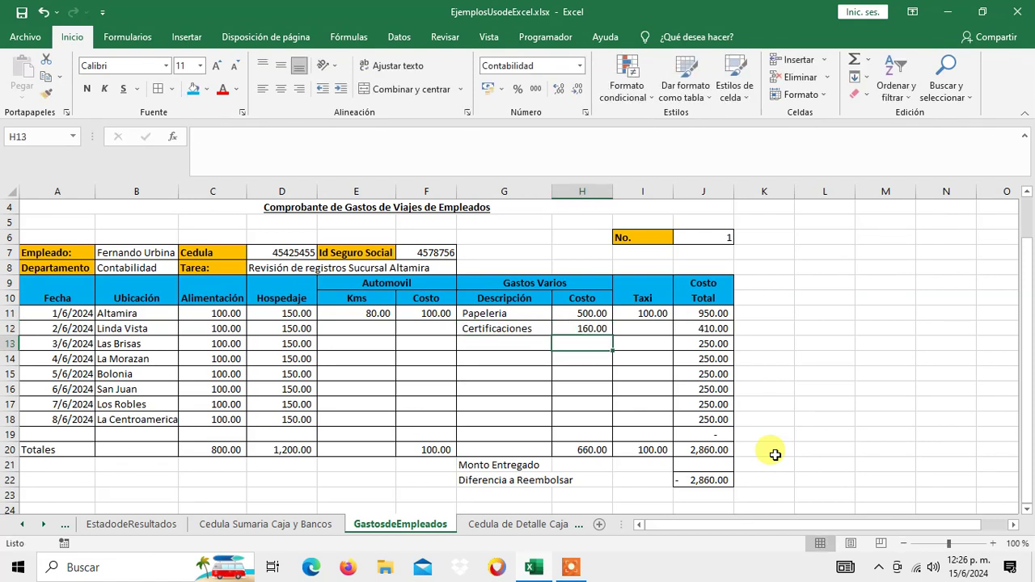
# Step: Enter taxi fares 80, 50, 70, 90, 100, 120 and 75 down the Taxi column
pyautogui.write('80')
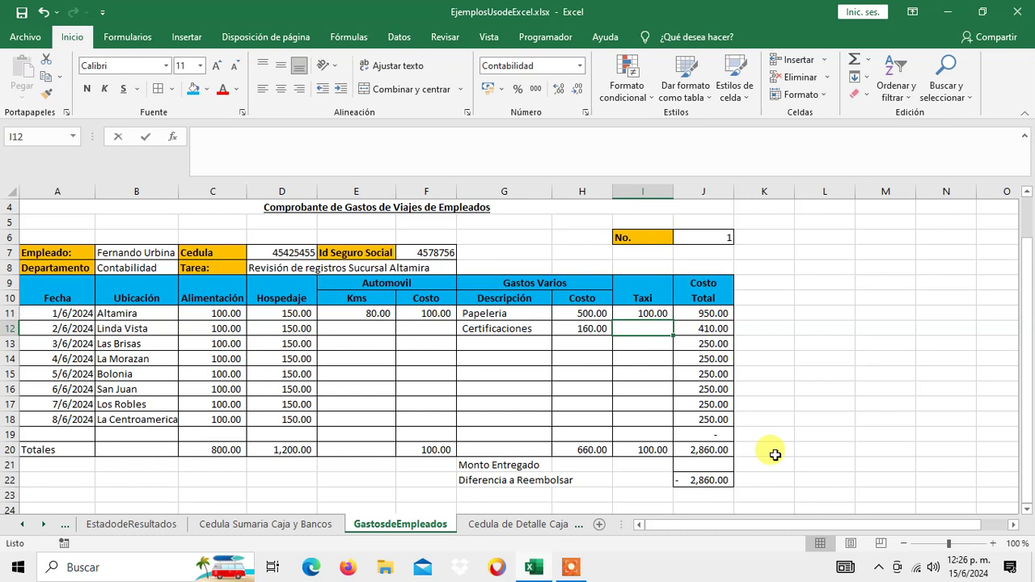
pyautogui.press('Return')
pyautogui.write('50')
pyautogui.press('Return')
pyautogui.write('70')
pyautogui.press('Return')
pyautogui.write('90')
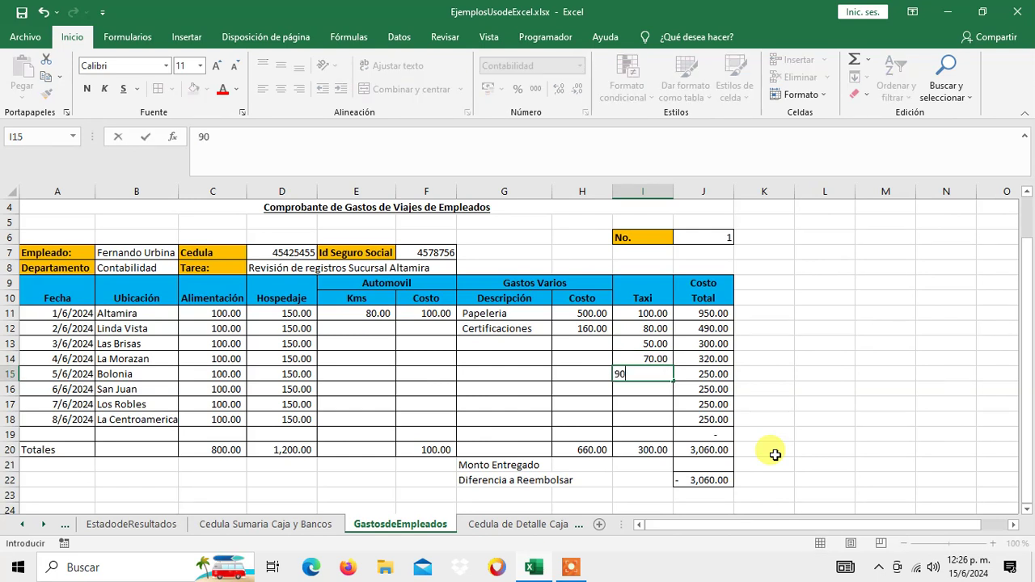
pyautogui.press('Return')
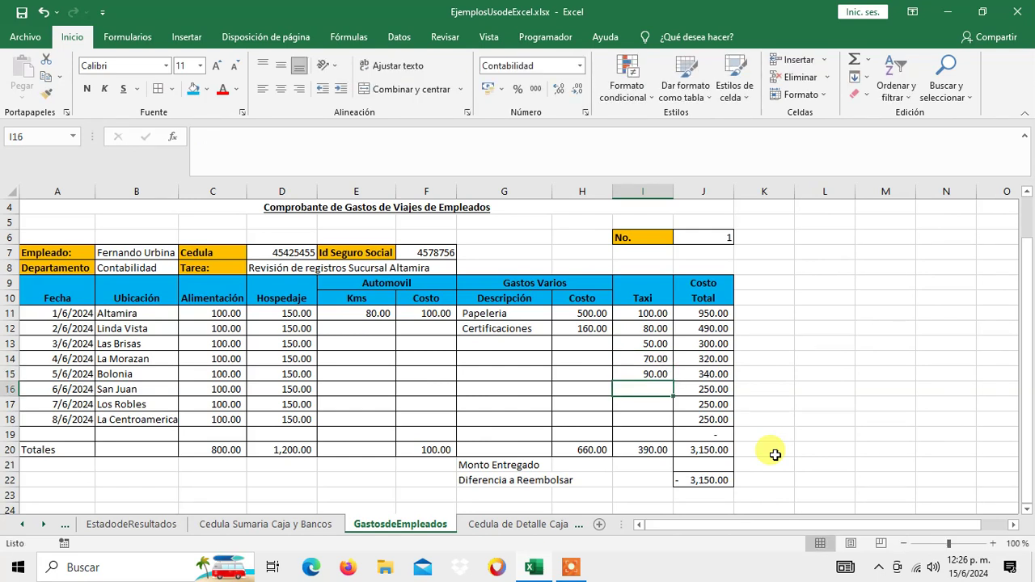
pyautogui.write('100')
pyautogui.press('Return')
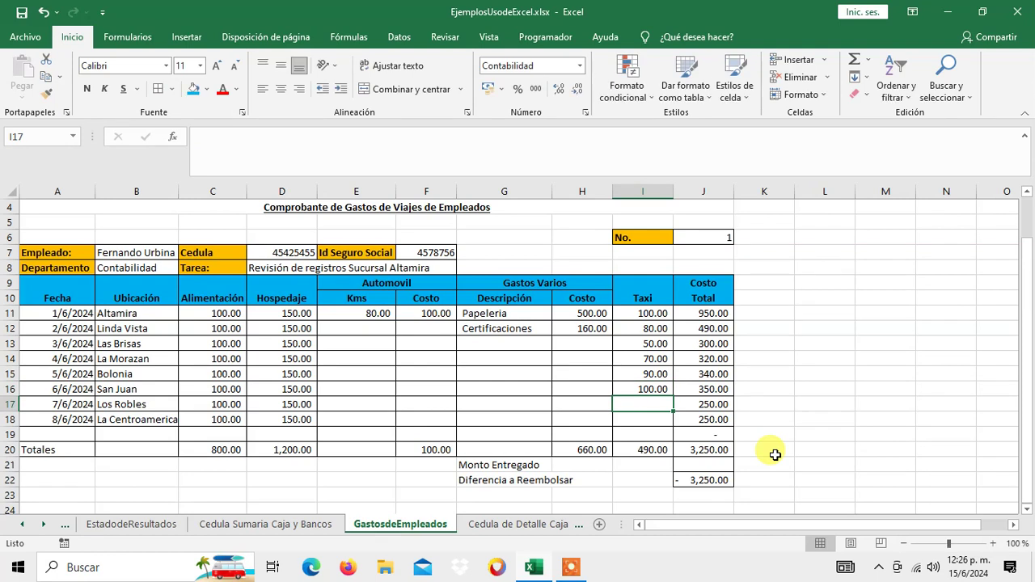
pyautogui.write('120')
pyautogui.press('Return')
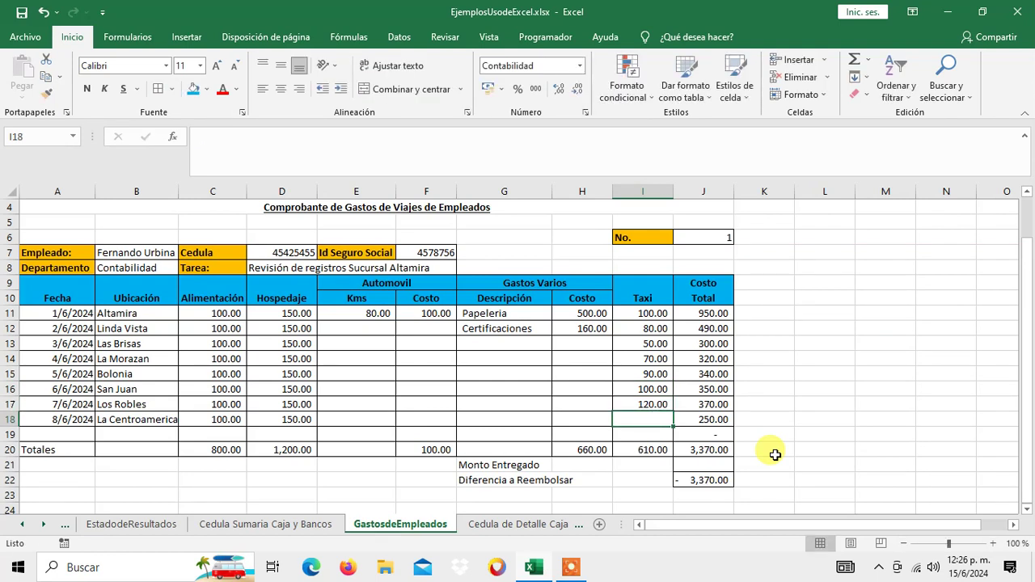
pyautogui.write('75')
pyautogui.press('Up')
pyautogui.press('Up')
pyautogui.press('Up')
pyautogui.press('Up')
pyautogui.press('Up')
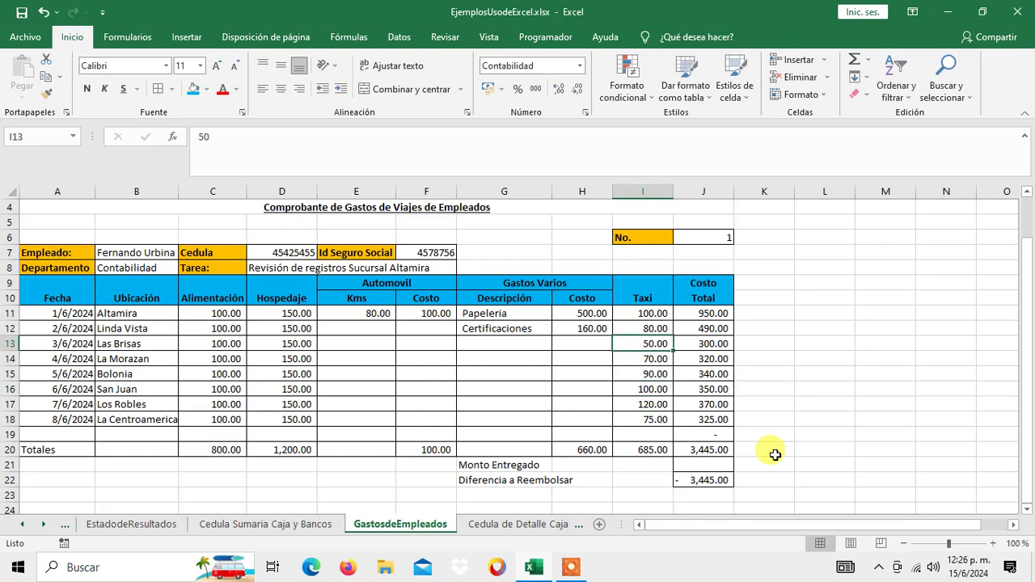
pyautogui.press('Left')
pyautogui.press('Left')
pyautogui.press('Left')
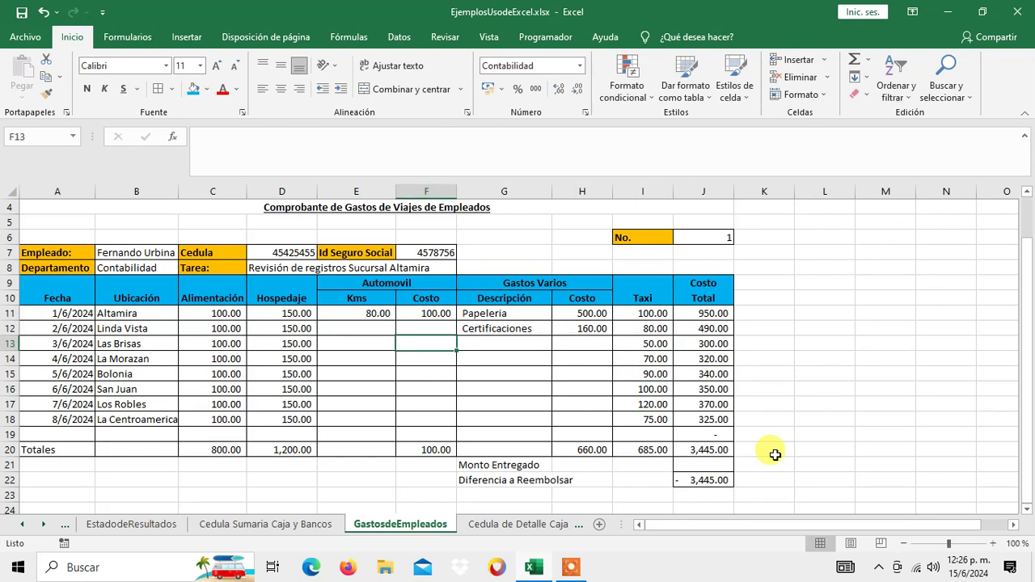
# Step: Enter 5000 as the Monto Entregado amount in J21, leaving a 1,555.00 difference
pyautogui.press('Up')
pyautogui.press('Up')
pyautogui.press('Up')
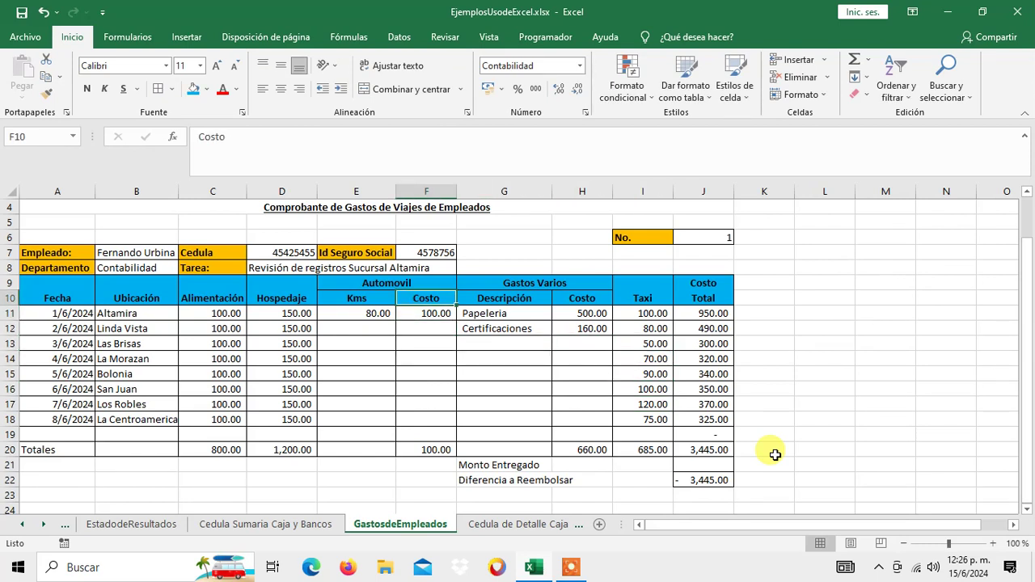
pyautogui.press('Left')
pyautogui.press('Left')
pyautogui.press('Left')
pyautogui.press('Left')
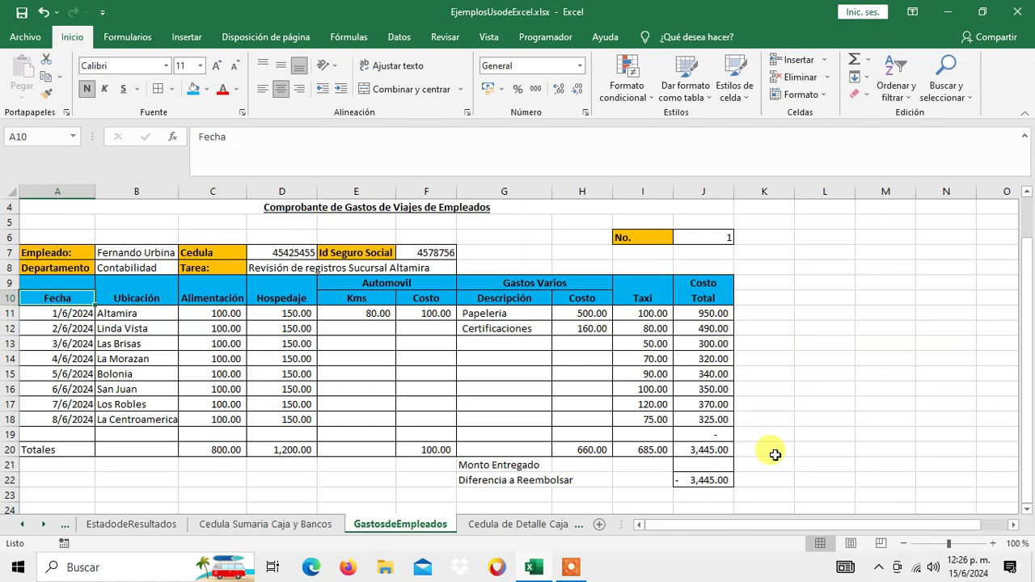
pyautogui.press('Down')
pyautogui.press('Down')
pyautogui.press('Down')
pyautogui.press('Down')
pyautogui.press('Down')
pyautogui.press('Down')
pyautogui.press('Down')
pyautogui.press('Right')
pyautogui.press('Right')
pyautogui.press('Right')
pyautogui.press('Right')
pyautogui.press('Down')
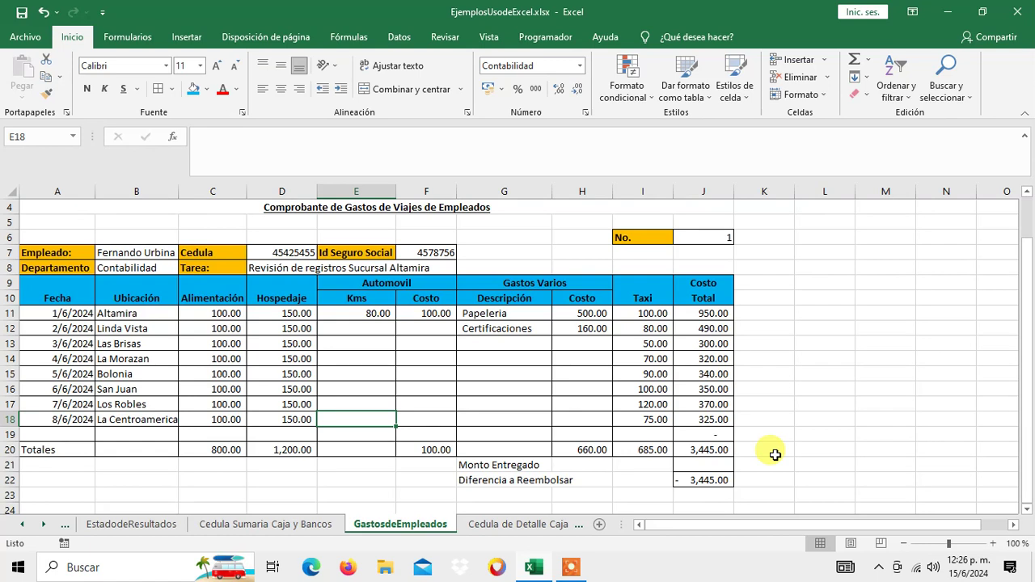
pyautogui.press('Down')
pyautogui.press('Right')
pyautogui.press('Right')
pyautogui.press('Down')
pyautogui.press('Down')
pyautogui.press('Right')
pyautogui.press('Right')
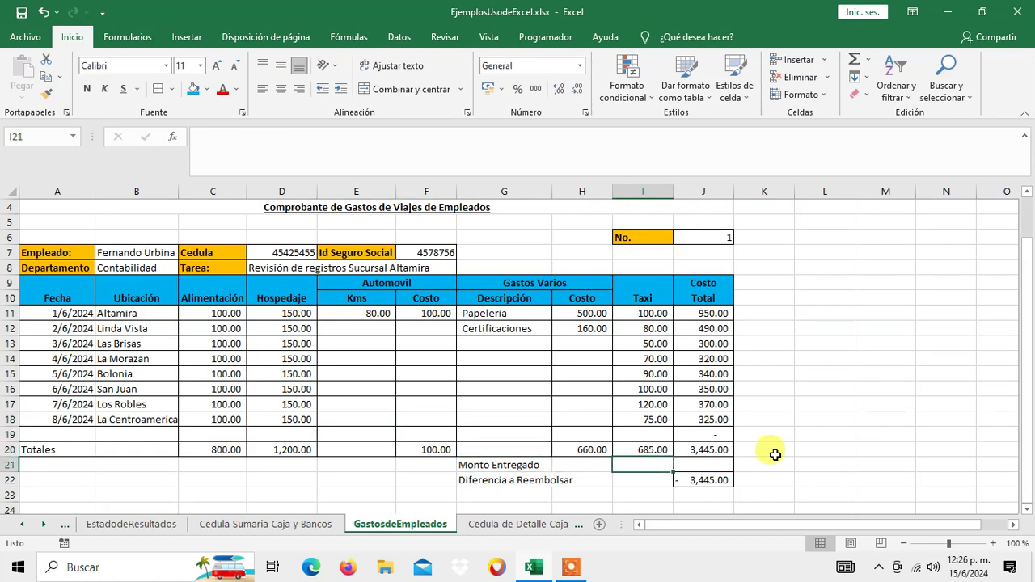
pyautogui.press('Right')
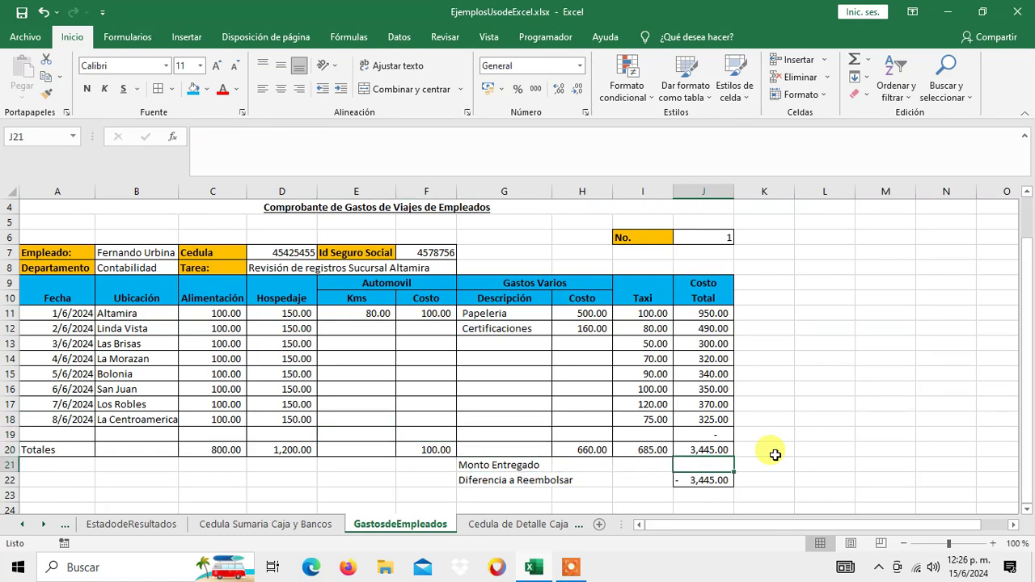
pyautogui.write('500')
pyautogui.press('Return')
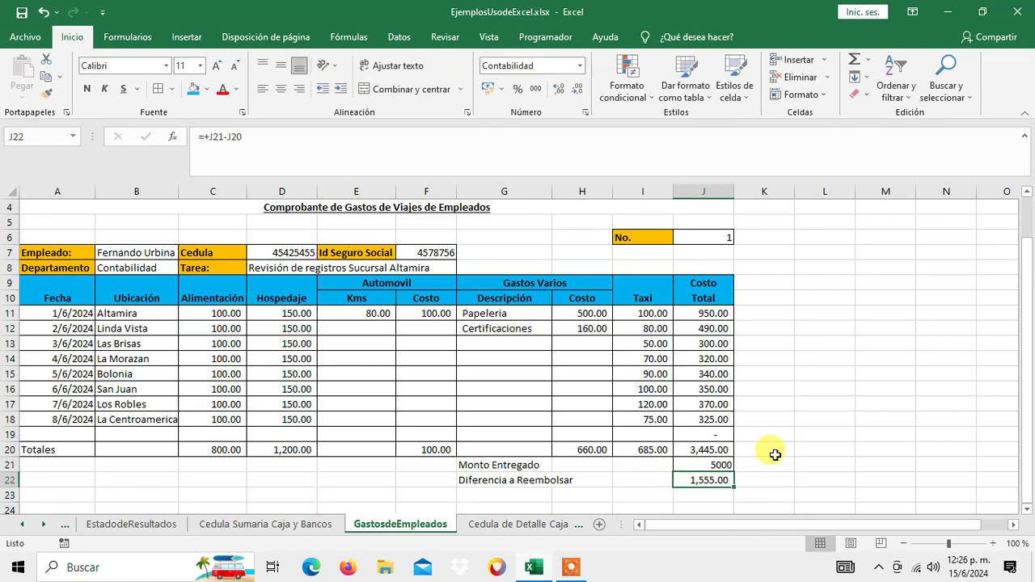
pyautogui.press('Up')
pyautogui.press('Up')
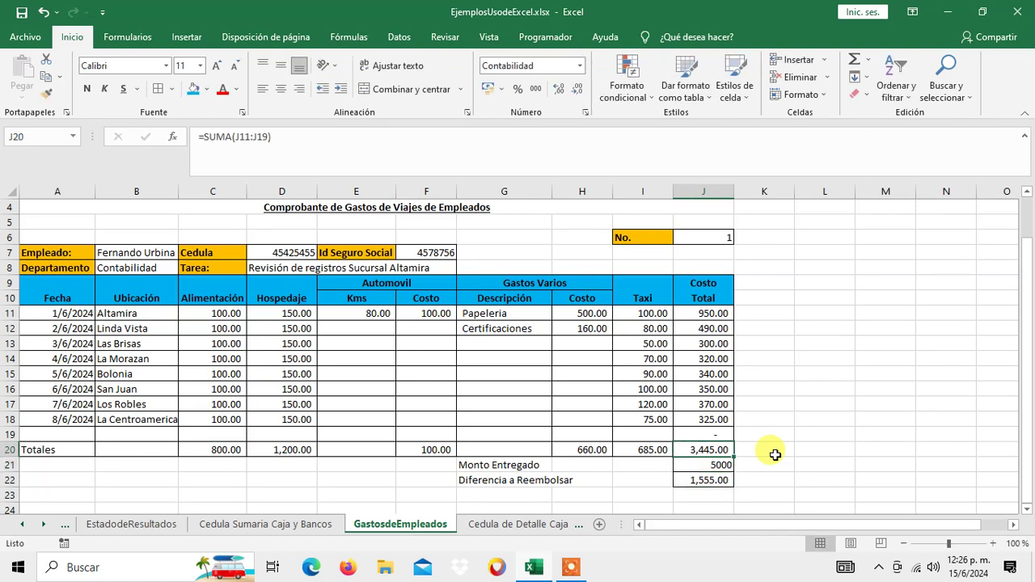
# Step: Apply comma style to J11:J22, then C$ accounting format to J11, J20 and J21:J22
pyautogui.moveTo(703, 314); pyautogui.dragTo(717, 478)
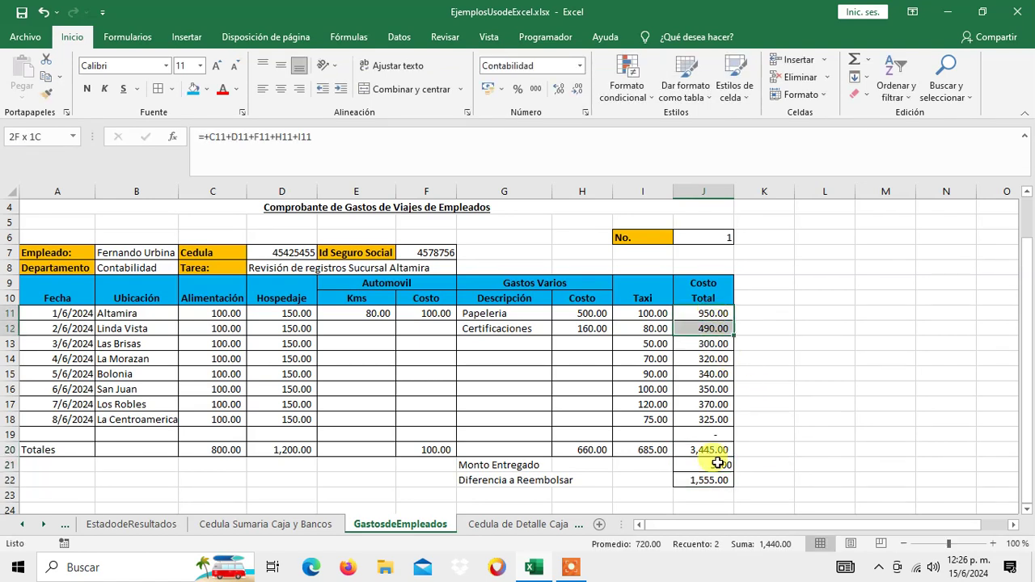
pyautogui.click(535, 90)
pyautogui.click(691, 314)
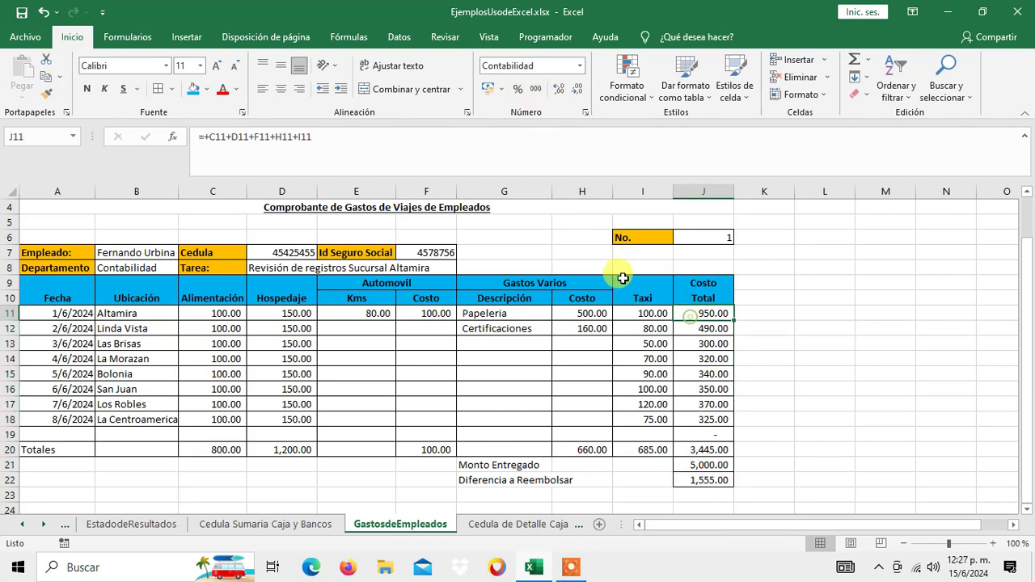
pyautogui.click(488, 89)
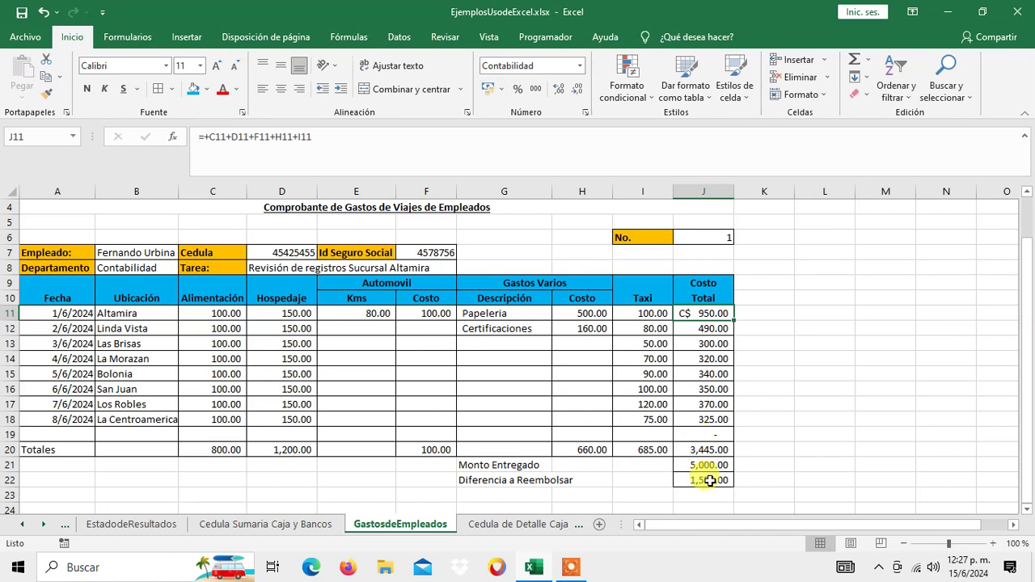
pyautogui.click(705, 450)
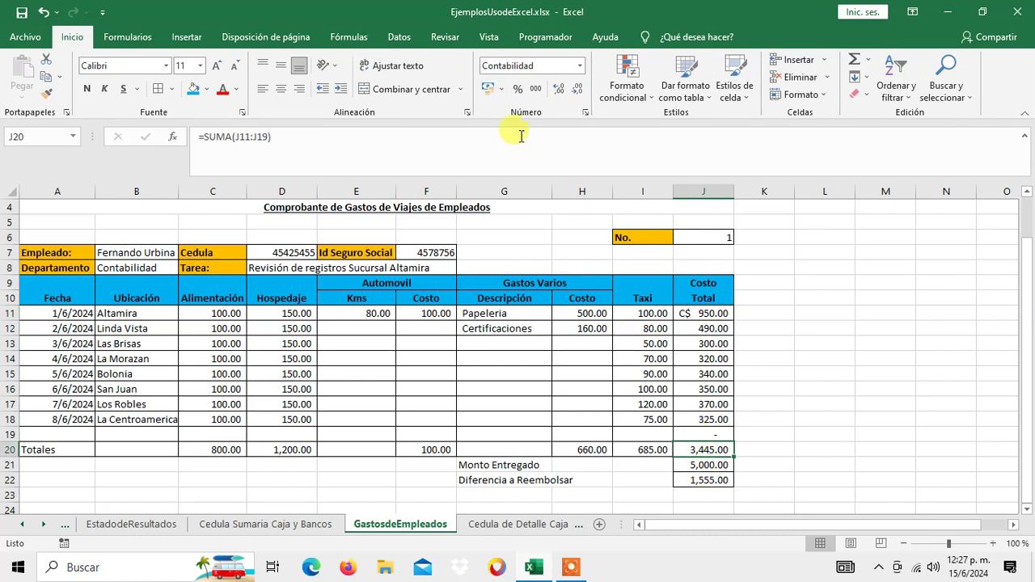
pyautogui.click(490, 90)
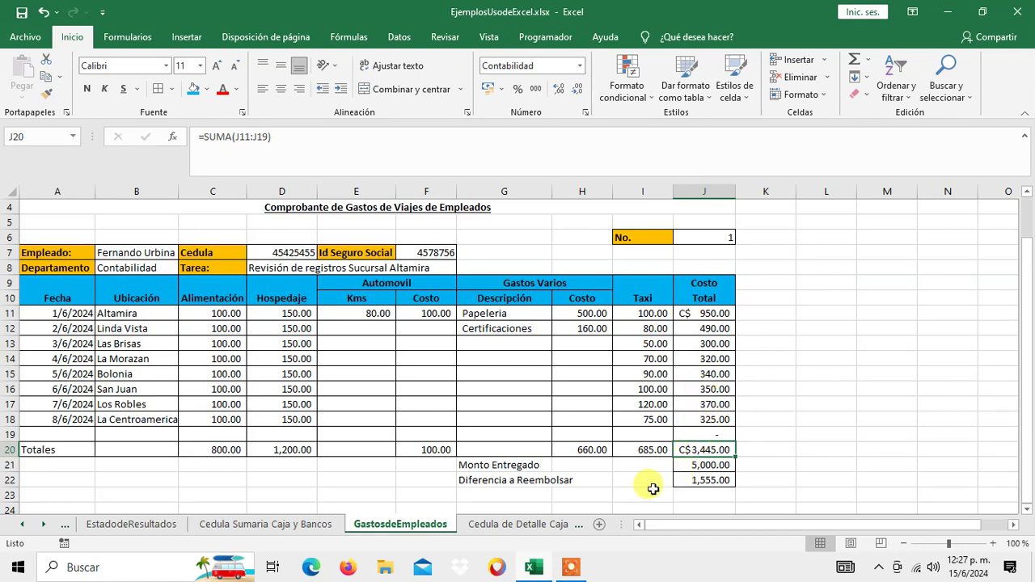
pyautogui.moveTo(687, 465); pyautogui.dragTo(687, 480)
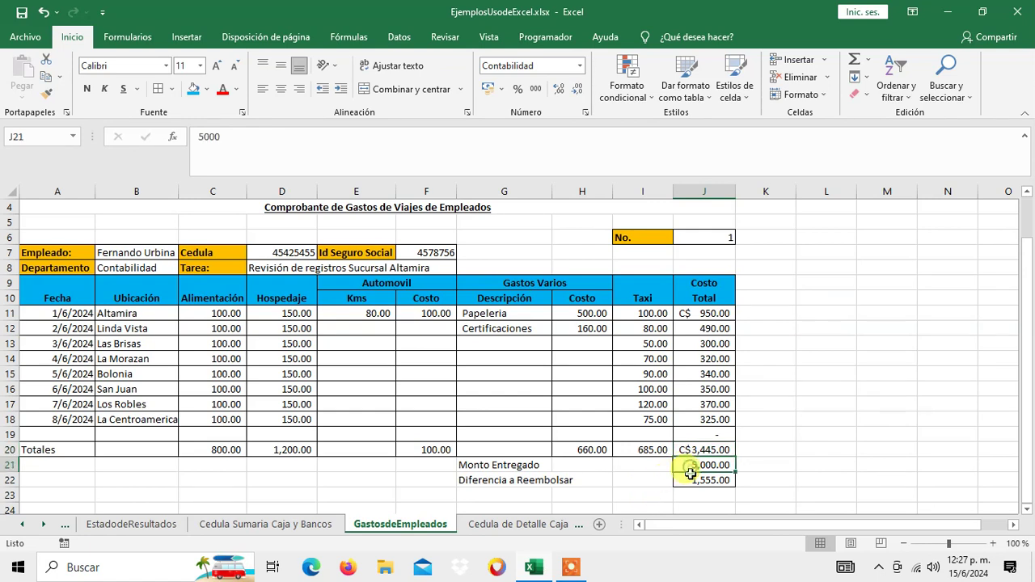
pyautogui.click(487, 88)
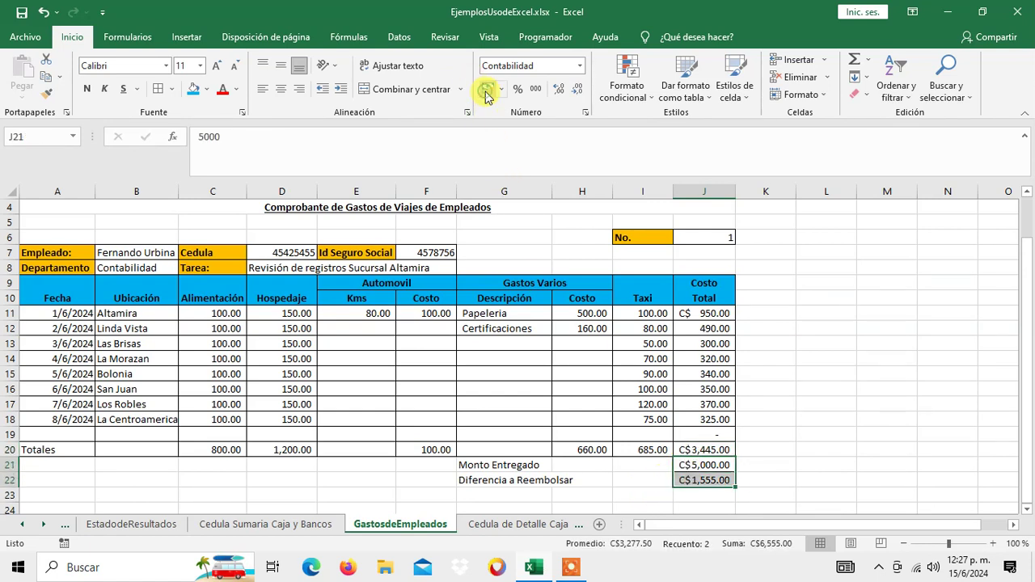
pyautogui.click(697, 449)
pyautogui.click(700, 464)
pyautogui.click(702, 481)
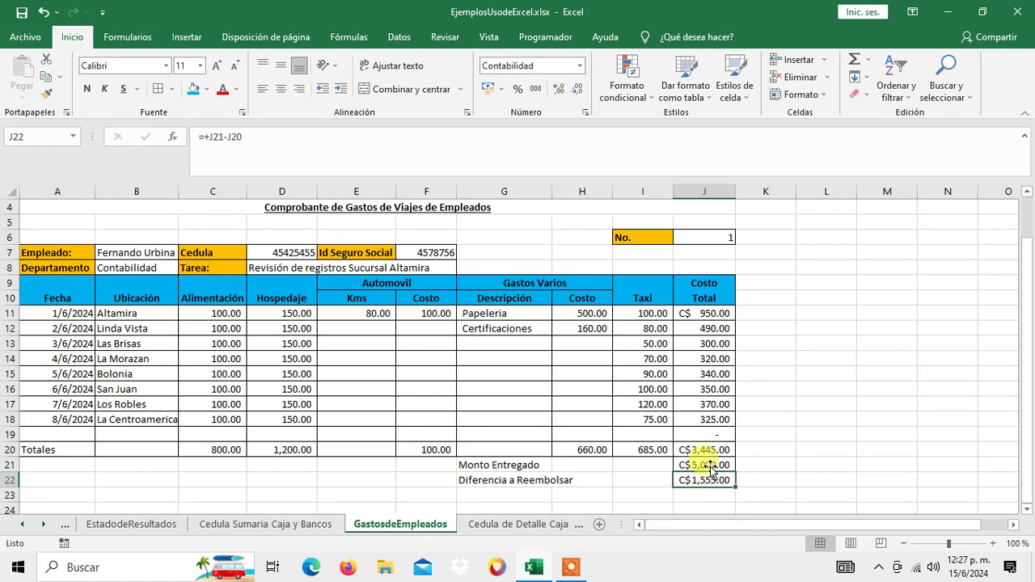
# Step: Give the row 11 amounts C11, D11, F11, H11 and I11 C$ accounting format
pyautogui.click(657, 312)
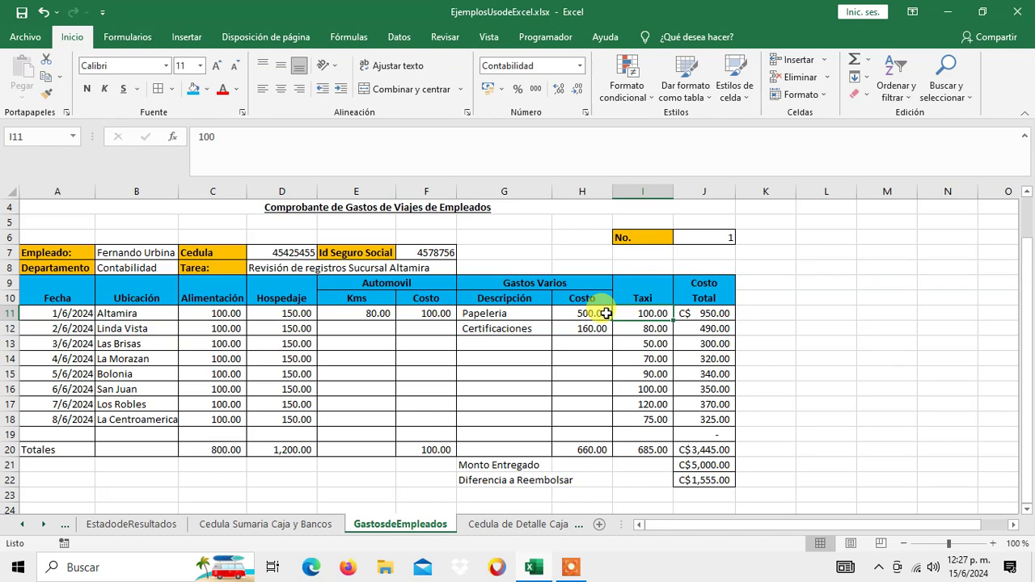
pyautogui.keyDown('ctrl'); pyautogui.click(606, 313); pyautogui.keyUp('ctrl')
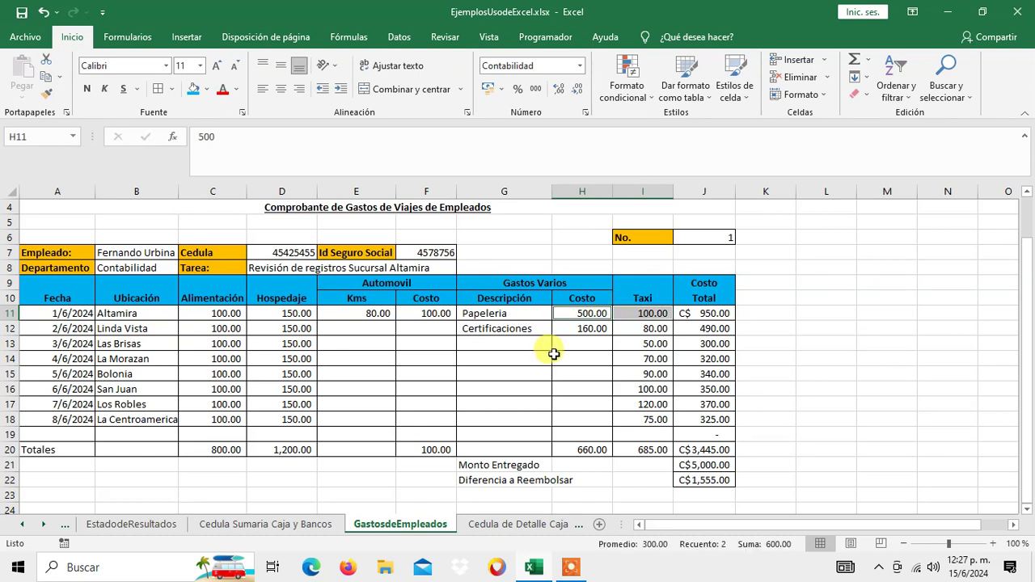
pyautogui.keyDown('ctrl'); pyautogui.click(430, 313); pyautogui.keyUp('ctrl')
pyautogui.keyDown('ctrl'); pyautogui.click(307, 314); pyautogui.keyUp('ctrl')
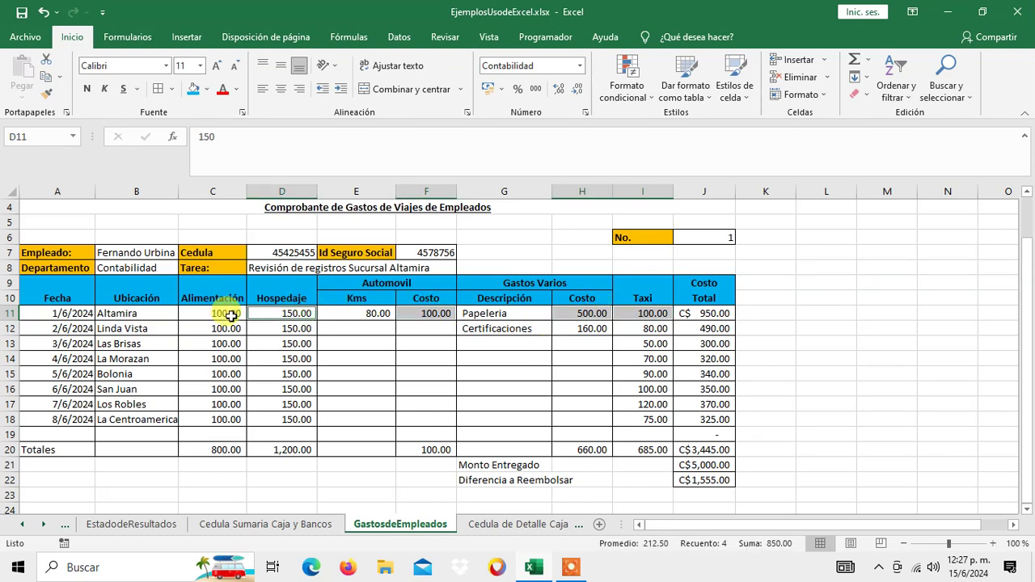
pyautogui.keyDown('ctrl'); pyautogui.click(231, 315); pyautogui.keyUp('ctrl')
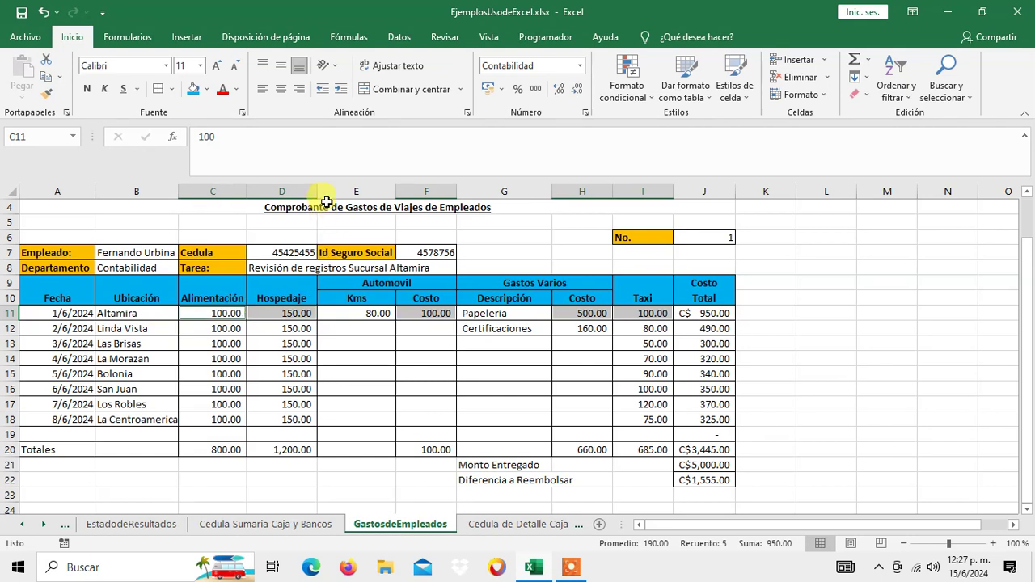
pyautogui.click(488, 90)
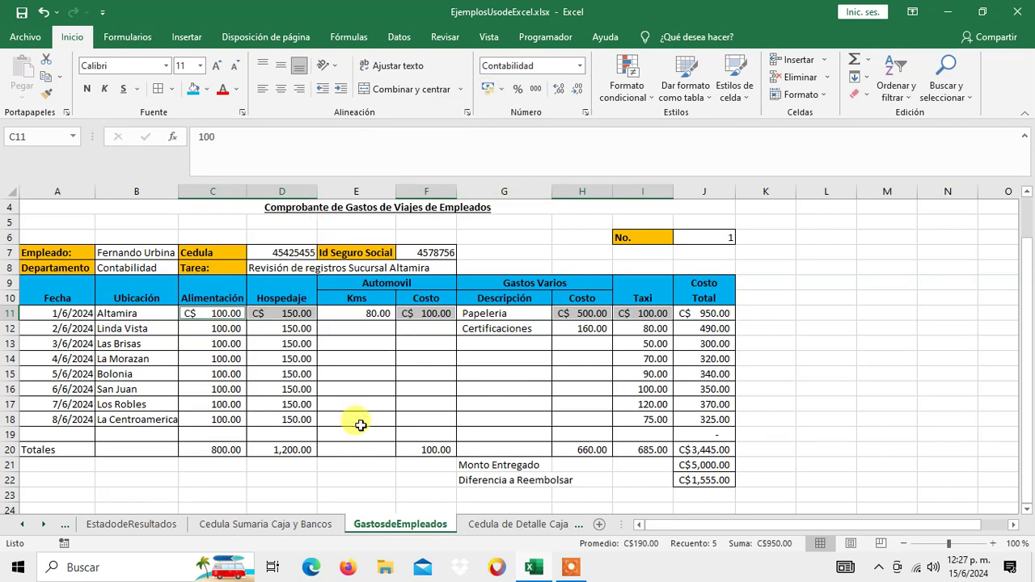
# Step: Give the Totales row amounts C20, D20, F20, H20 and I20 C$ accounting format
pyautogui.moveTo(223, 449); pyautogui.dragTo(556, 450)
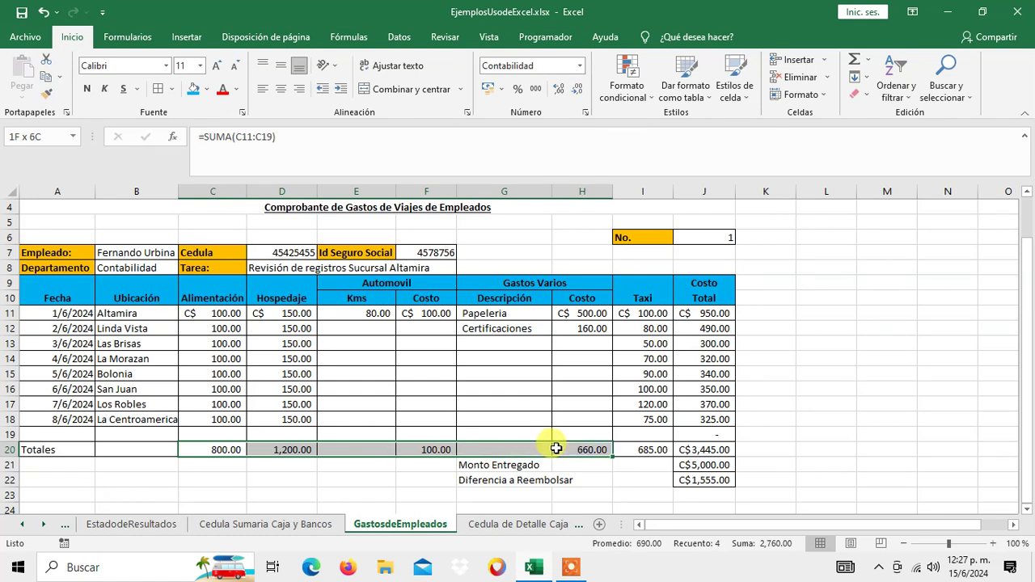
pyautogui.moveTo(556, 449); pyautogui.dragTo(235, 451)
pyautogui.keyDown('ctrl'); pyautogui.click(280, 449); pyautogui.keyUp('ctrl')
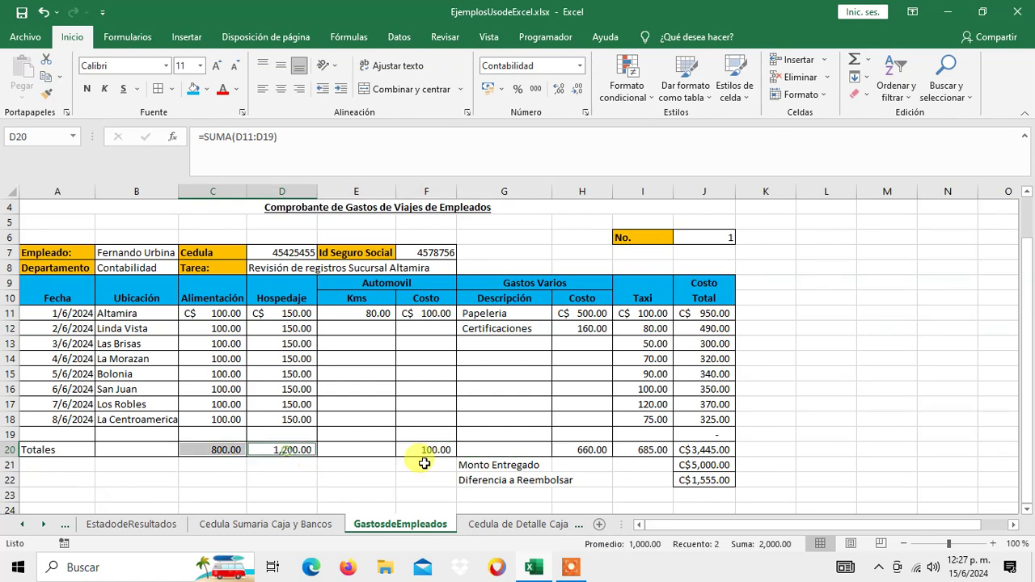
pyautogui.keyDown('ctrl'); pyautogui.click(446, 451); pyautogui.keyUp('ctrl')
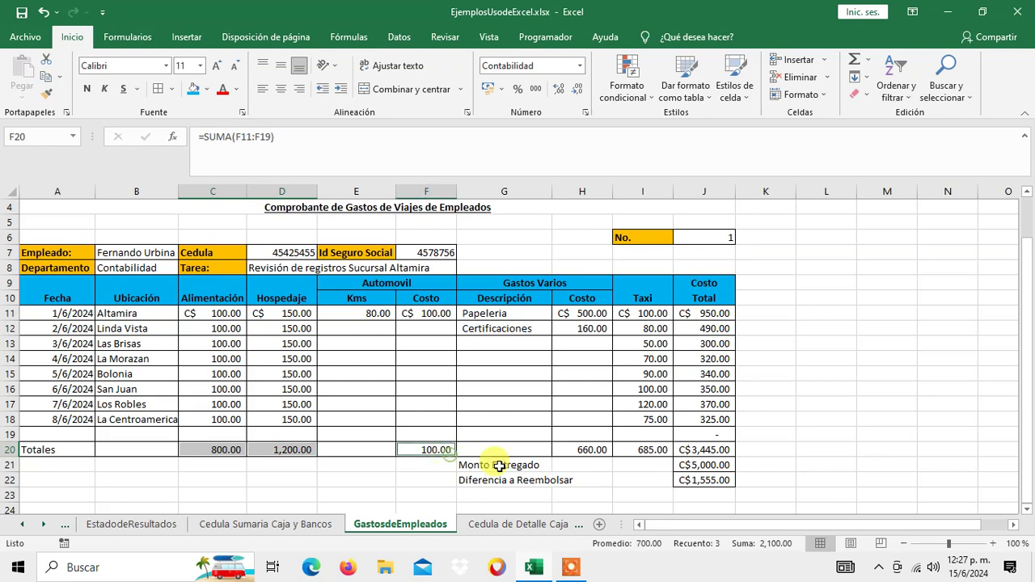
pyautogui.keyDown('ctrl'); pyautogui.click(588, 450); pyautogui.keyUp('ctrl')
pyautogui.keyDown('ctrl'); pyautogui.click(653, 450); pyautogui.keyUp('ctrl')
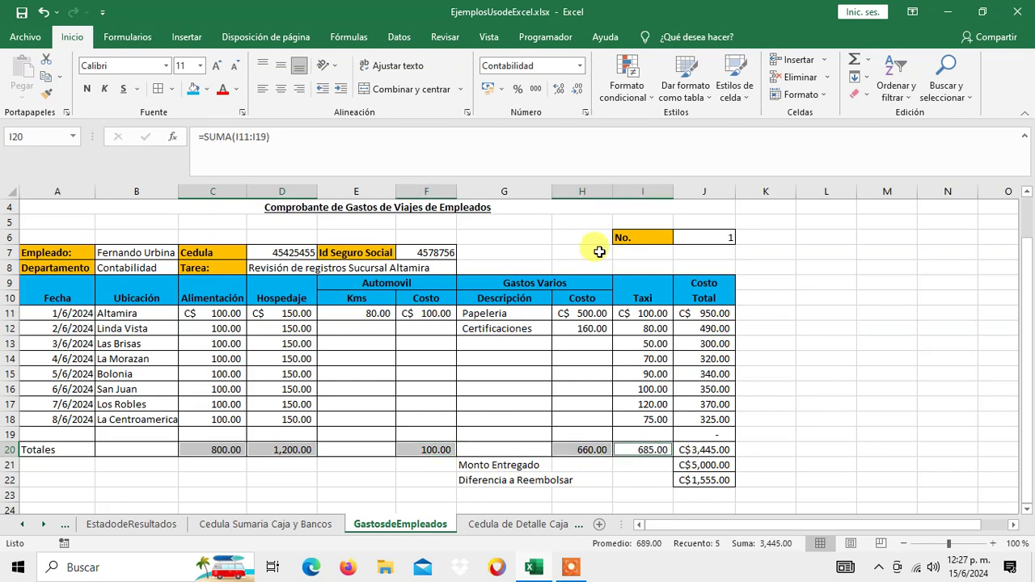
pyautogui.click(488, 88)
pyautogui.scroll(-1, 820, 415)
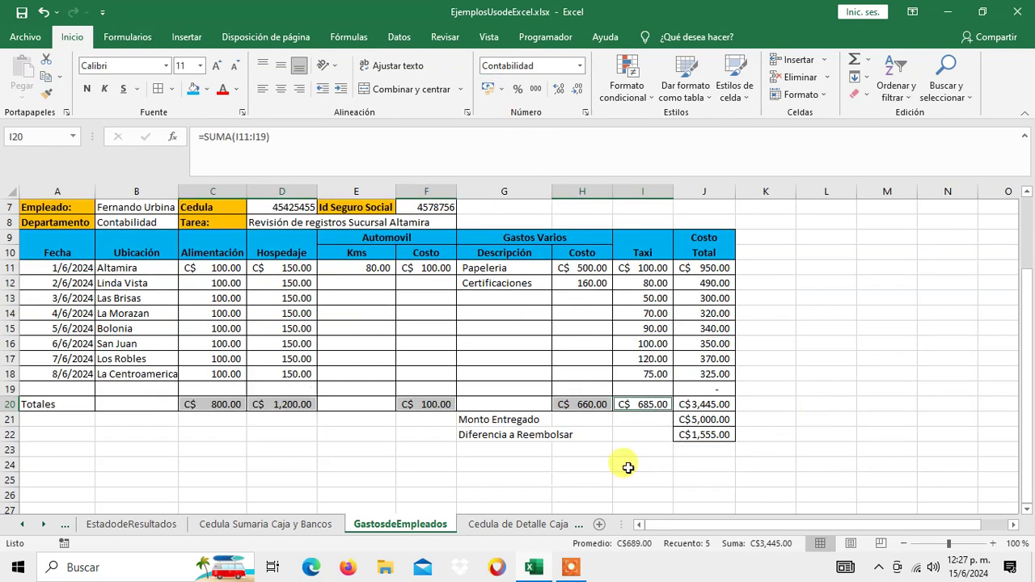
# Step: Bold the Monto Entregado and Diferencia a Reembolsar labels and the J20:J22 amounts
pyautogui.click(502, 419)
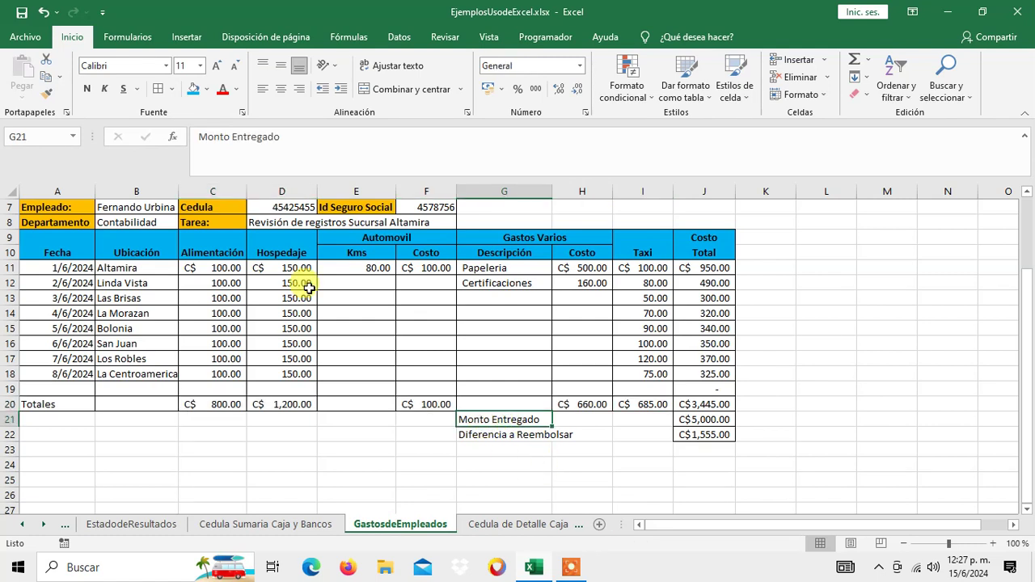
pyautogui.click(84, 93)
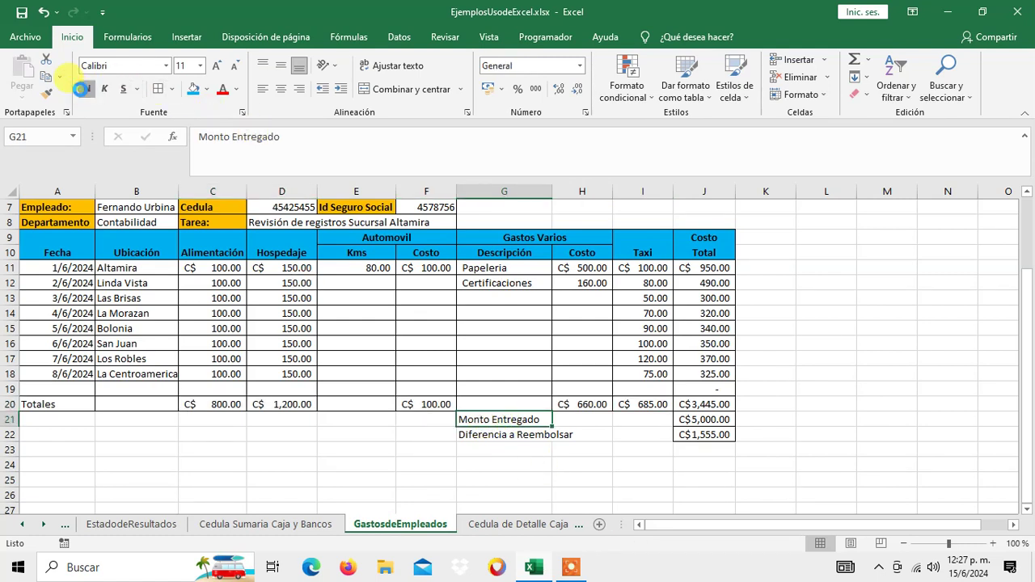
pyautogui.click(482, 436)
pyautogui.click(87, 89)
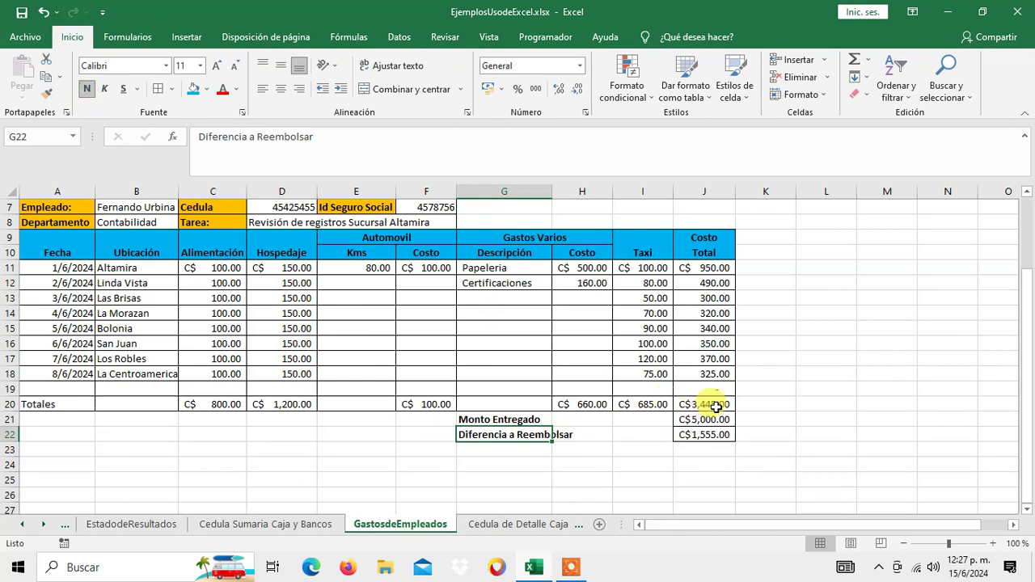
pyautogui.moveTo(715, 407); pyautogui.dragTo(713, 435)
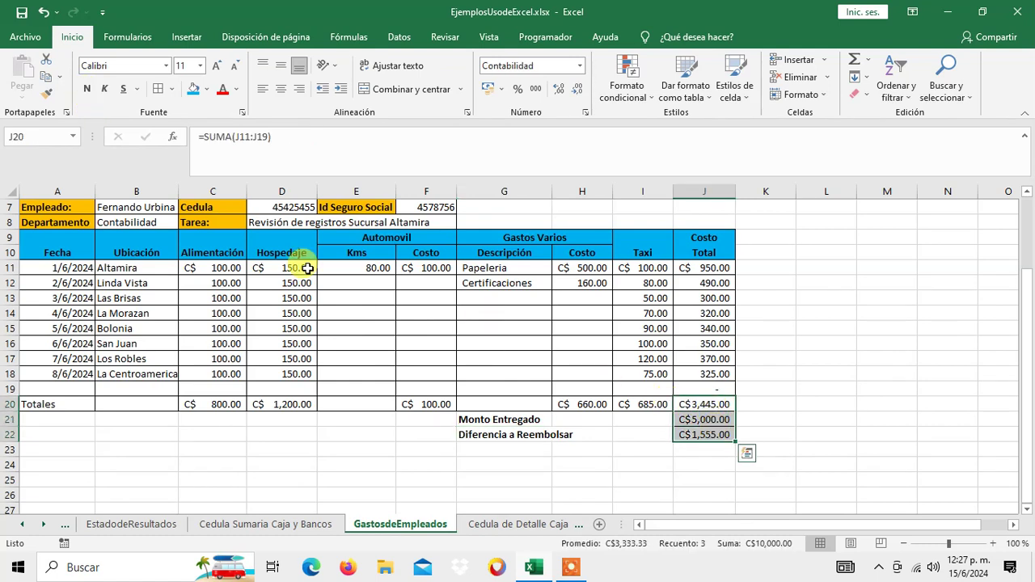
pyautogui.click(86, 89)
# Step: Review the voucher and move to cell B23 below the table
pyautogui.click(715, 435)
pyautogui.scroll(1, 756, 525)
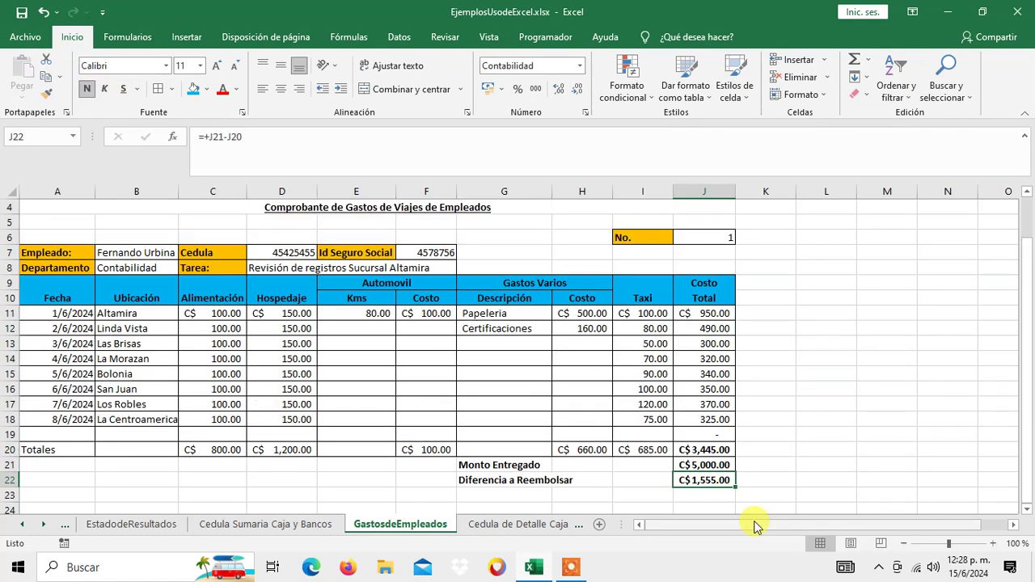
pyautogui.scroll(1, 538, 332)
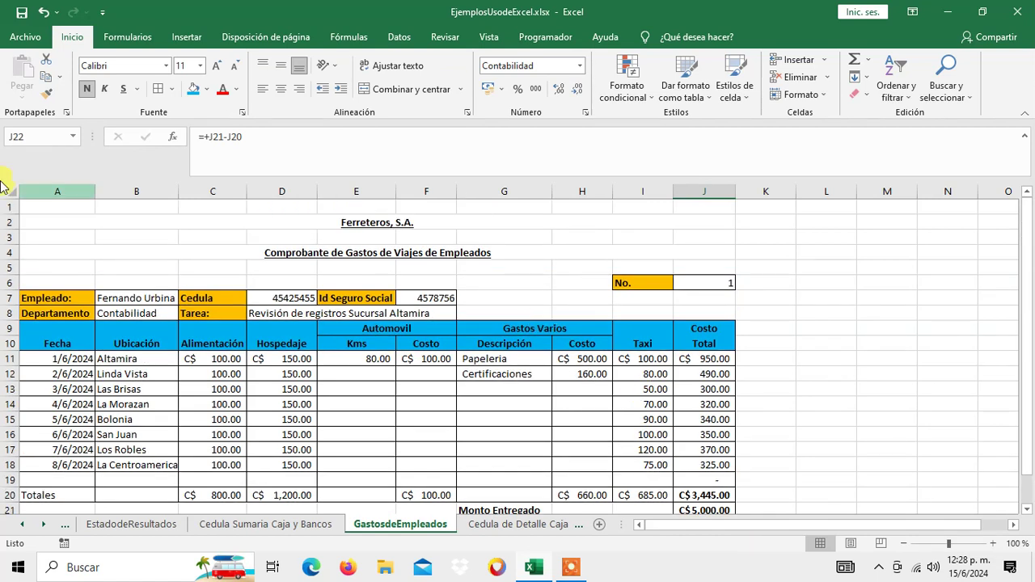
pyautogui.moveTo(37, 207)
pyautogui.mouseDown()
pyautogui.moveTo(33, 261)
pyautogui.moveTo(69, 434)
pyautogui.moveTo(60, 480)
pyautogui.mouseUp()
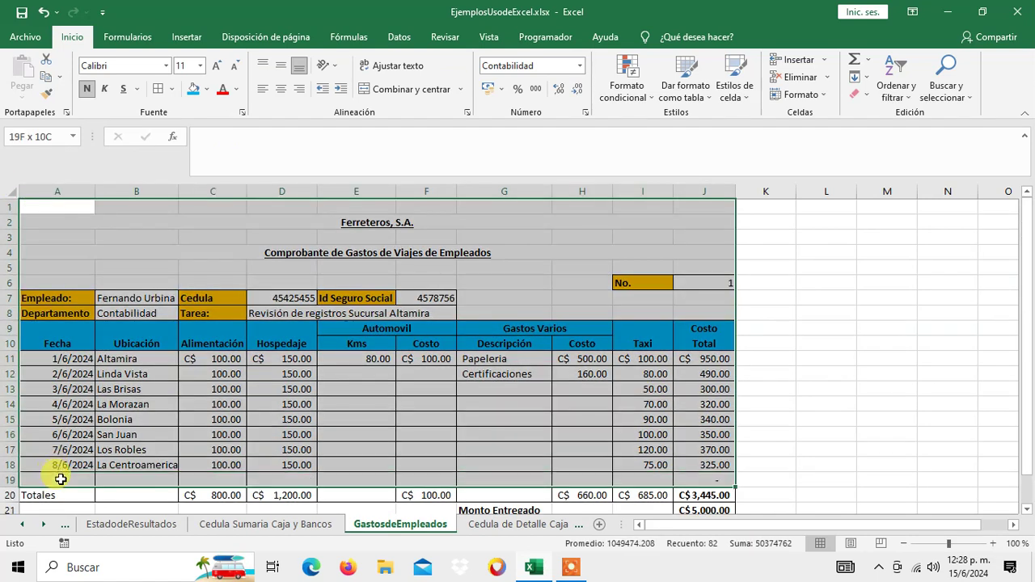
pyautogui.scroll(-2, 949, 300)
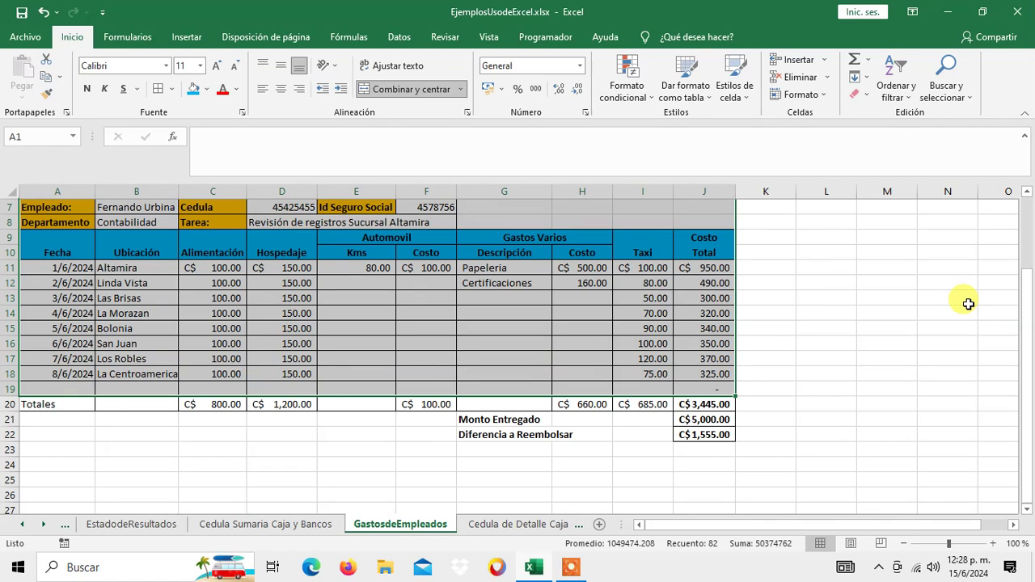
pyautogui.press('Down')
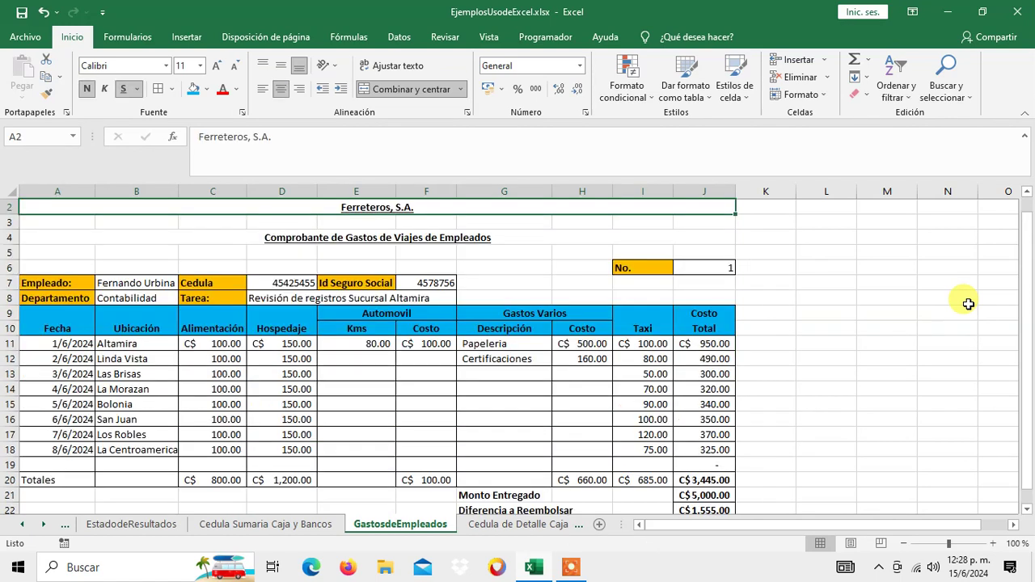
pyautogui.press('Down')
pyautogui.press('Down')
pyautogui.press('Down')
pyautogui.press('Down')
pyautogui.press('Down')
pyautogui.press('Down')
pyautogui.press('Down')
pyautogui.press('Down')
pyautogui.press('Down')
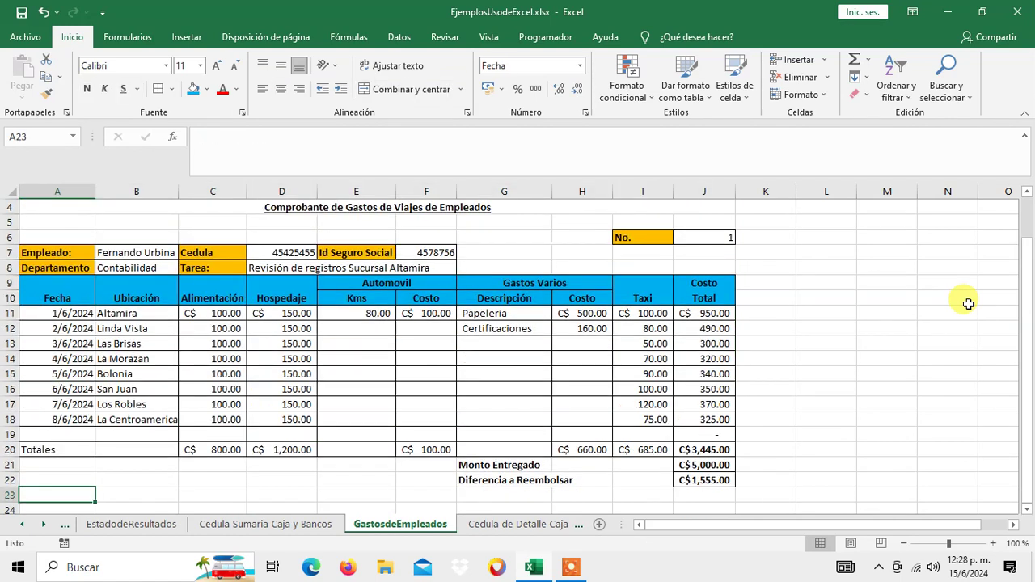
pyautogui.press('Down')
pyautogui.press('Down')
pyautogui.press('Down')
pyautogui.press('Up')
pyautogui.press('Up')
pyautogui.press('Up')
pyautogui.press('Up')
pyautogui.press('Up')
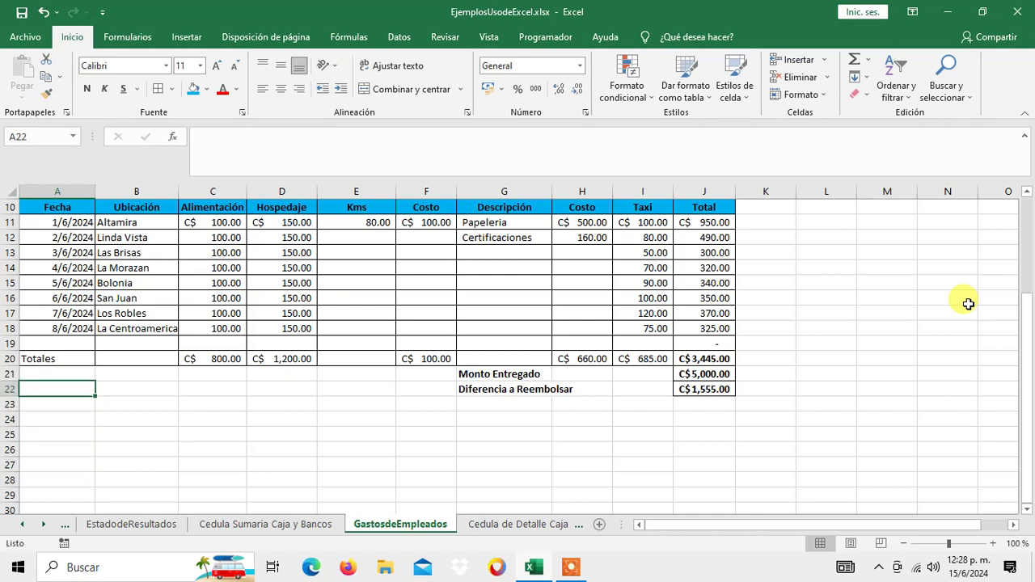
pyautogui.press('Right')
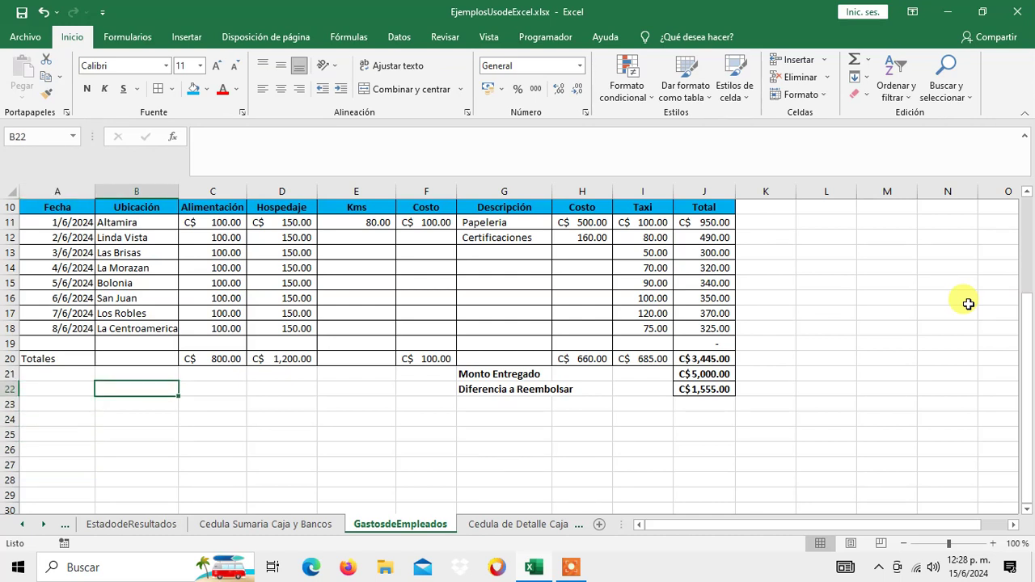
pyautogui.press('Down')
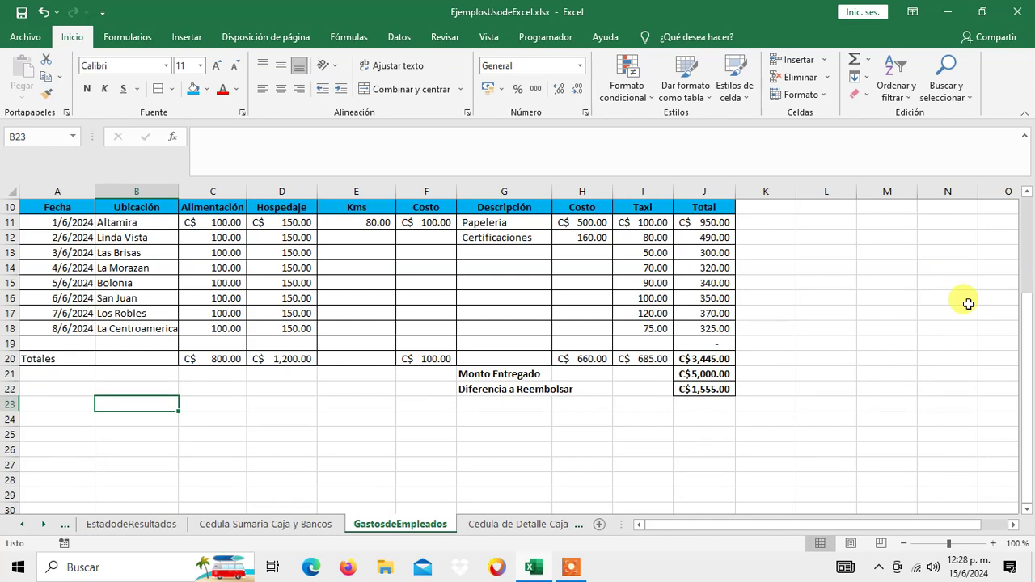
pyautogui.write('F')
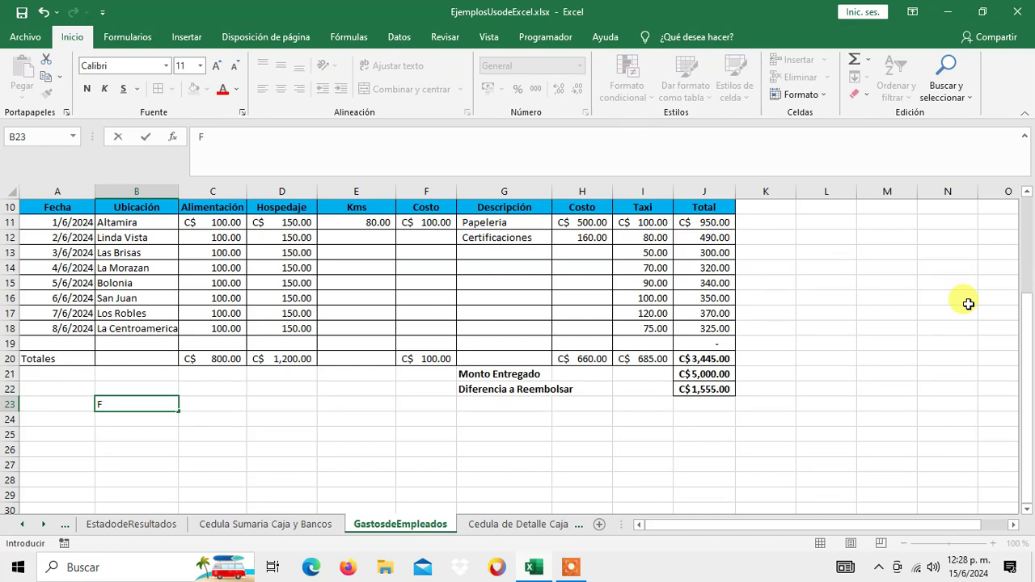
pyautogui.press('Escape')
pyautogui.press('Down')
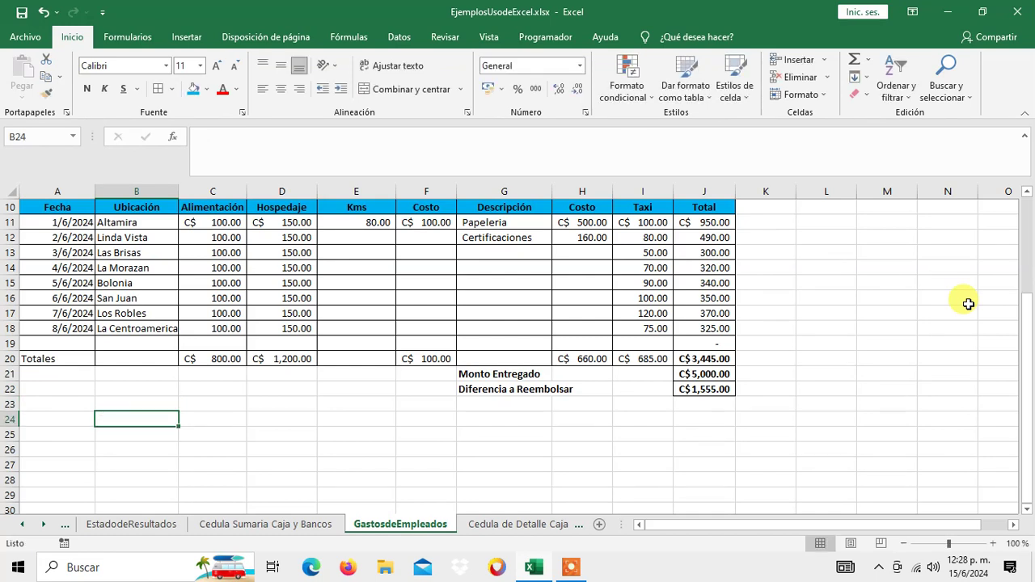
pyautogui.write('Firma Solicitante')
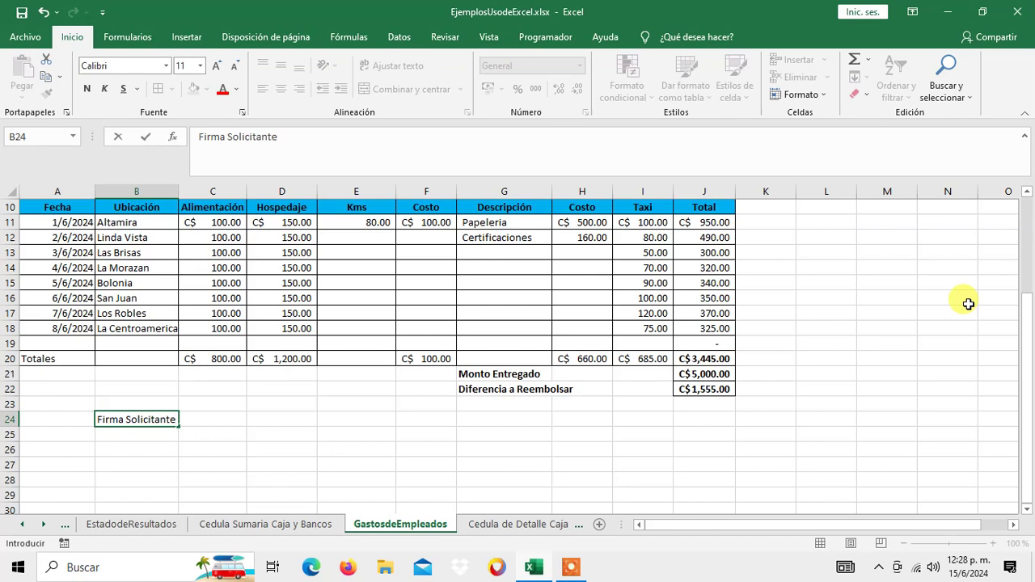
pyautogui.press('Tab')
pyautogui.press('Tab')
pyautogui.press('Tab')
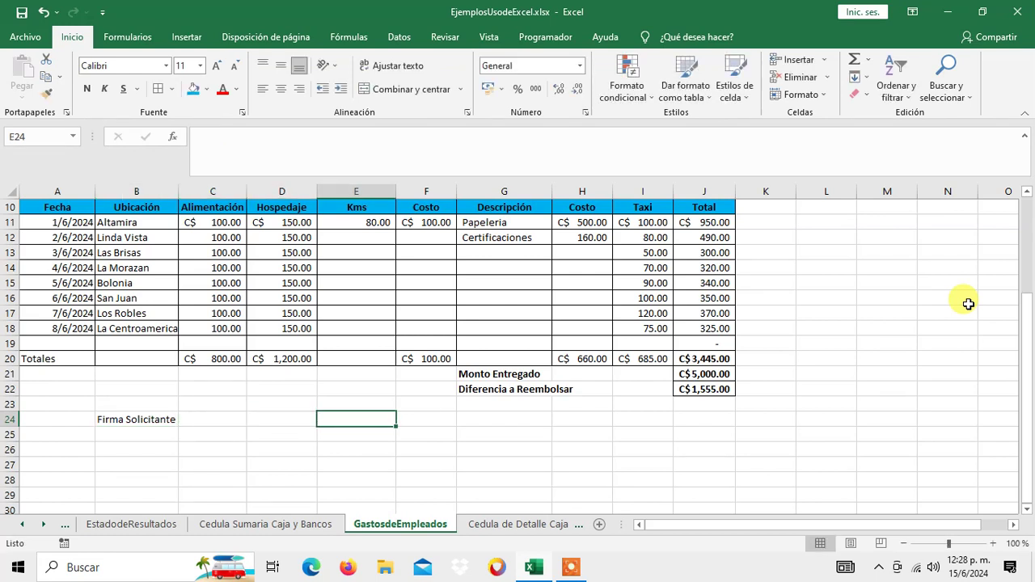
pyautogui.write('Firma Aprobado')
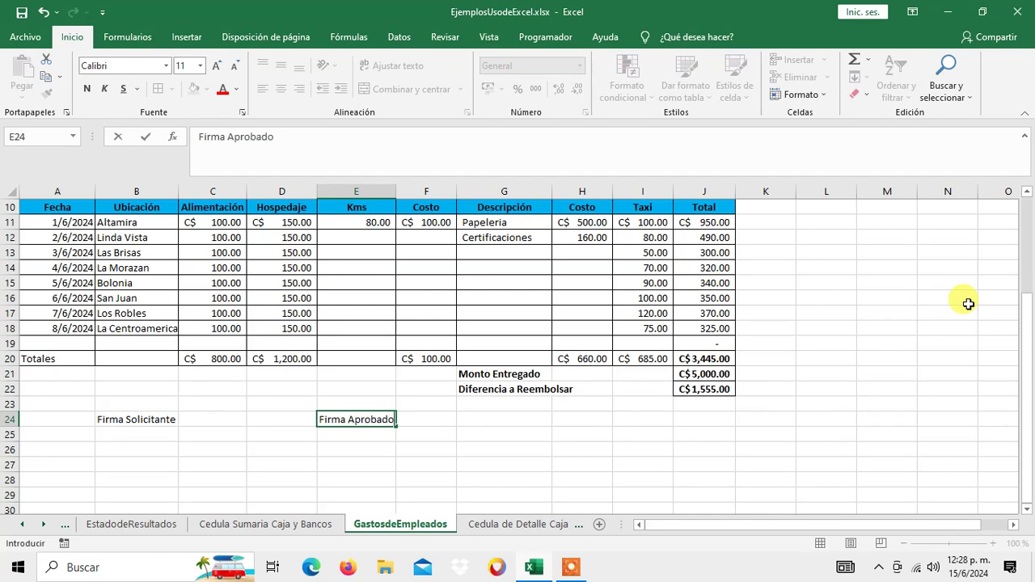
pyautogui.press('Return')
pyautogui.press('Up')
pyautogui.press('Left')
pyautogui.press('Left')
pyautogui.press('Up')
pyautogui.press('Left')
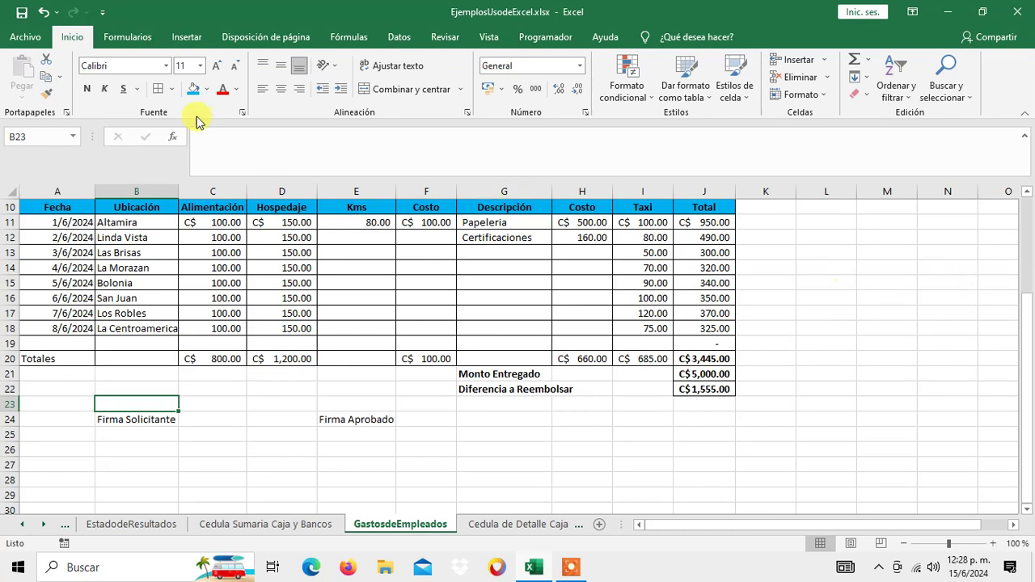
# Step: Add a bottom border to B23 as the Firma Solicitante signature line
pyautogui.click(172, 91)
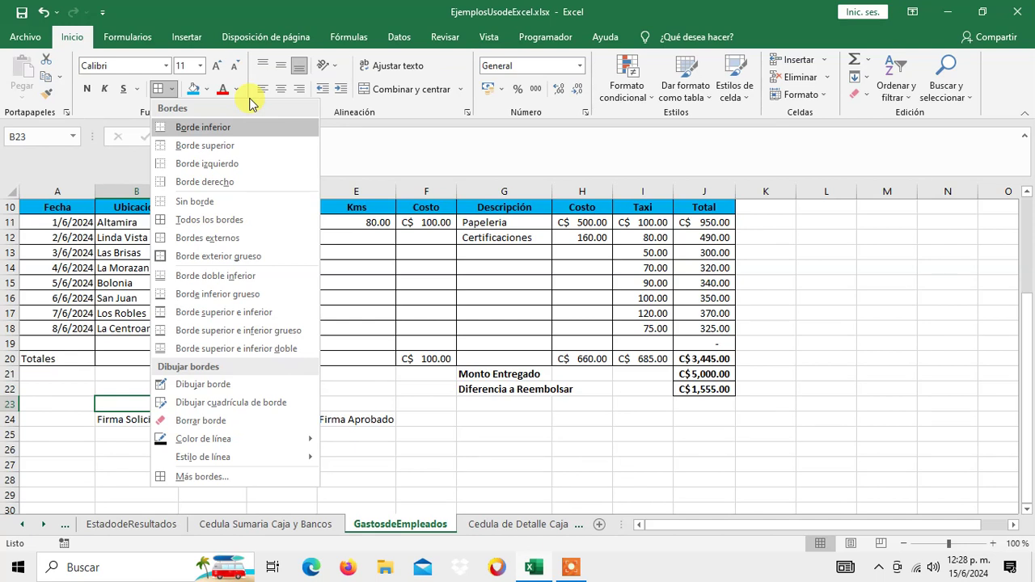
pyautogui.click(221, 128)
pyautogui.click(365, 403)
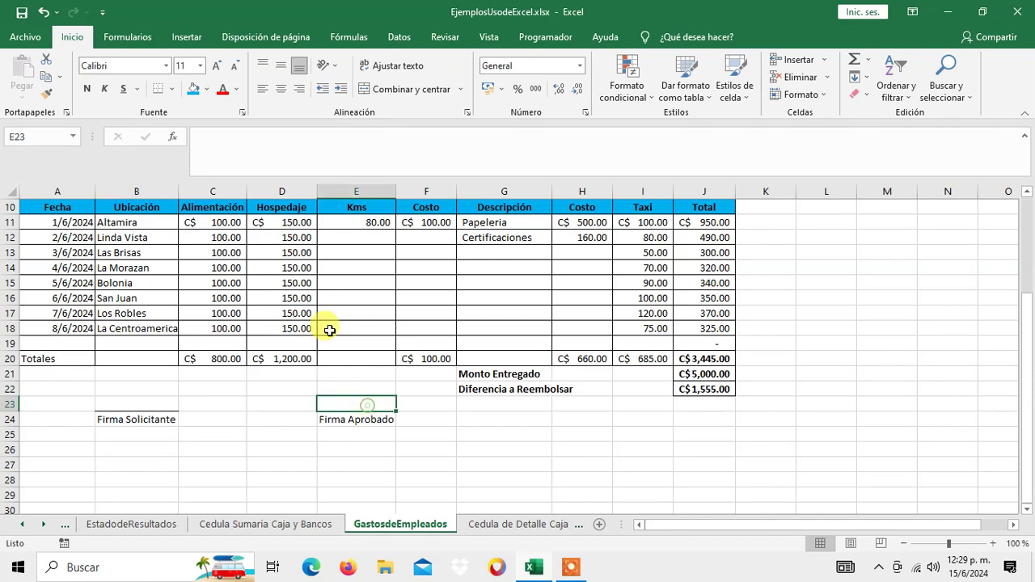
# Step: Make the Firma Solicitante and Firma Aprobado labels in row 24 bold
pyautogui.click(373, 421)
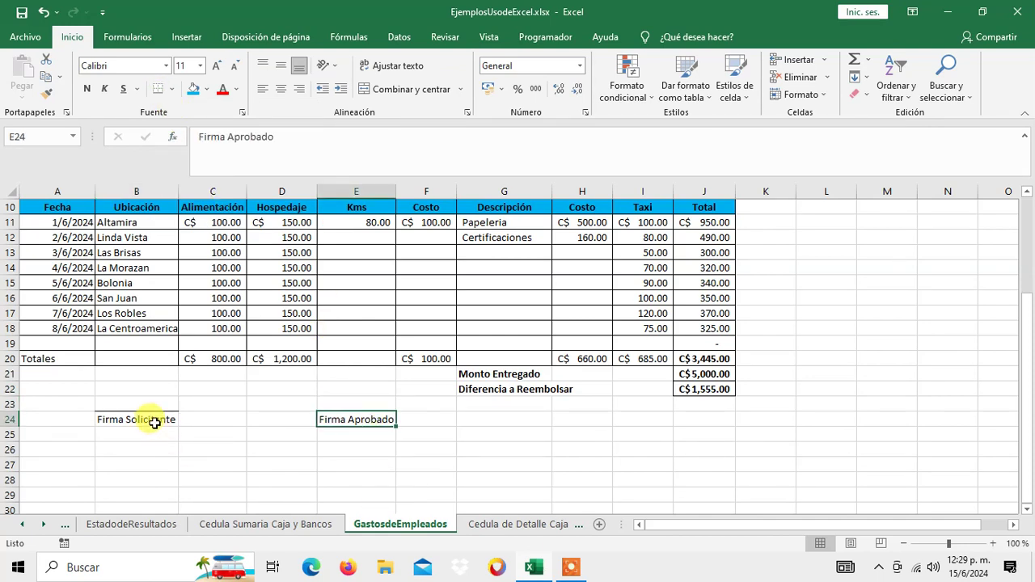
pyautogui.moveTo(153, 422); pyautogui.dragTo(348, 420)
pyautogui.click(339, 418)
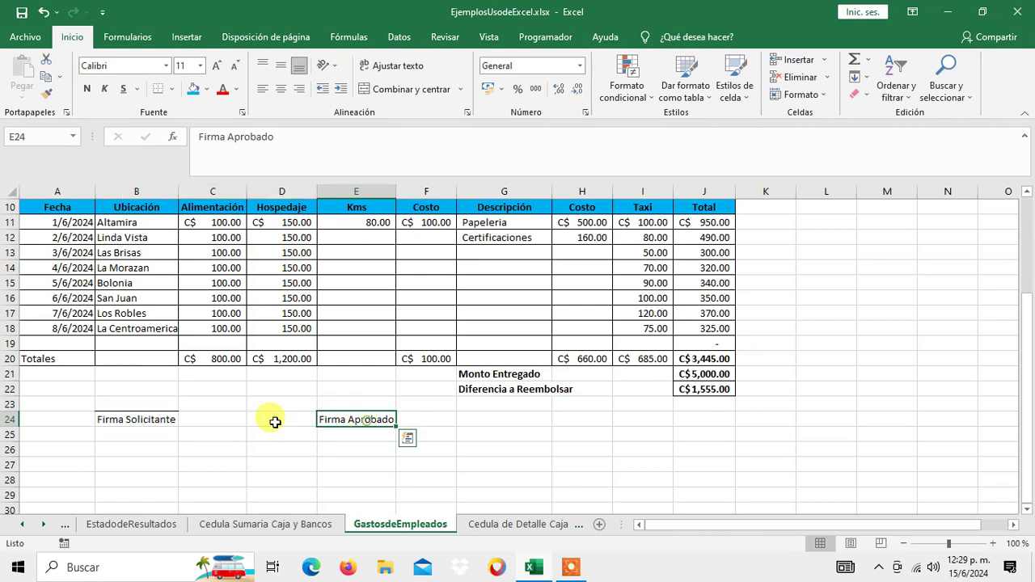
pyautogui.click(173, 421)
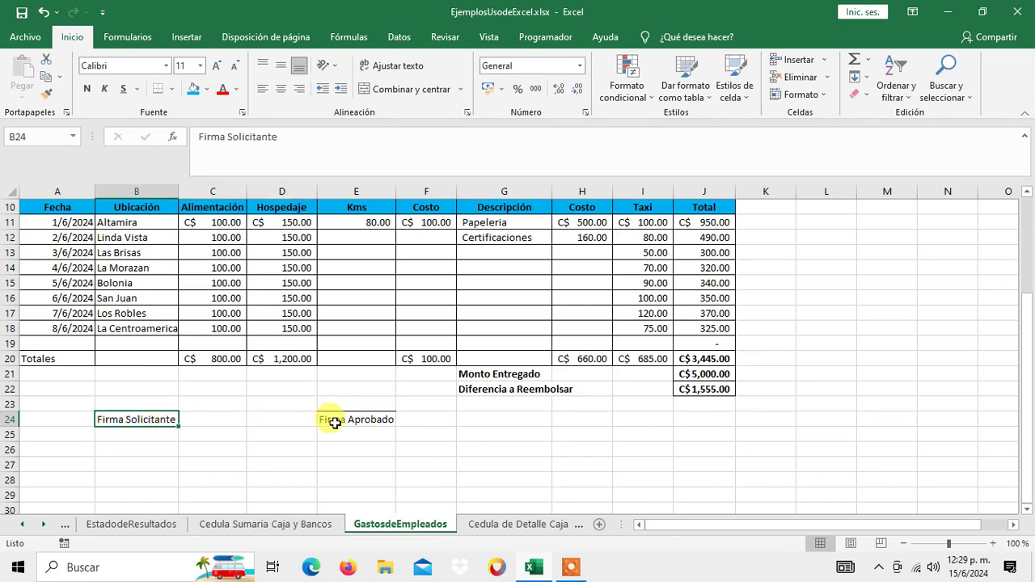
pyautogui.keyDown('ctrl'); pyautogui.click(335, 419); pyautogui.keyUp('ctrl')
pyautogui.click(86, 88)
pyautogui.moveTo(70, 358); pyautogui.dragTo(679, 358)
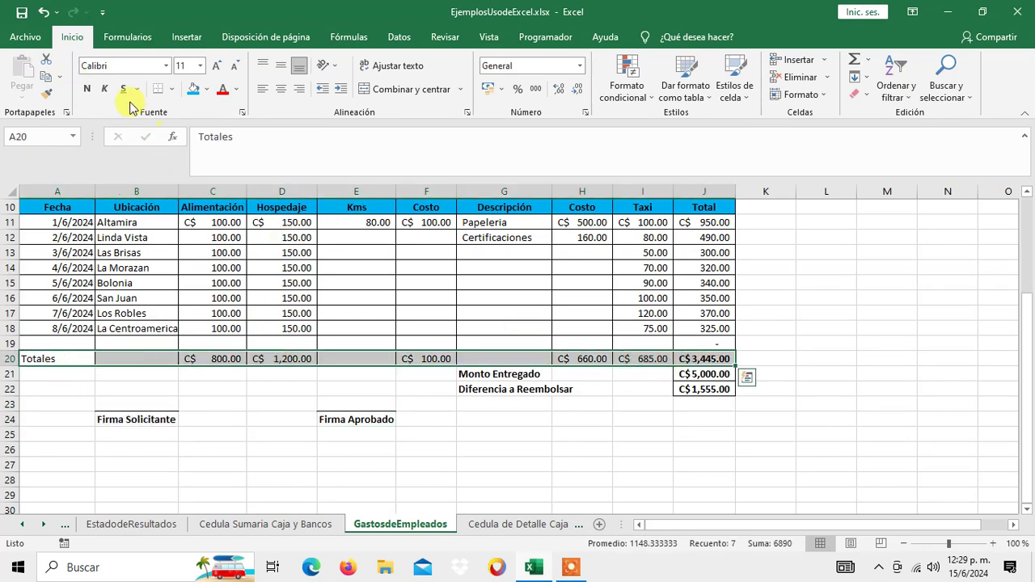
# Step: Make the Totales row A20:J20 bold with a light green fill
pyautogui.click(86, 89)
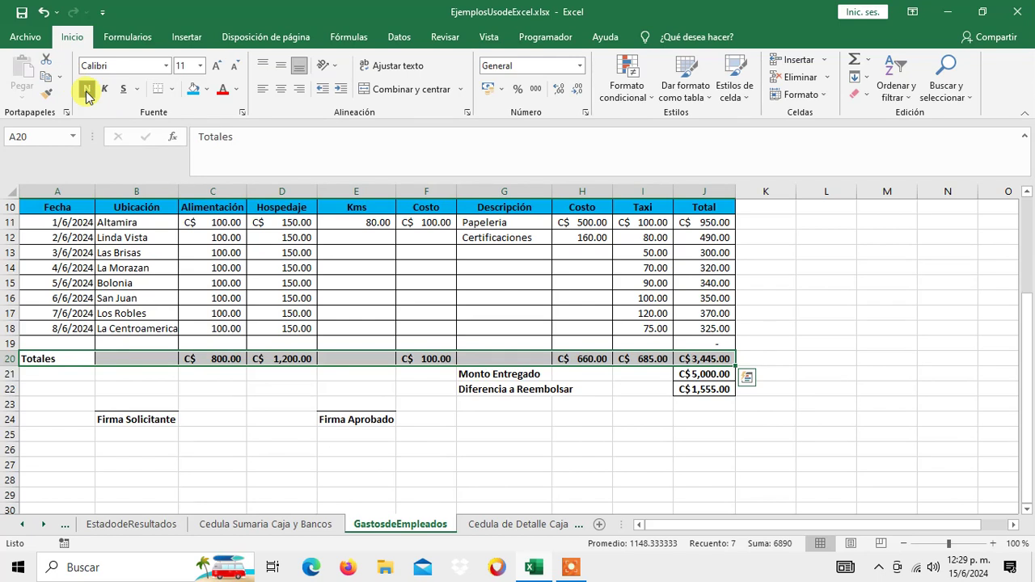
pyautogui.click(206, 89)
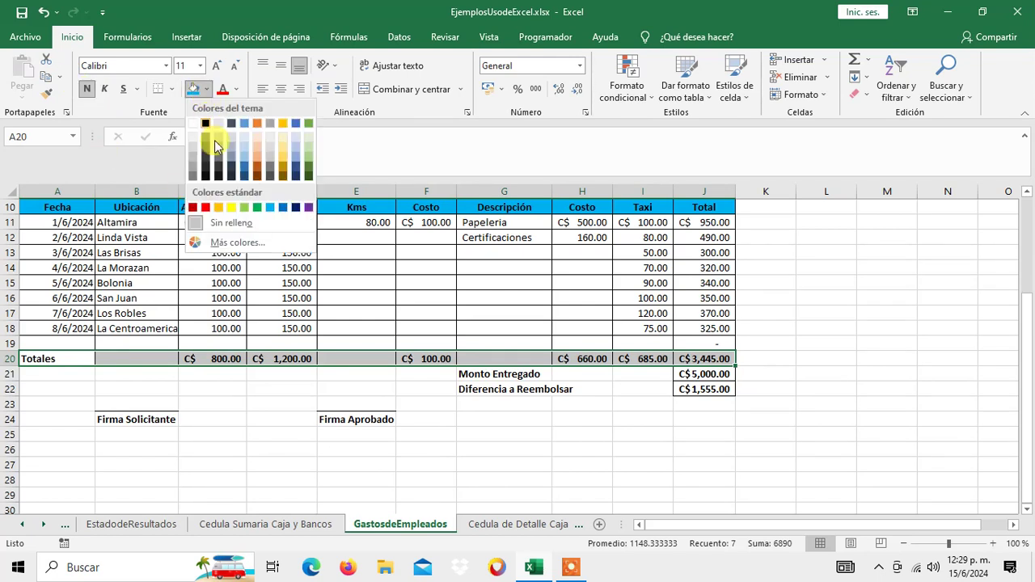
pyautogui.click(240, 207)
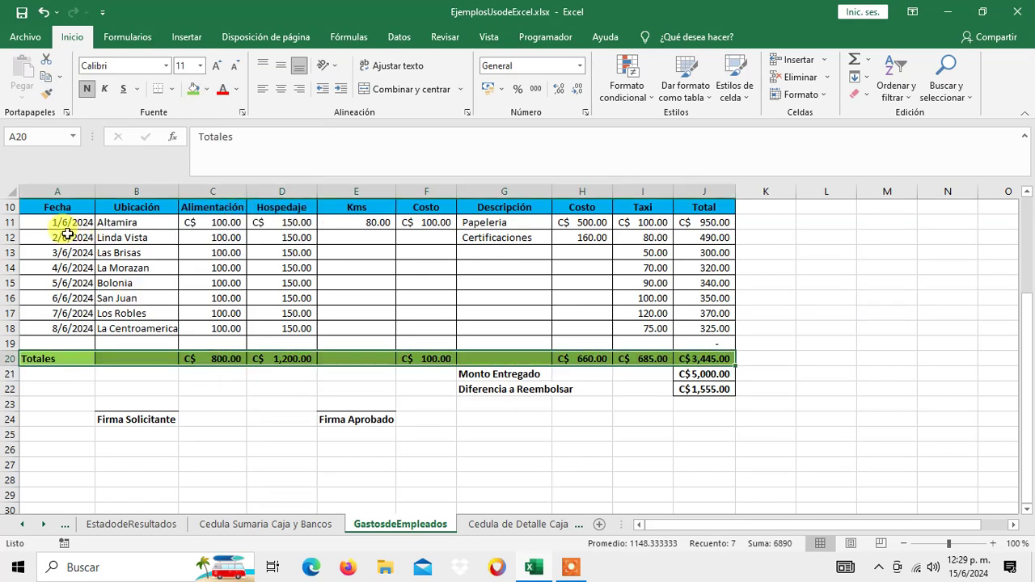
# Step: Select the whole voucher from row 1 down to the signature rows
pyautogui.scroll(1, 216, 374)
pyautogui.scroll(2, 217, 374)
pyautogui.scroll(-2, 216, 374)
pyautogui.scroll(2, 217, 375)
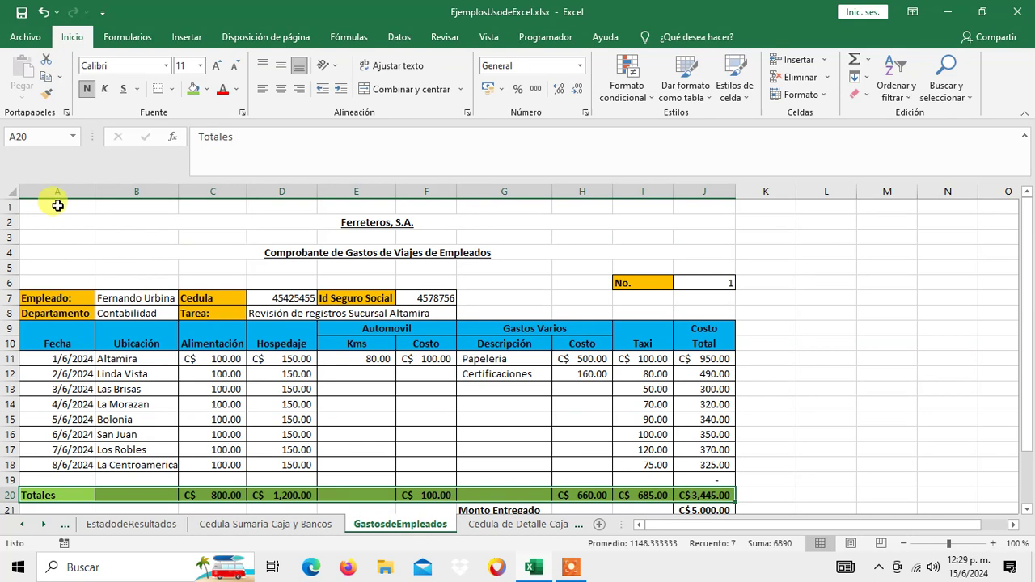
pyautogui.moveTo(56, 208); pyautogui.dragTo(44, 287)
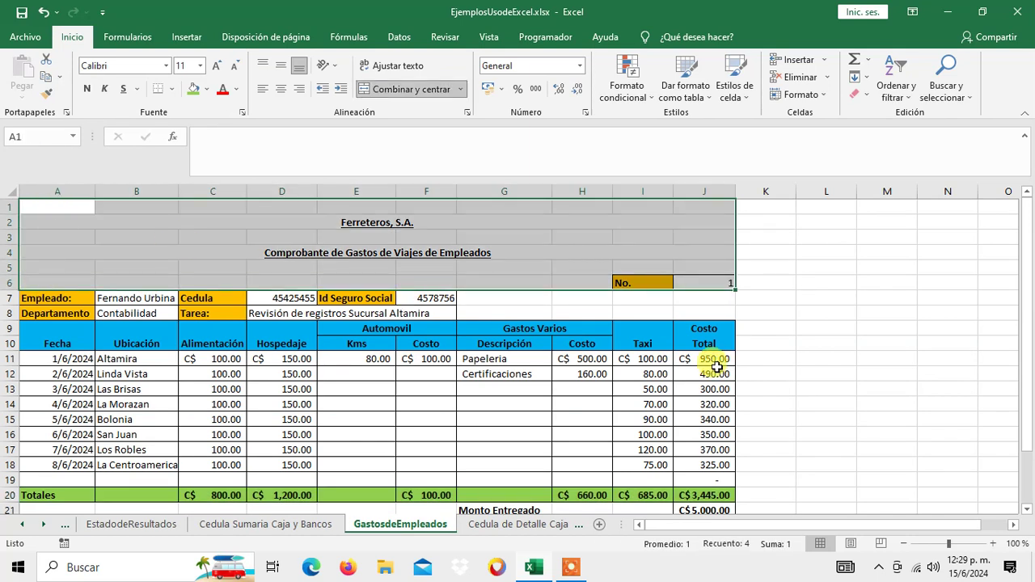
pyautogui.hotkey('shift', 'Down')
pyautogui.hotkey('shift', 'Down')
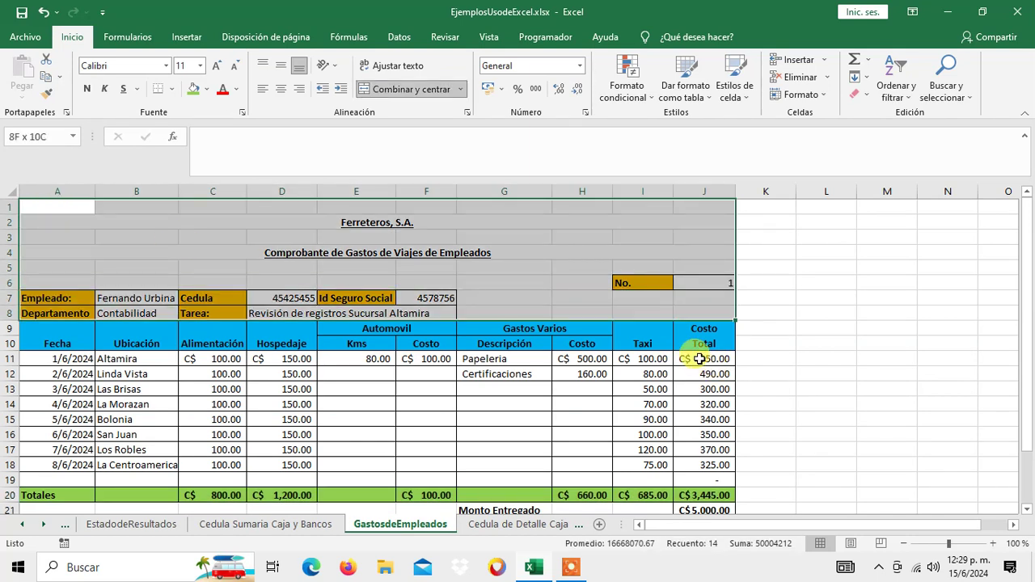
pyautogui.hotkey('shift', 'Down')
pyautogui.hotkey('shift', 'Down')
pyautogui.hotkey('shift', 'Down')
pyautogui.hotkey('shift', 'Down')
pyautogui.hotkey('shift', 'Down')
pyautogui.hotkey('shift', 'Down')
pyautogui.hotkey('shift', 'Down')
pyautogui.hotkey('shift', 'Down')
pyautogui.hotkey('shift', 'Down')
pyautogui.hotkey('shift', 'Down')
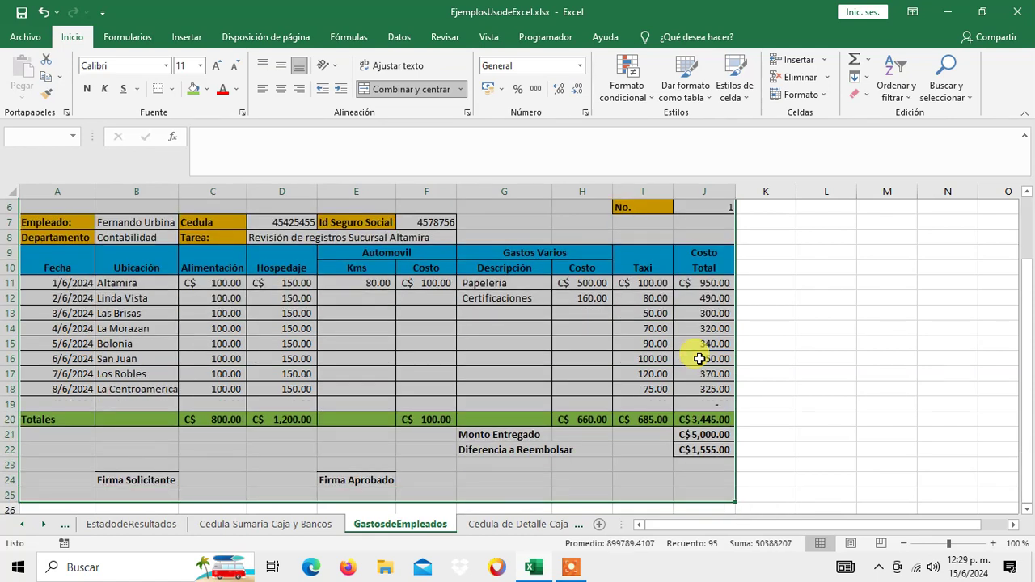
pyautogui.scroll(2, 411, 316)
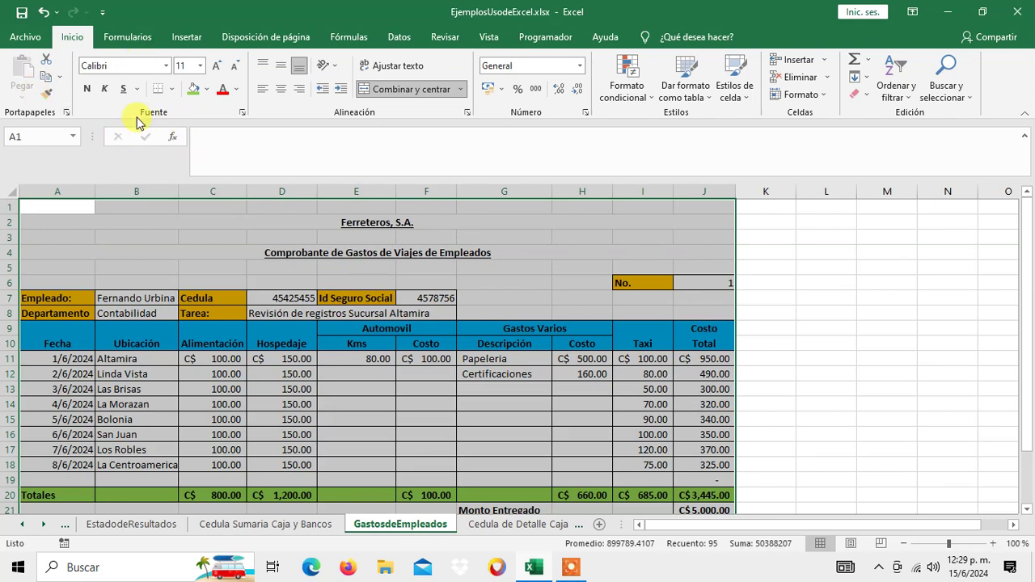
pyautogui.click(172, 89)
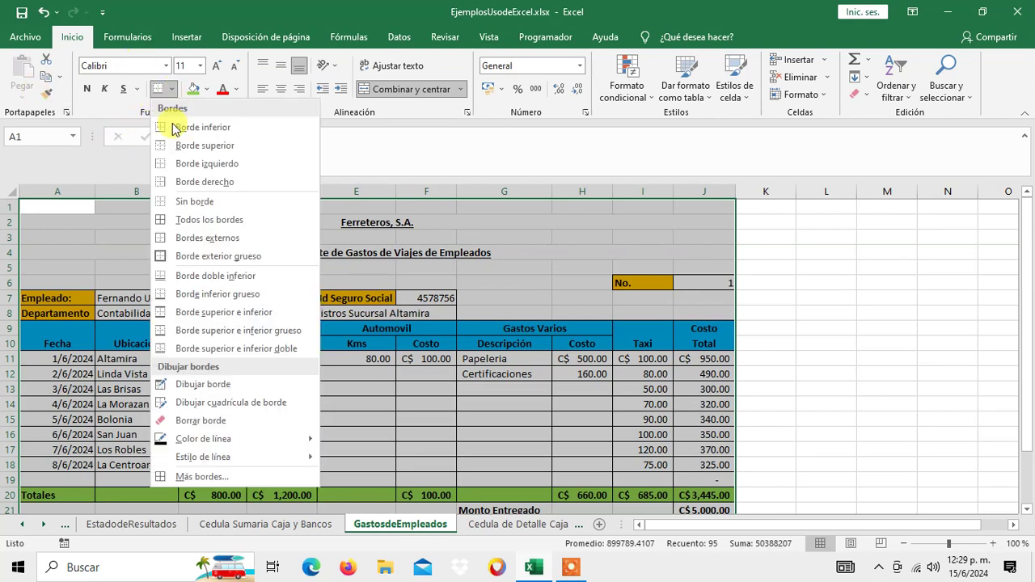
# Step: Frame A1:J25 with a thick outside border (Borde exterior grueso)
pyautogui.click(198, 262)
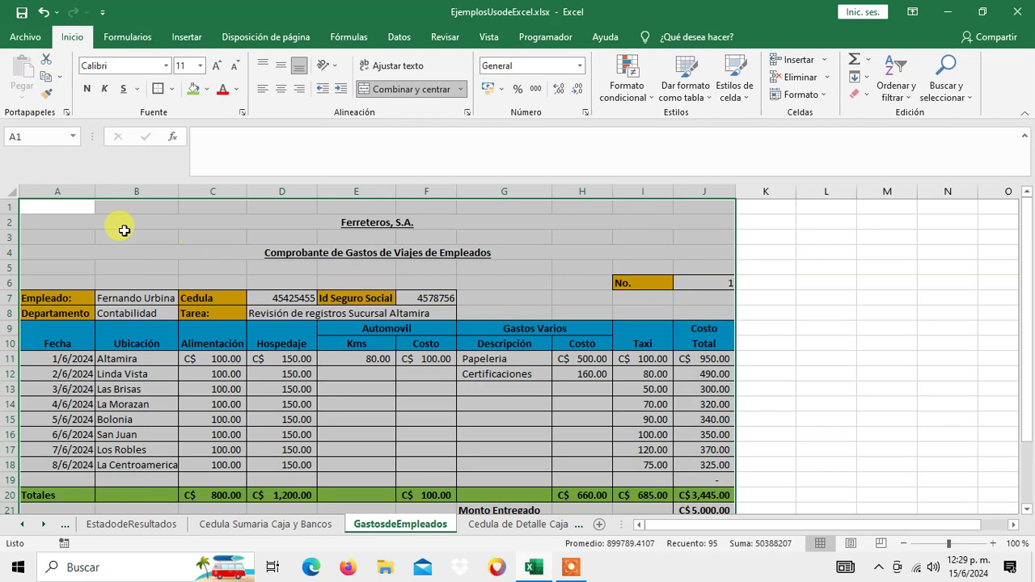
pyautogui.click(121, 227)
pyautogui.moveTo(105, 207); pyautogui.dragTo(95, 268)
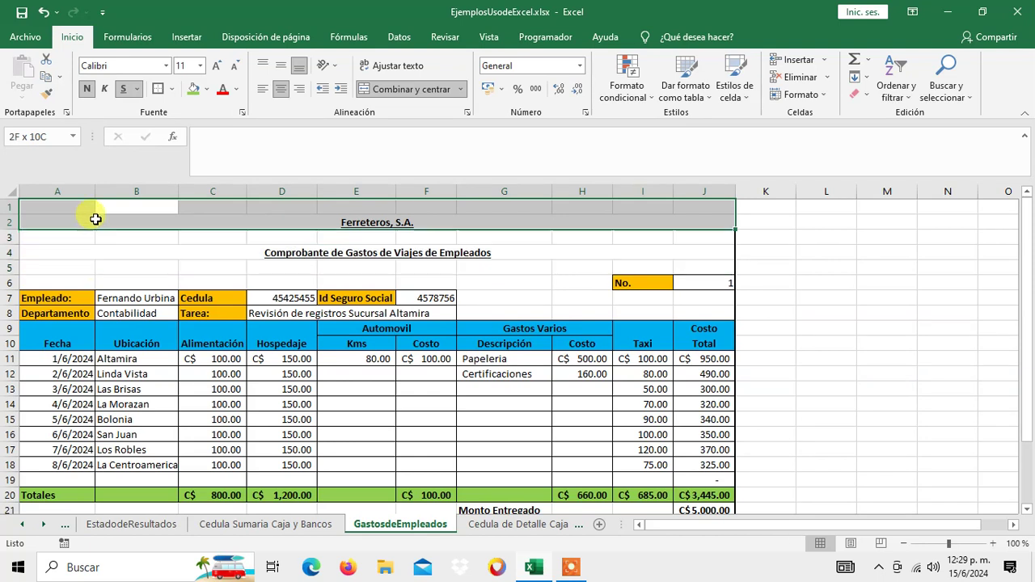
pyautogui.moveTo(95, 266); pyautogui.dragTo(97, 206)
# Step: Scroll through the voucher to check the border from the header down to row 25
pyautogui.scroll(-2, 831, 343)
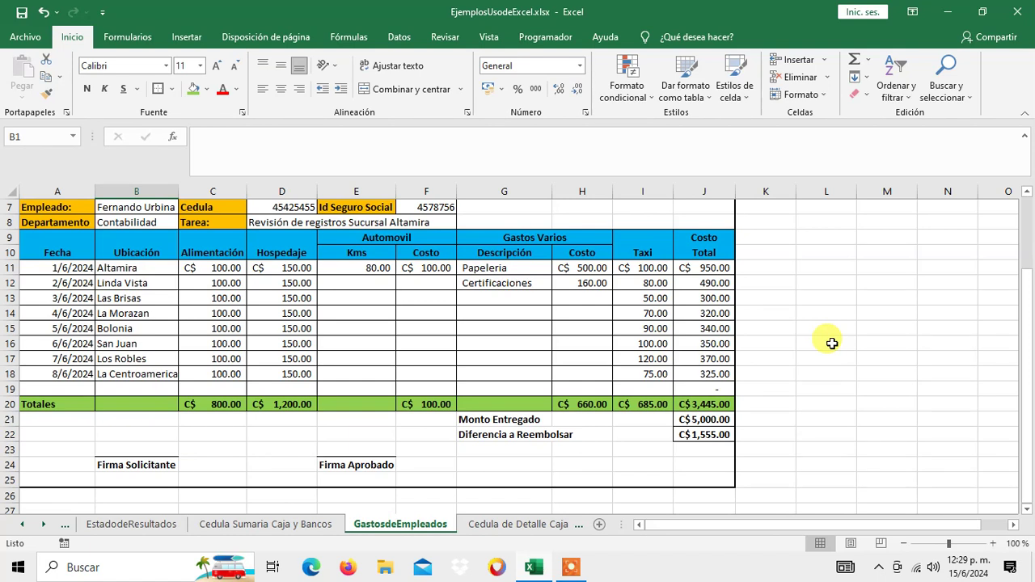
pyautogui.scroll(1, 832, 343)
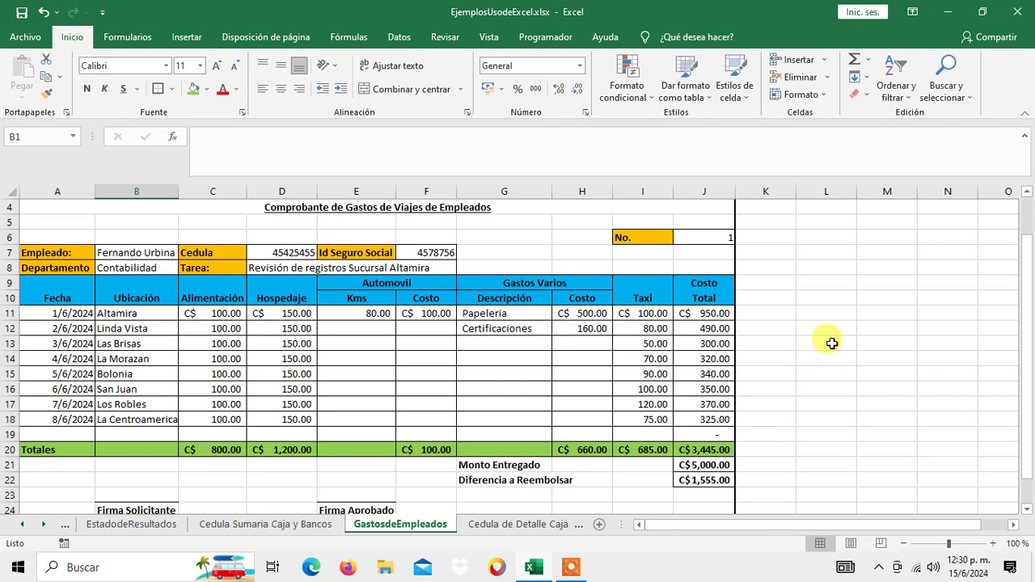
pyautogui.scroll(1, 832, 343)
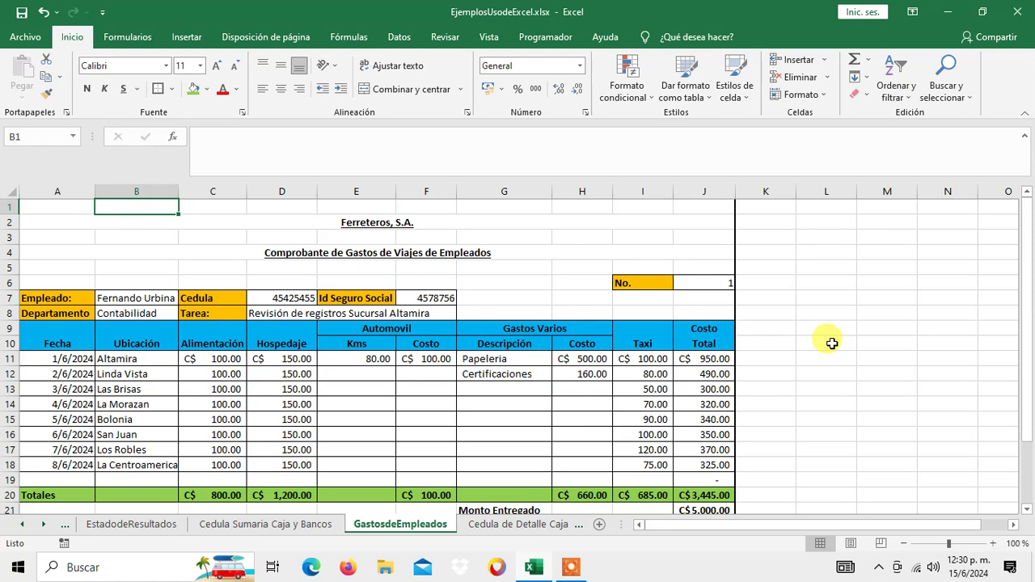
pyautogui.scroll(-1, 832, 343)
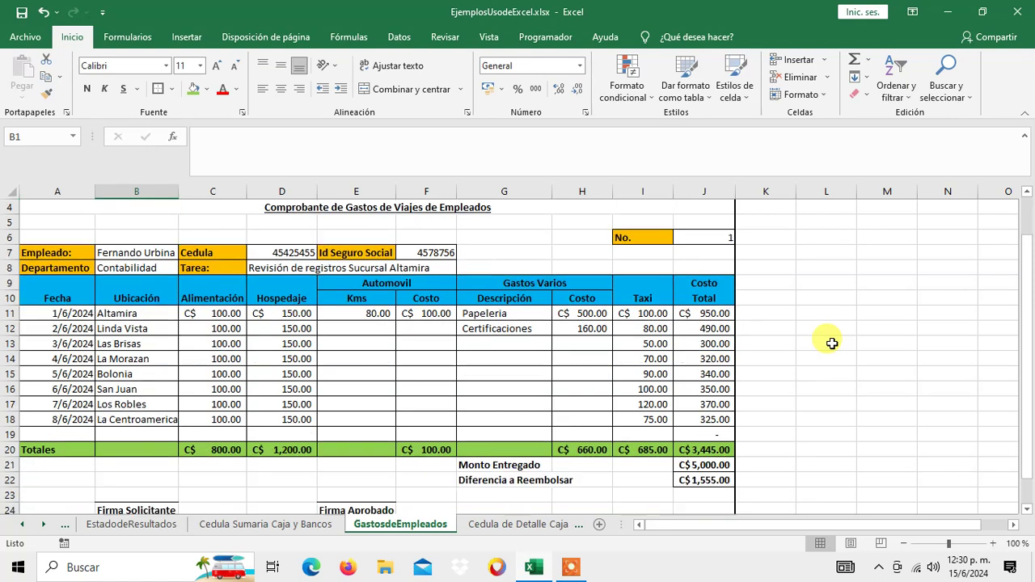
pyautogui.scroll(-1, 832, 343)
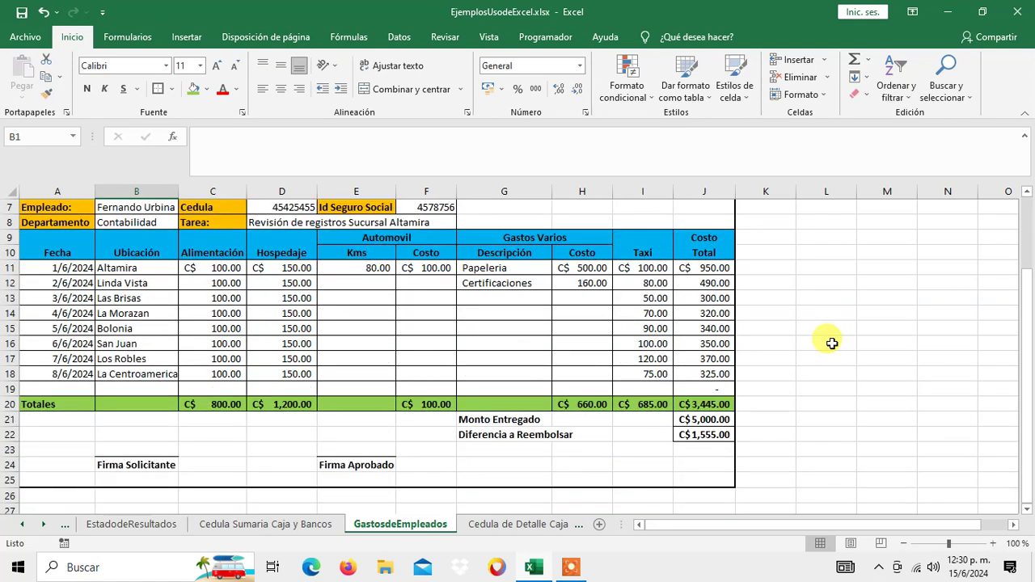
pyautogui.scroll(1, 832, 343)
pyautogui.scroll(1, 832, 343)
pyautogui.scroll(-1, 832, 343)
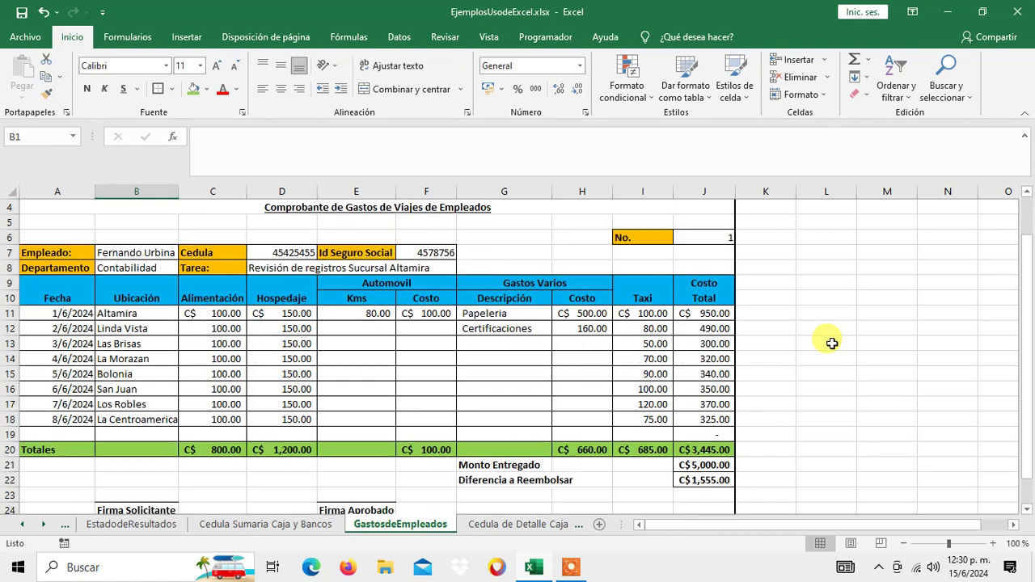
pyautogui.scroll(-2, 832, 342)
# Step: Enter the applicant's full name in B23 above Firma Solicitante
pyautogui.click(117, 404)
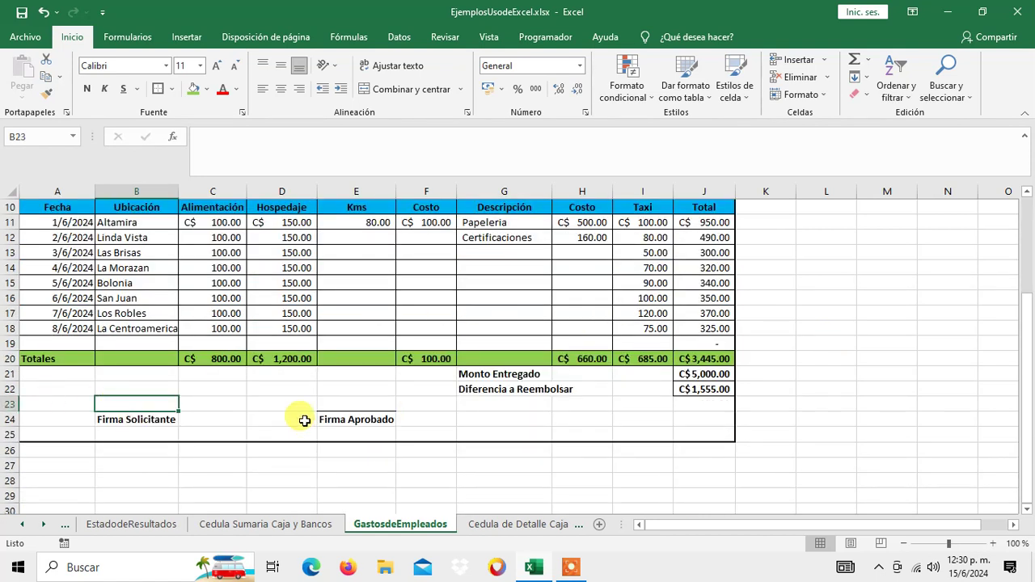
pyautogui.write('Fe')
pyautogui.press('BackSpace')
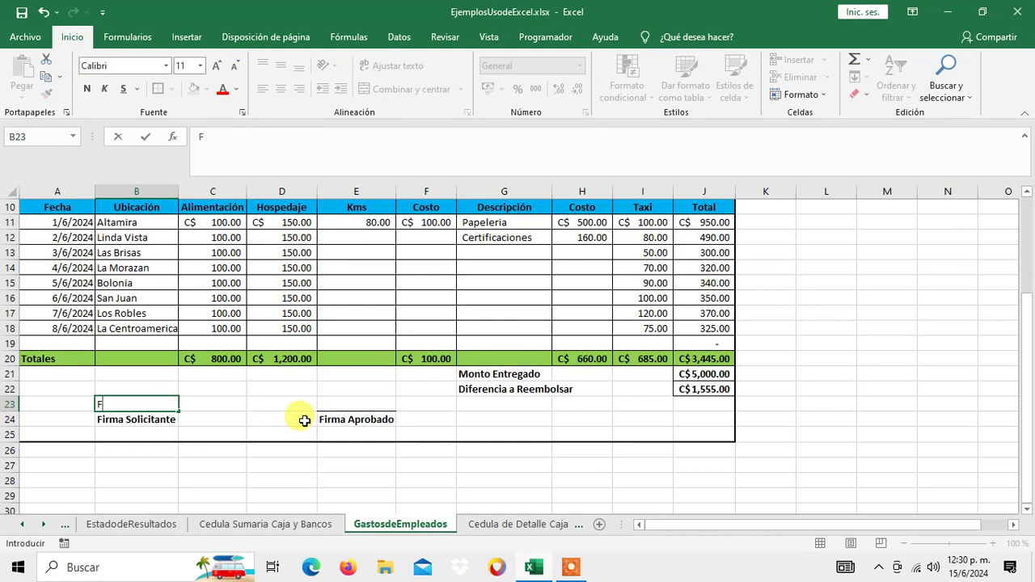
pyautogui.write('élix Arteaga')
pyautogui.hotkey('ctrl', 'Return')
# Step: Enter the approver's full name in E23 above Firma Aprobado
pyautogui.press('Right')
pyautogui.press('Right')
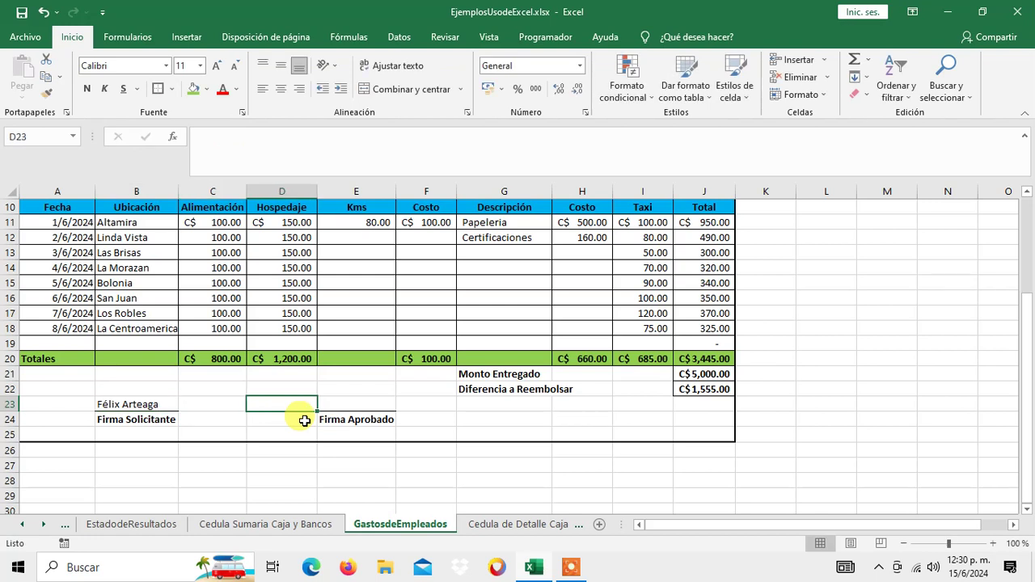
pyautogui.press('Right')
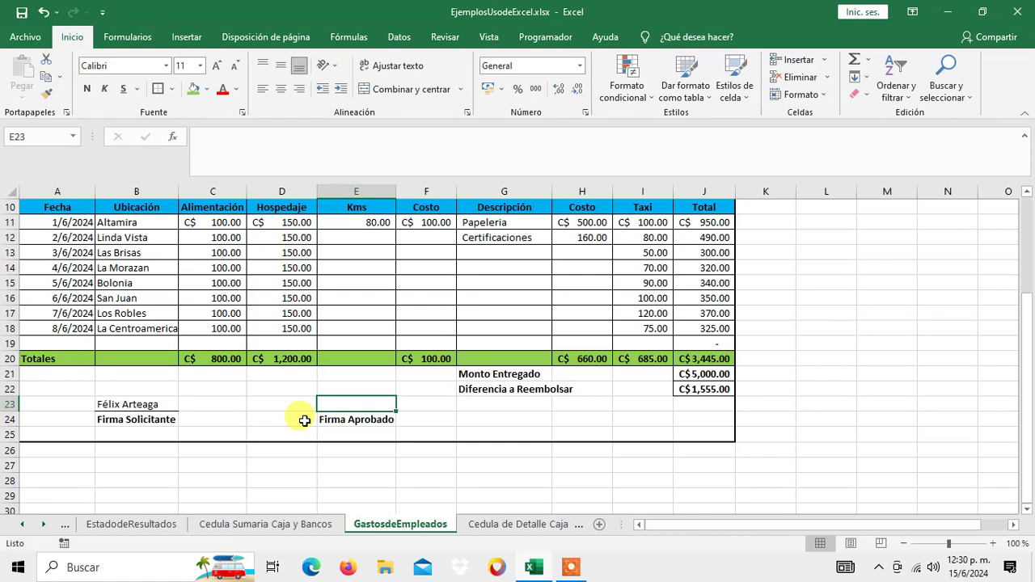
pyautogui.write('Marvin Robles')
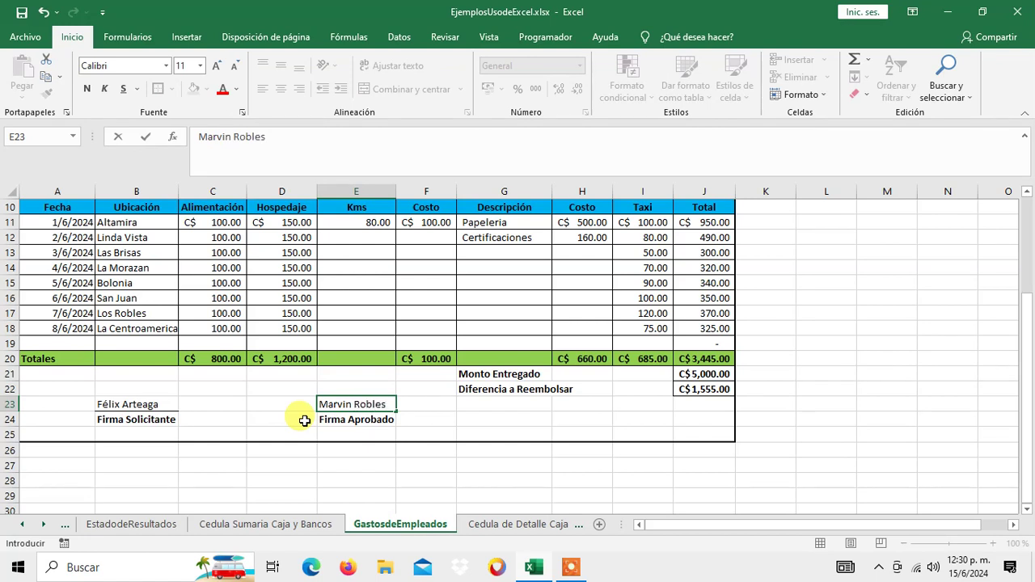
pyautogui.press('Return')
pyautogui.press('Return')
pyautogui.press('Up')
pyautogui.press('Up')
pyautogui.press('Left')
pyautogui.press('Left')
pyautogui.press('Left')
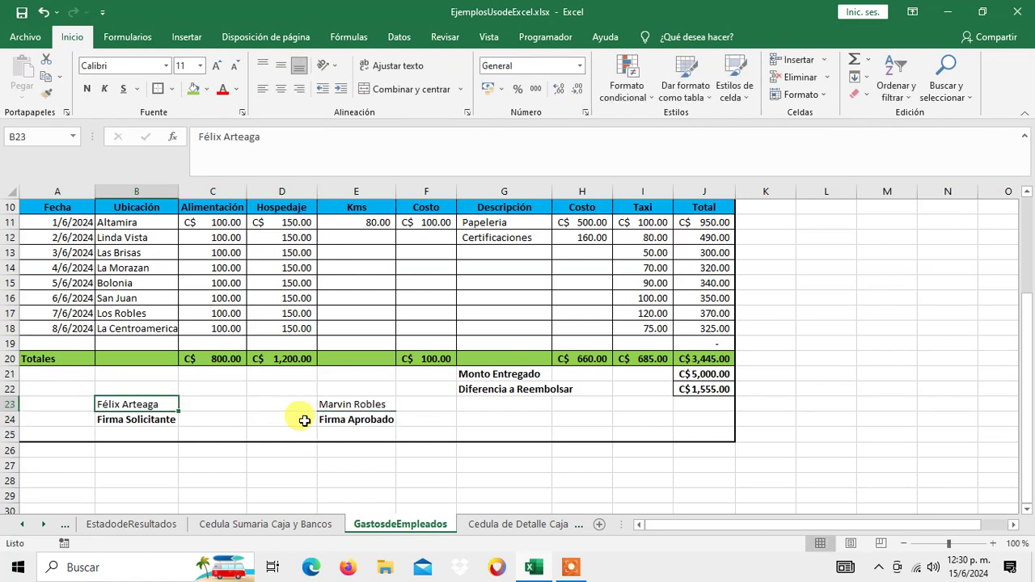
pyautogui.press('Right')
pyautogui.press('Right')
pyautogui.press('Left')
pyautogui.press('Left')
# Step: Center the names in B23 and E23 above their signature lines
pyautogui.click(280, 89)
pyautogui.click(357, 406)
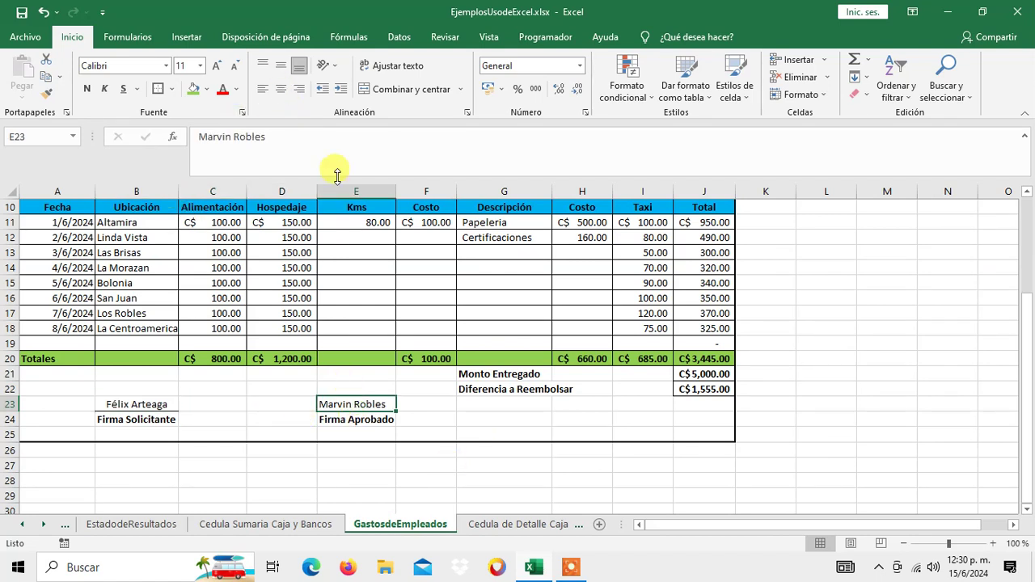
pyautogui.click(285, 93)
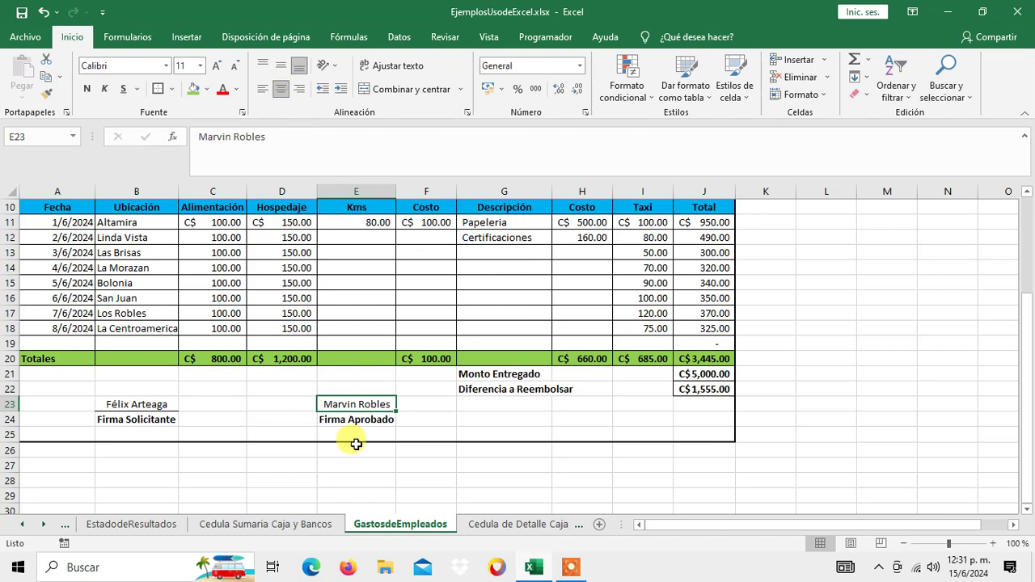
pyautogui.click(263, 422)
pyautogui.click(148, 404)
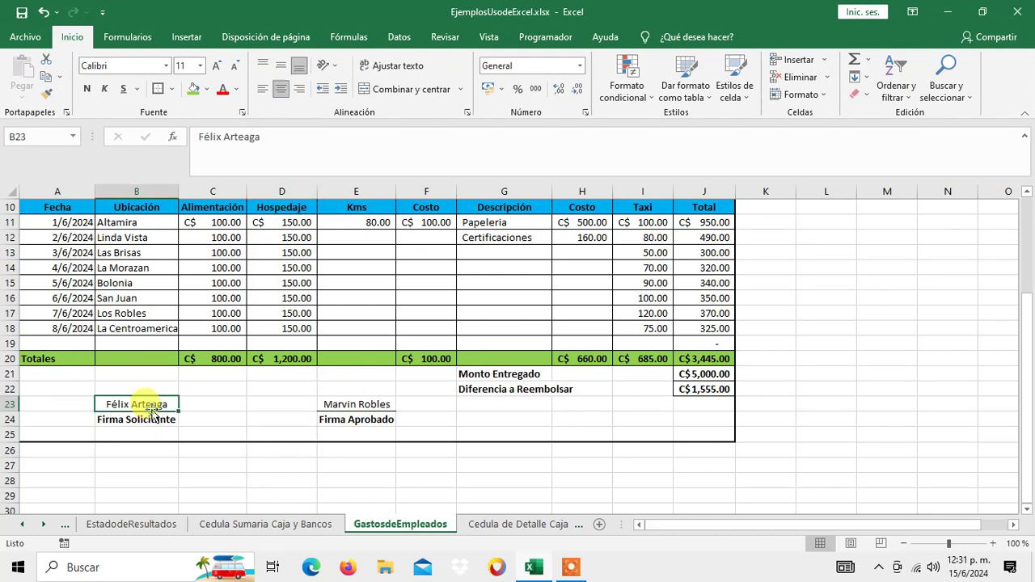
pyautogui.click(348, 404)
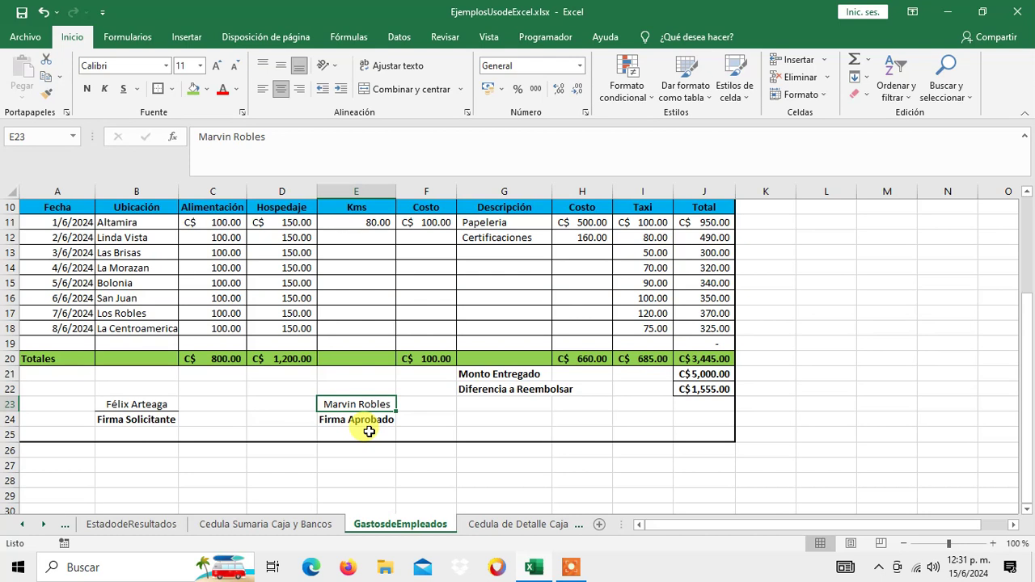
pyautogui.scroll(3, 369, 431)
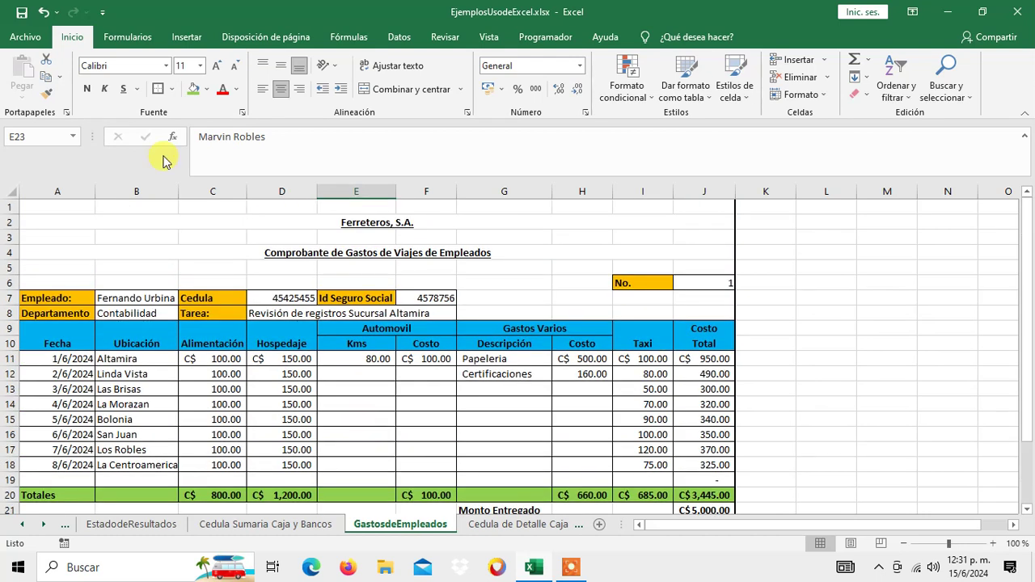
pyautogui.click(22, 12)
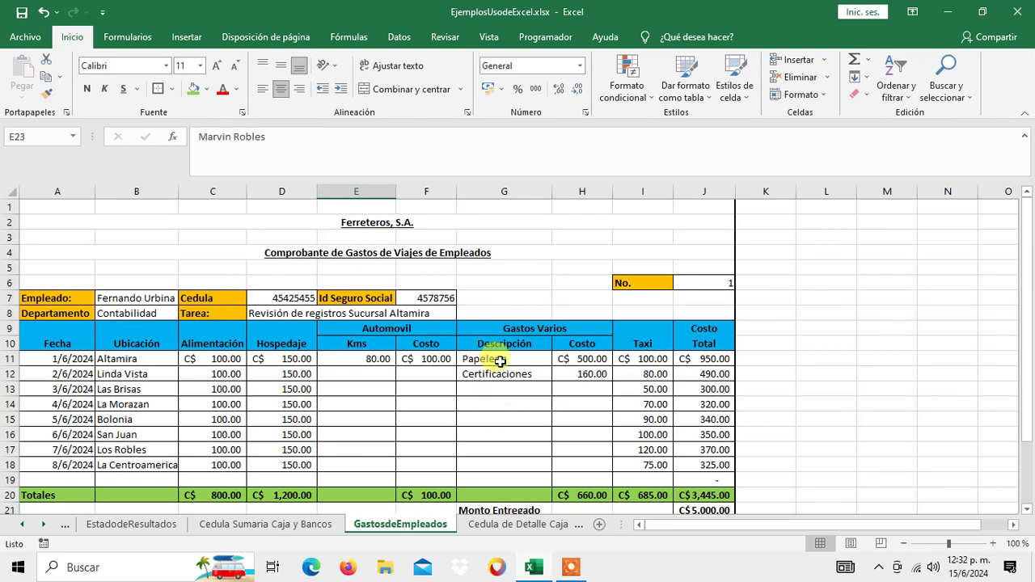
pyautogui.click(235, 370)
pyautogui.click(230, 363)
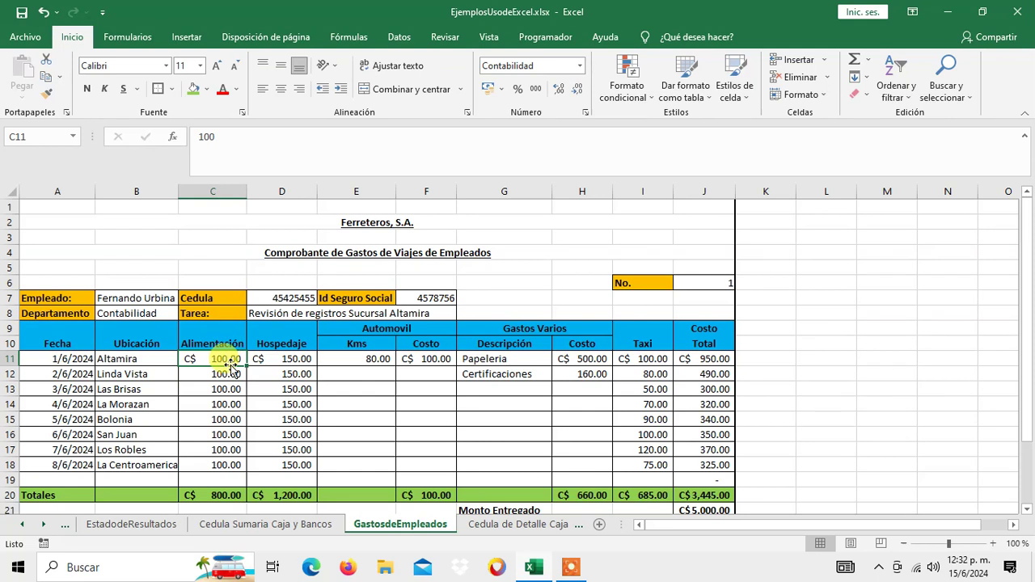
pyautogui.click(265, 359)
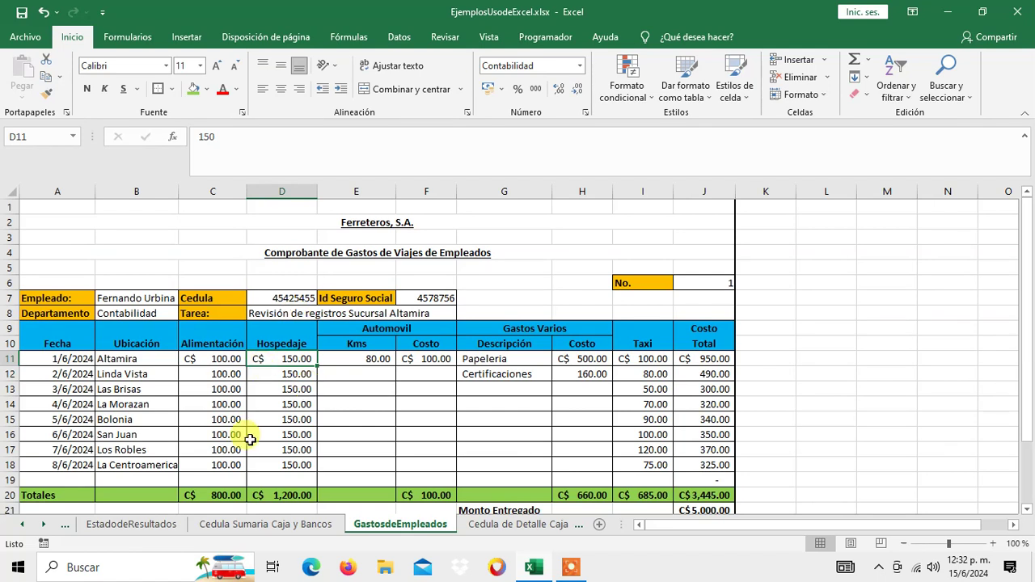
pyautogui.scroll(-1, 249, 420)
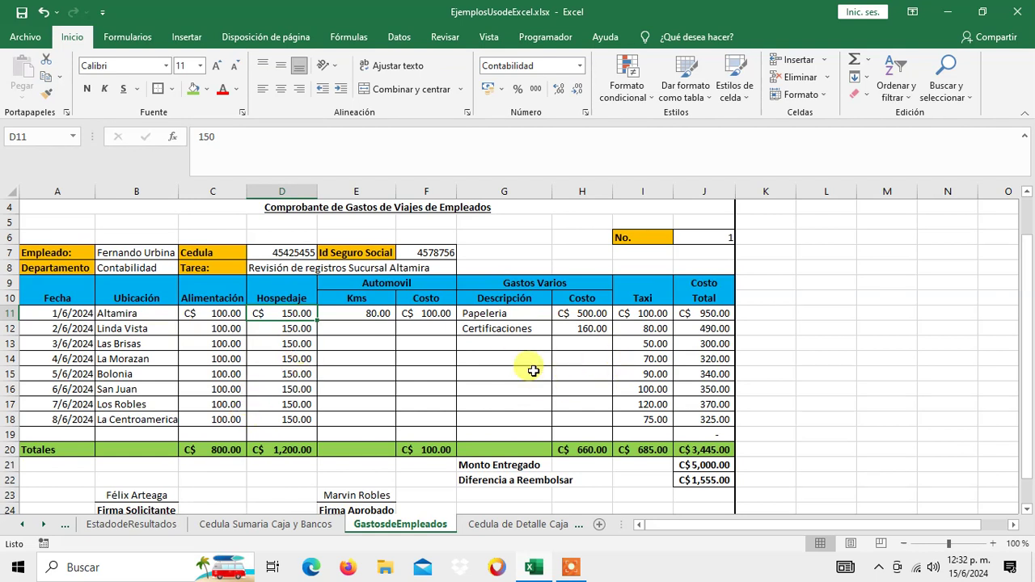
pyautogui.scroll(1, 462, 374)
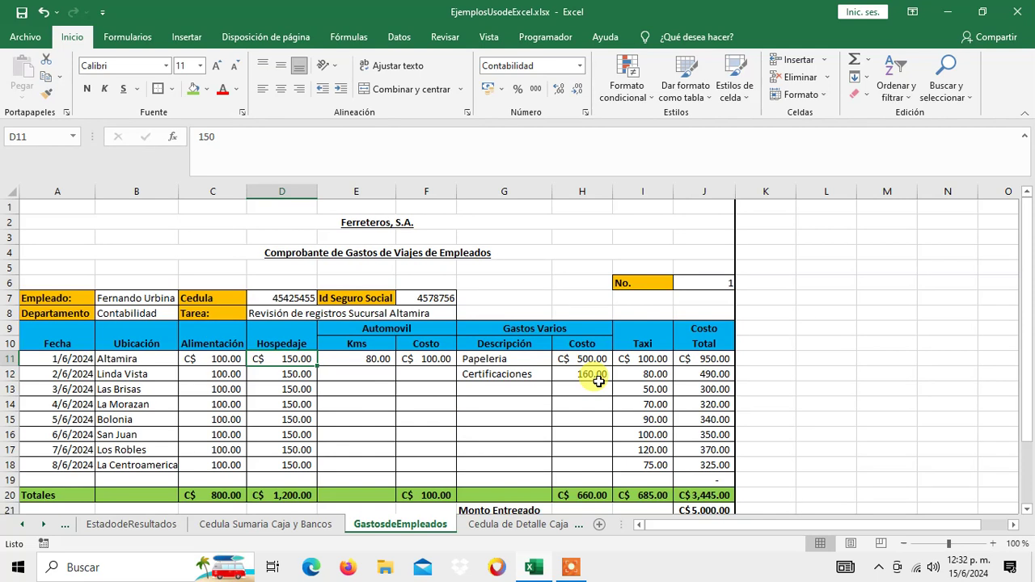
# Step: Set the company title Ferreteros, S.A. in A2 to font size 20
pyautogui.click(378, 225)
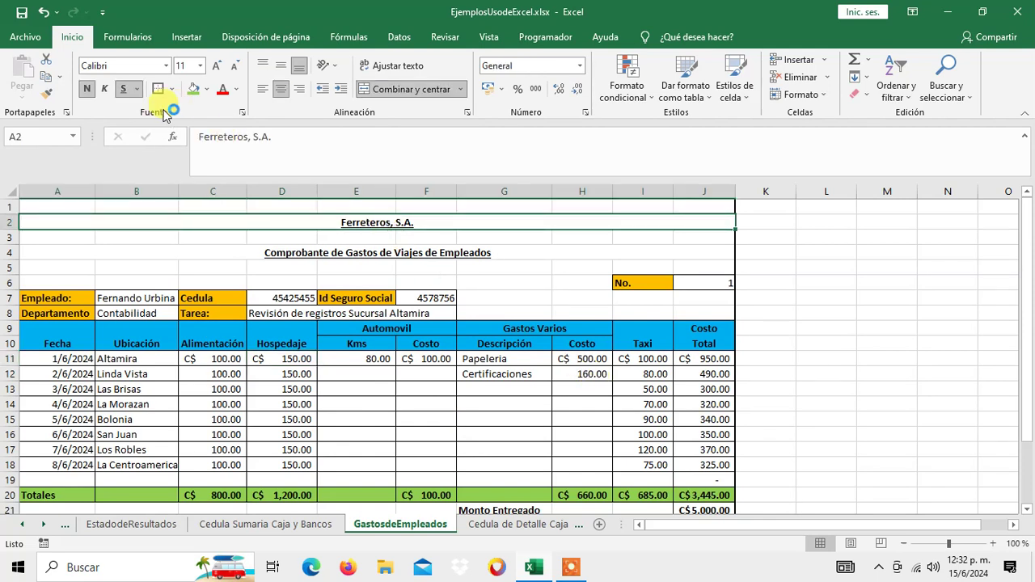
pyautogui.click(199, 66)
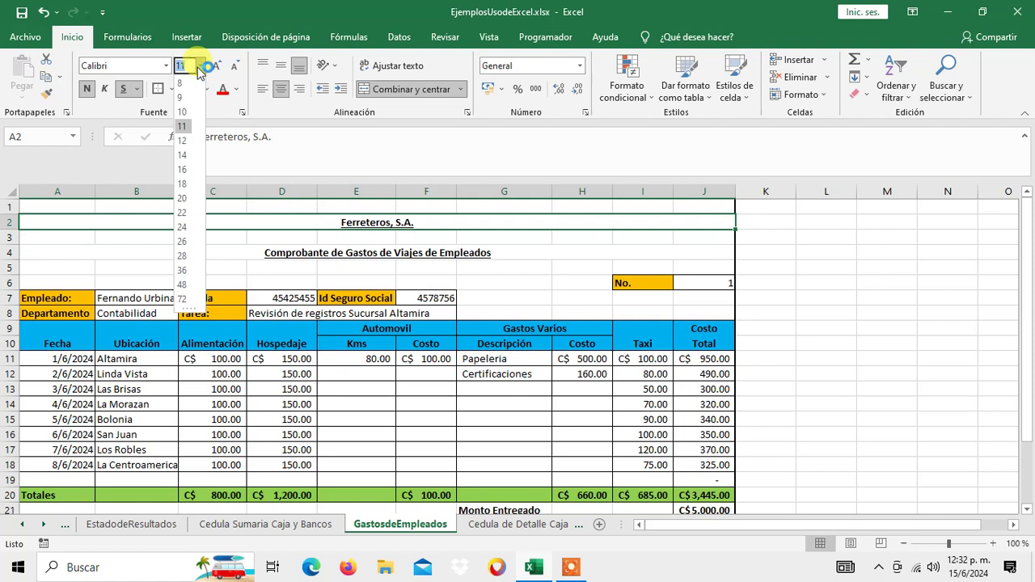
pyautogui.click(188, 169)
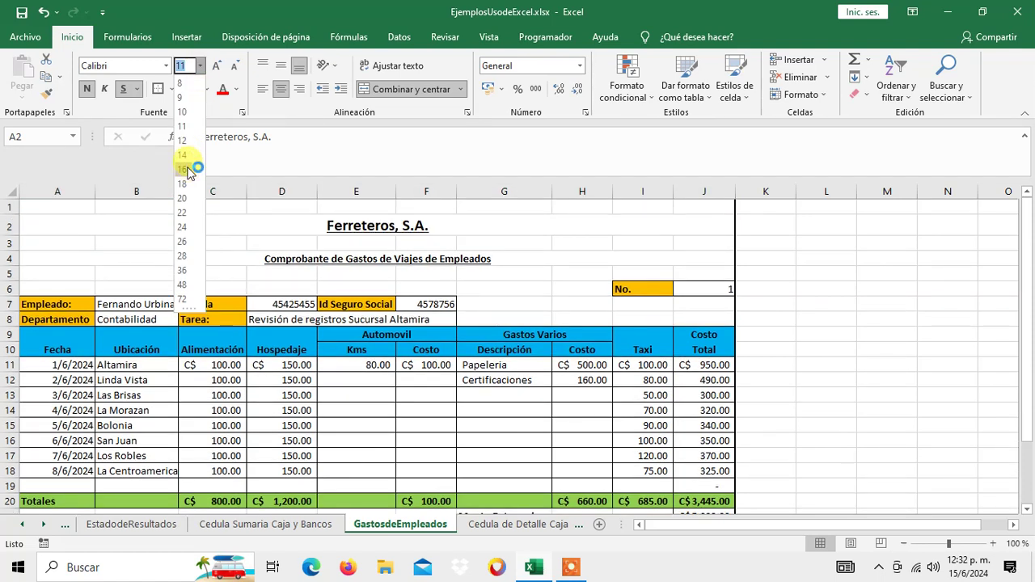
pyautogui.click(183, 198)
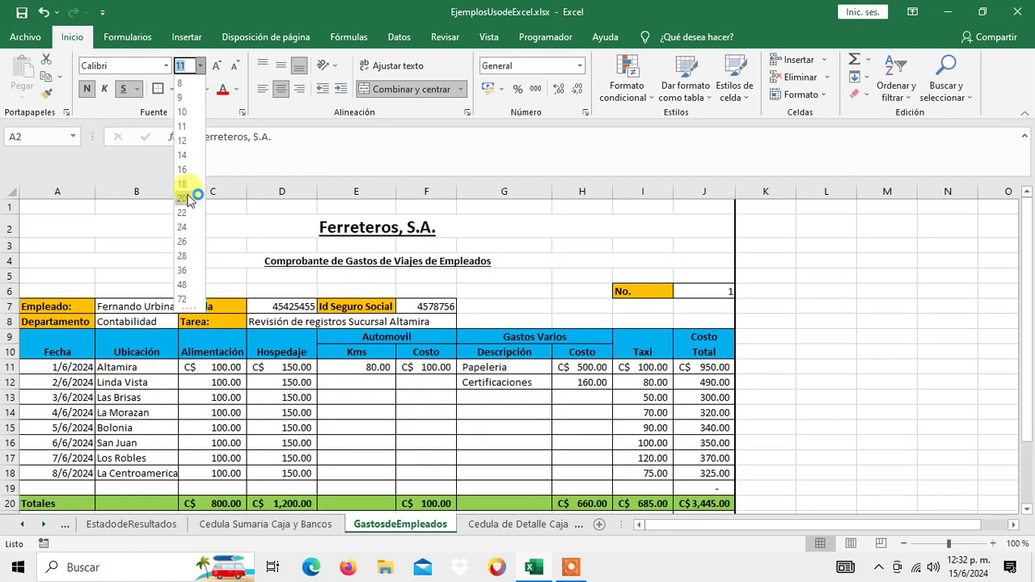
# Step: Enlarge the voucher title in A4 to font size 16
pyautogui.click(334, 263)
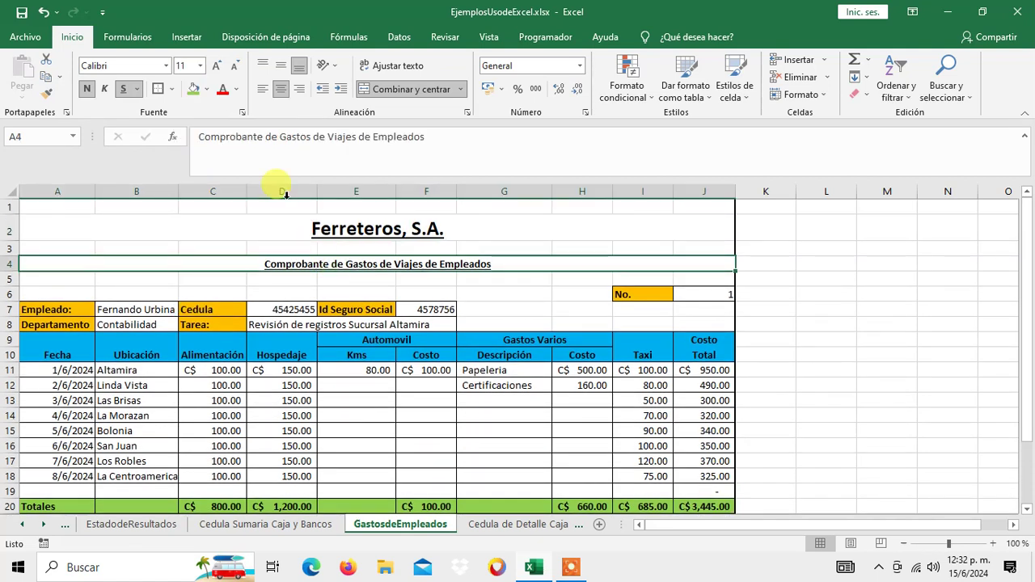
pyautogui.click(201, 66)
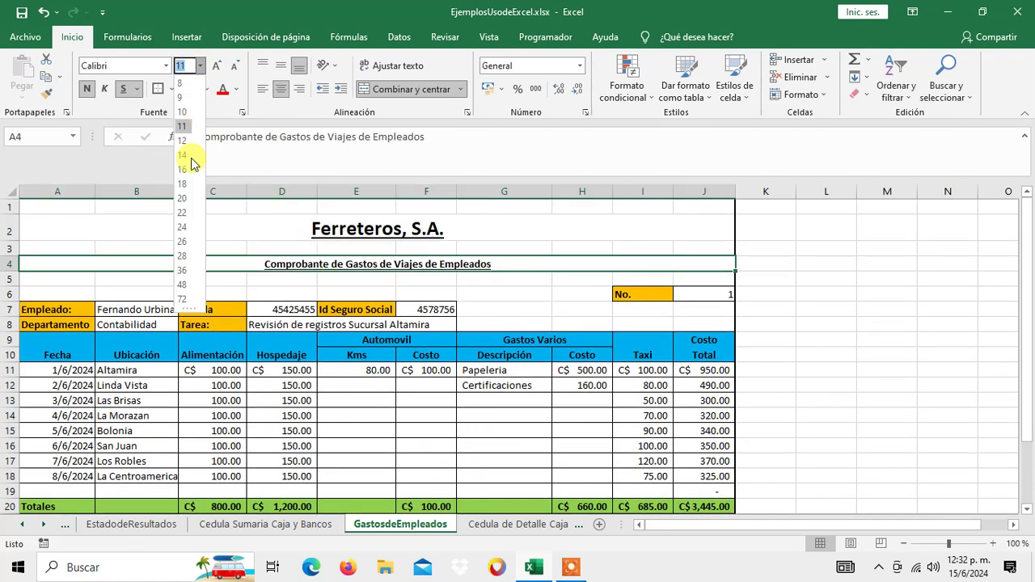
pyautogui.press('Escape')
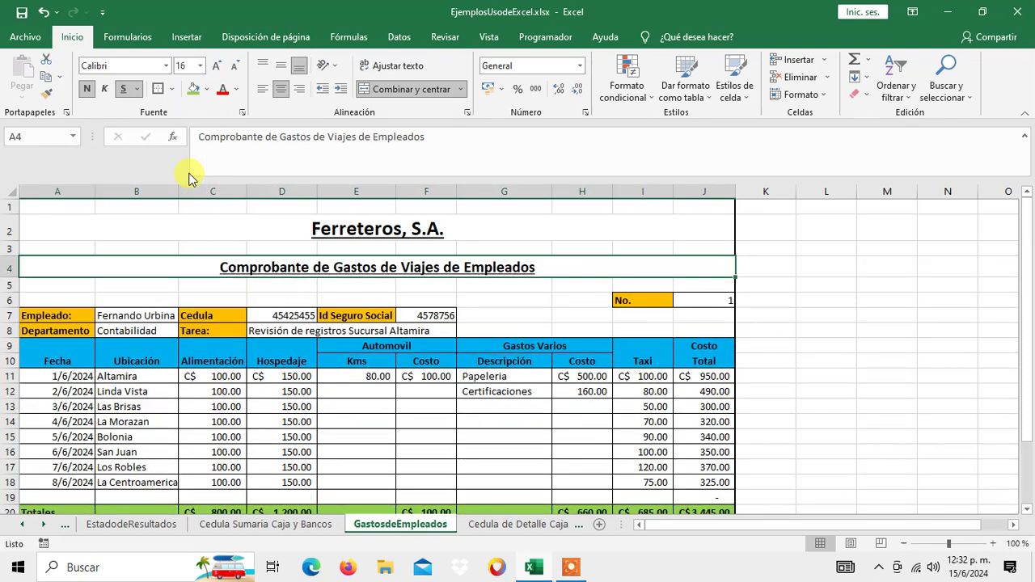
pyautogui.click(911, 288)
pyautogui.scroll(-1, 827, 296)
pyautogui.scroll(-1, 824, 296)
pyautogui.scroll(1, 820, 298)
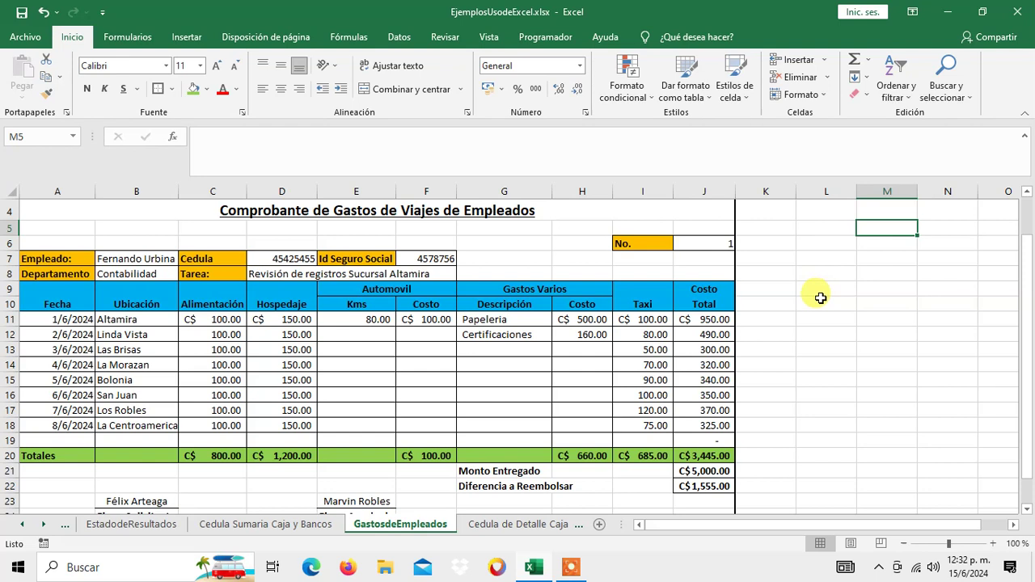
# Step: Center the Cedula and Id Seguro Social values in D7 and F7
pyautogui.scroll(-1, 493, 307)
pyautogui.scroll(1, 493, 305)
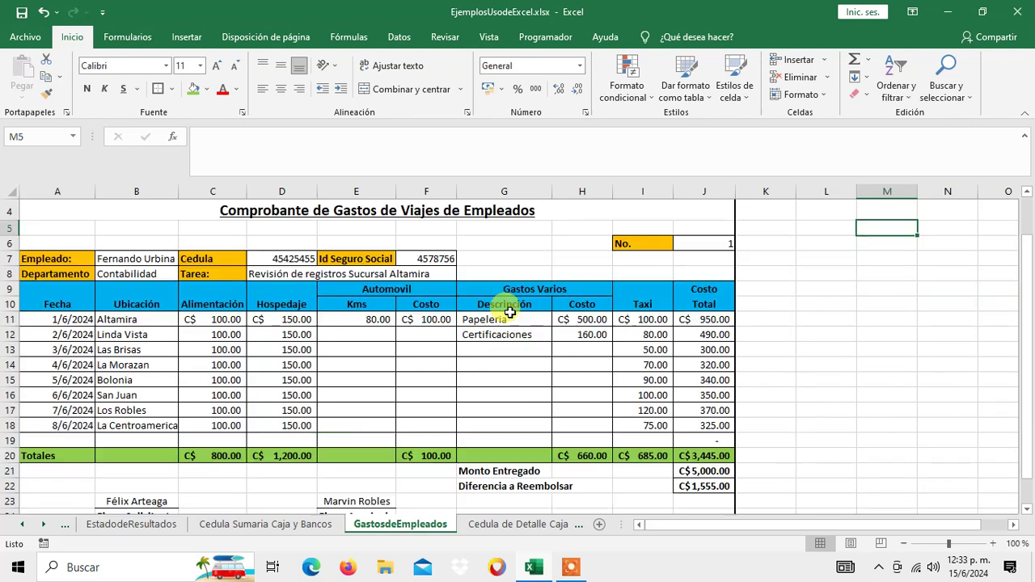
pyautogui.click(267, 256)
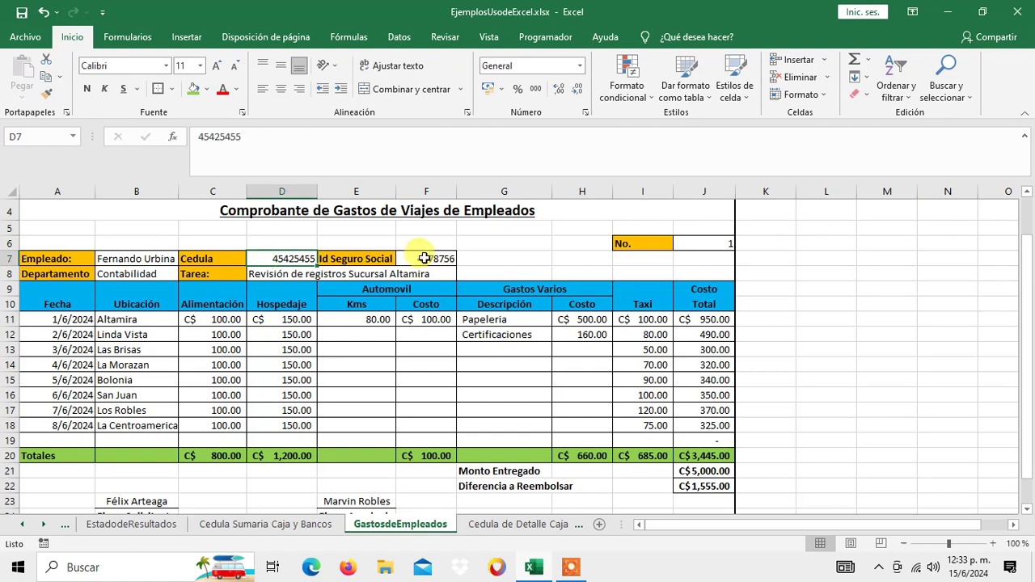
pyautogui.keyDown('ctrl'); pyautogui.click(427, 258); pyautogui.keyUp('ctrl')
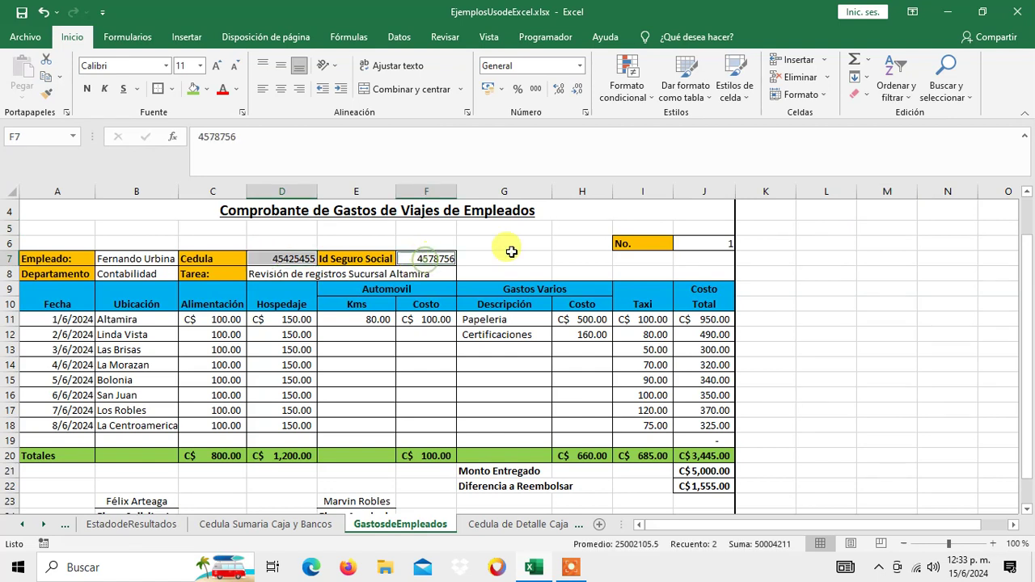
pyautogui.click(261, 92)
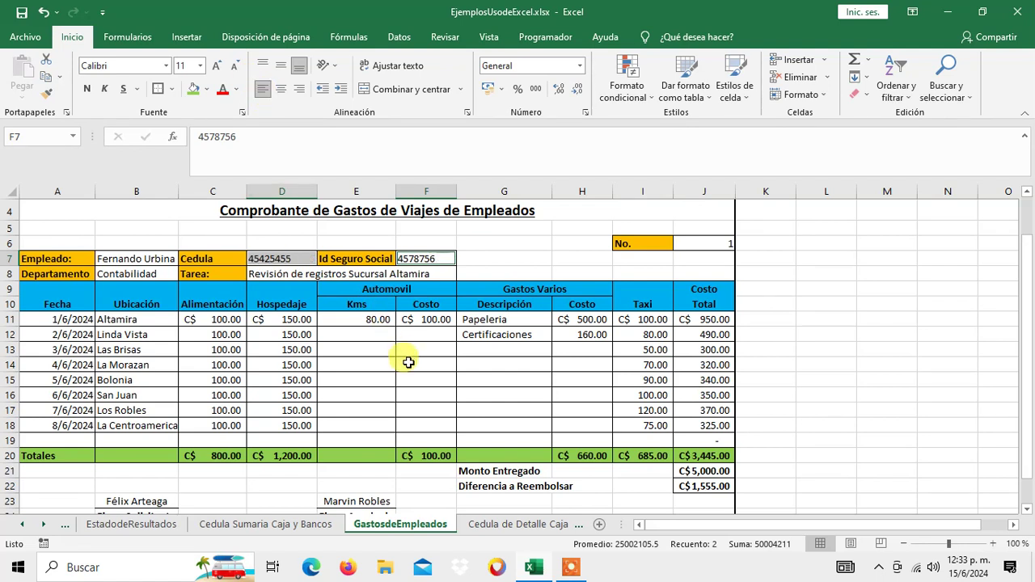
pyautogui.click(280, 89)
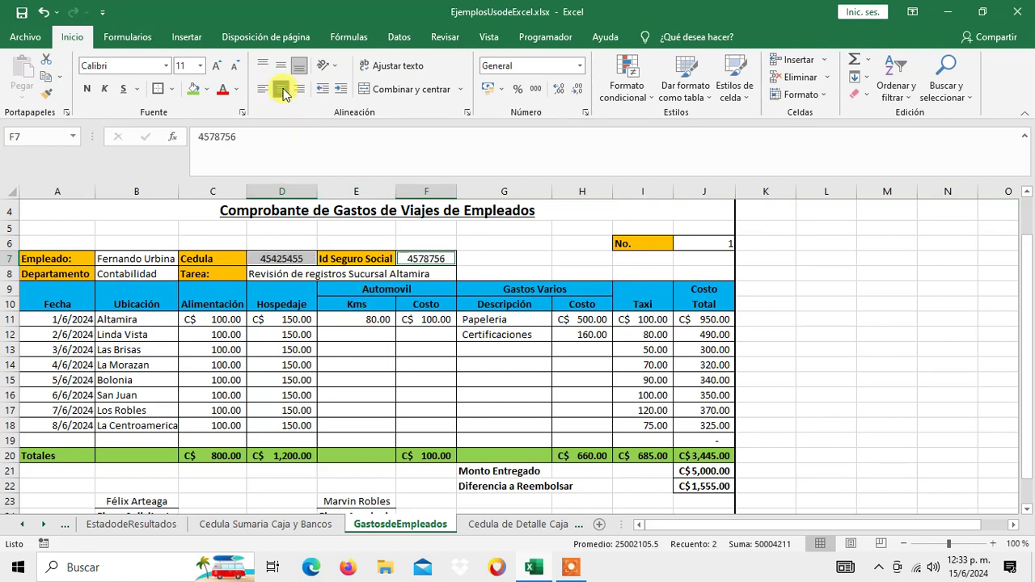
pyautogui.click(821, 276)
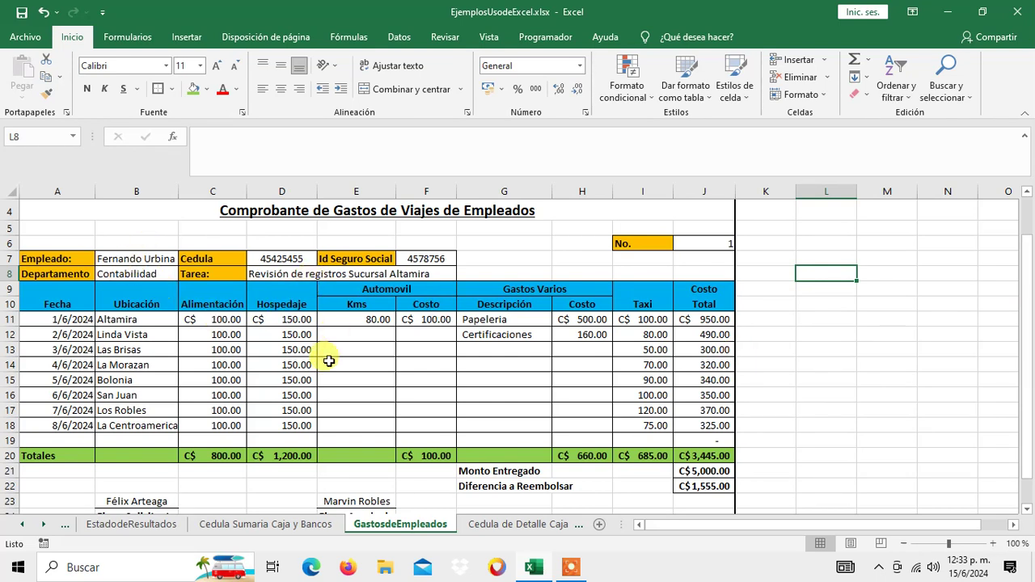
pyautogui.scroll(-1, 329, 361)
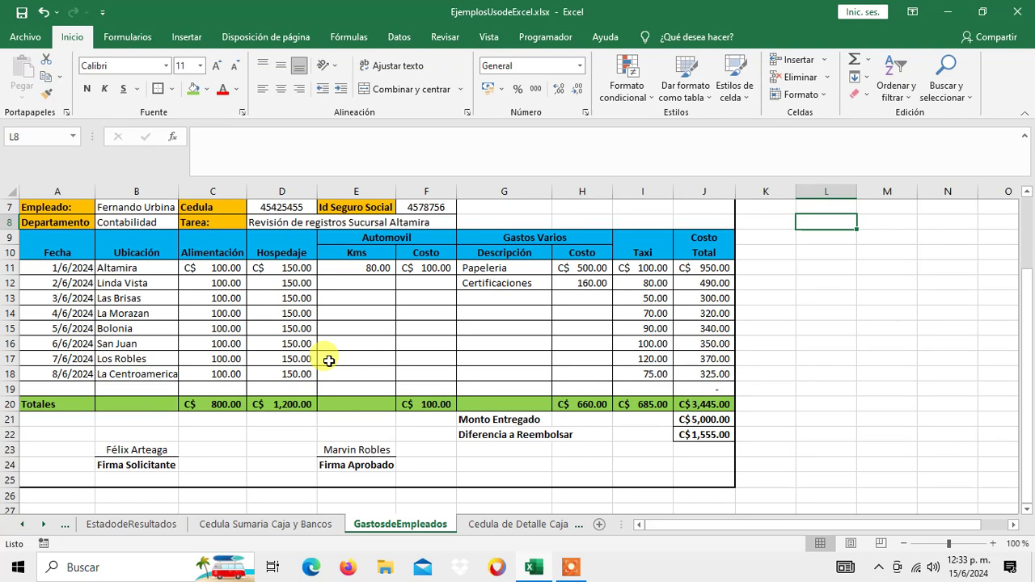
pyautogui.scroll(2, 329, 361)
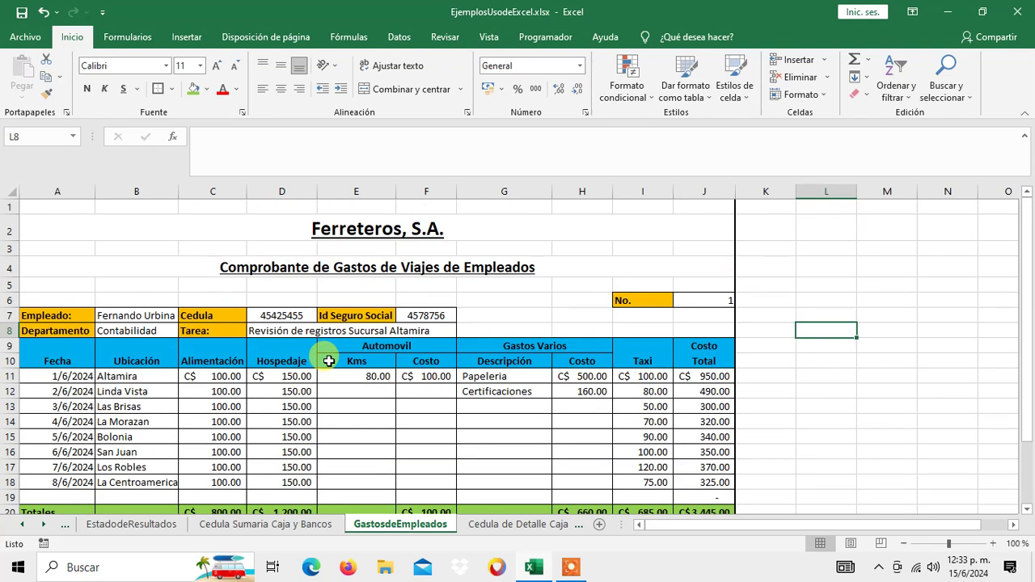
pyautogui.click(21, 12)
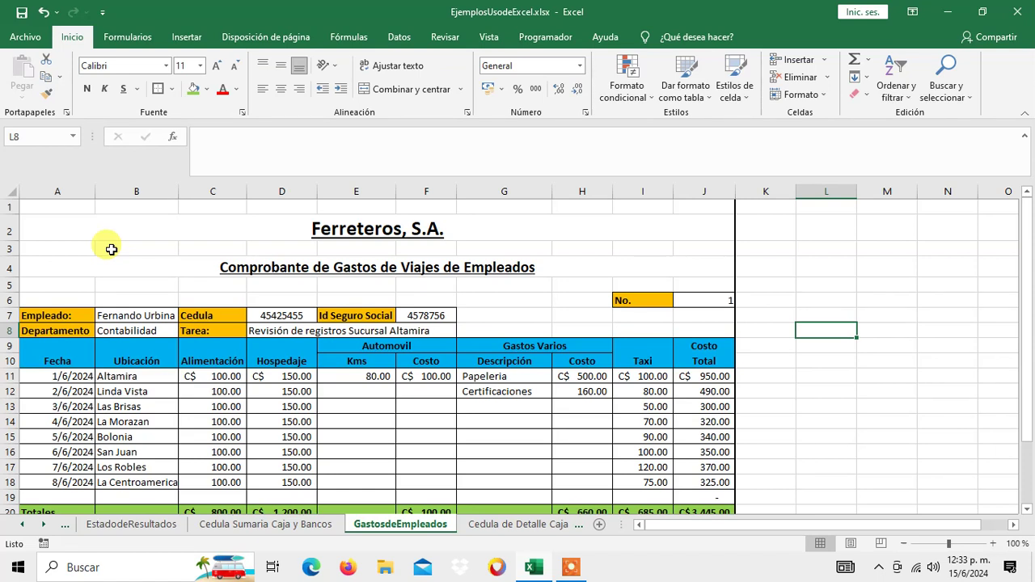
pyautogui.press('Up')
pyautogui.press('Up')
pyautogui.press('Up')
pyautogui.press('Up')
pyautogui.press('Up')
pyautogui.press('Up')
pyautogui.press('Up')
pyautogui.press('Left')
pyautogui.press('Left')
pyautogui.press('Left')
pyautogui.press('Left')
pyautogui.press('Left')
pyautogui.press('Left')
pyautogui.press('Left')
pyautogui.press('Left')
pyautogui.press('Left')
pyautogui.press('Left')
pyautogui.press('Left')
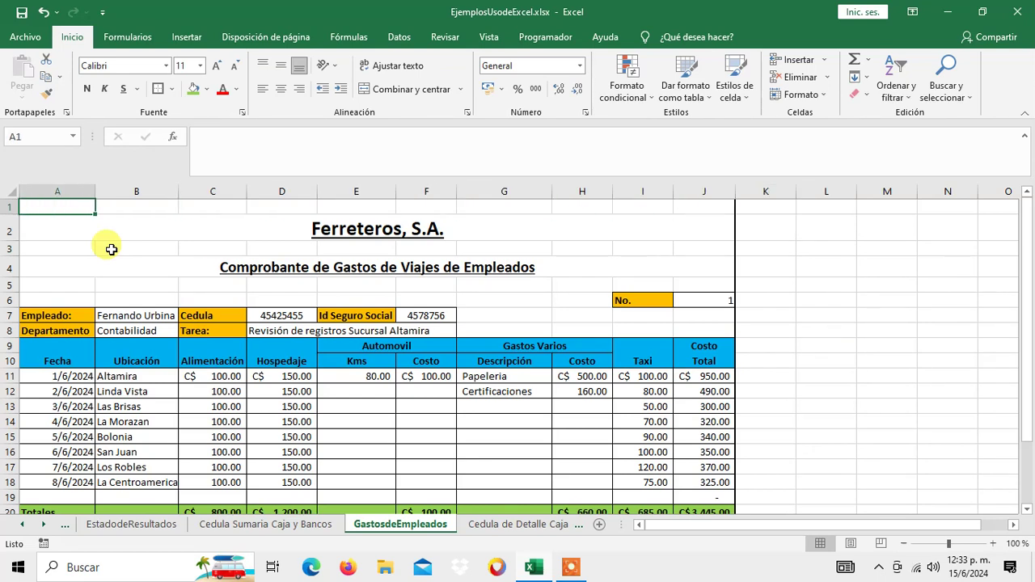